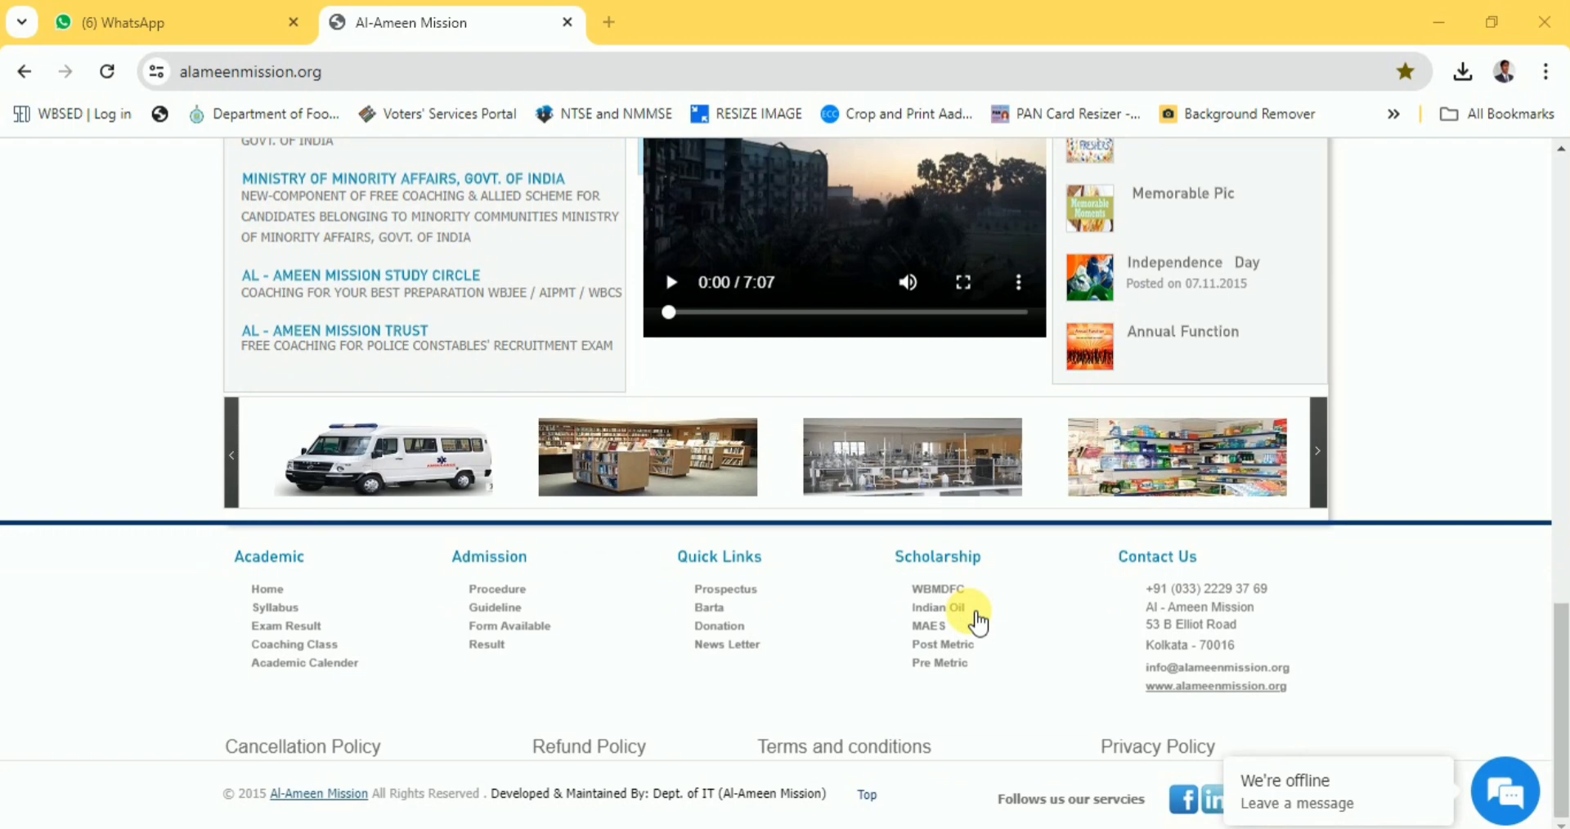
Scroll through the alameenmission.org homepage and its 2025 admission news.
{"action": "scroll", "coordinate": [977, 617], "scroll_direction": "up", "scroll_amount": 4}
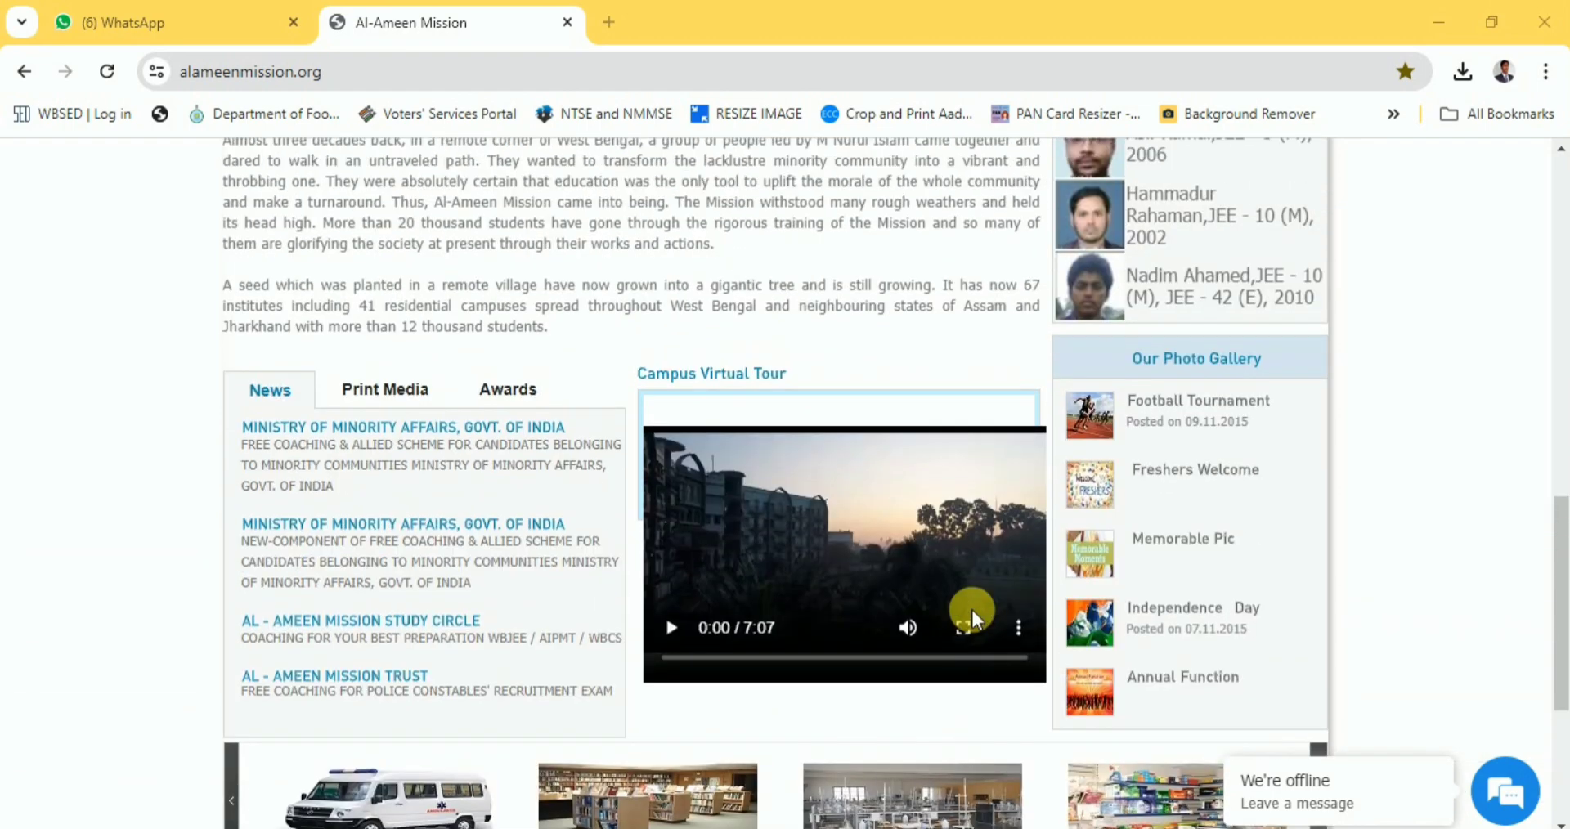
{"action": "scroll", "coordinate": [981, 622], "scroll_direction": "up", "scroll_amount": 5}
{"action": "scroll", "coordinate": [982, 621], "scroll_direction": "down", "scroll_amount": 5}
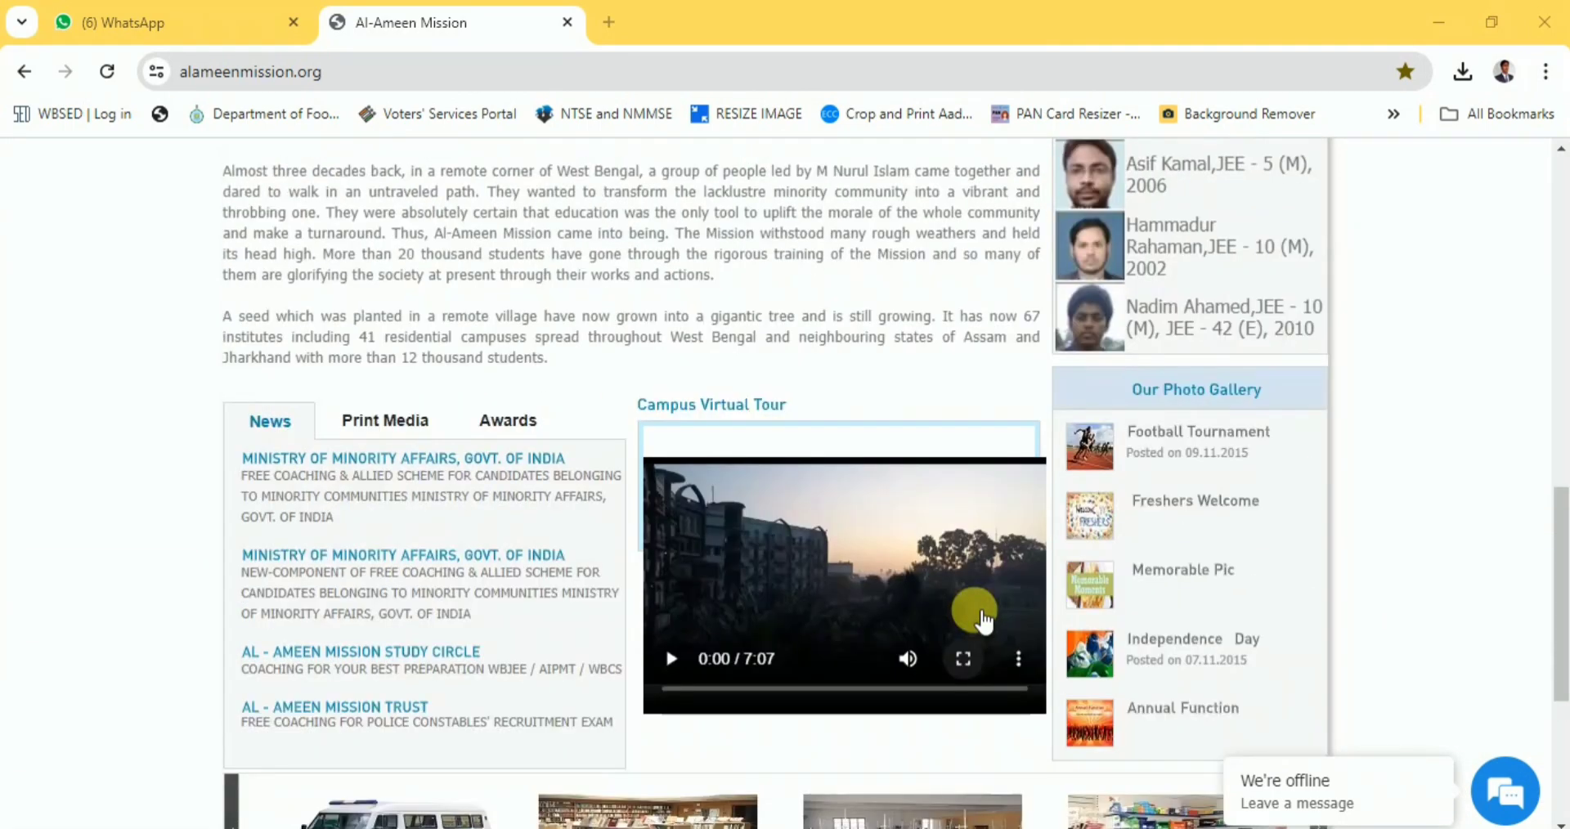
{"action": "scroll", "coordinate": [982, 622], "scroll_direction": "up", "scroll_amount": 5}
{"action": "scroll", "coordinate": [981, 622], "scroll_direction": "up", "scroll_amount": 5}
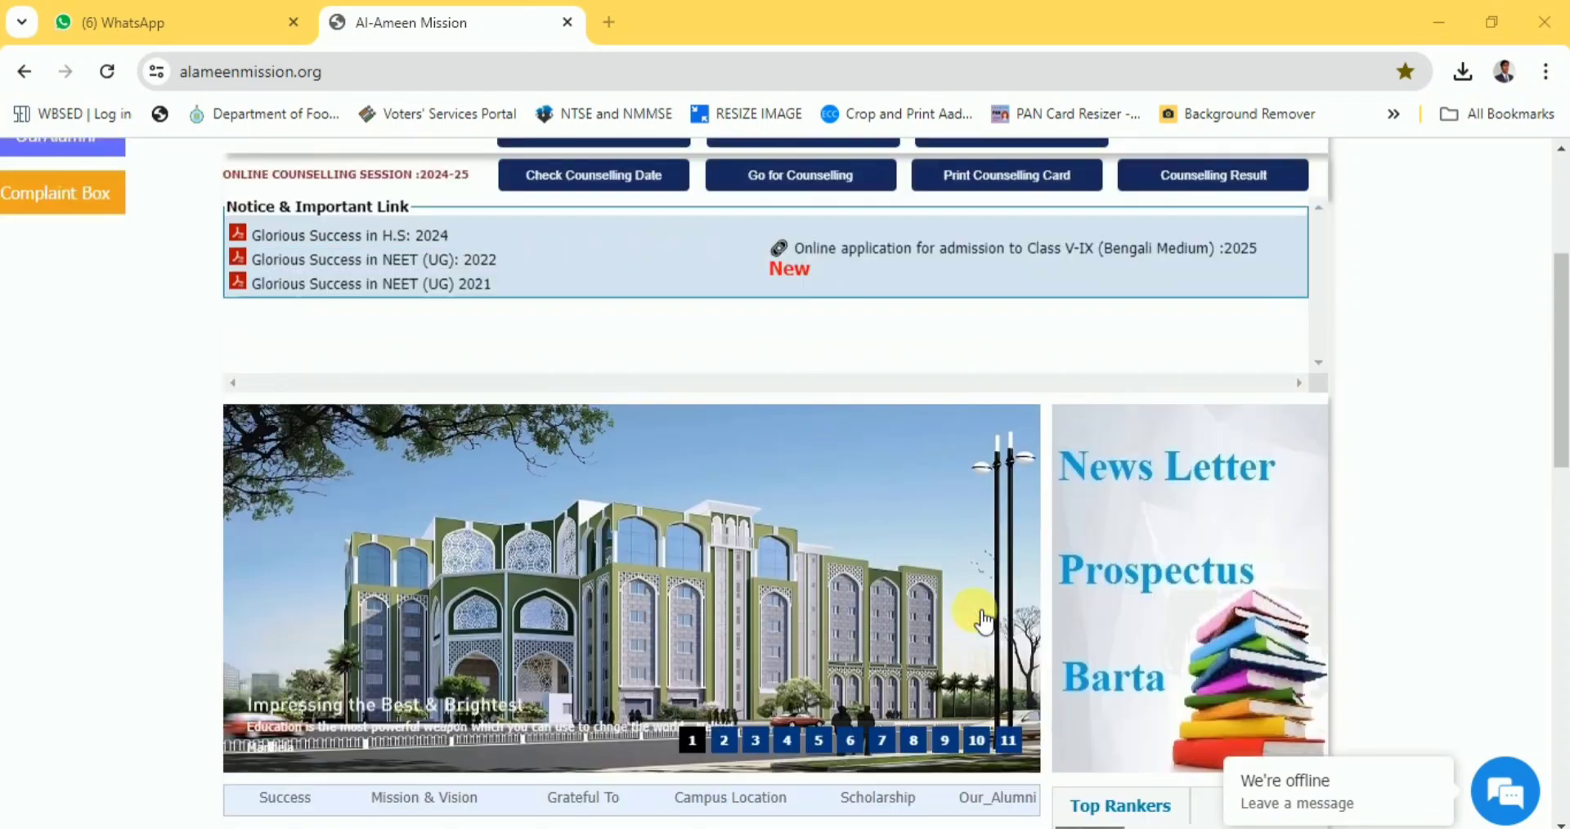
{"action": "scroll", "coordinate": [981, 620], "scroll_direction": "up", "scroll_amount": 3}
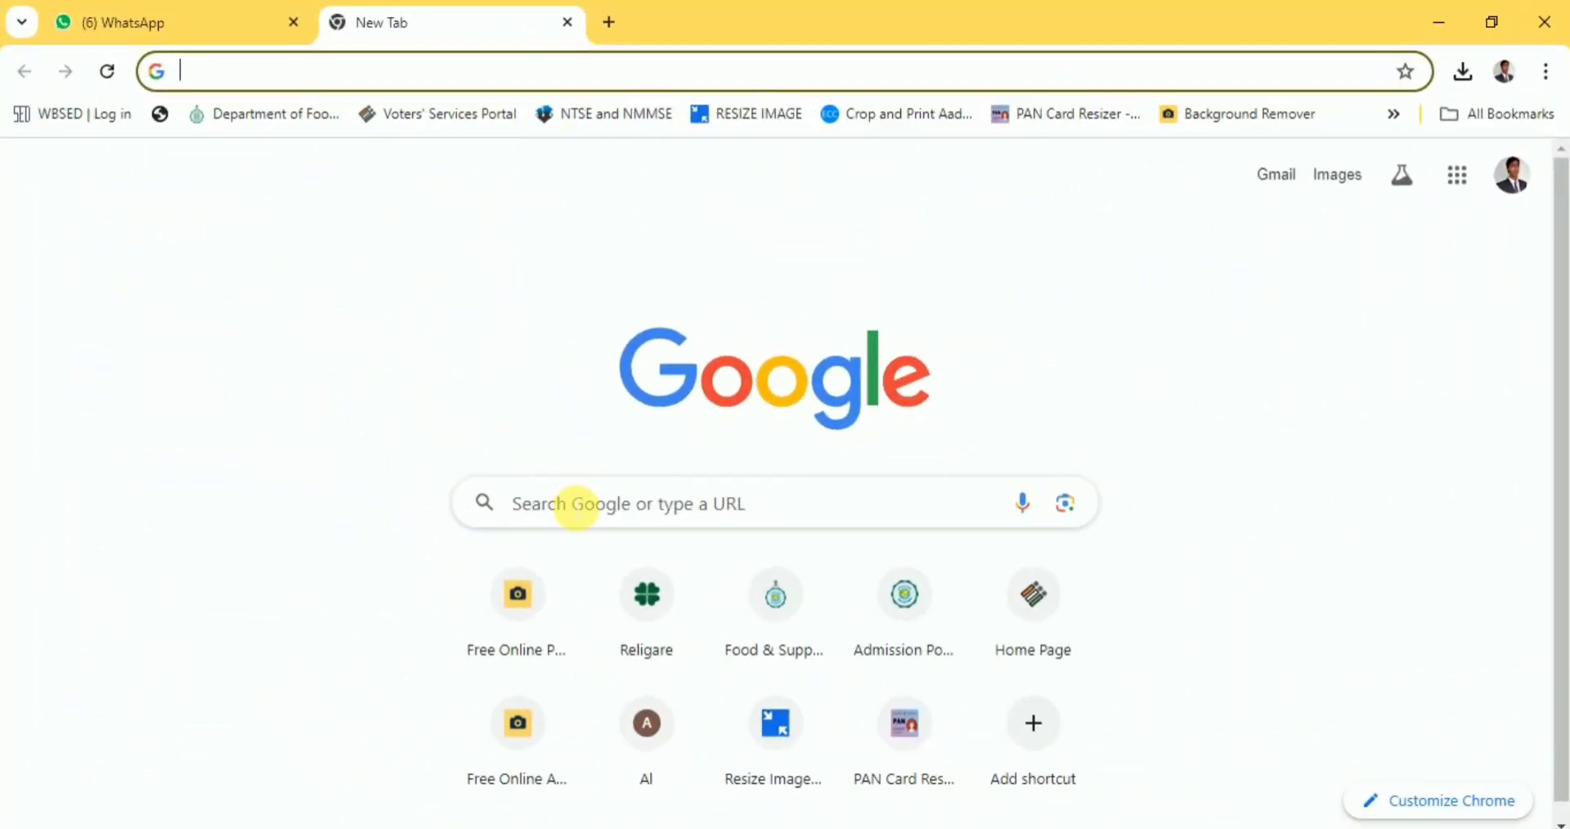
Search Google for 'alameenmission' and open the Al-Ameen Mission website from the results.
{"action": "left_click", "coordinate": [576, 507]}
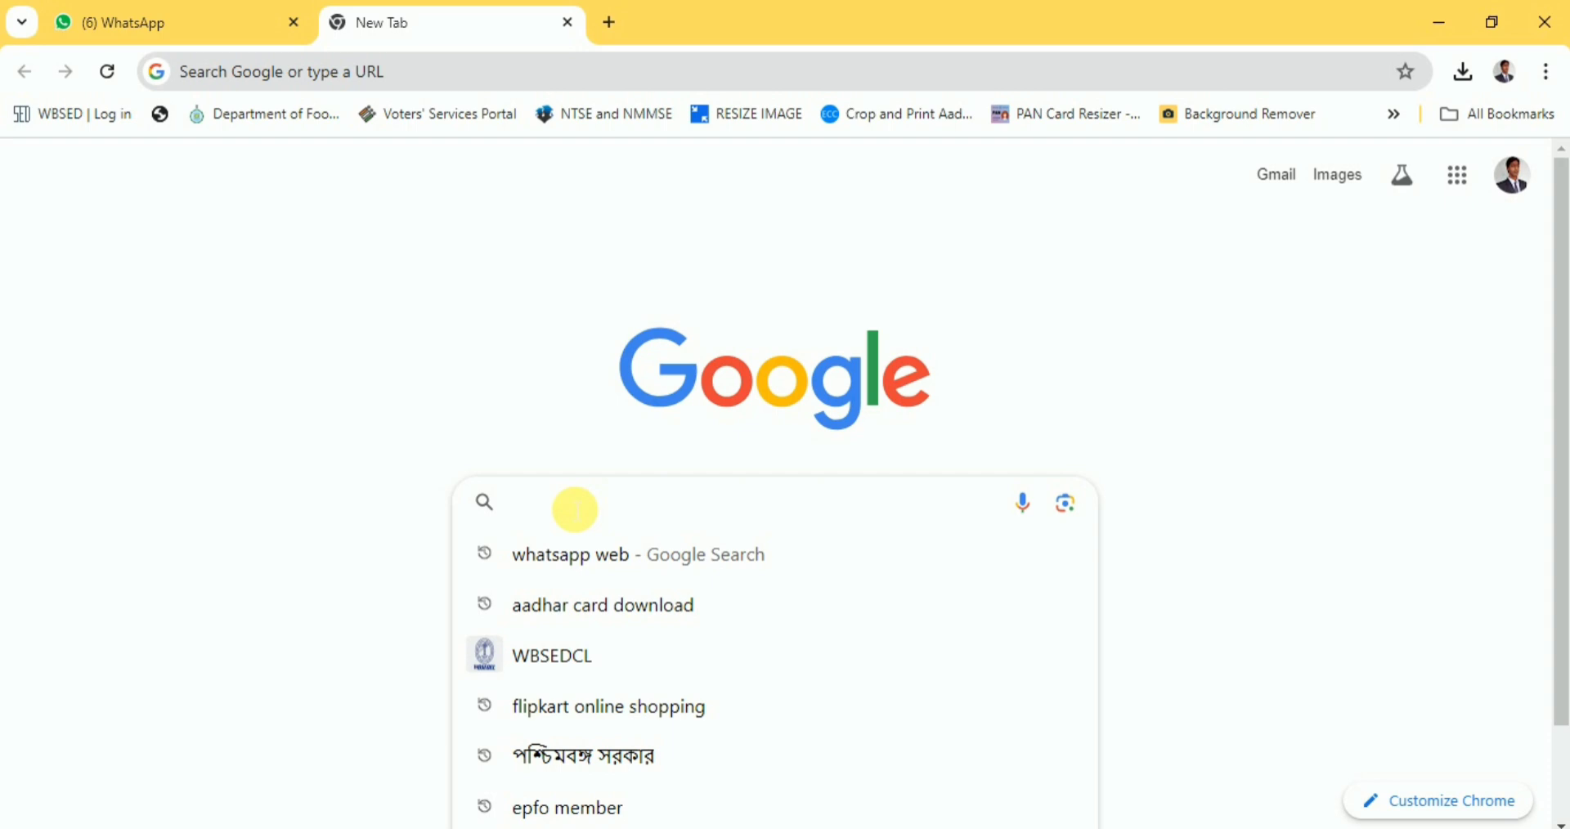
{"action": "type", "text": "al"}
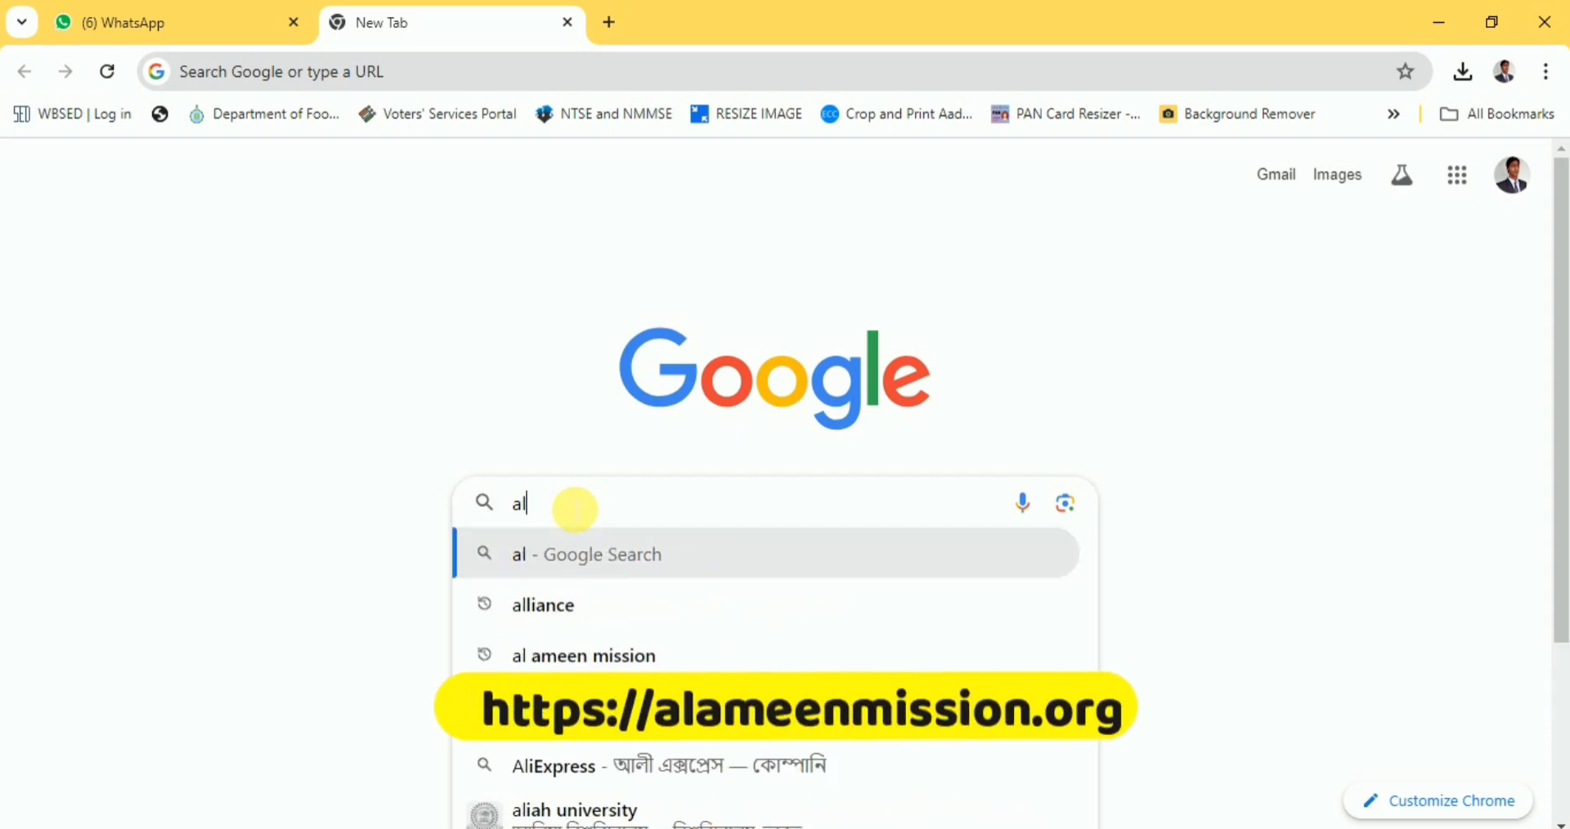
{"action": "type", "text": "am"}
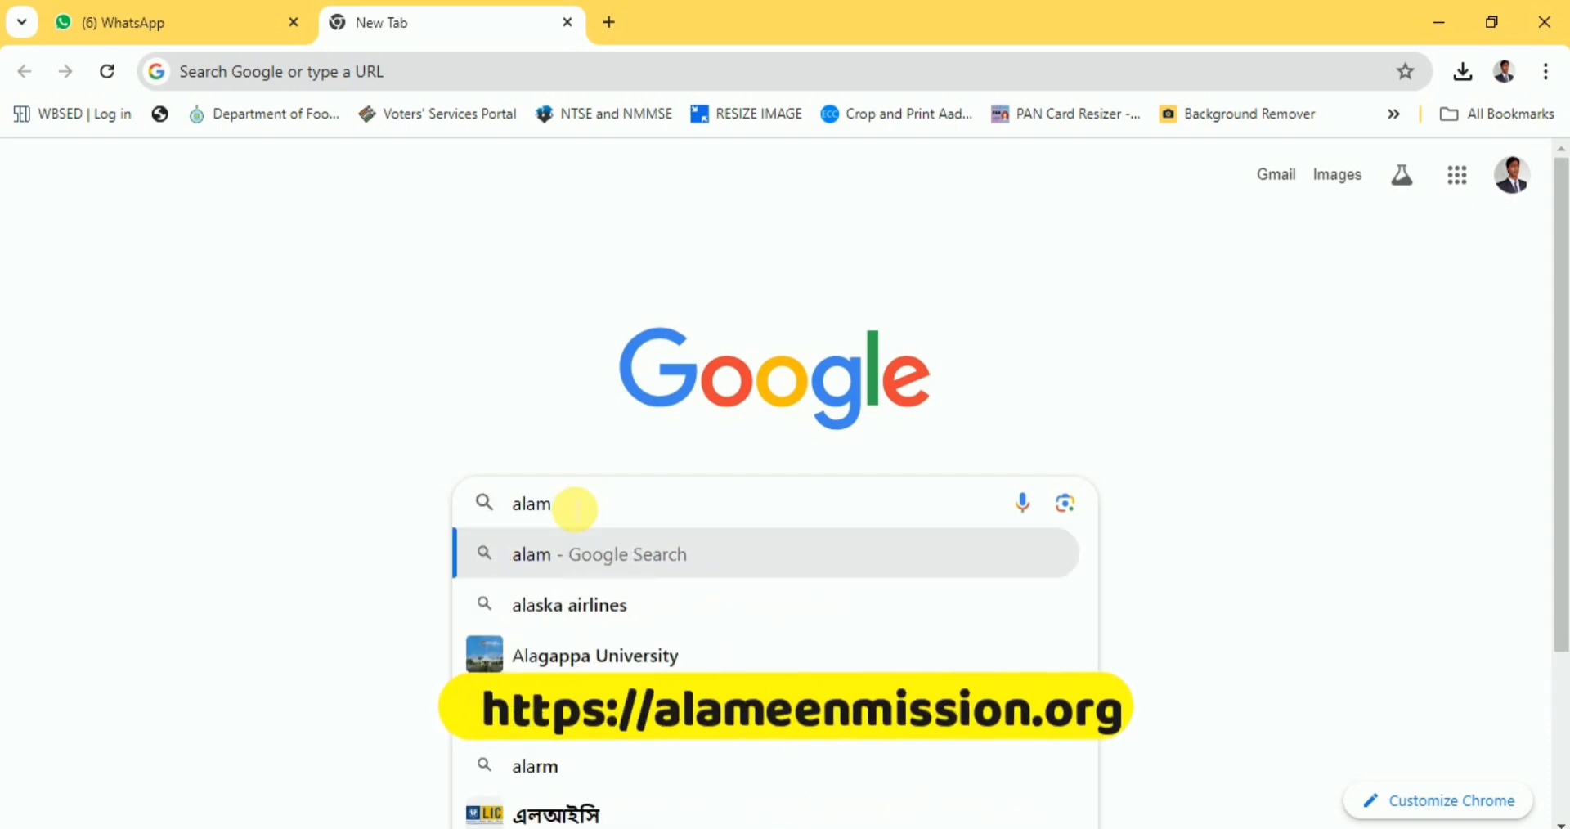
{"action": "type", "text": "ee"}
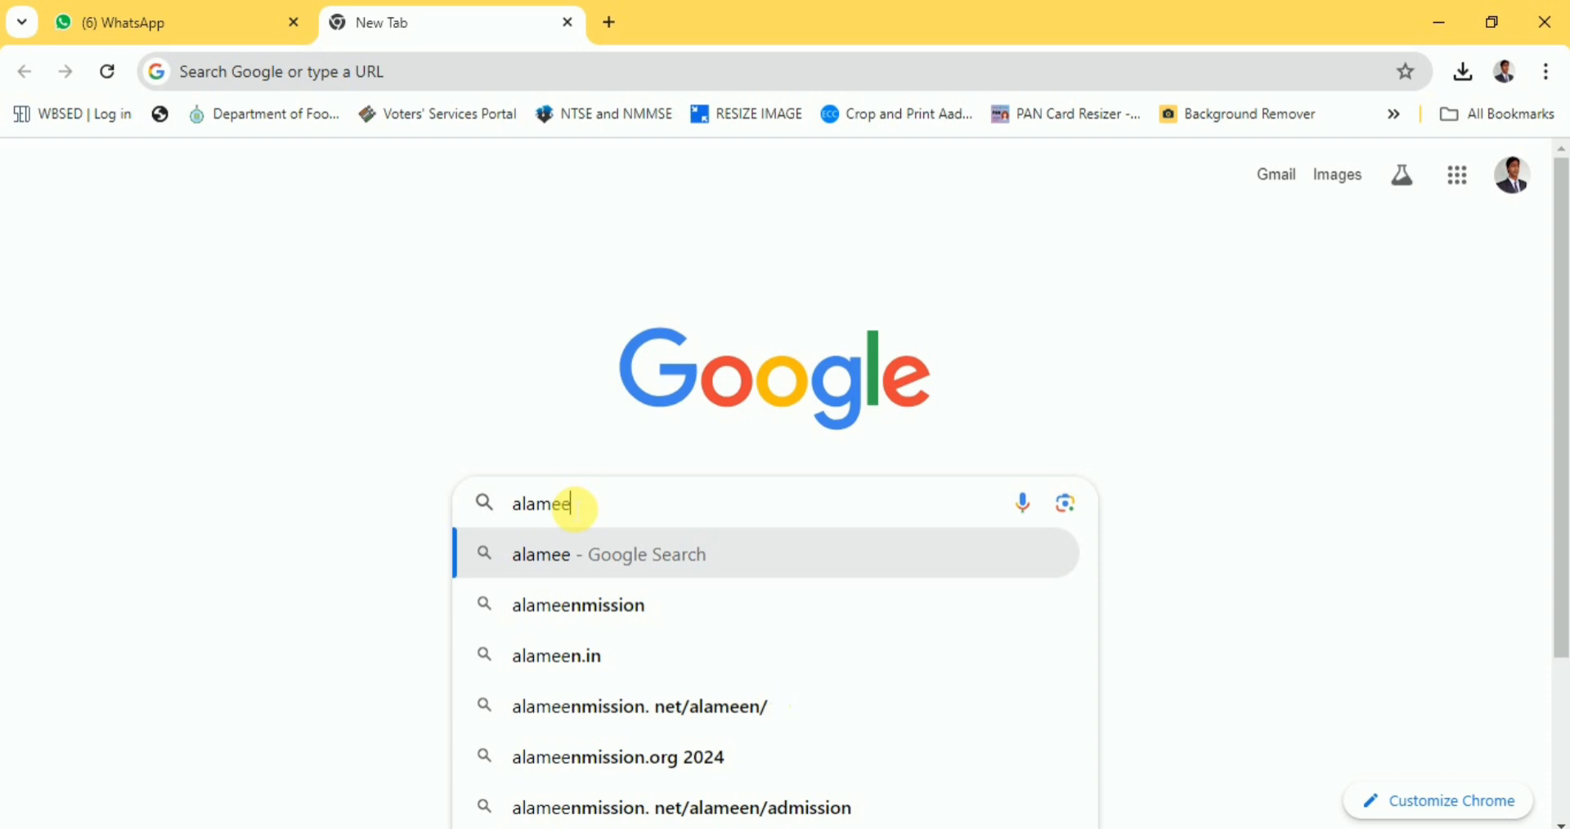
{"action": "left_click", "coordinate": [604, 618]}
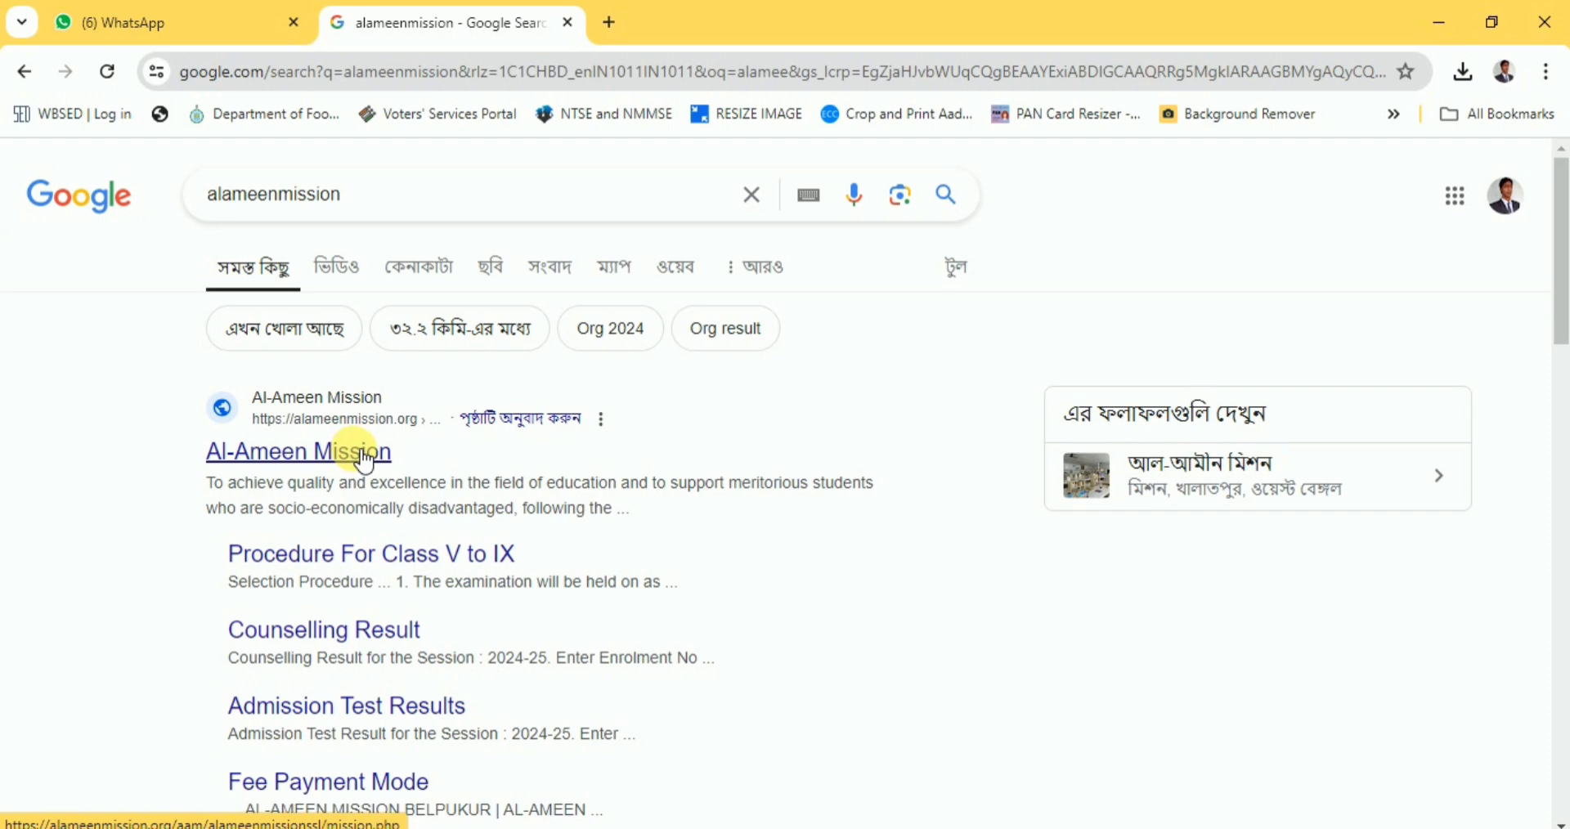
{"action": "left_click", "coordinate": [353, 455]}
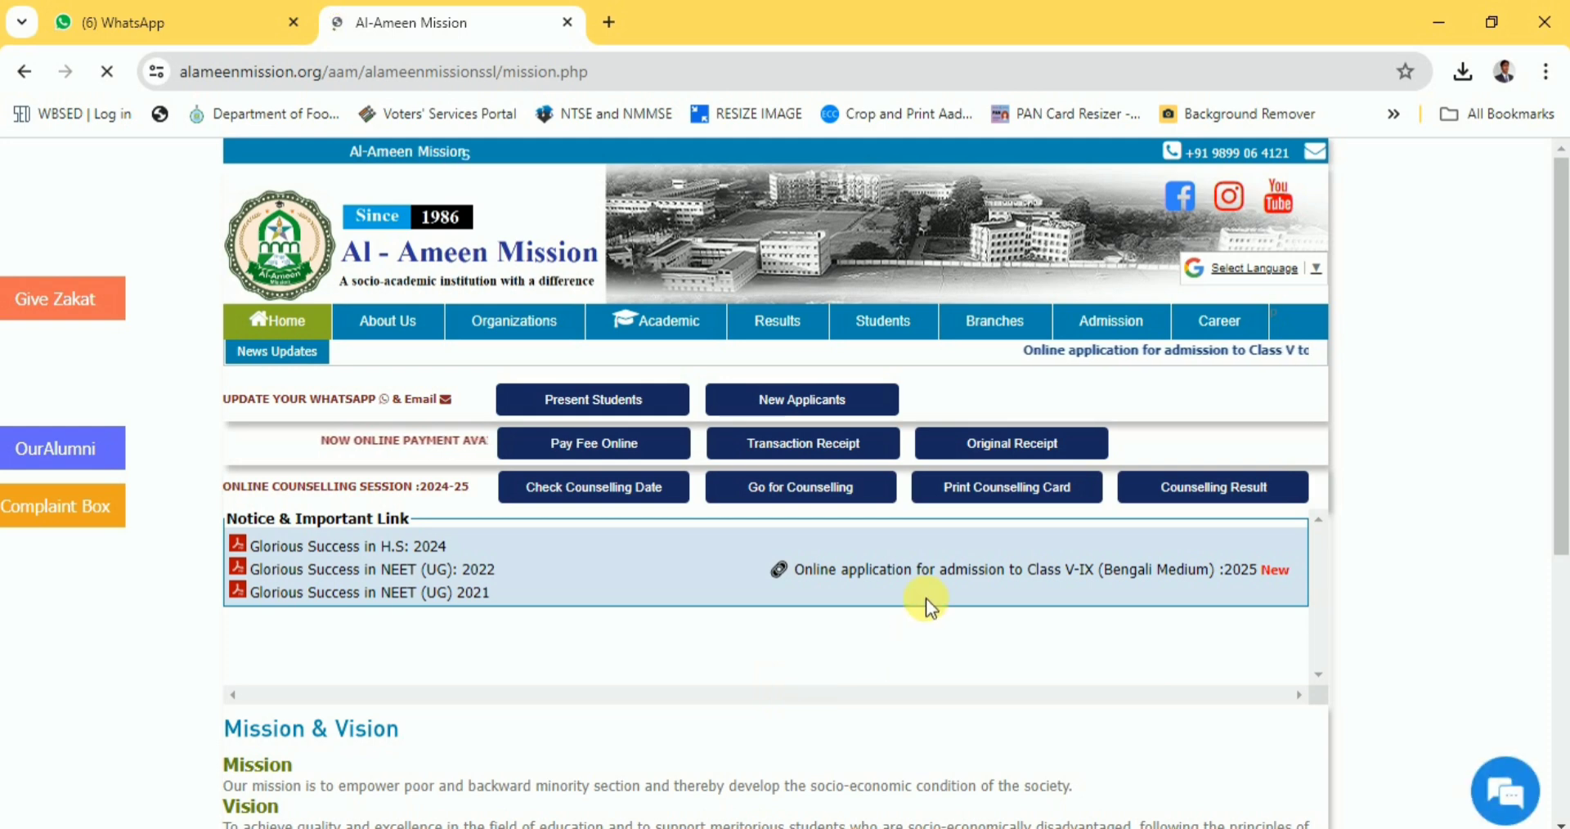
Open the Class V-IX online admission application and start a new applicant sign-up.
{"action": "left_click", "coordinate": [993, 580]}
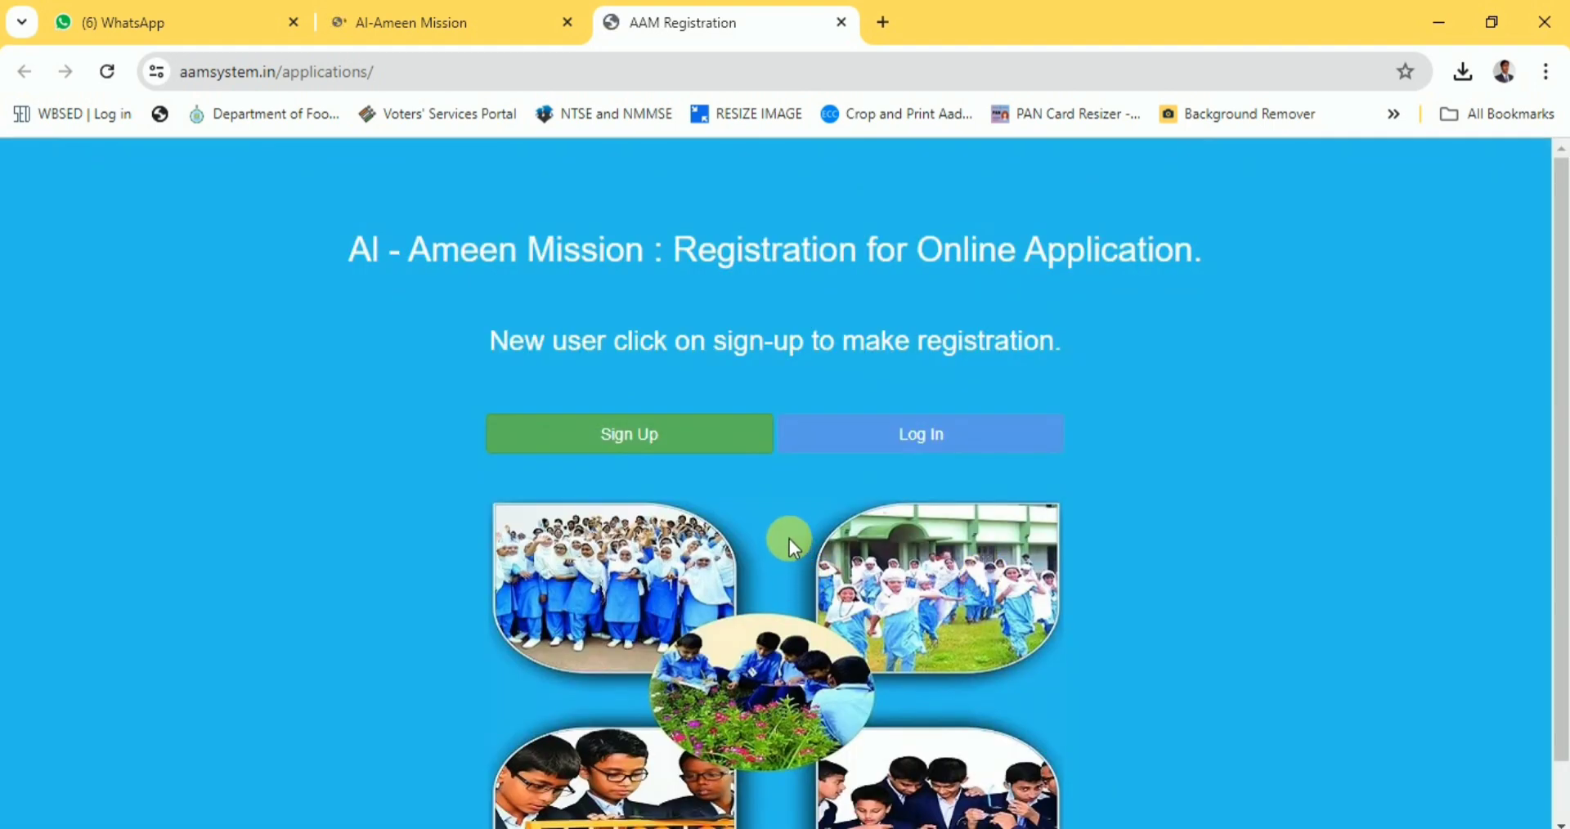
{"action": "left_click", "coordinate": [639, 445]}
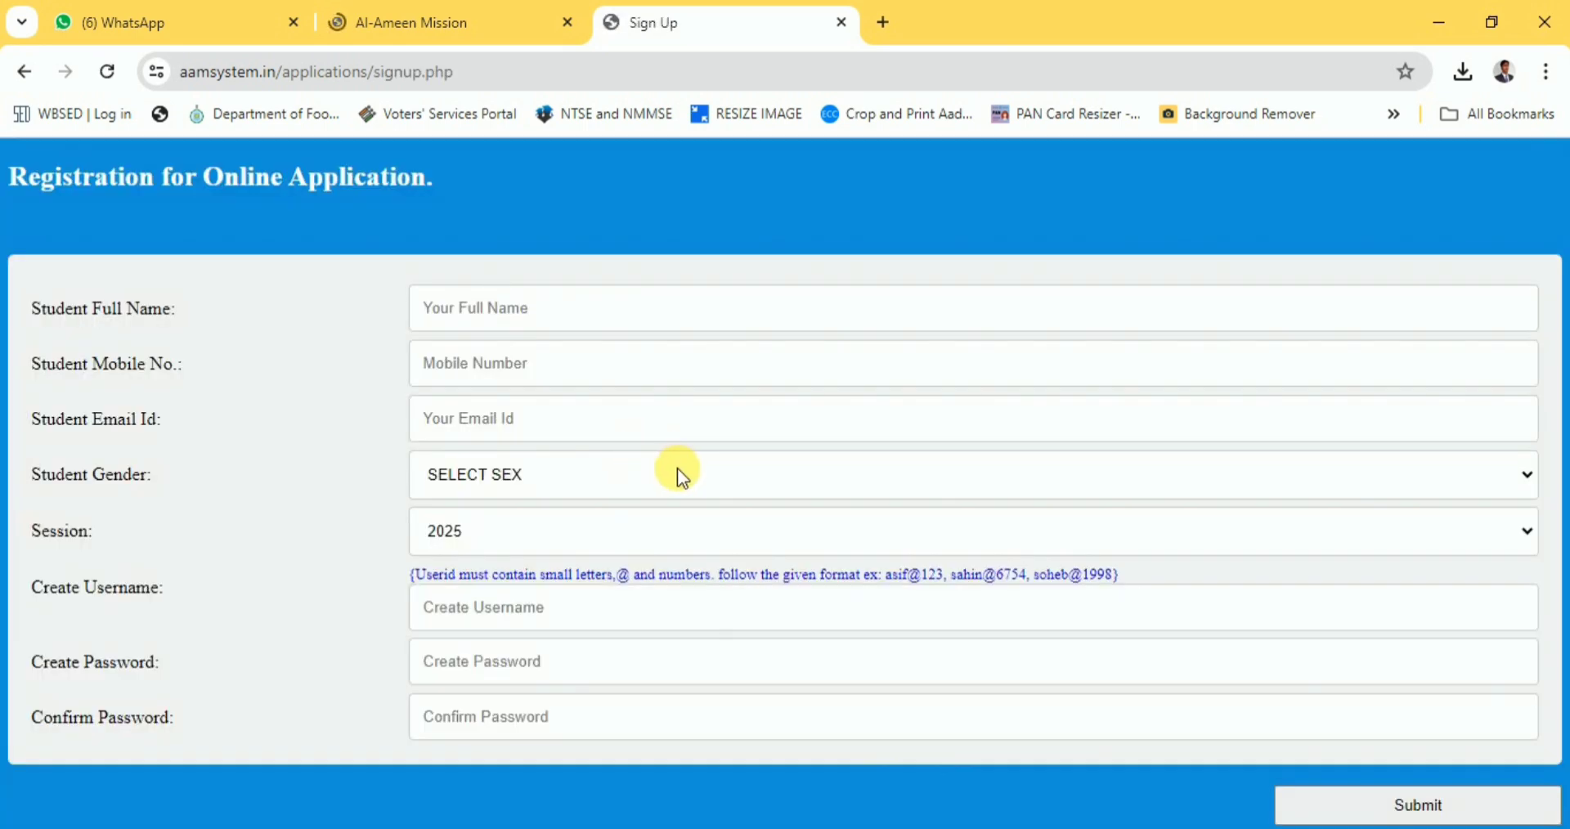
{"action": "left_click", "coordinate": [582, 321]}
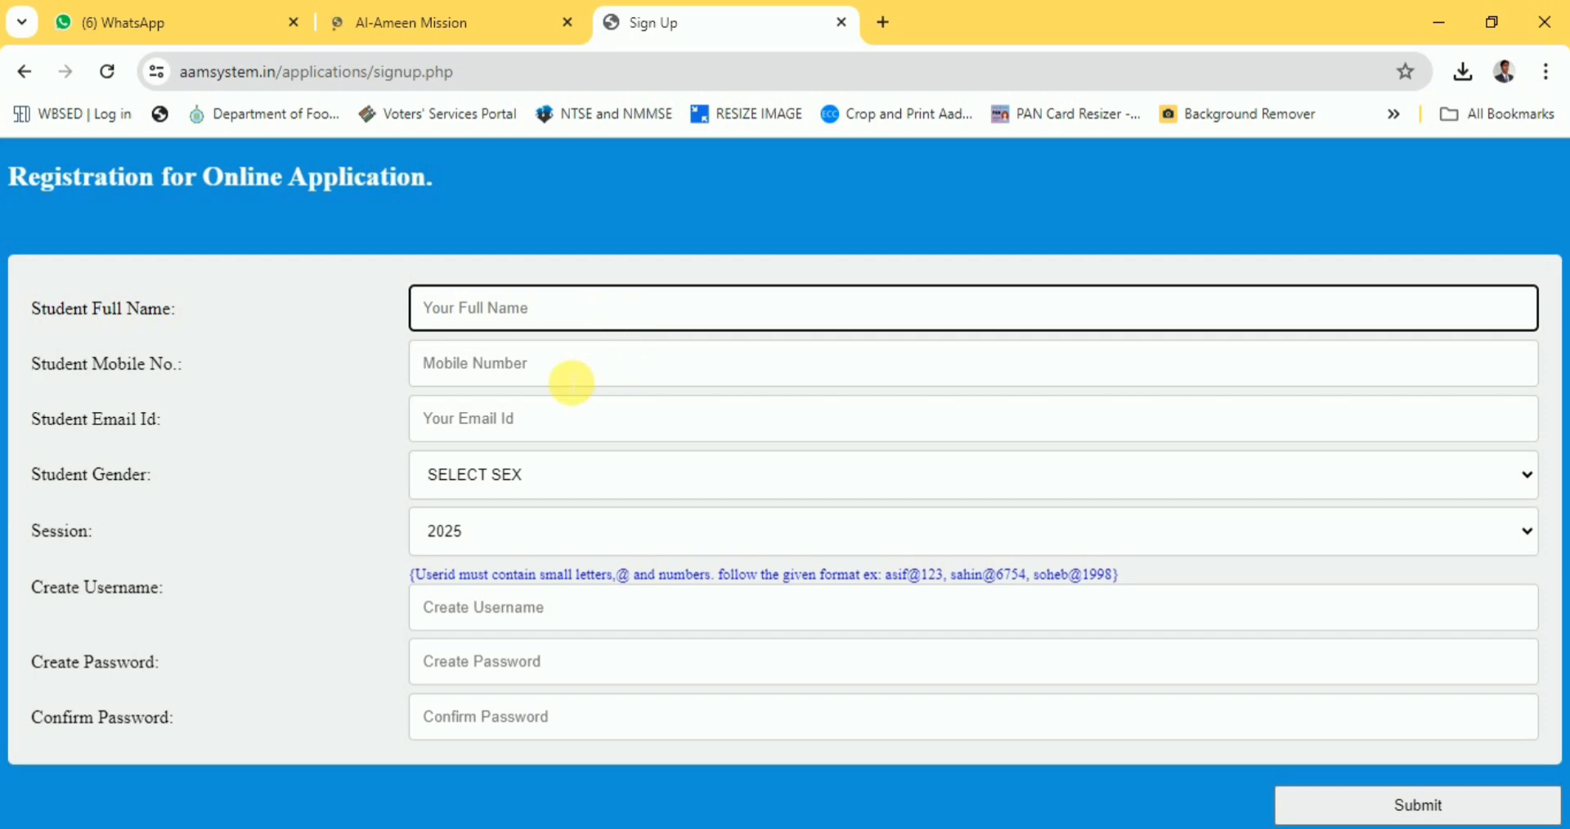
{"action": "left_click", "coordinate": [575, 379]}
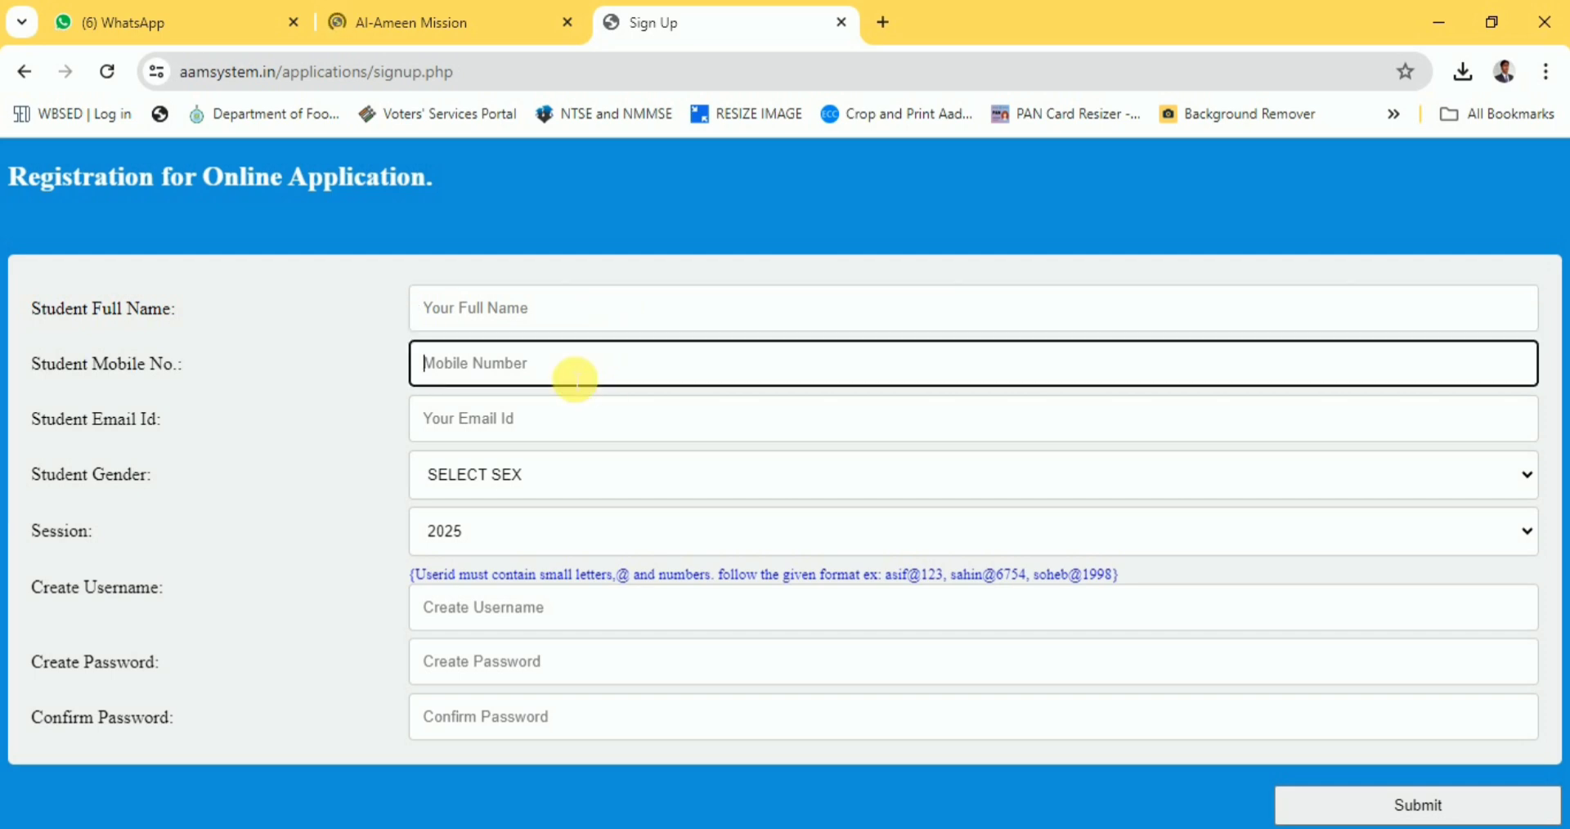
{"action": "left_click", "coordinate": [544, 430]}
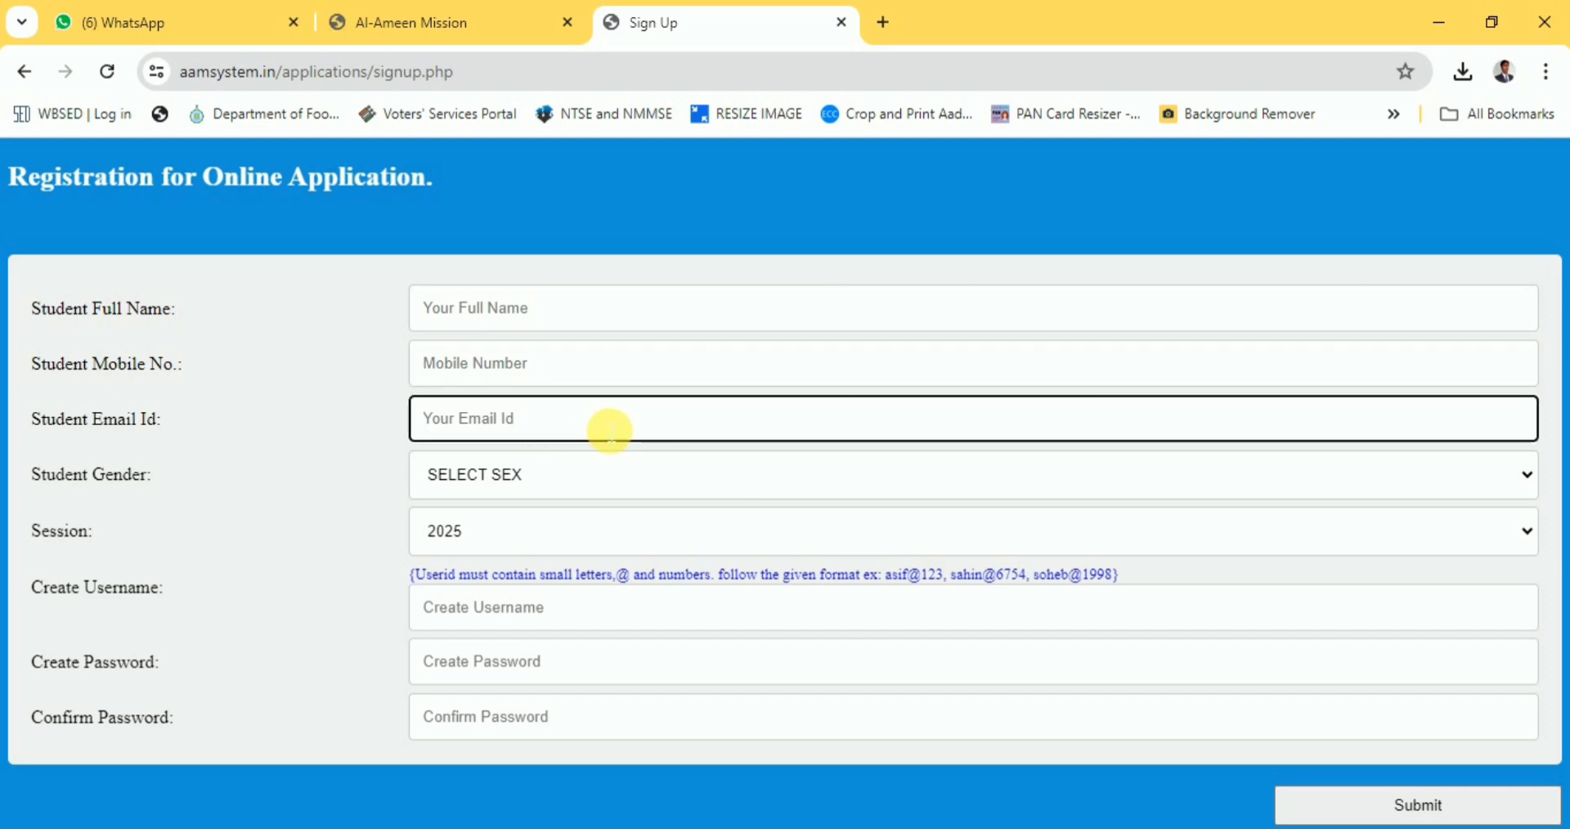
{"action": "left_click", "coordinate": [558, 483]}
{"action": "left_click", "coordinate": [547, 478]}
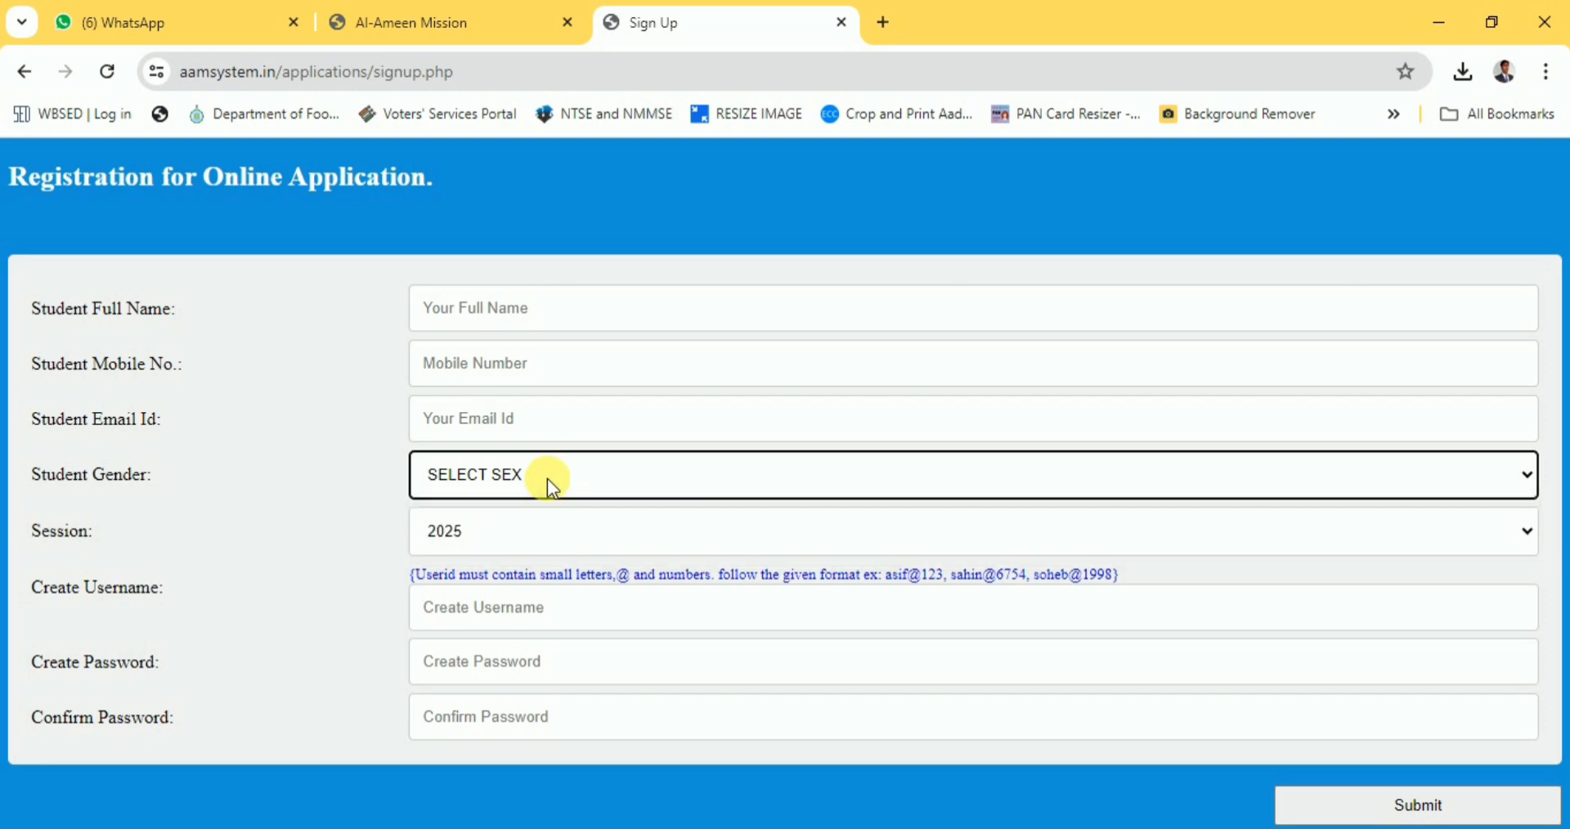
{"action": "left_click", "coordinate": [508, 541]}
{"action": "left_click", "coordinate": [511, 537]}
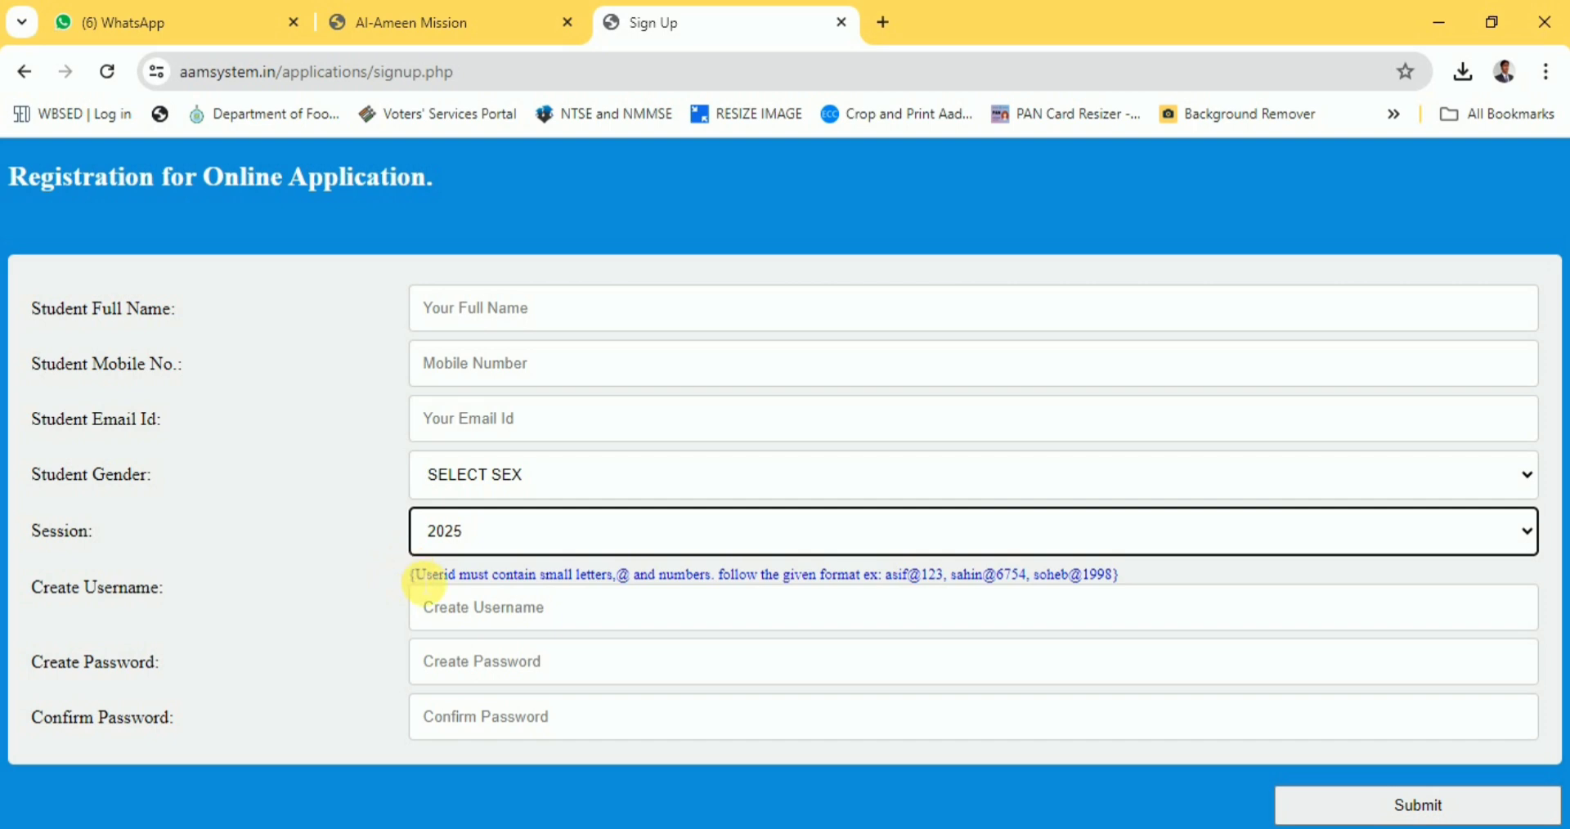
{"action": "left_click_drag", "start_coordinate": [413, 577], "coordinate": [1115, 594]}
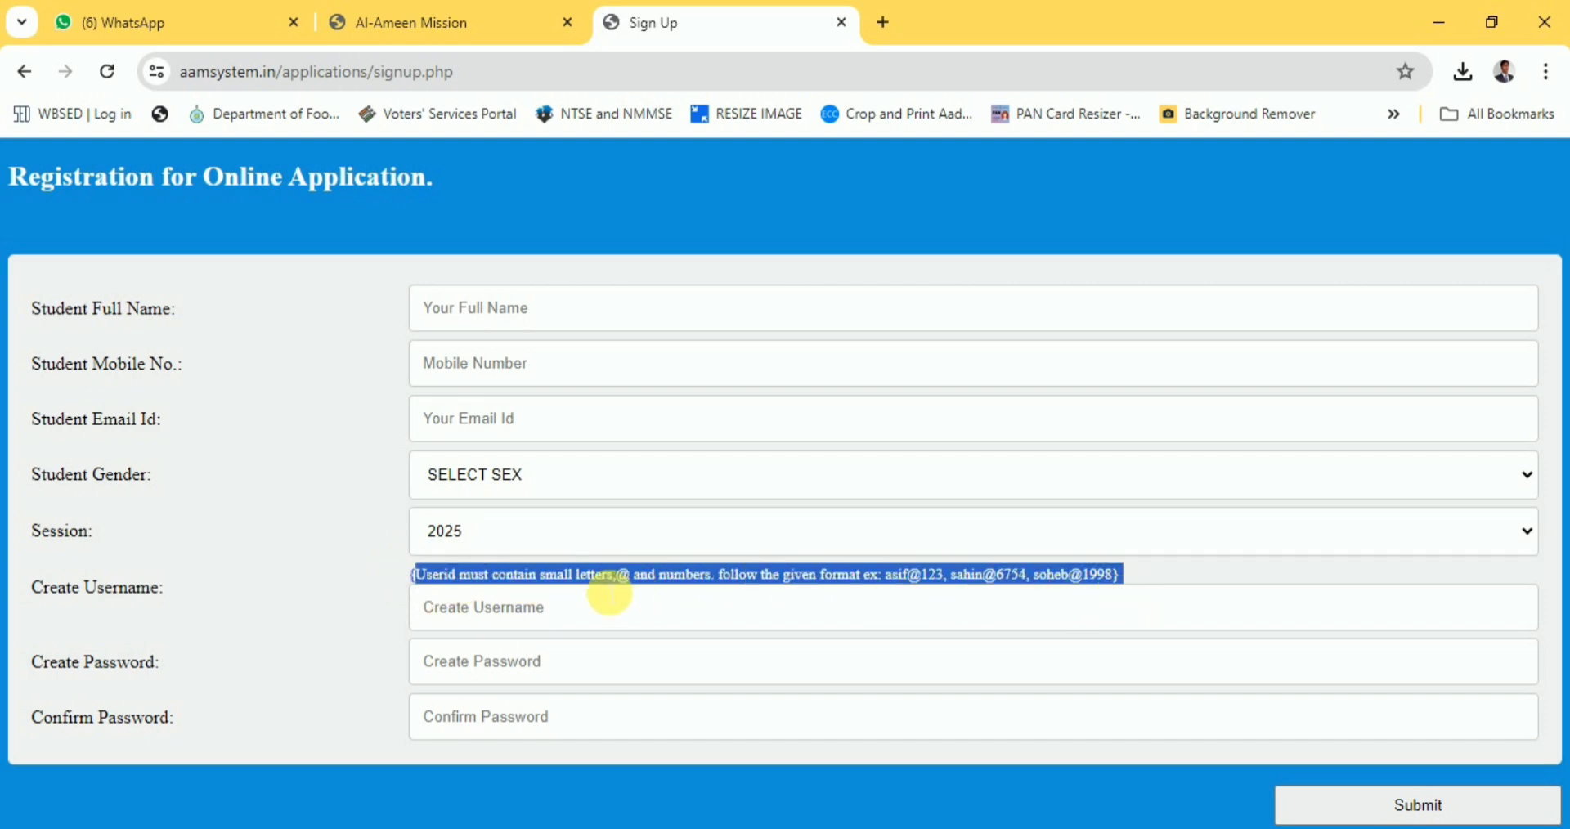
{"action": "left_click", "coordinate": [452, 601]}
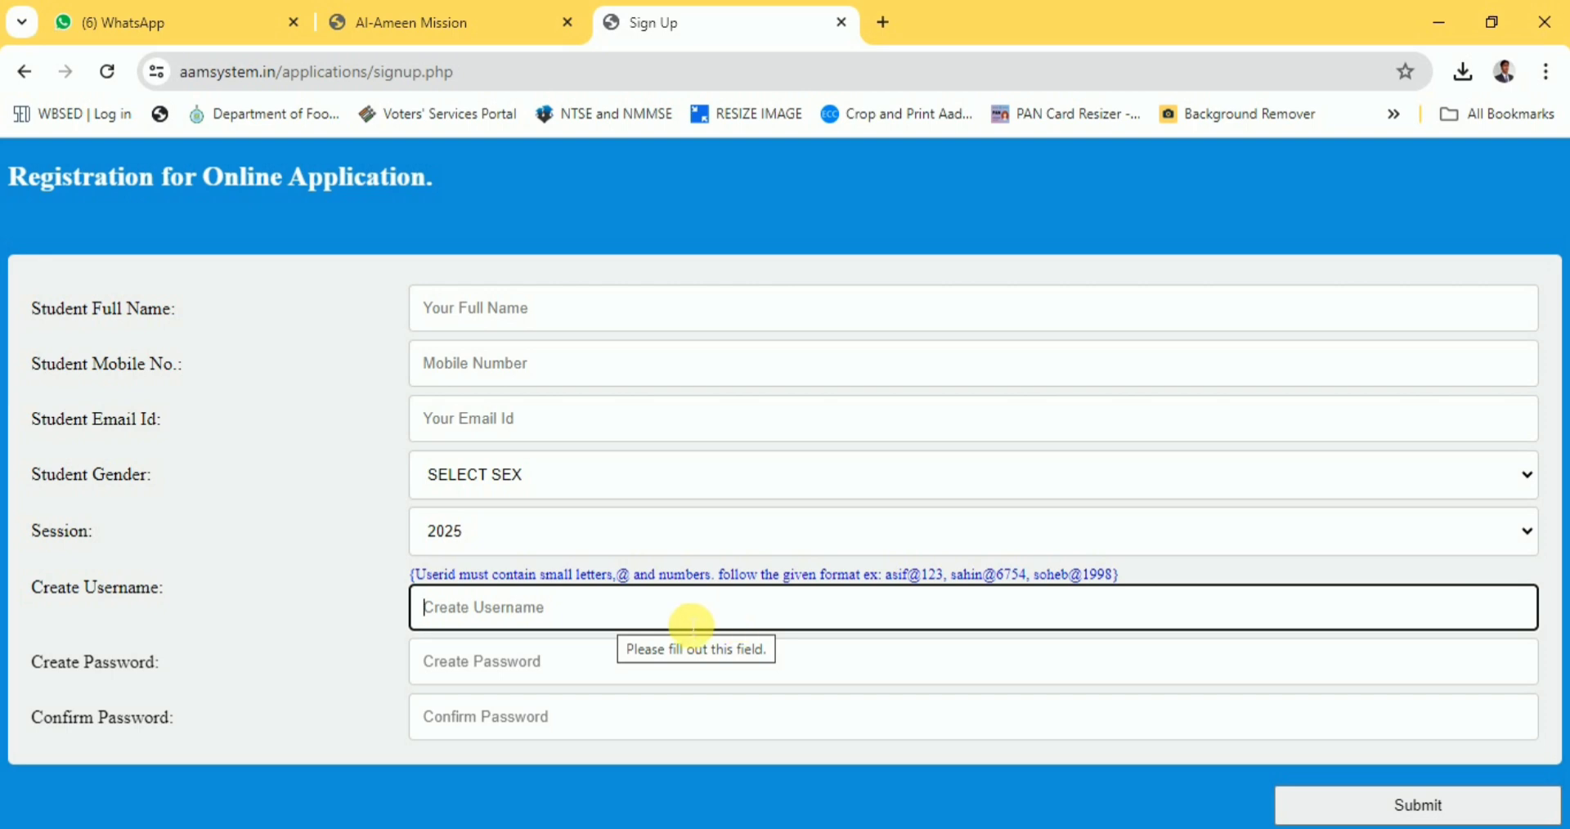
{"action": "left_click", "coordinate": [567, 666]}
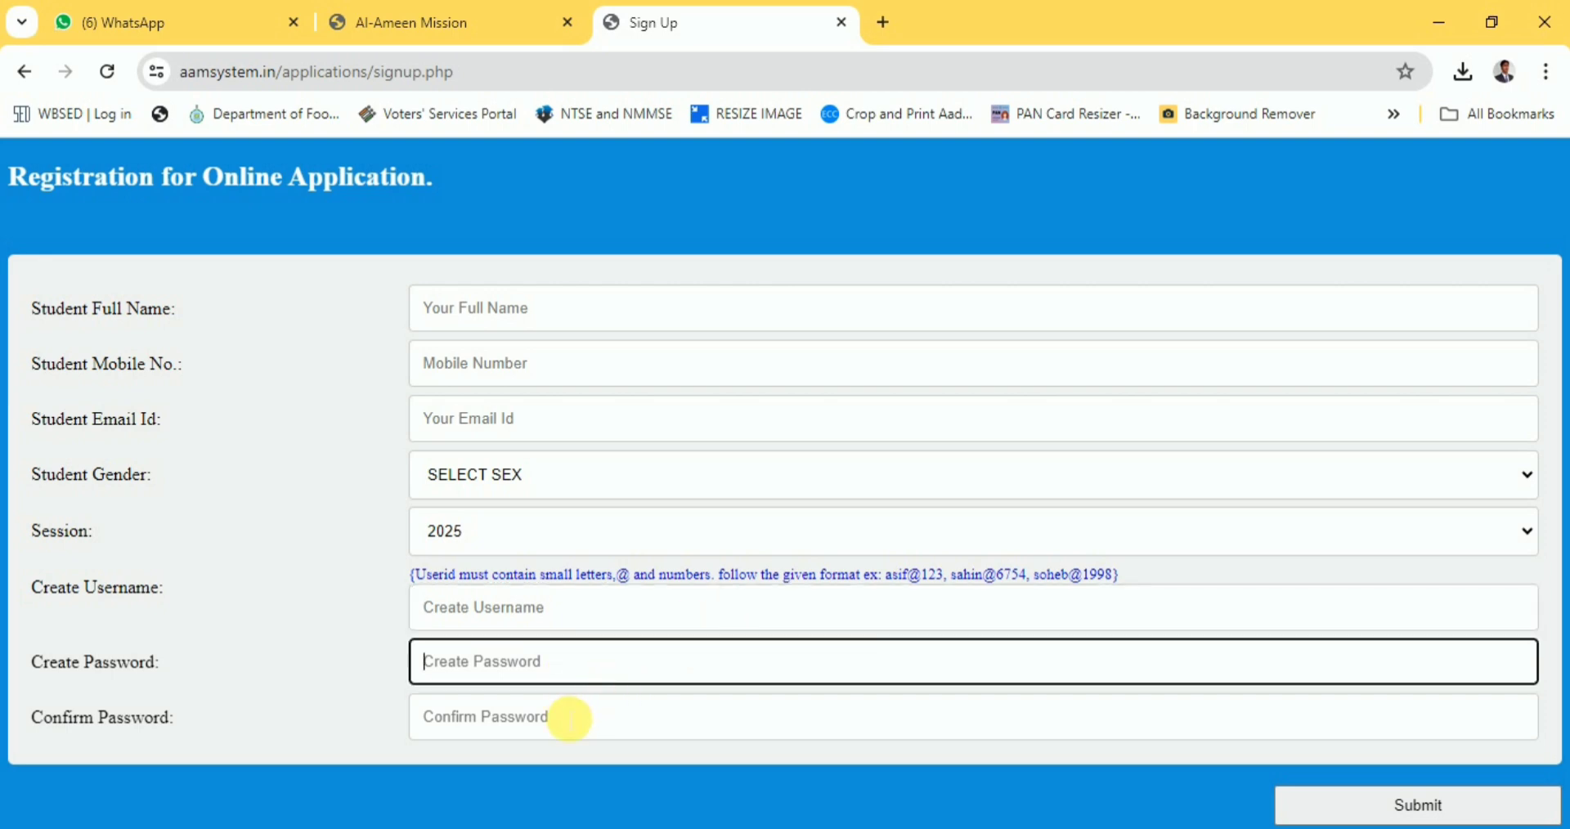
{"action": "left_click", "coordinate": [569, 719]}
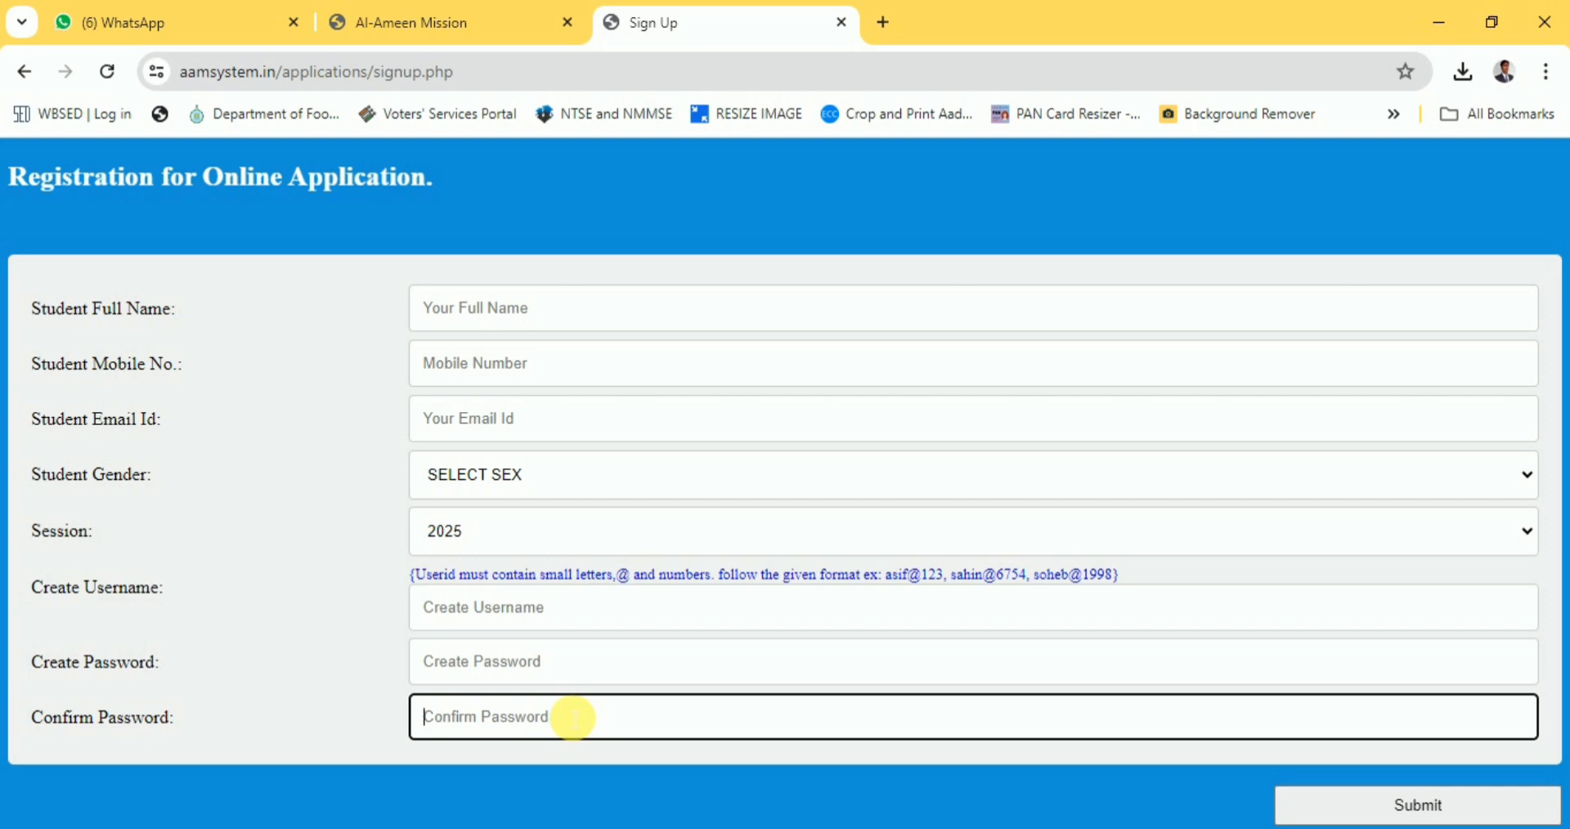
{"action": "left_click", "coordinate": [646, 320]}
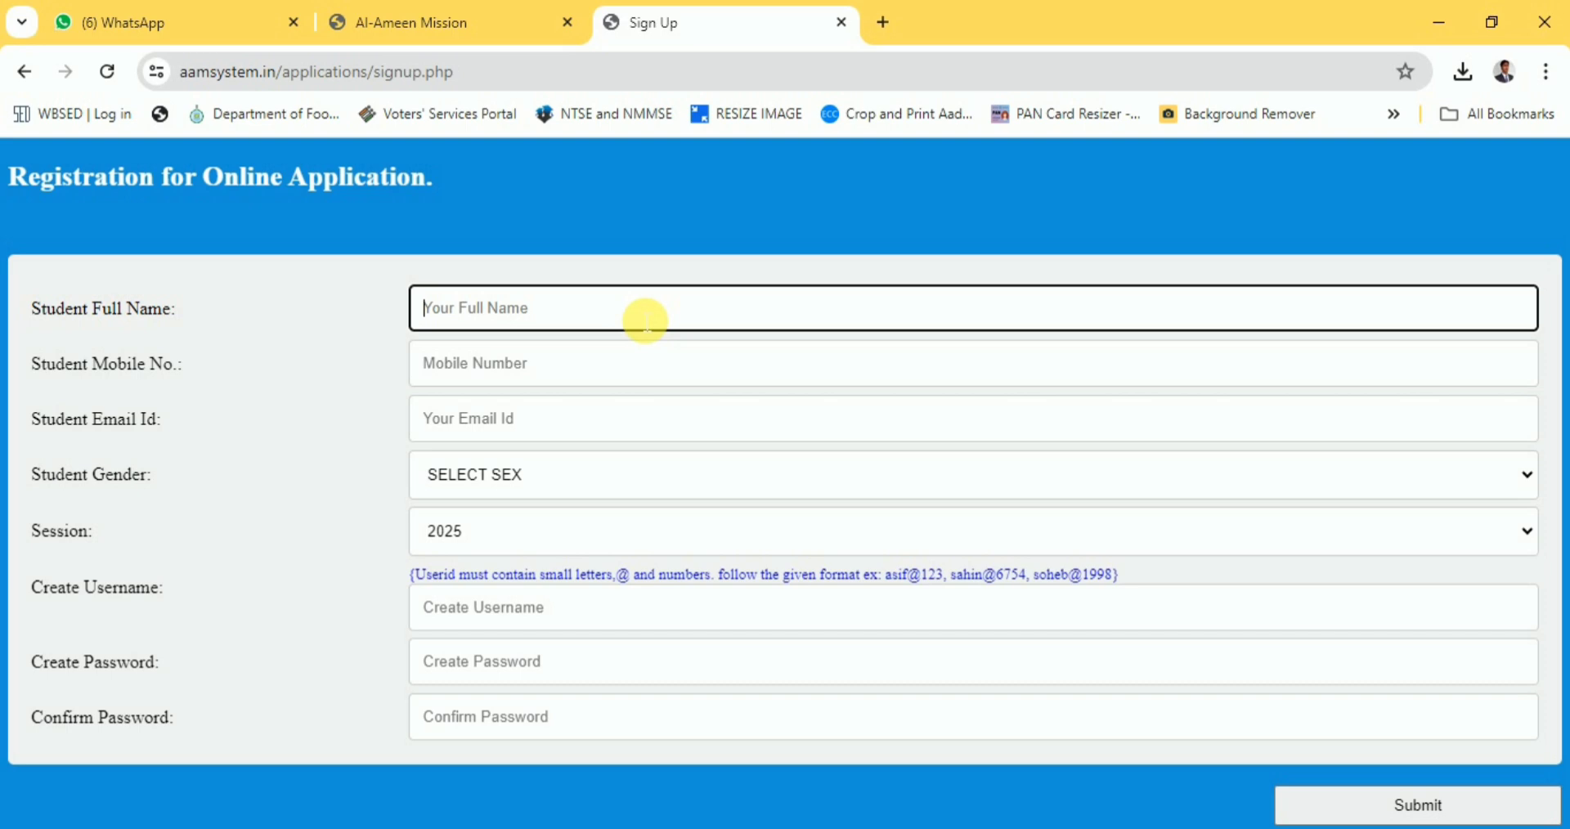
Finish the student's name, enter the mobile number and e-mail, and set gender to Male.
{"action": "type", "text": "DEMO"}
{"action": "key", "text": "Tab"}
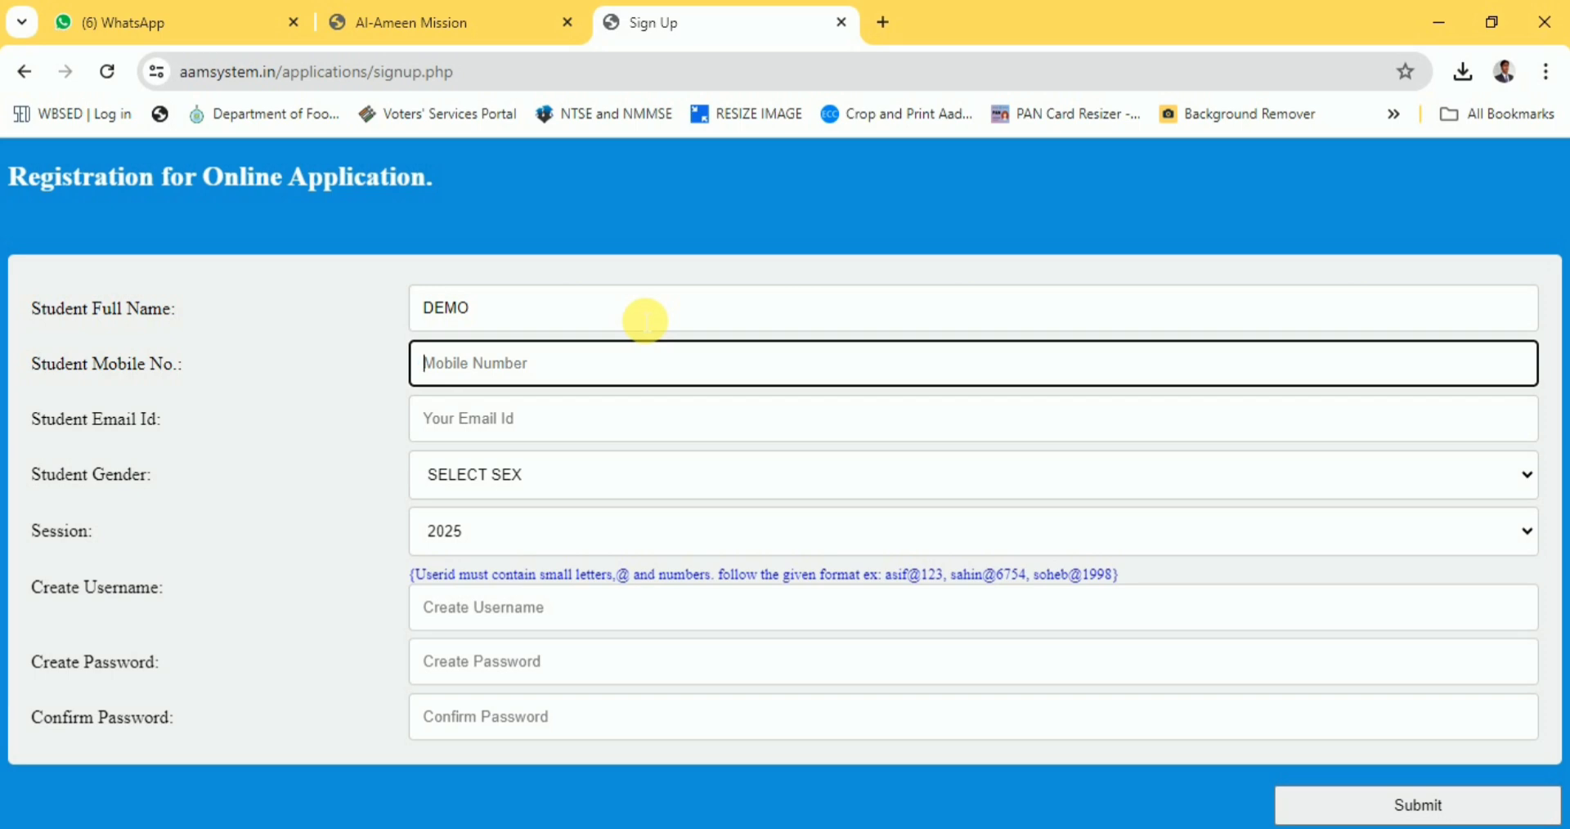
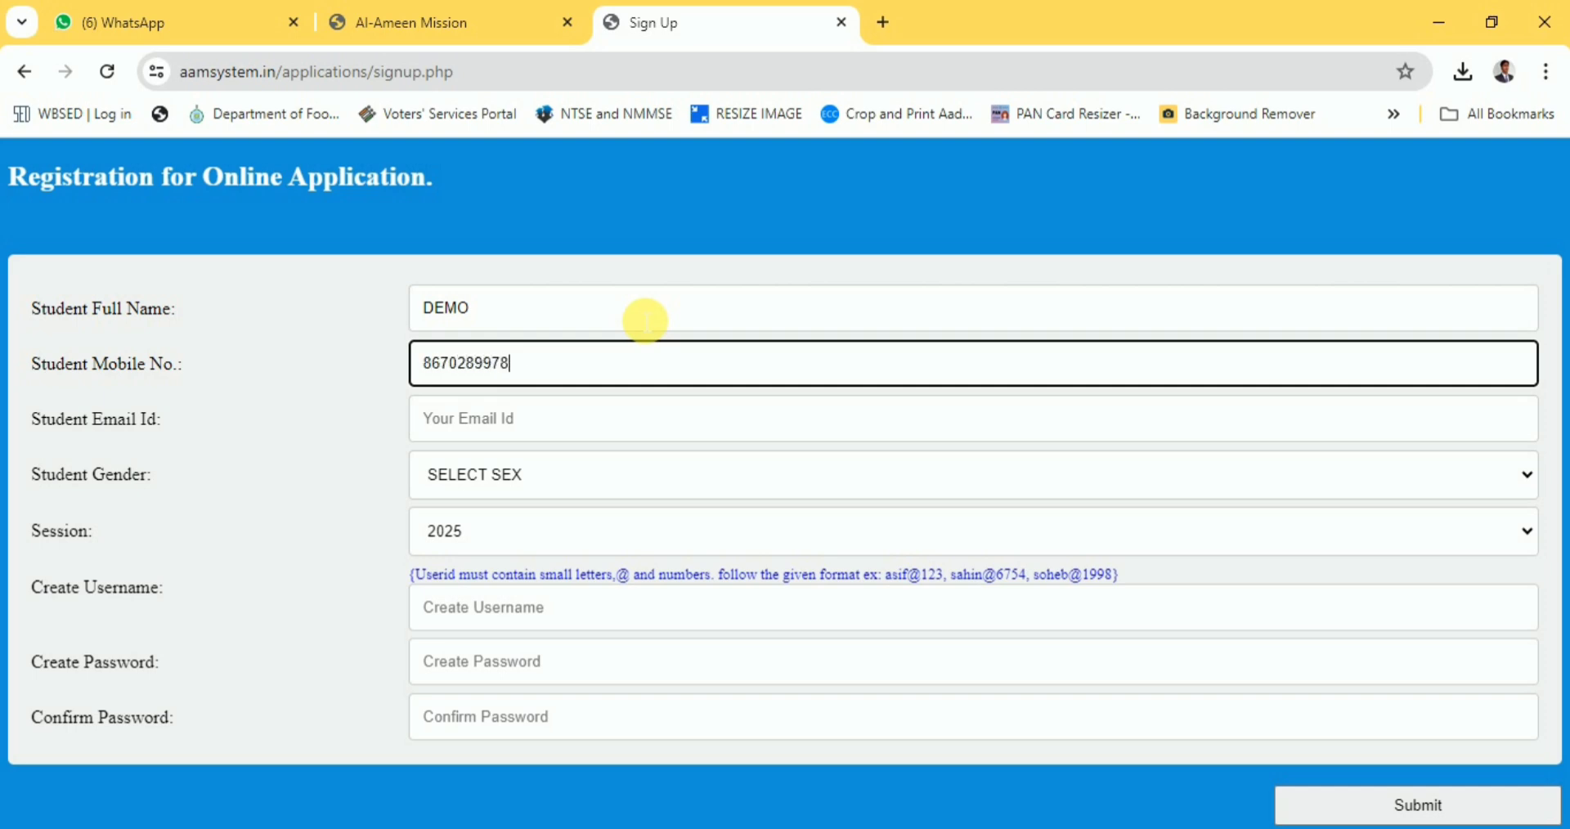
{"action": "left_click", "coordinate": [606, 426]}
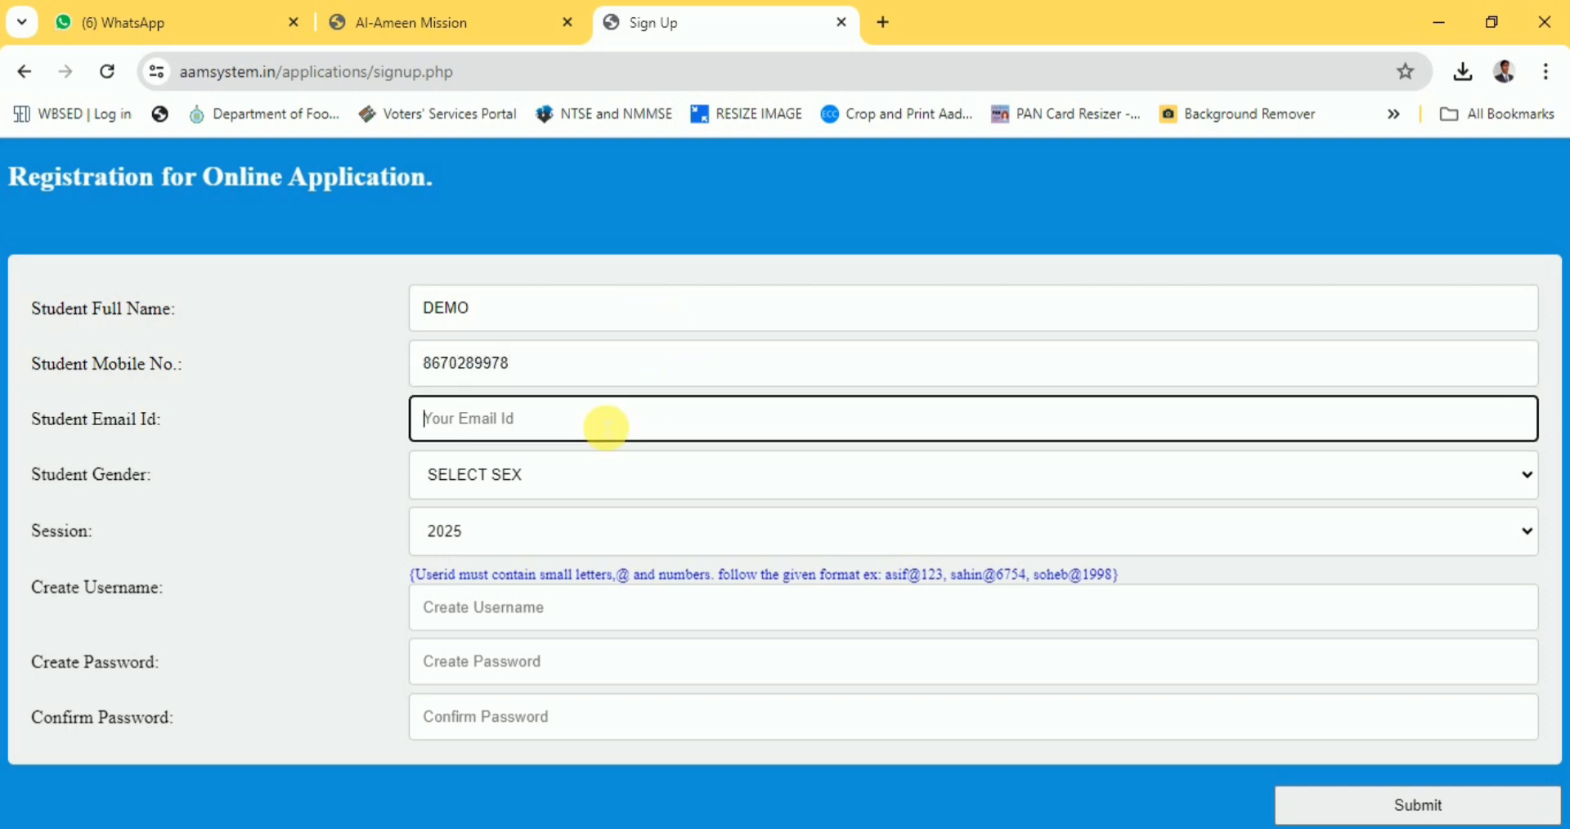
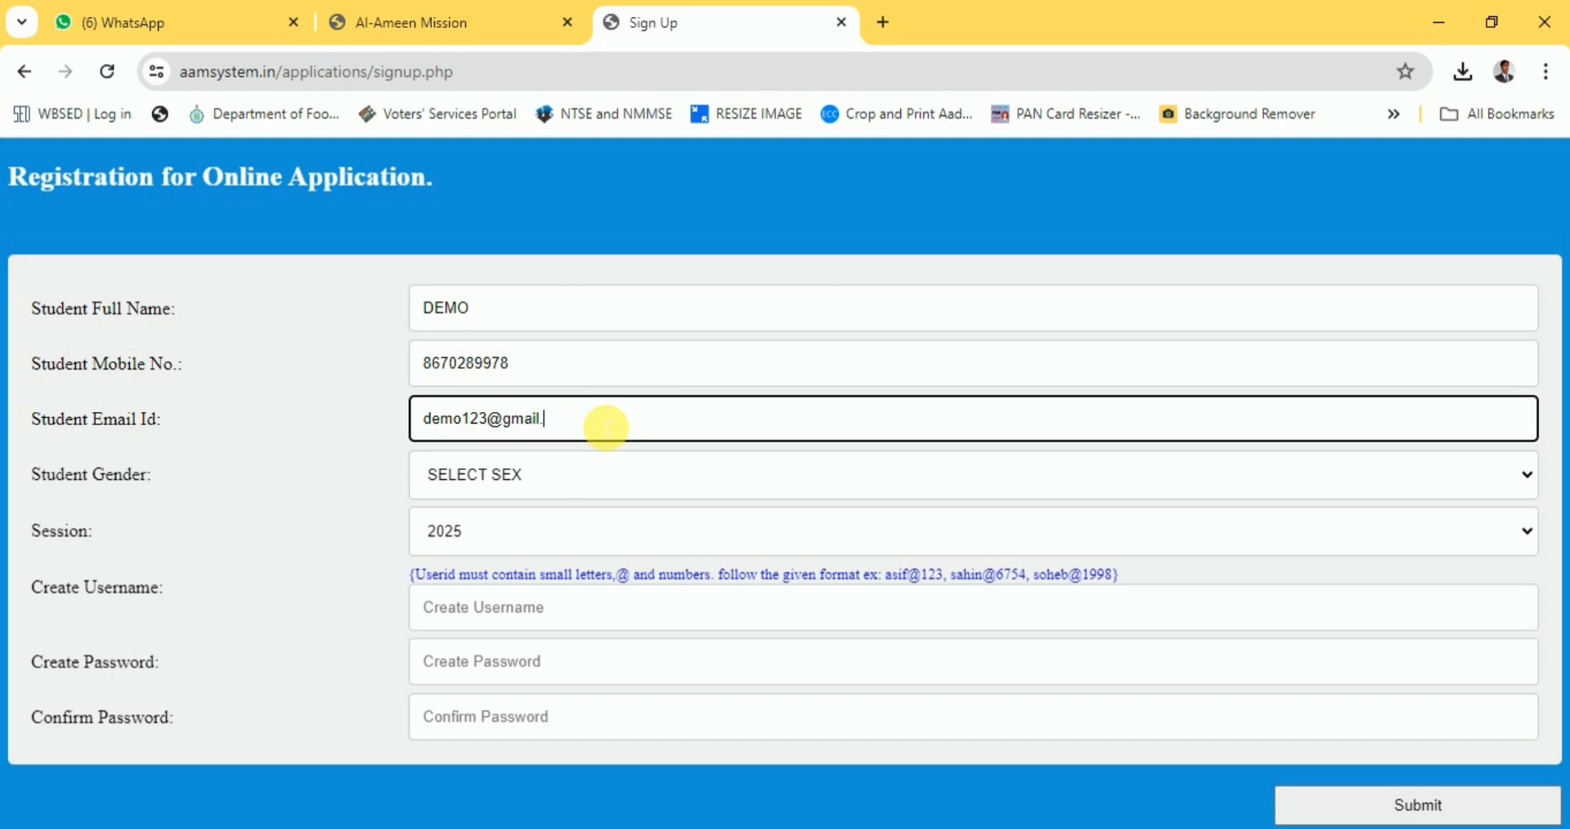
{"action": "key", "text": "Tab"}
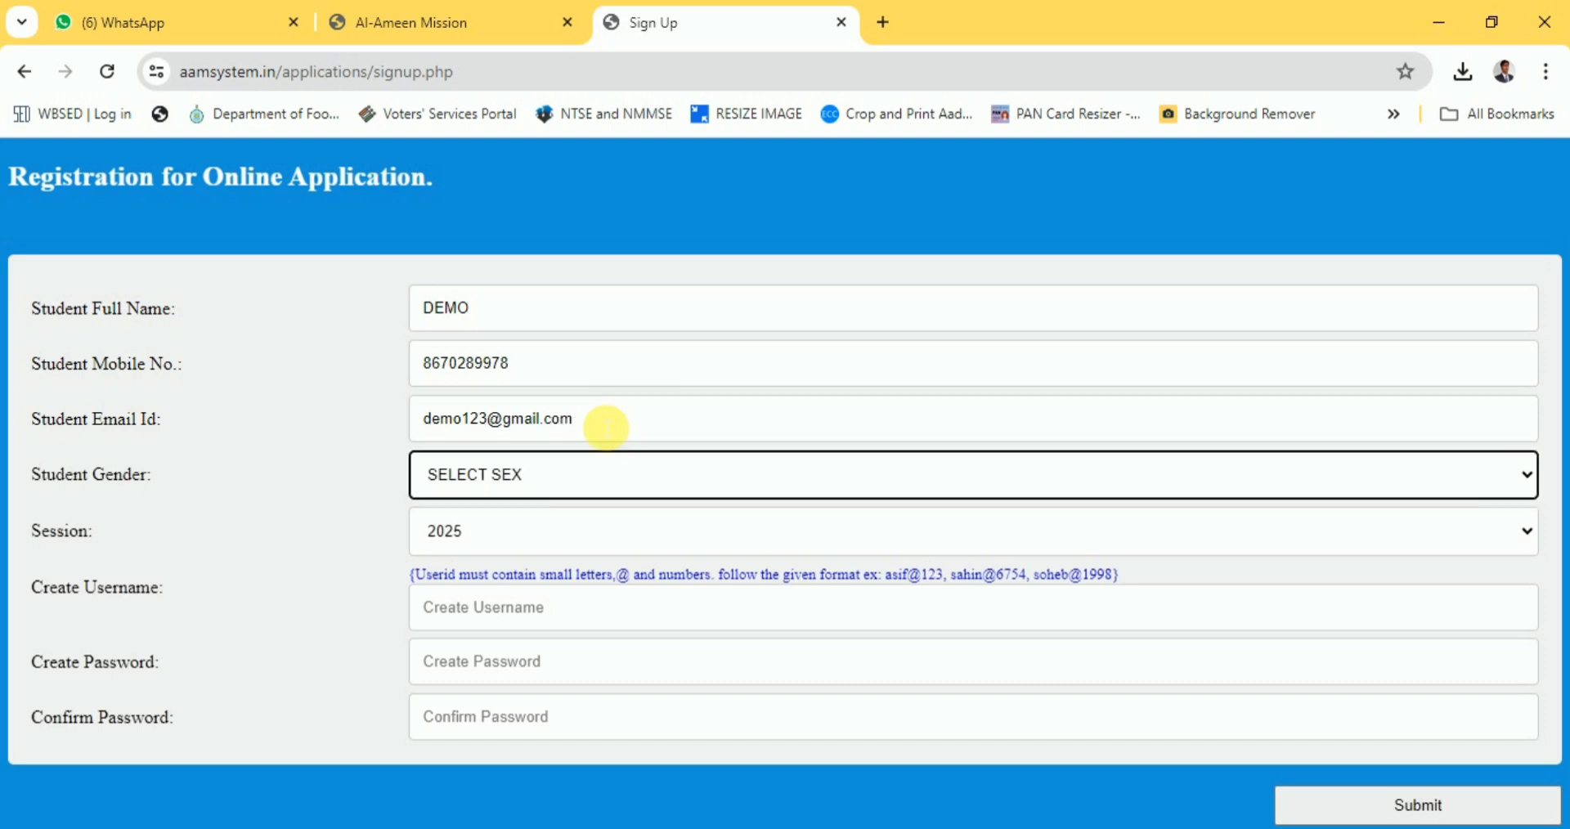
{"action": "left_click", "coordinate": [581, 476]}
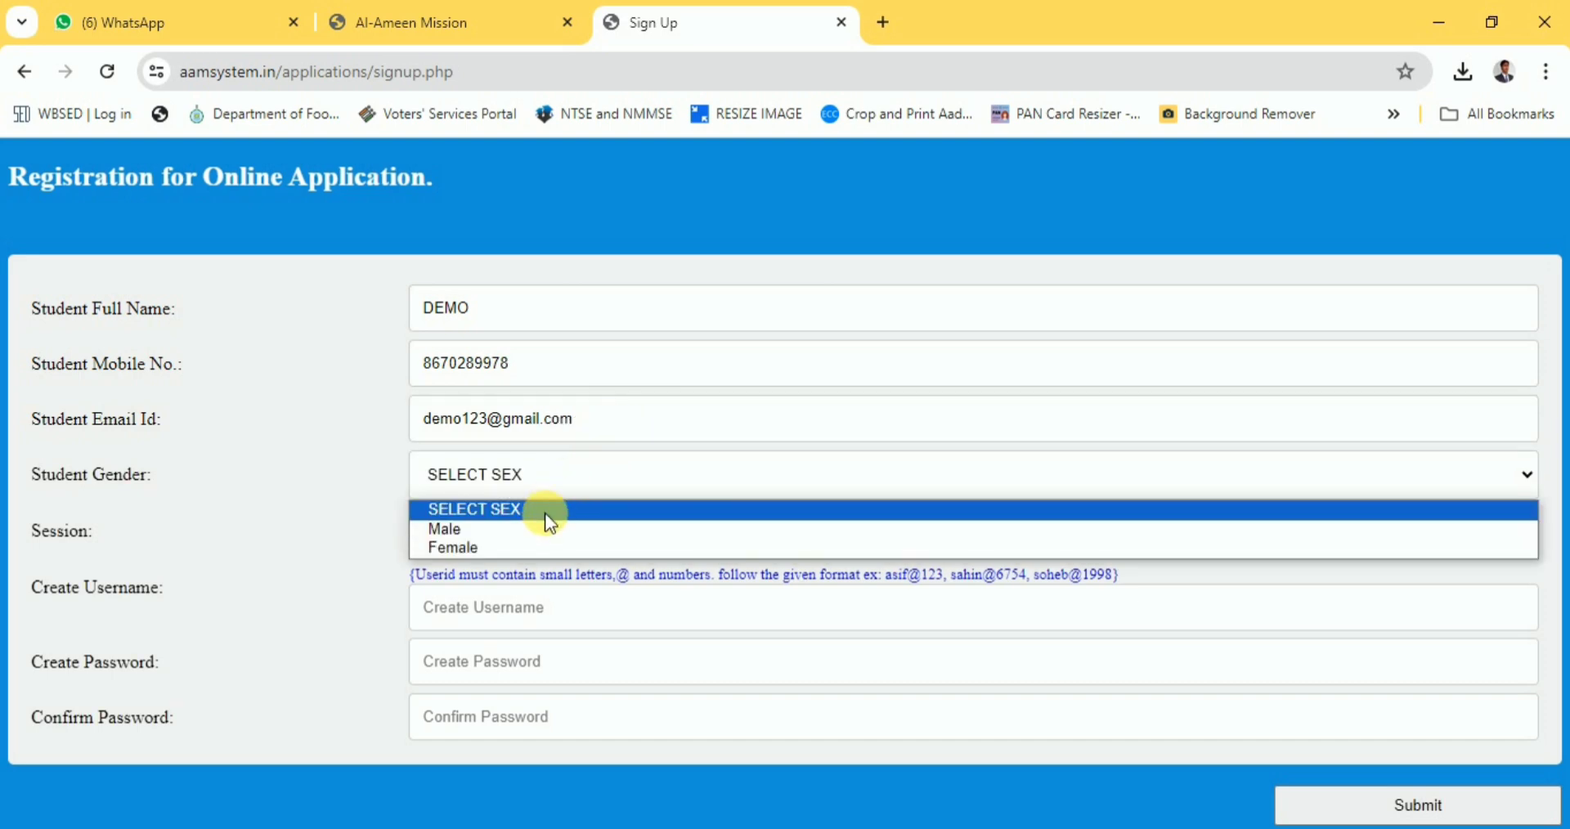
{"action": "left_click", "coordinate": [544, 532]}
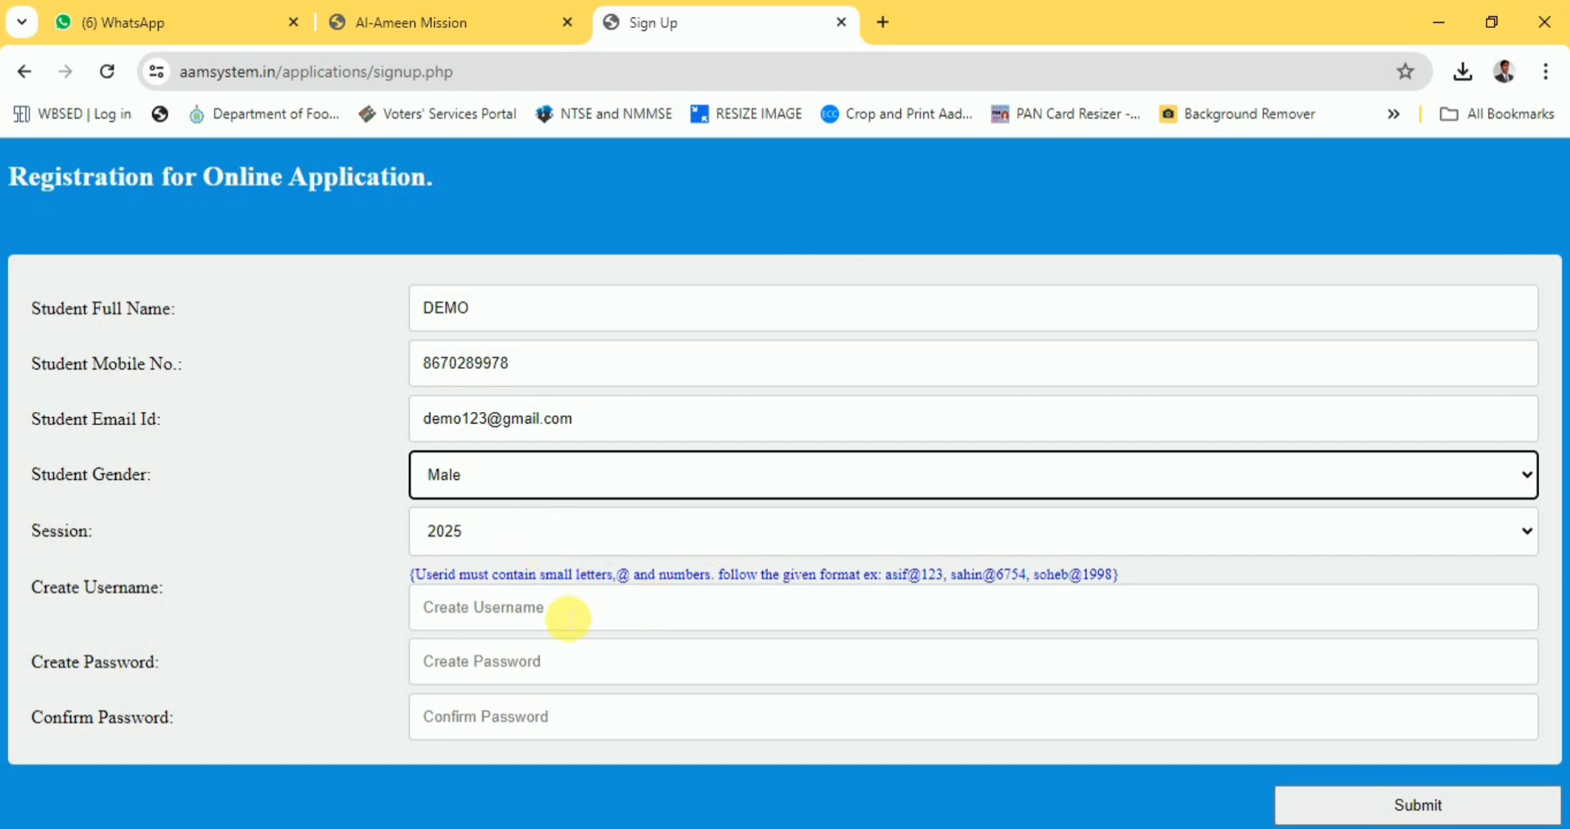
Enter a username, then the account password and its confirmation.
{"action": "left_click", "coordinate": [568, 619]}
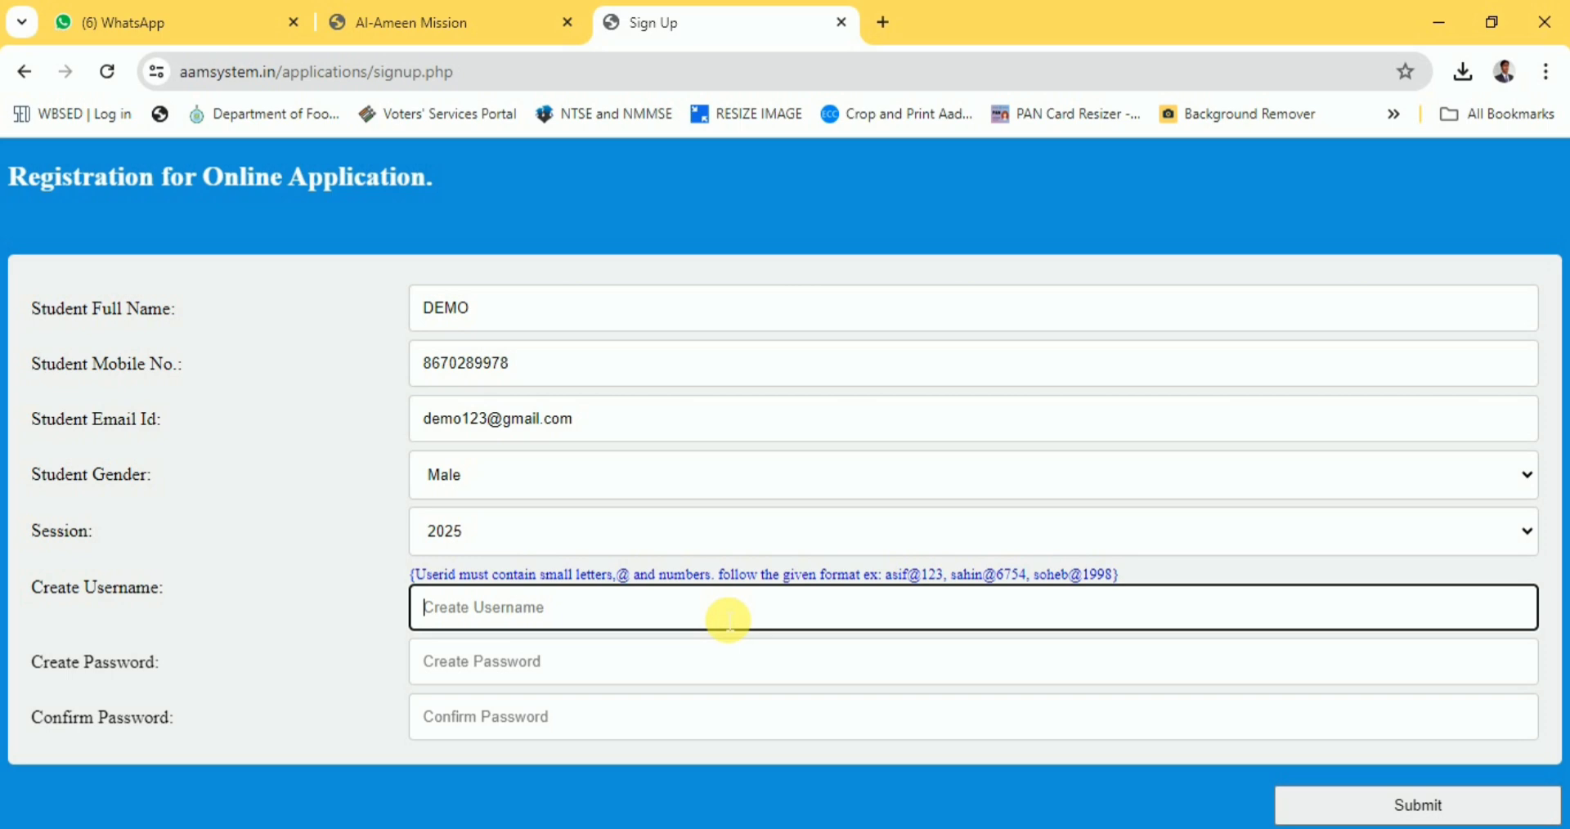
{"action": "type", "text": "demo@123"}
{"action": "left_click", "coordinate": [678, 684]}
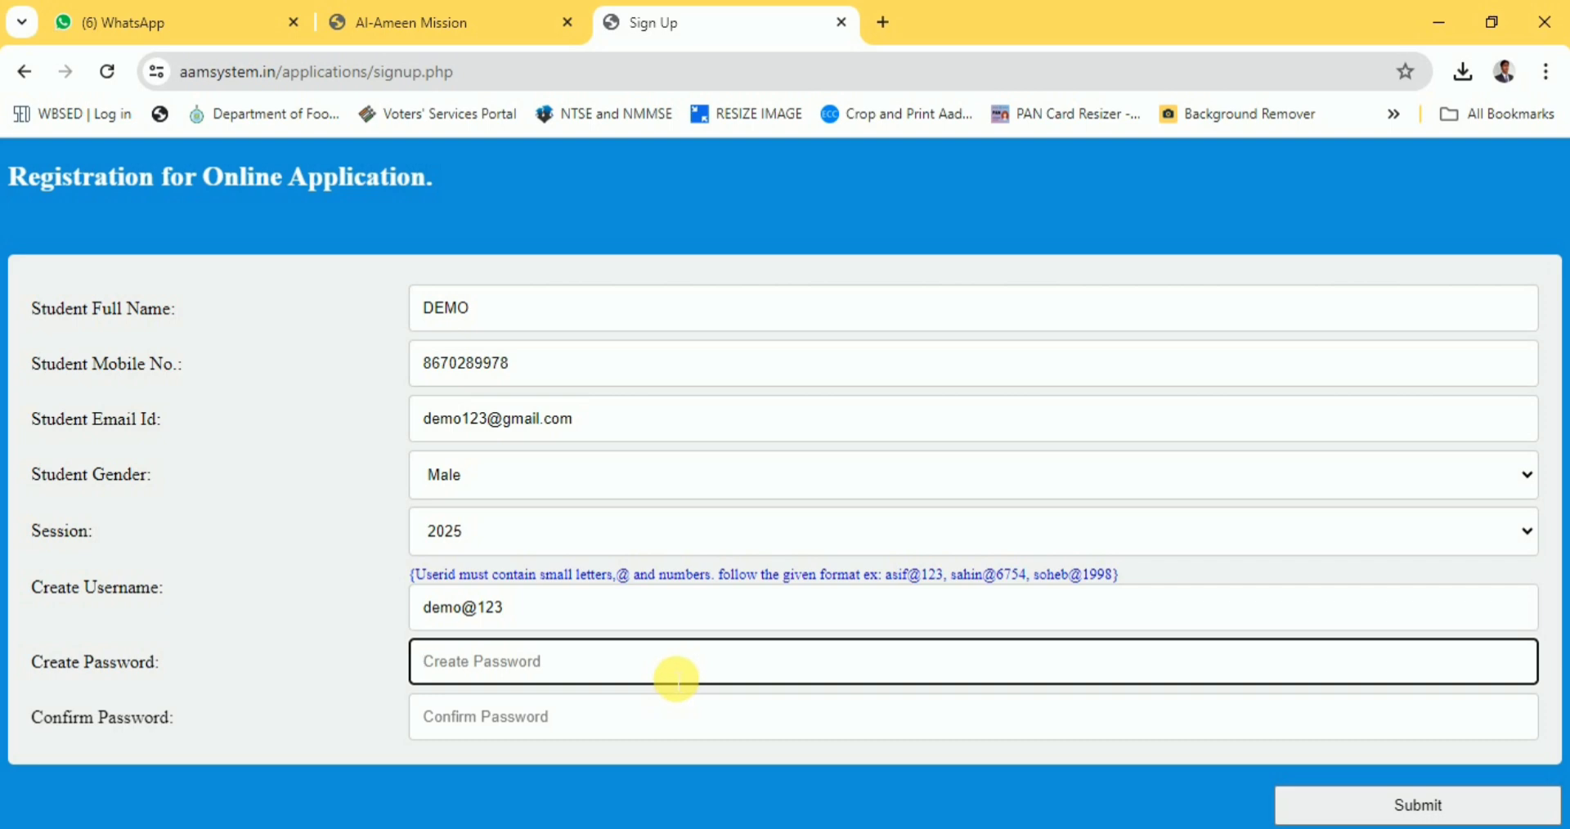
{"action": "type", "text": "de"}
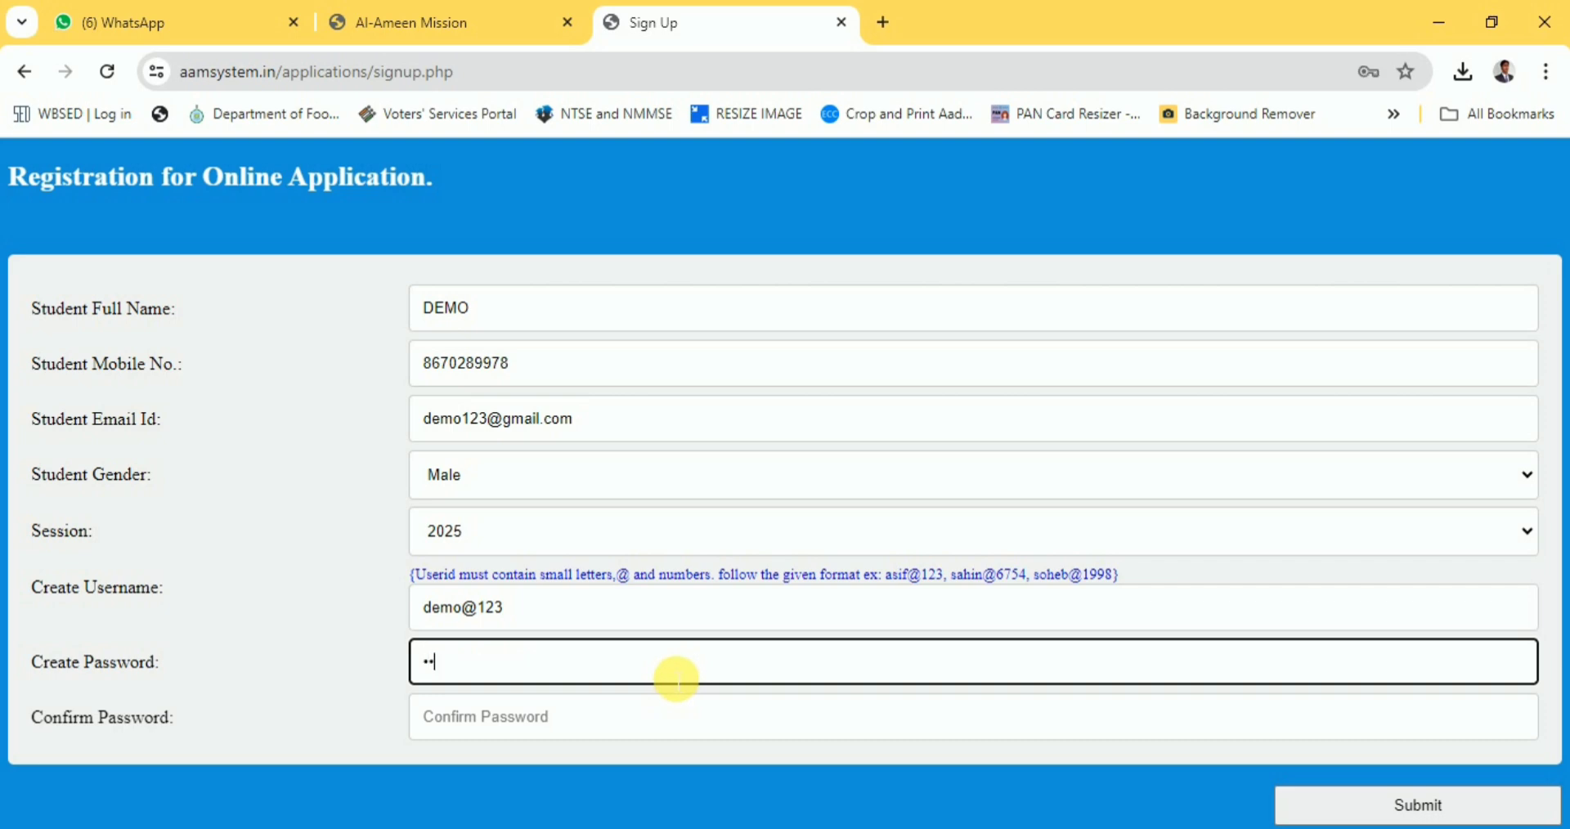
{"action": "type", "text": "mo@123"}
{"action": "key", "text": "Tab"}
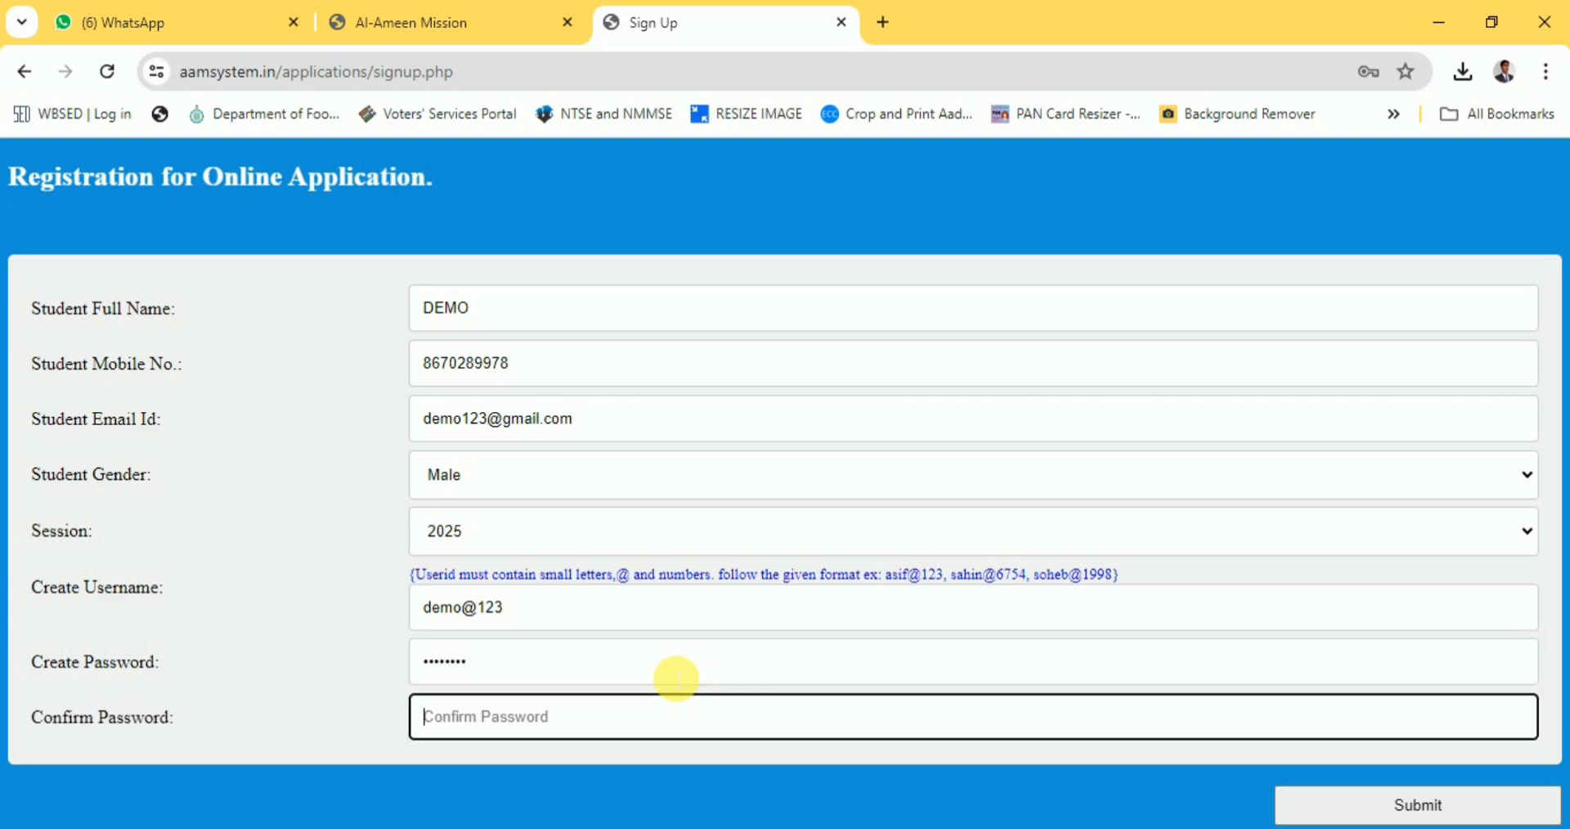
{"action": "type", "text": "demo"}
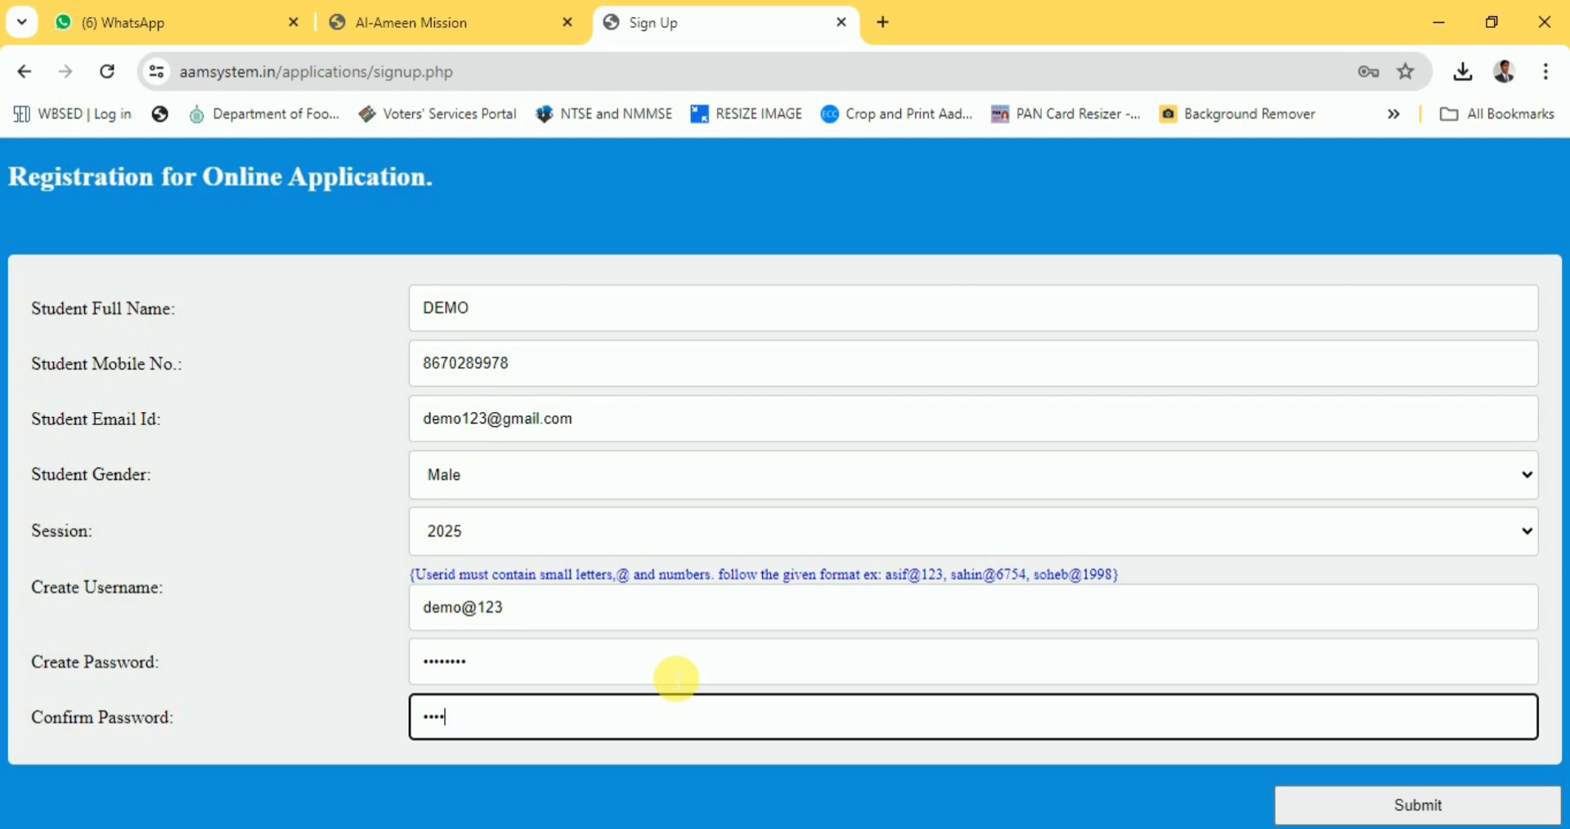
{"action": "type", "text": "@123"}
Submit the registration, dismiss the 'Same User id already Used' alert and password warning, and reopen sign-up.
{"action": "left_click", "coordinate": [1402, 808]}
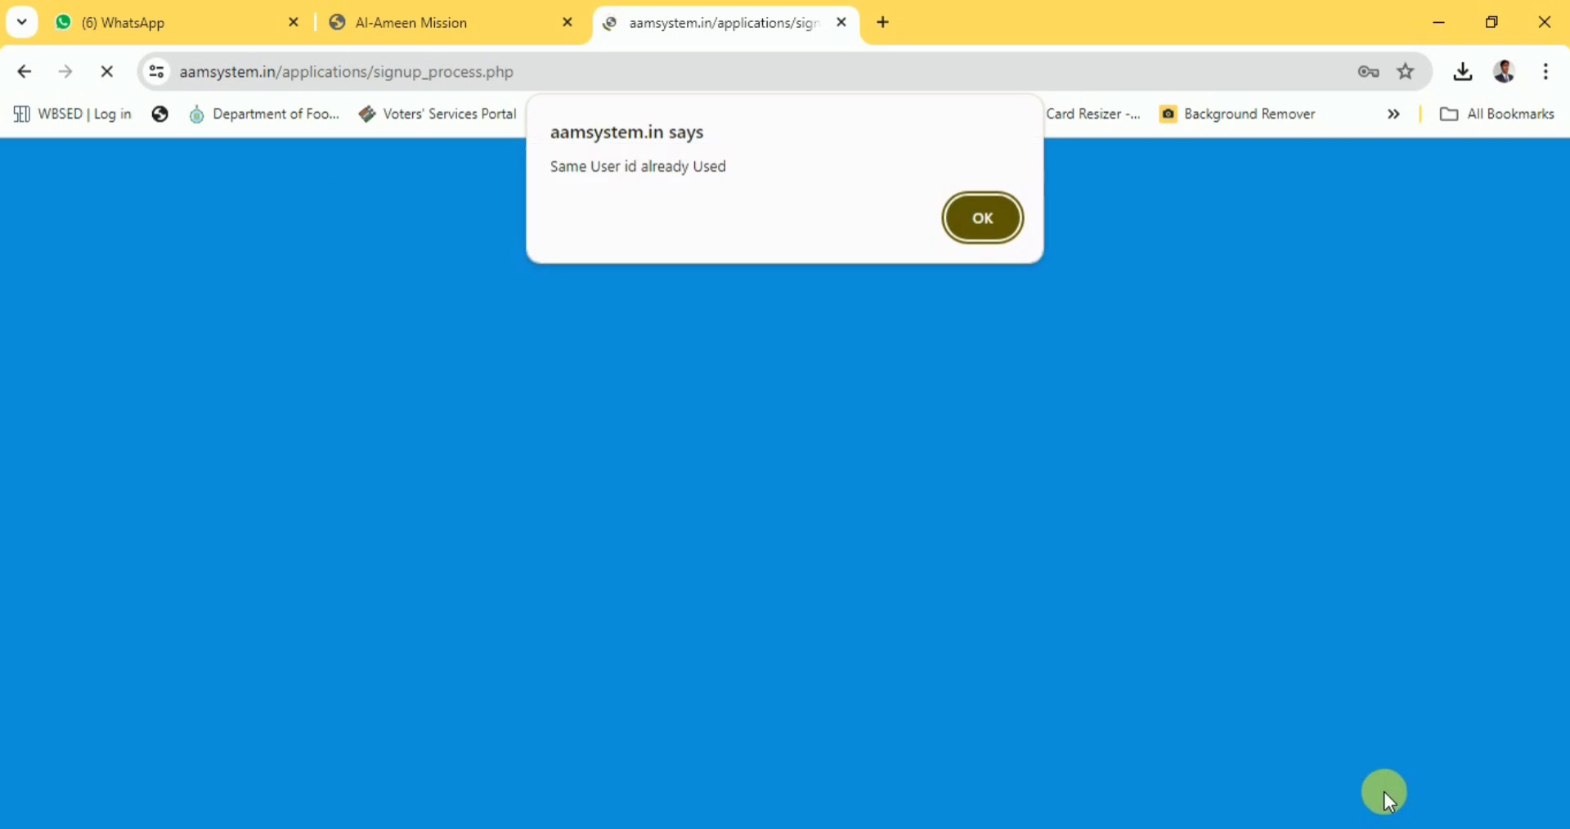
{"action": "left_click", "coordinate": [987, 218]}
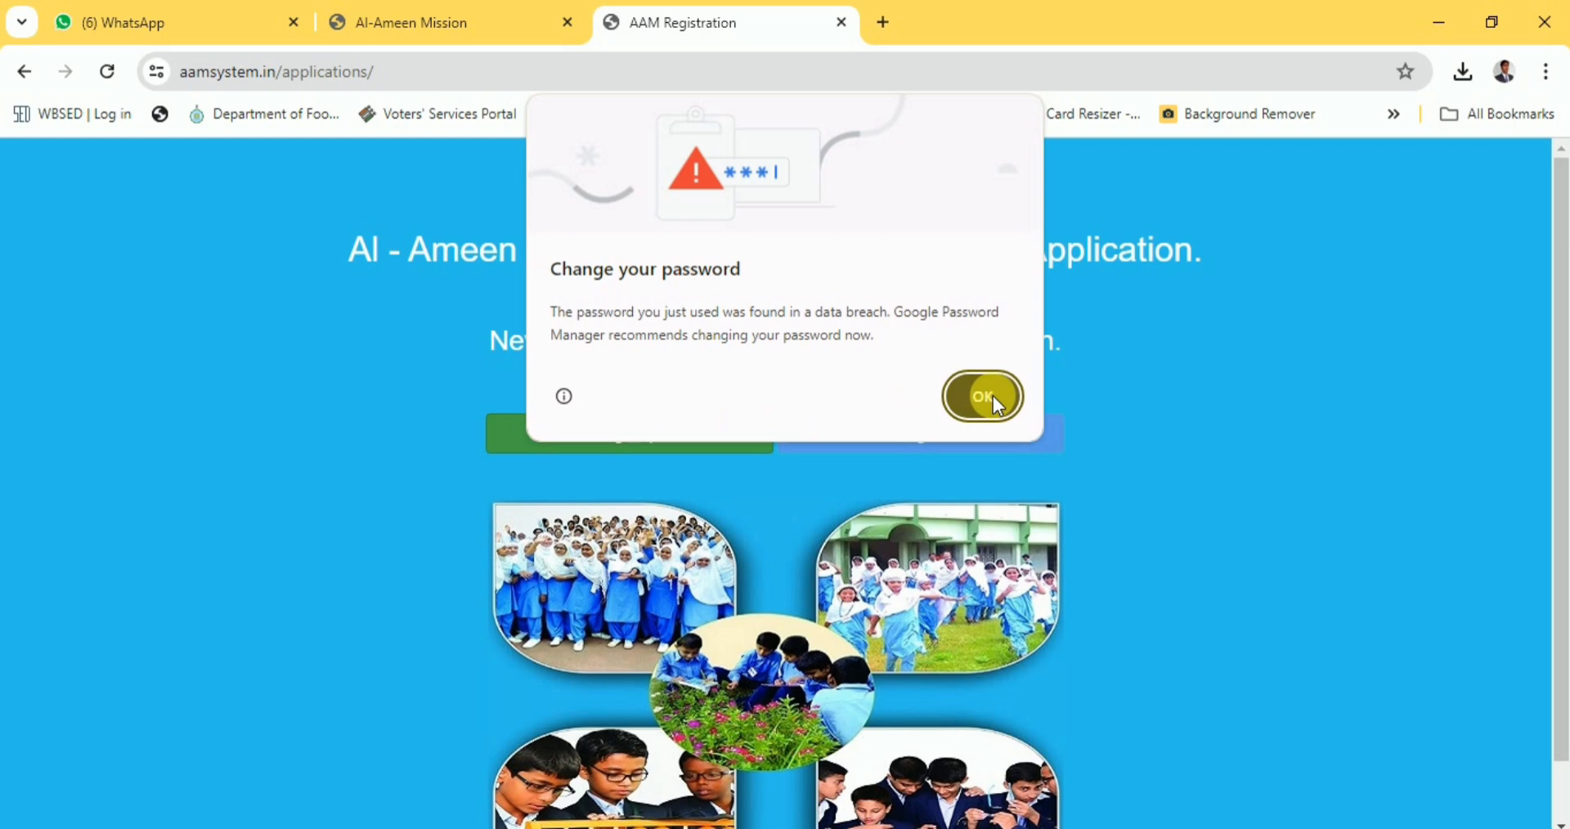
{"action": "left_click", "coordinate": [992, 396]}
{"action": "left_click", "coordinate": [691, 445]}
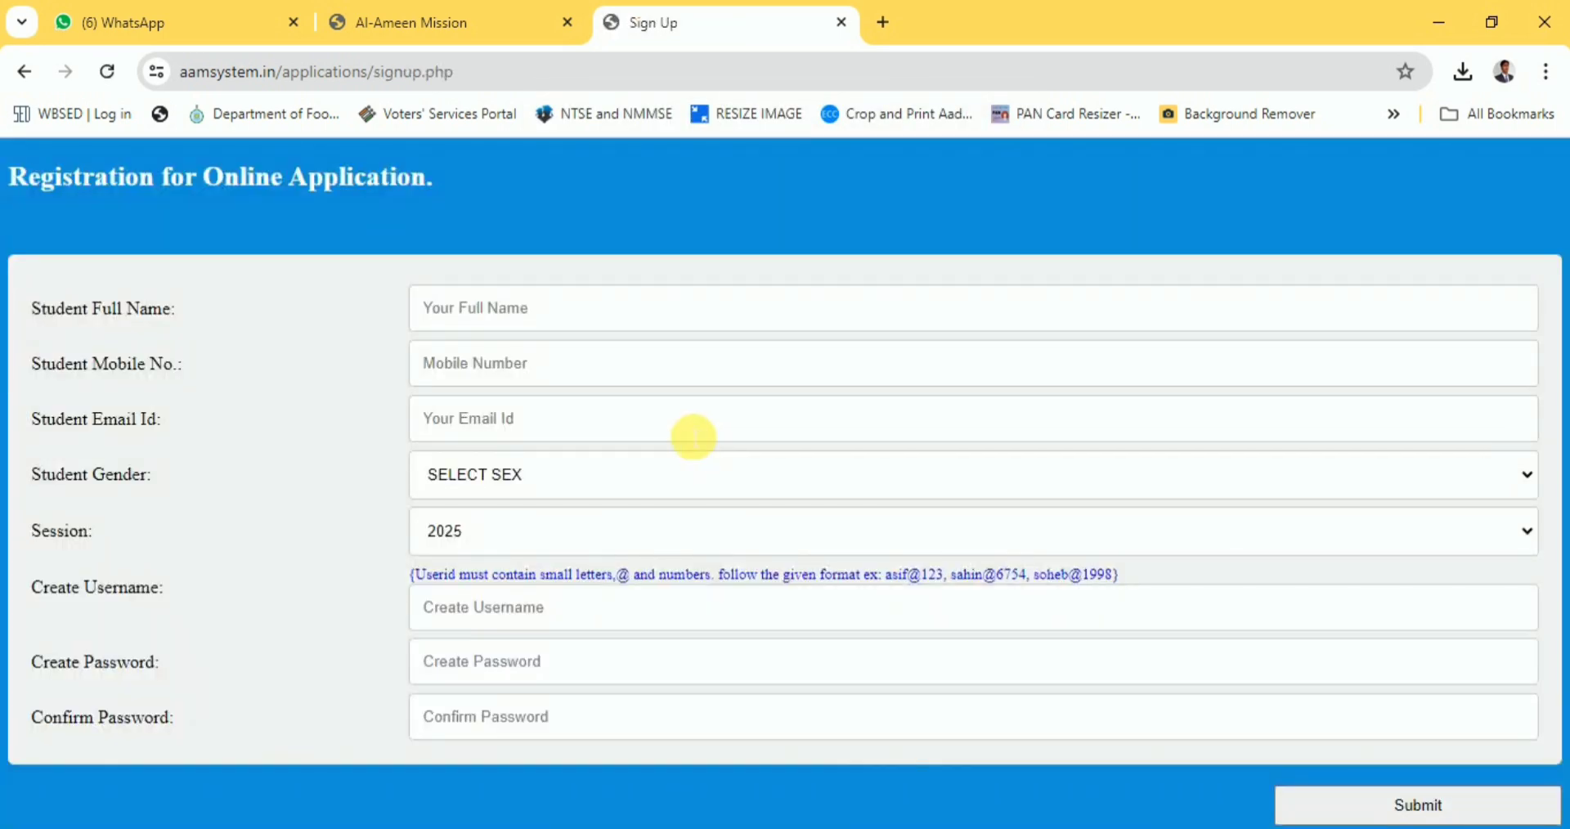
Refill the sign-up form with a different username and the password, then submit it.
{"action": "left_click", "coordinate": [541, 315]}
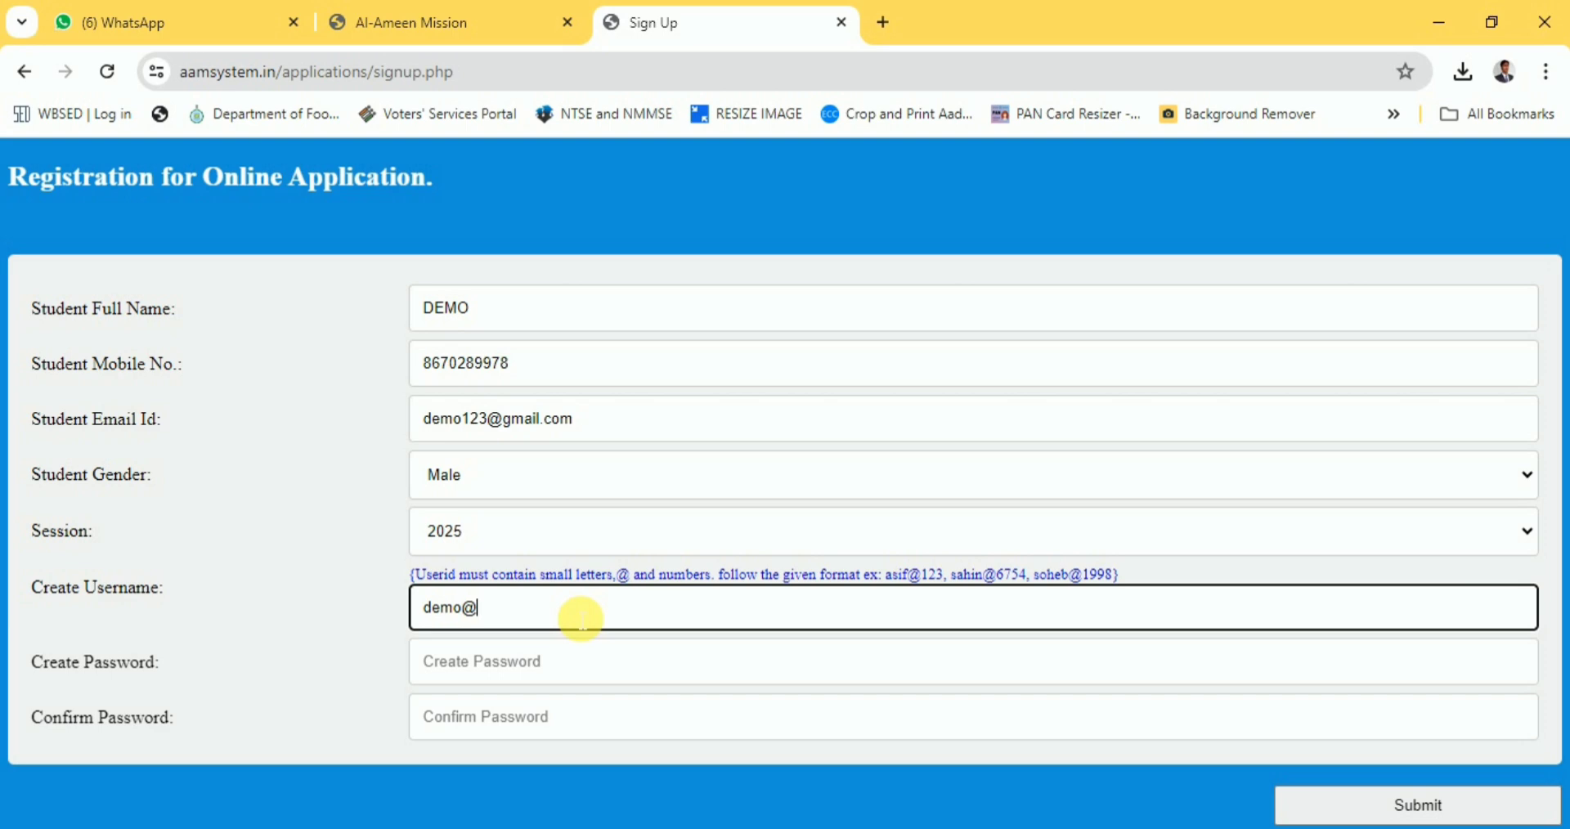
{"action": "type", "text": "333"}
{"action": "left_click", "coordinate": [502, 666]}
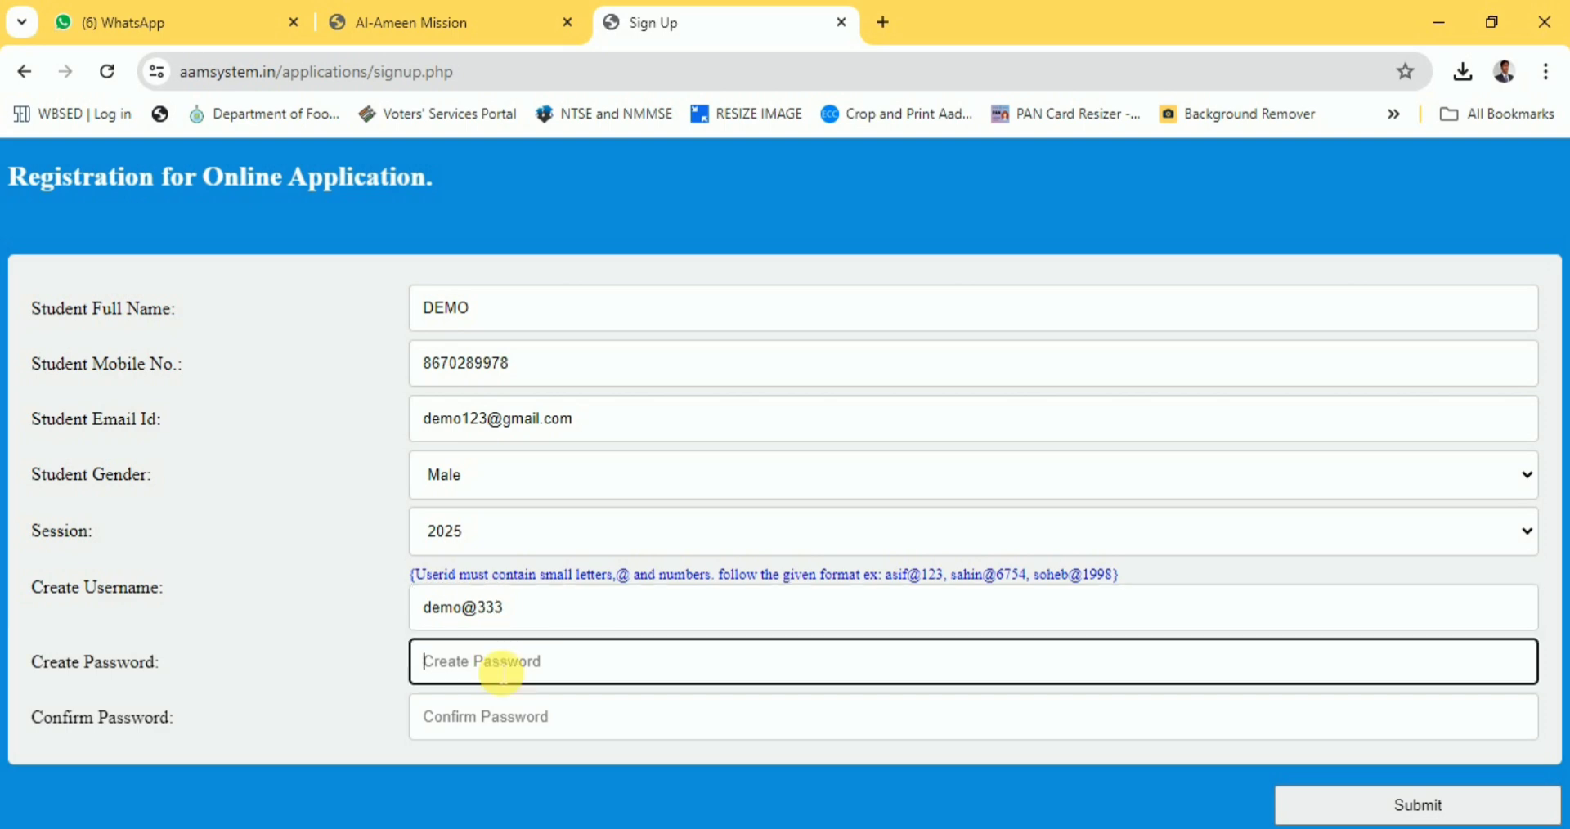
{"action": "type", "text": "dem"}
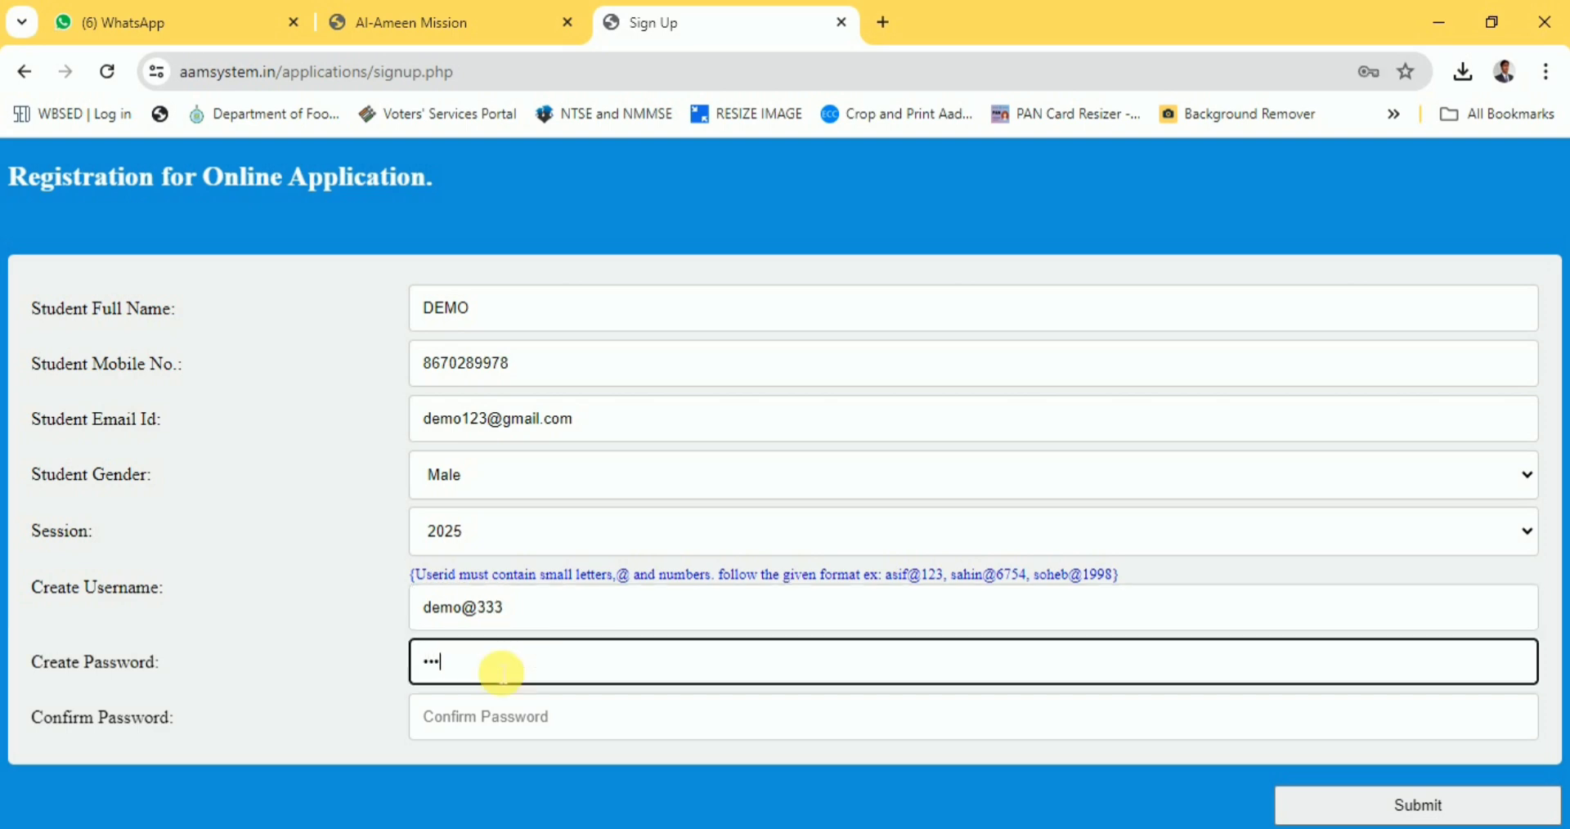
{"action": "type", "text": "o@333"}
{"action": "key", "text": "Tab"}
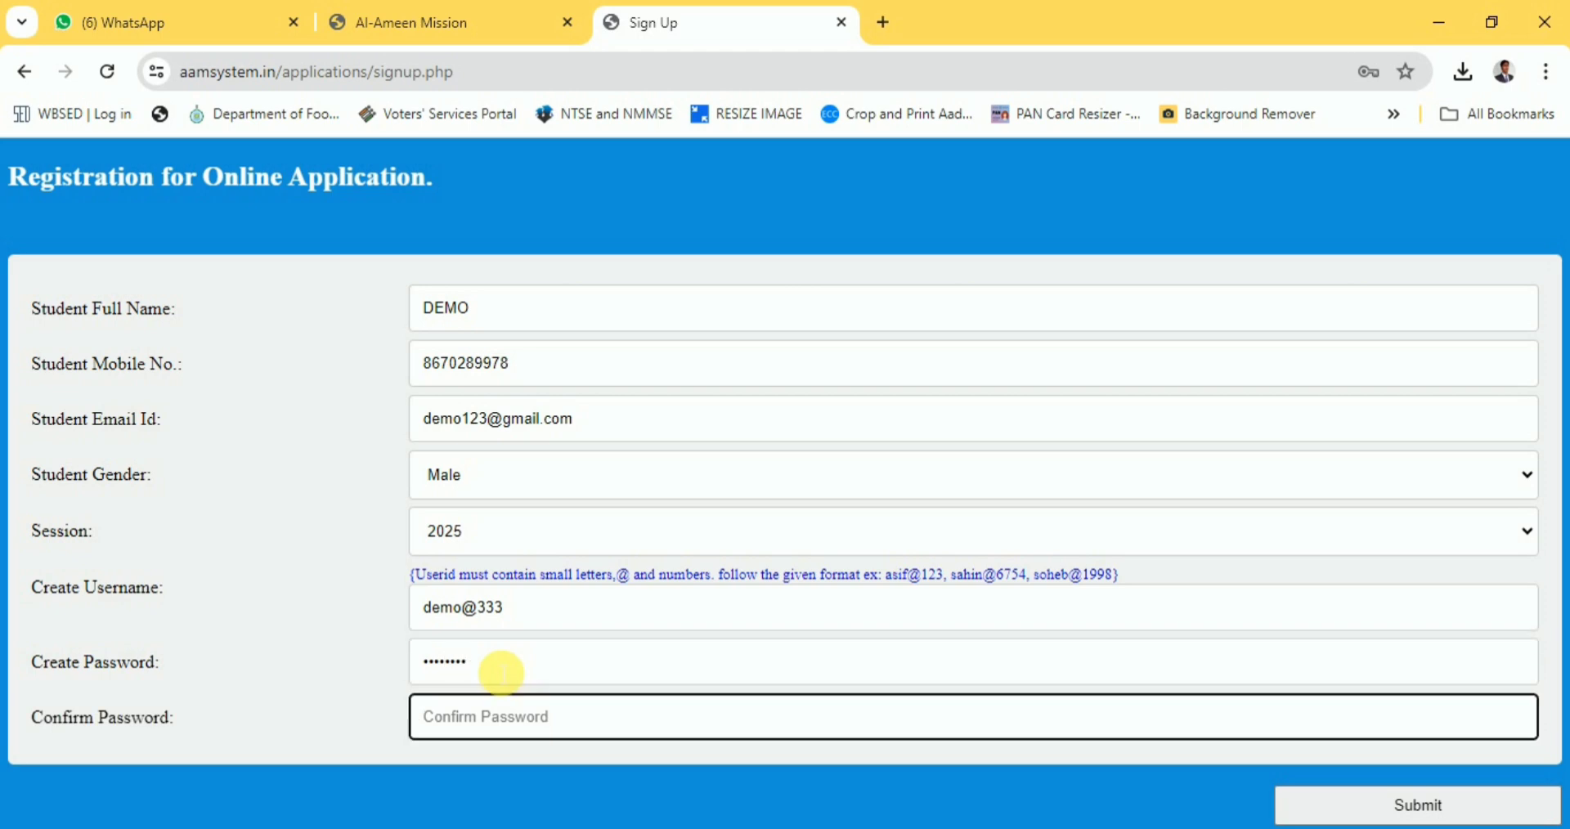
{"action": "type", "text": "demo@333"}
{"action": "left_click", "coordinate": [1427, 805]}
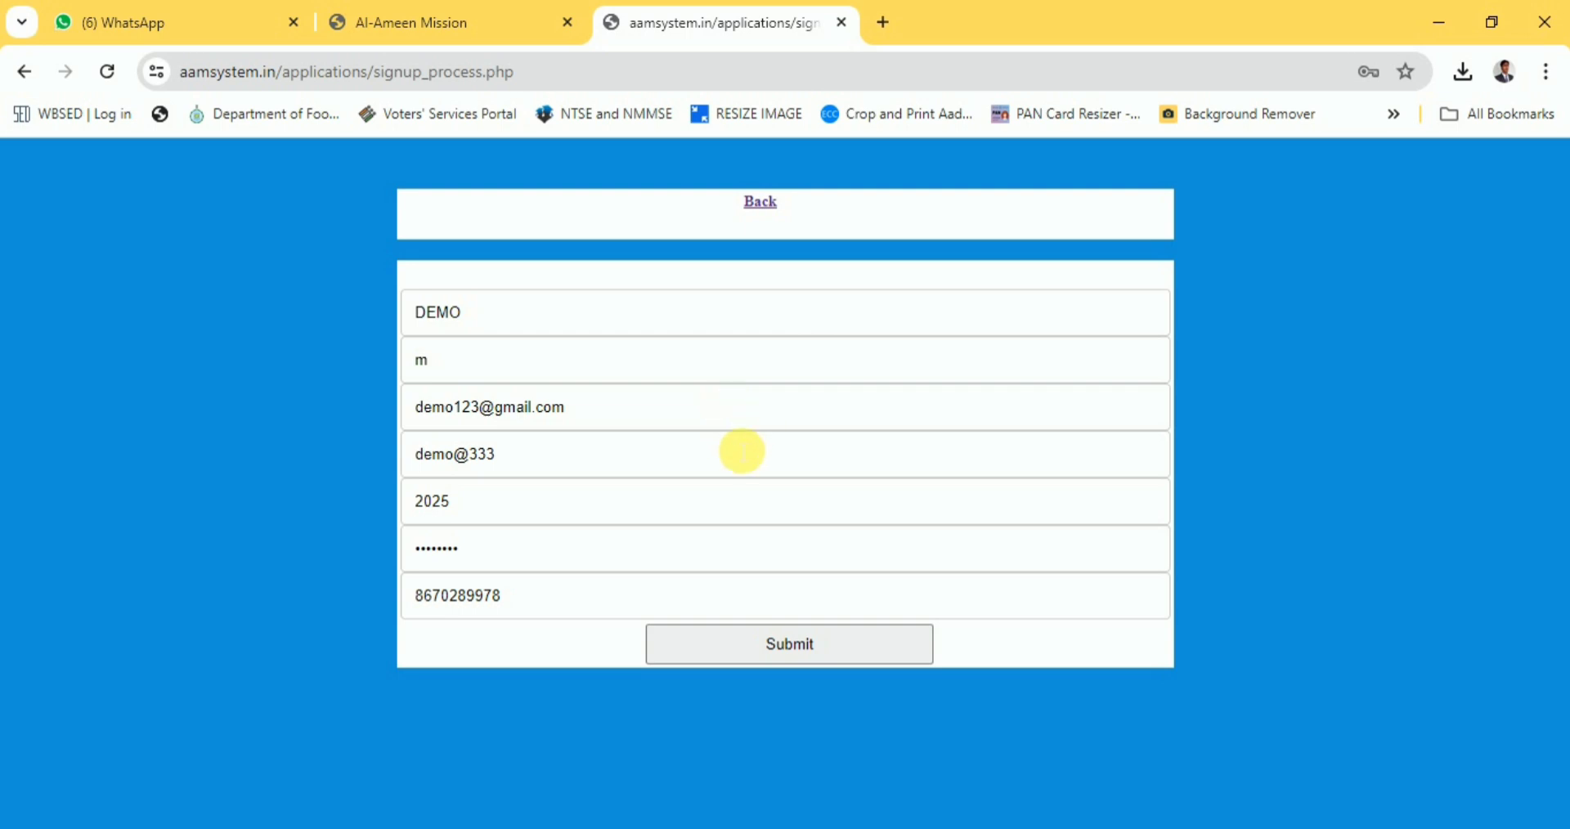
Confirm the registration summary, acknowledge 'Registration Successfully done', and go to the student log-in.
{"action": "left_click", "coordinate": [795, 648]}
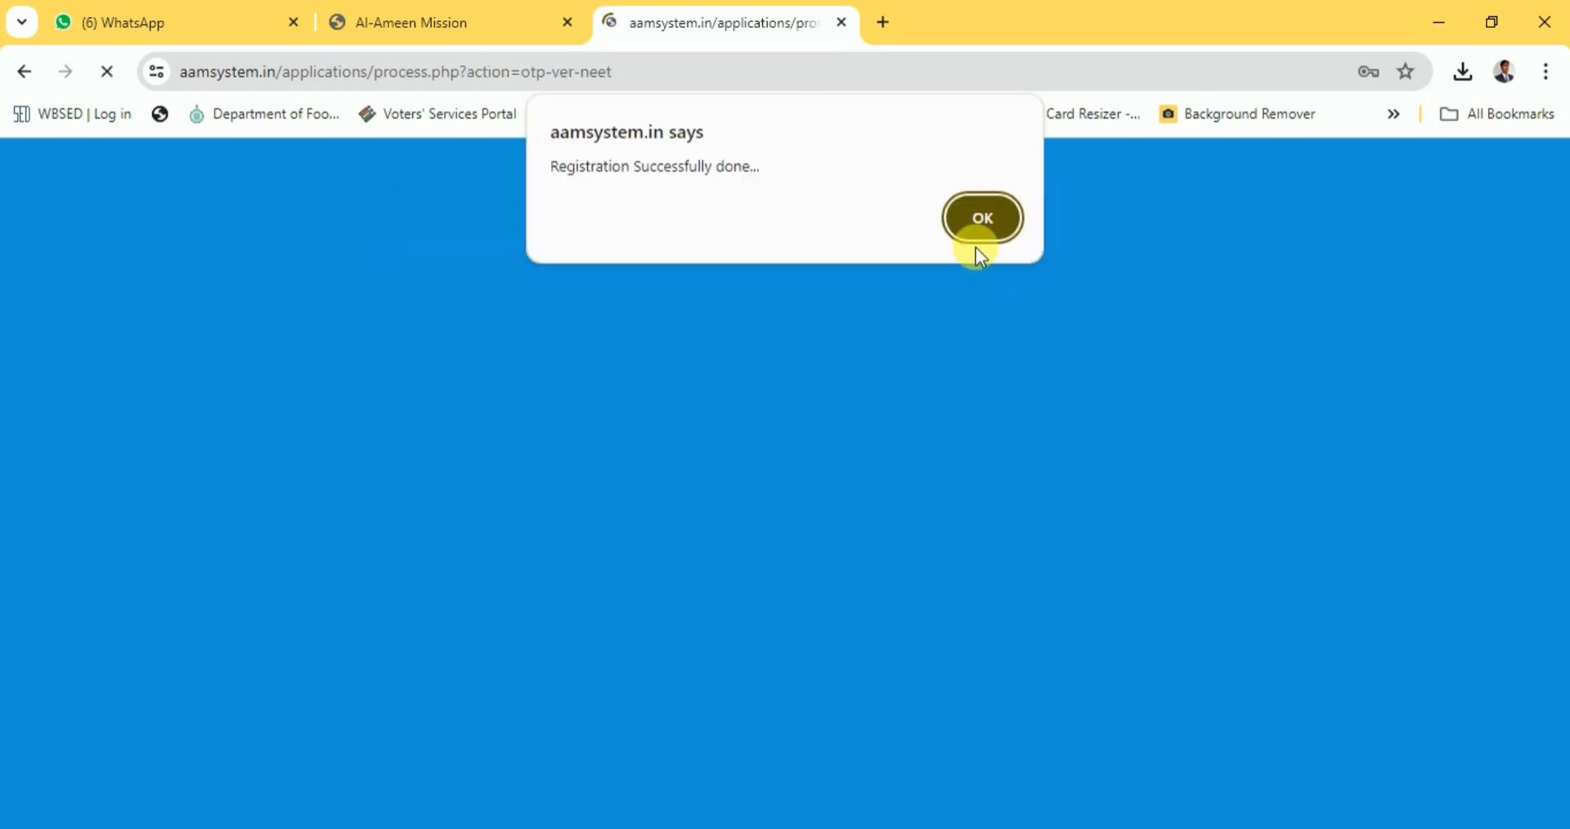
{"action": "left_click", "coordinate": [981, 221]}
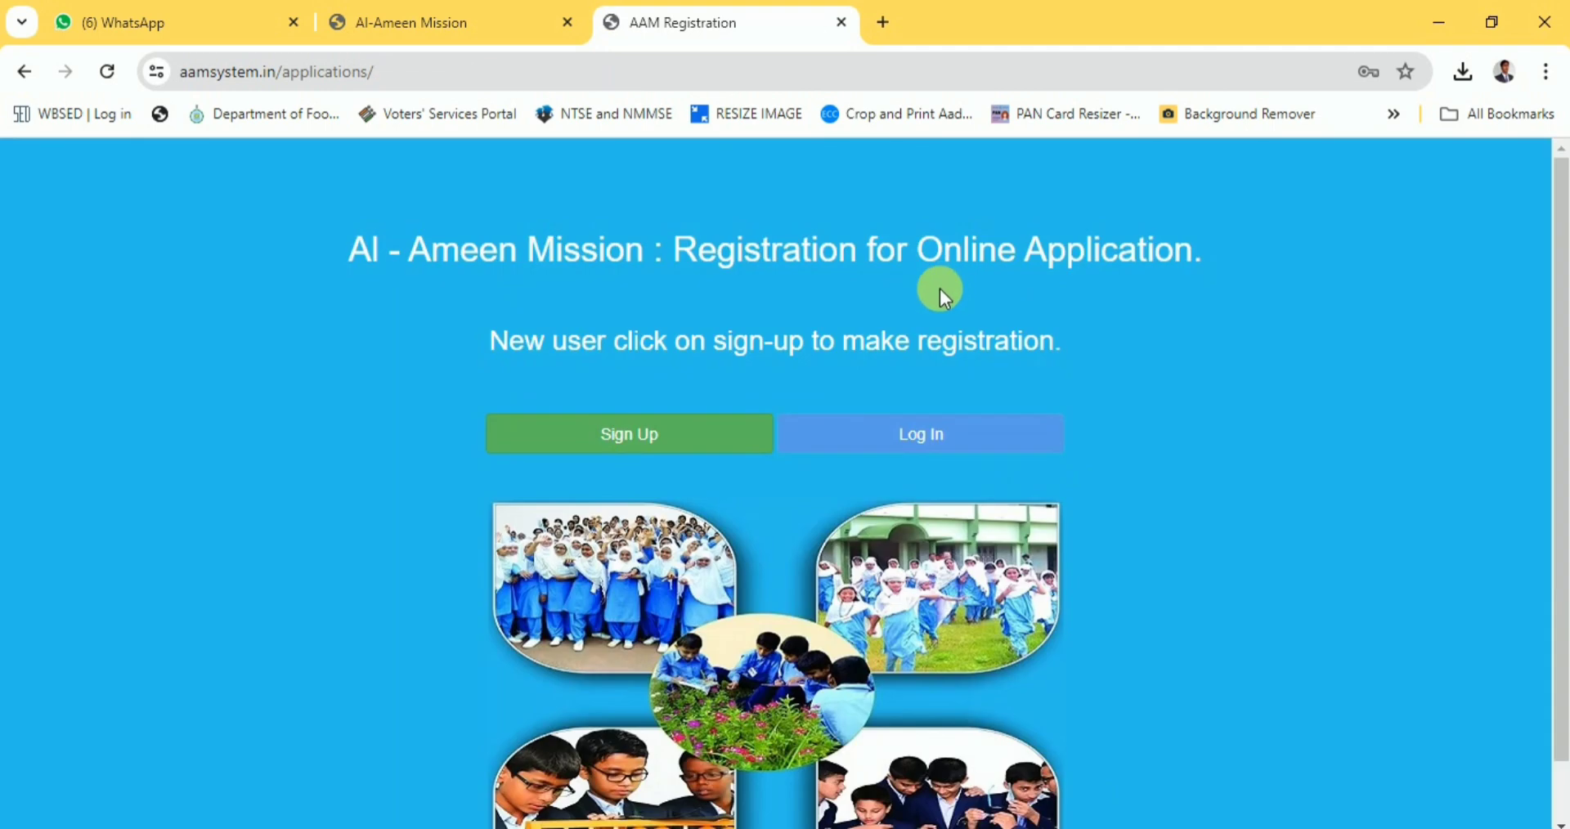
{"action": "left_click", "coordinate": [918, 440]}
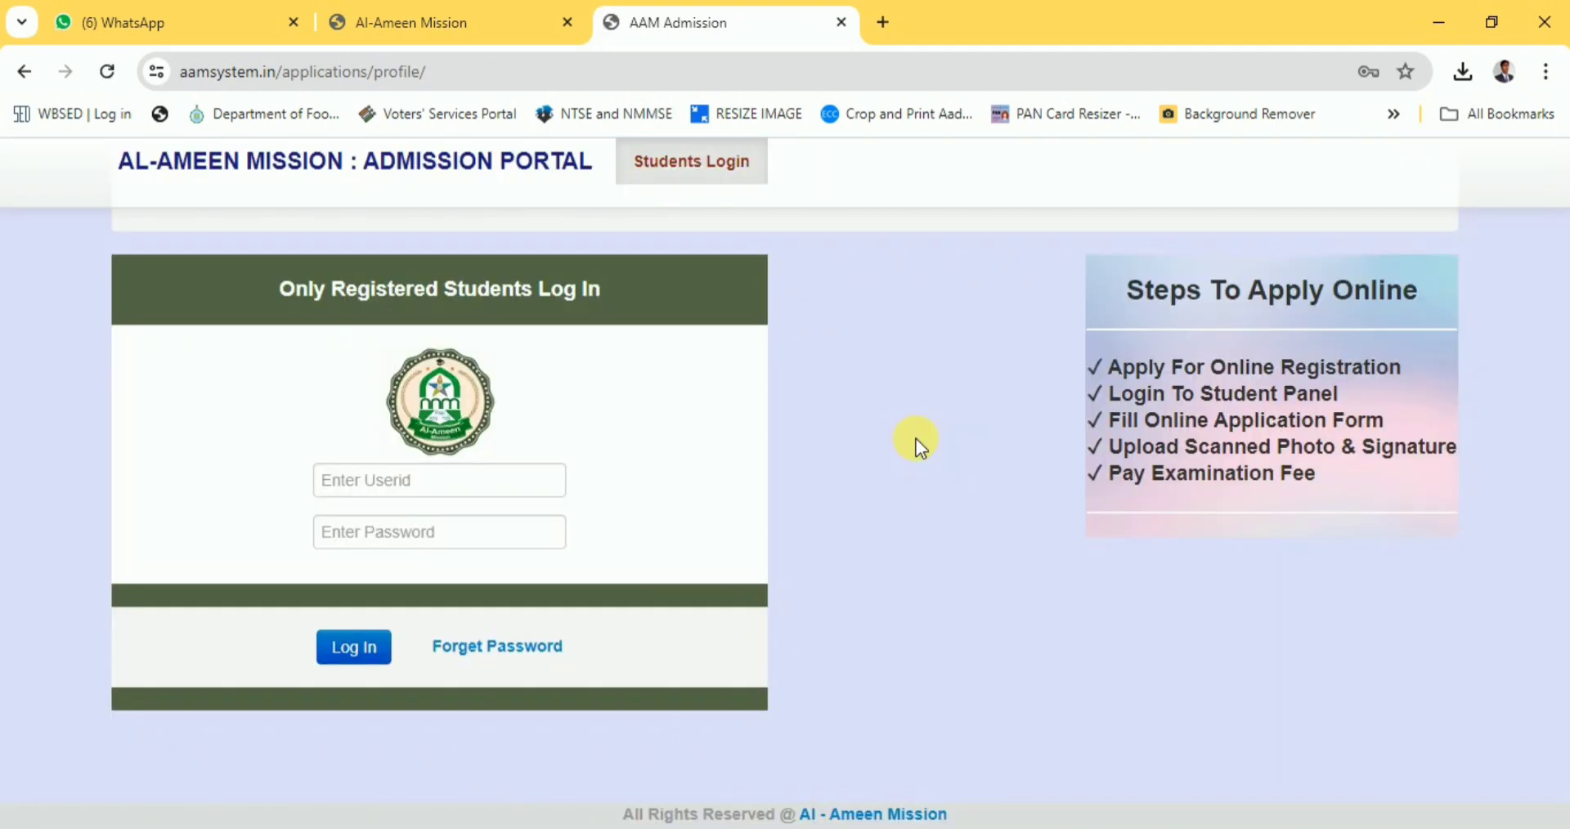
Log in to the student panel with the new user id and password, dismissing Chrome's warning.
{"action": "left_click", "coordinate": [435, 488]}
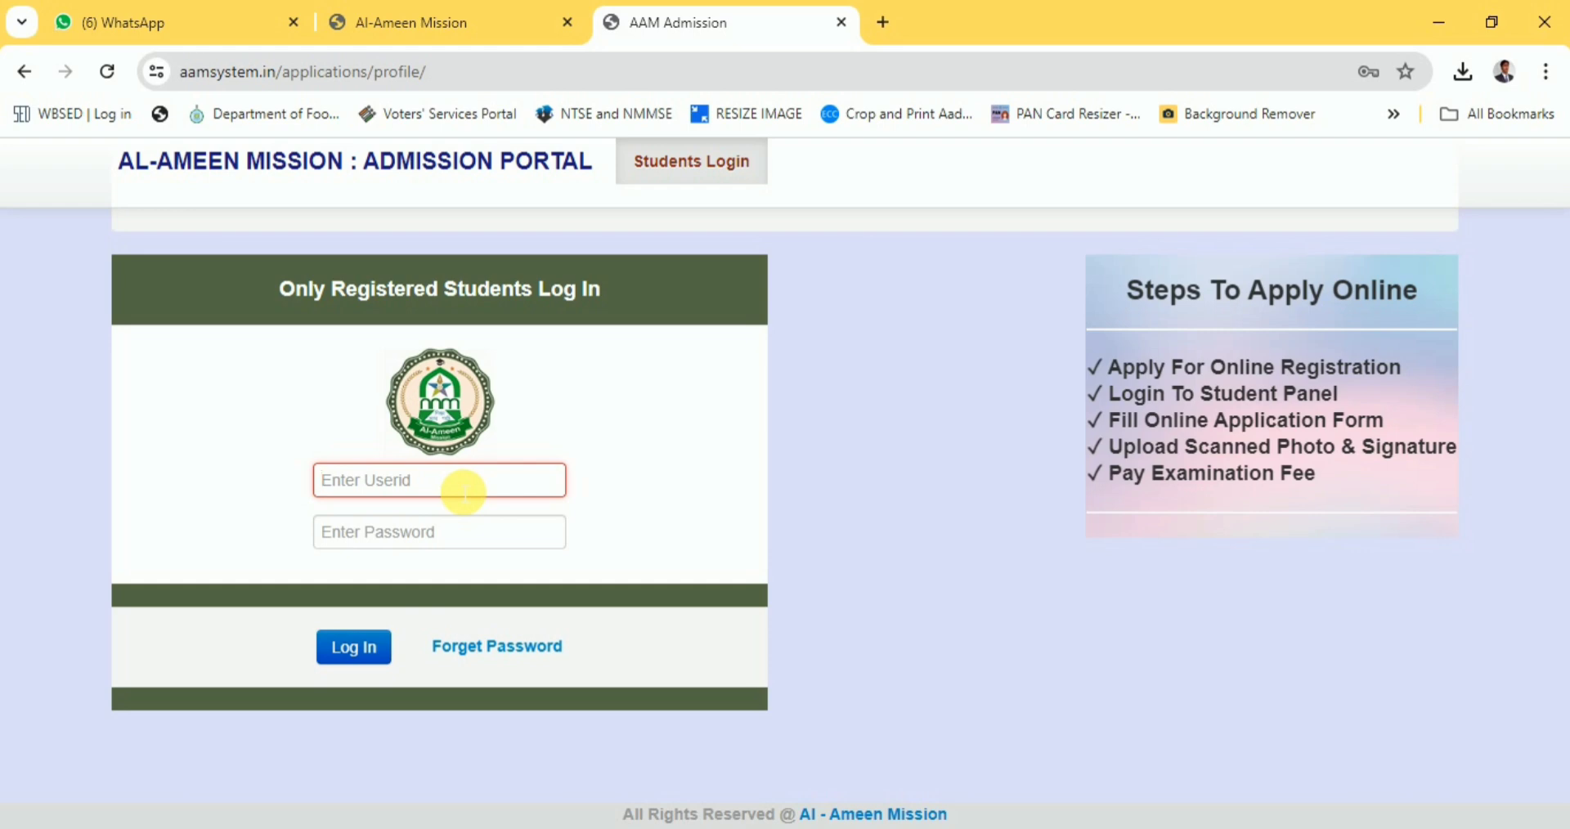
{"action": "type", "text": "demo@333"}
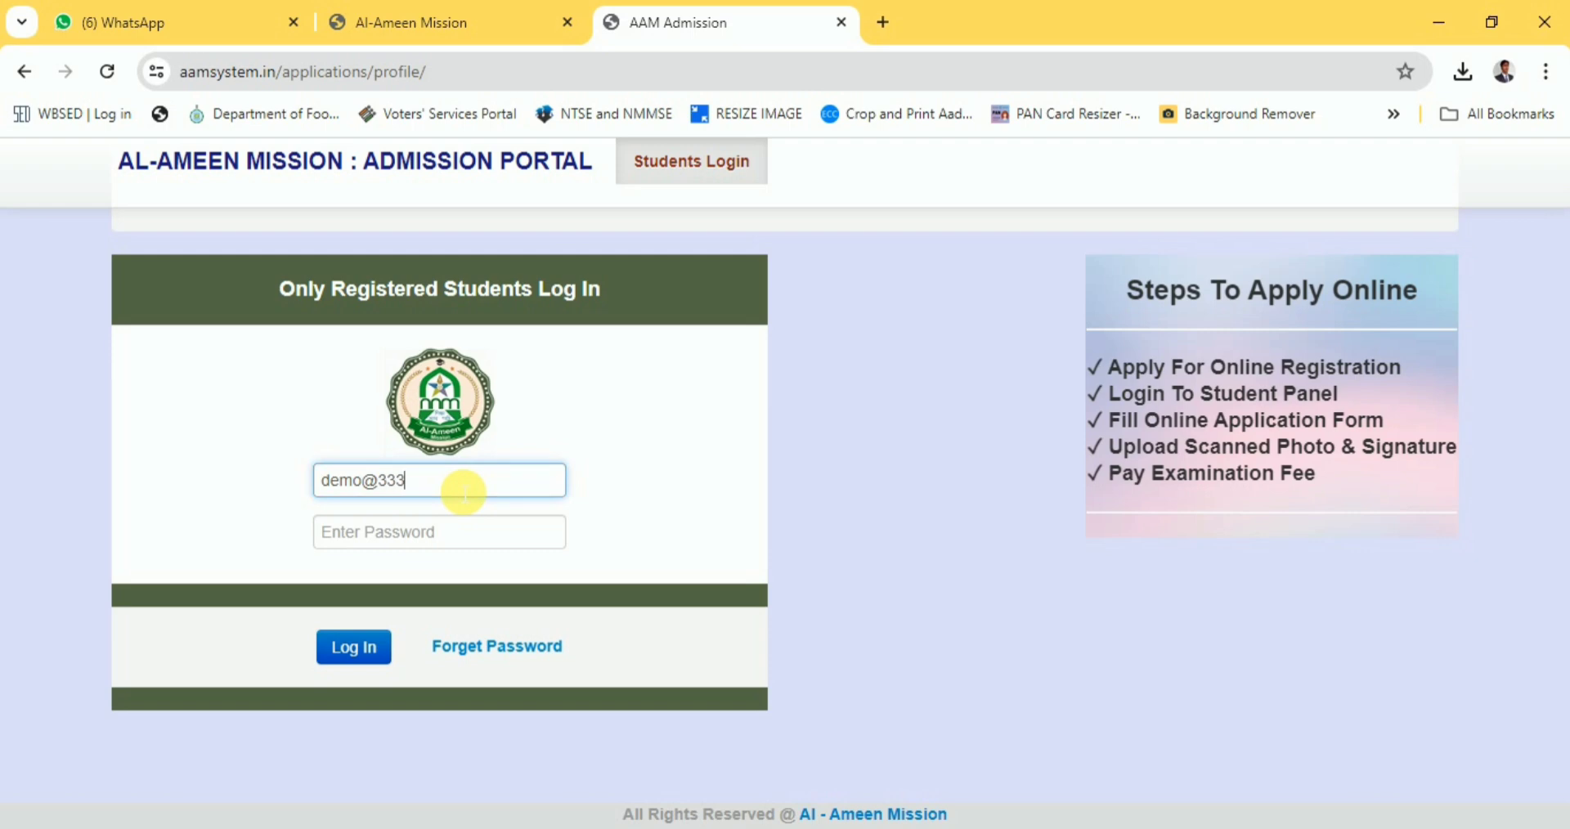
{"action": "left_click", "coordinate": [454, 543]}
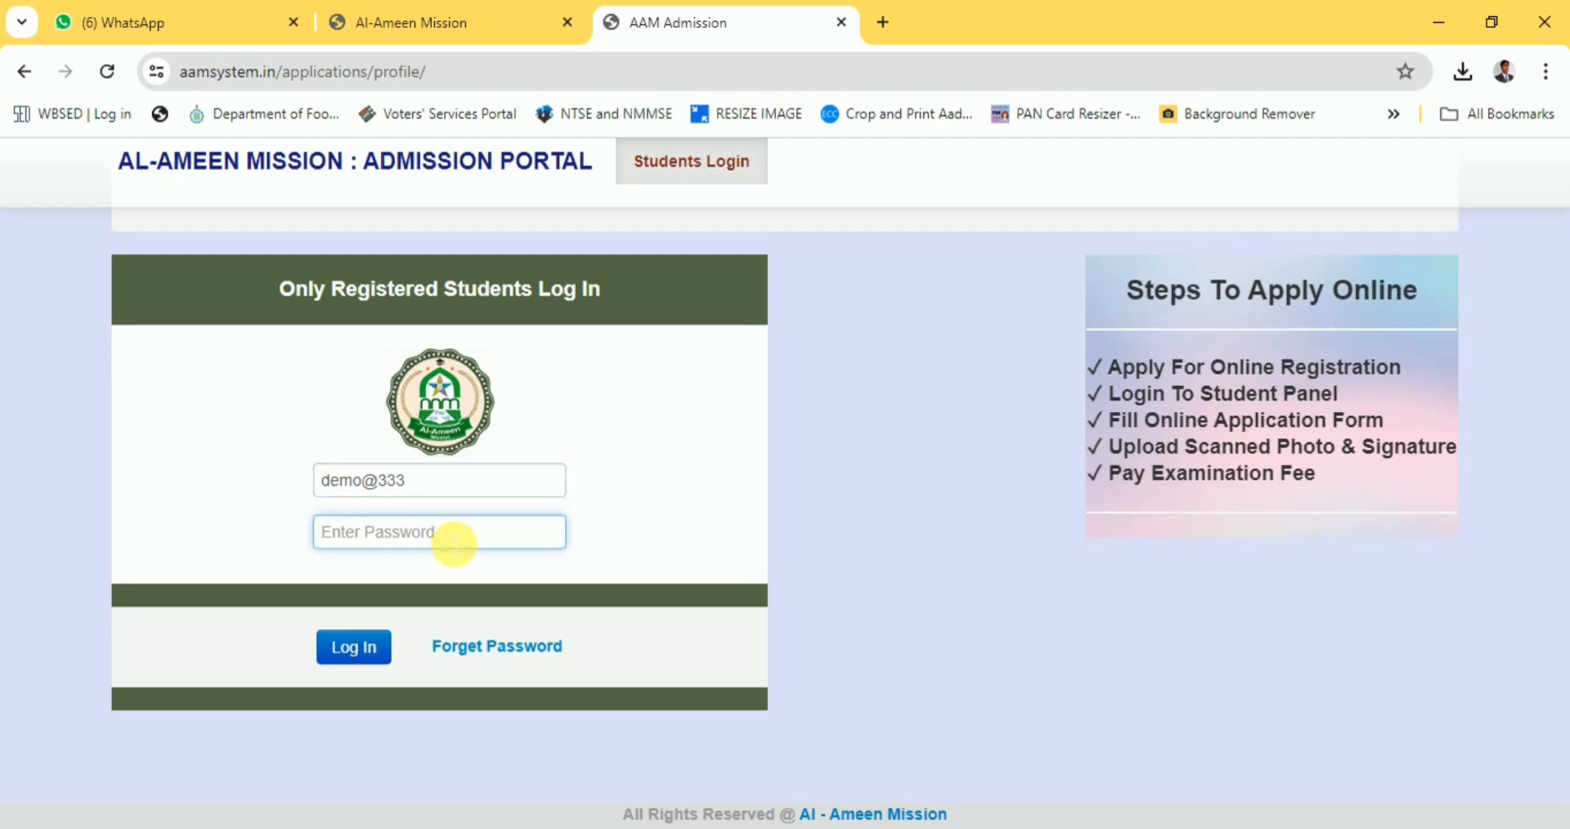
{"action": "type", "text": "•••"}
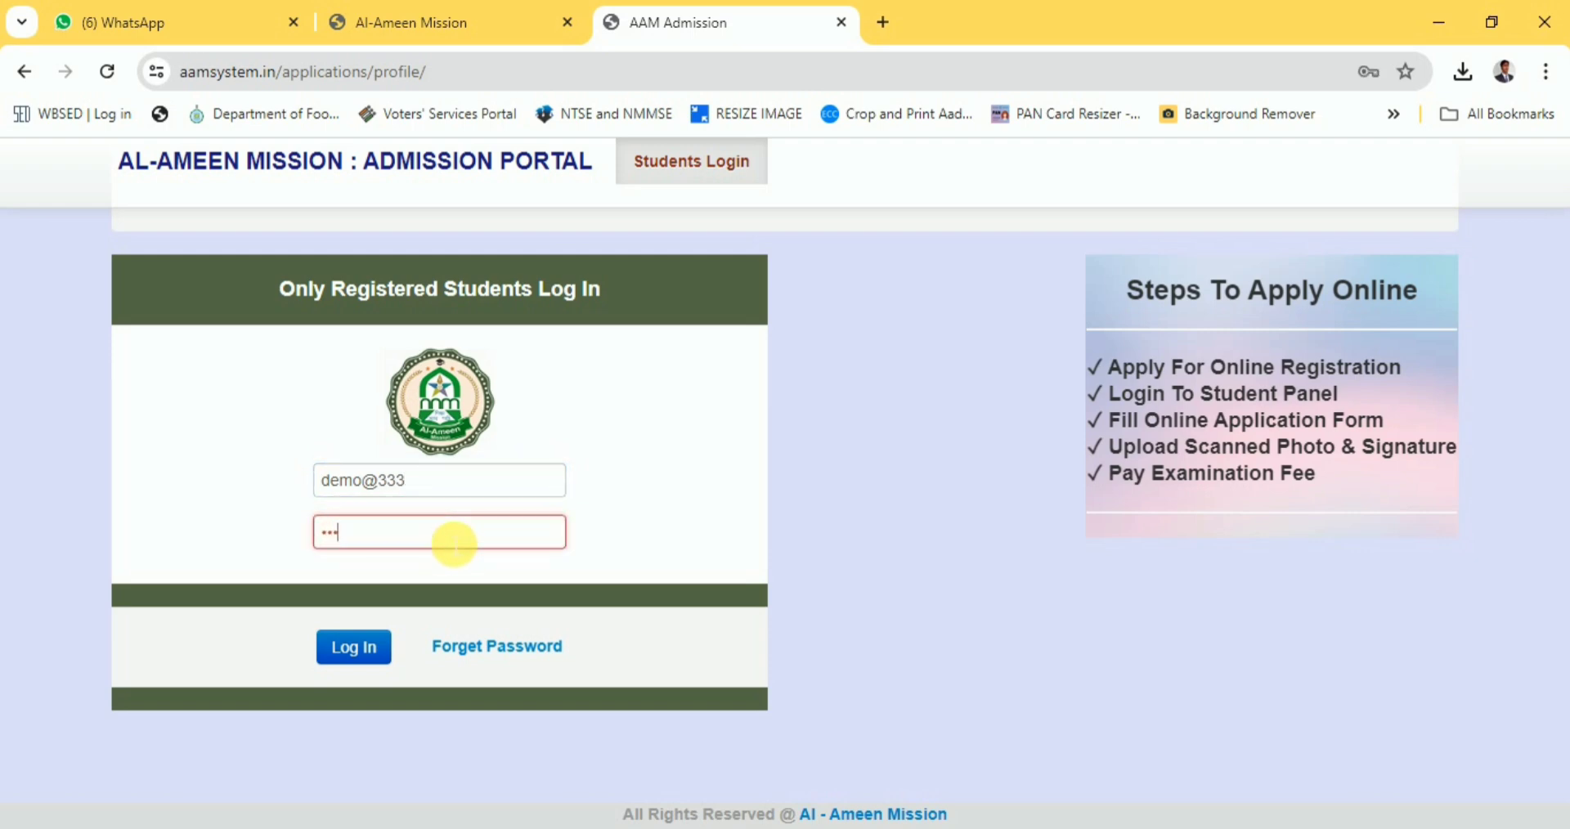
{"action": "type", "text": "•••••"}
{"action": "left_click", "coordinate": [360, 654]}
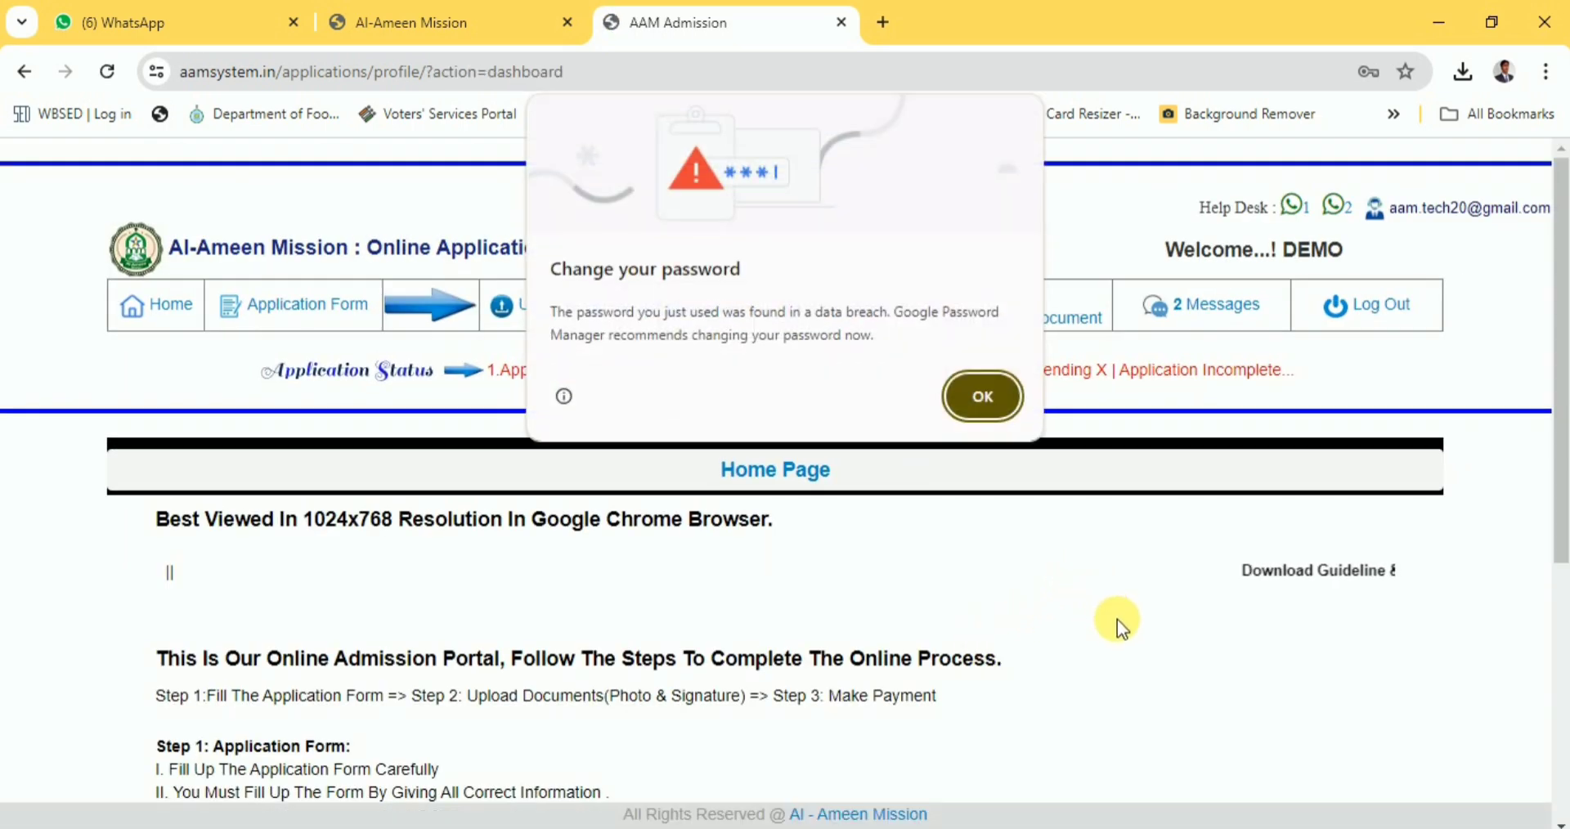
{"action": "left_click", "coordinate": [974, 409]}
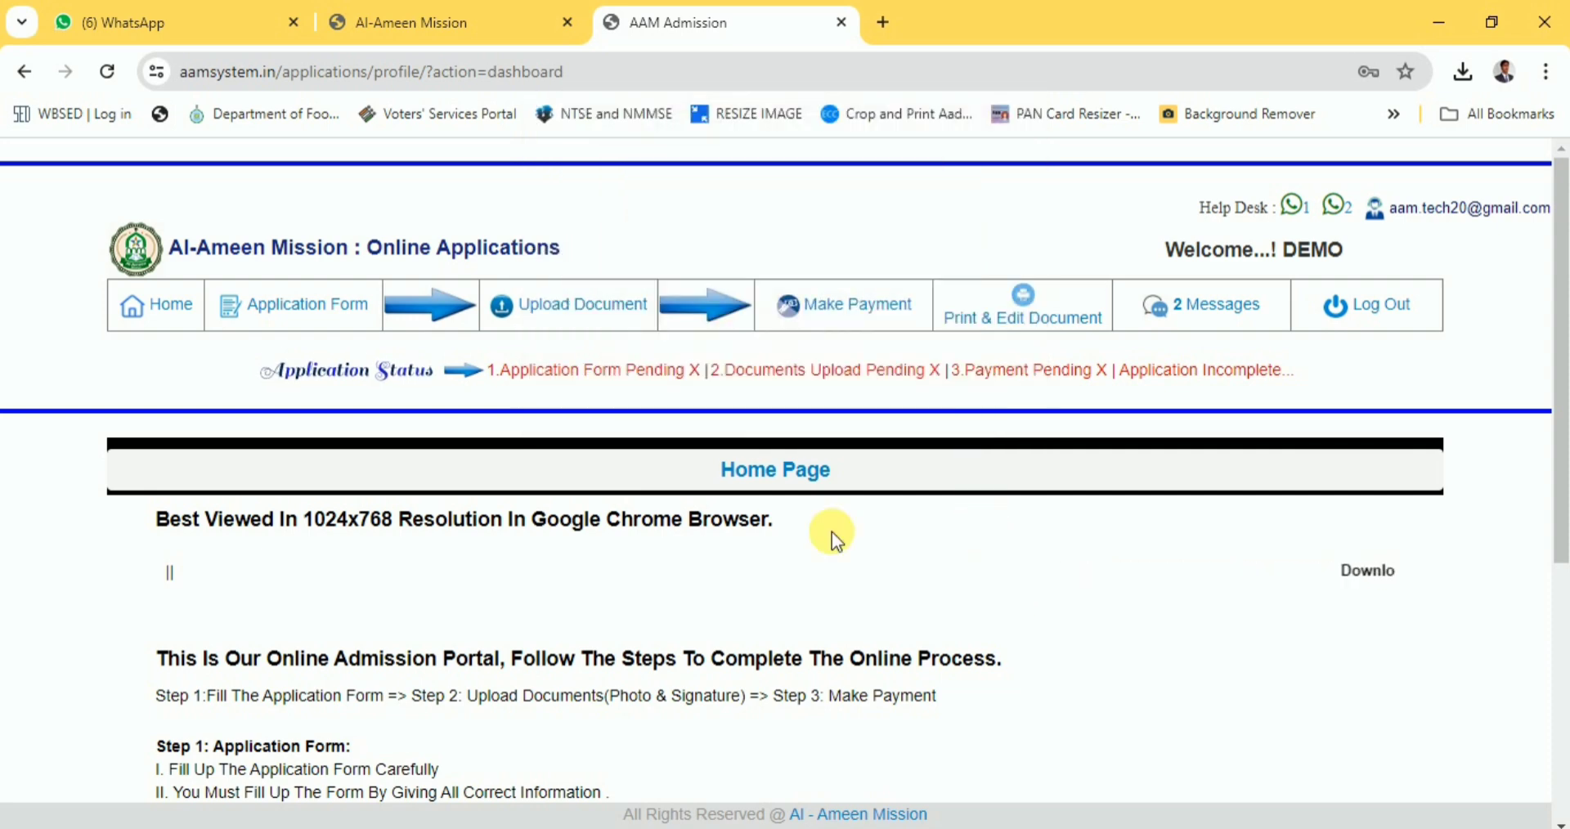
Open 'Application Form V-IX (Bengali Medium)' and scroll down to its info sections.
{"action": "mouse_move", "coordinate": [292, 312]}
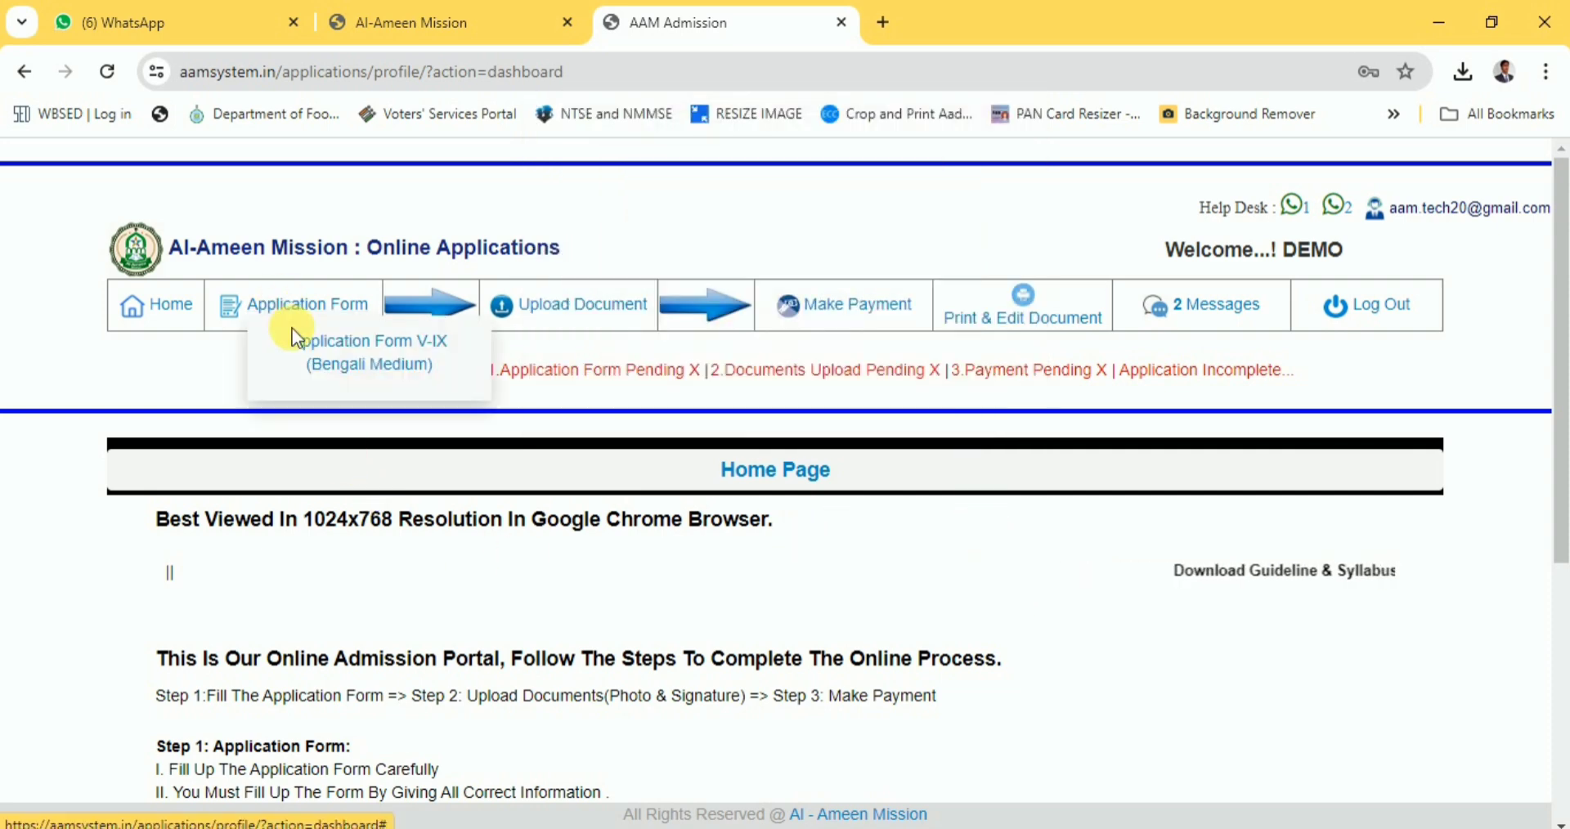
{"action": "left_click", "coordinate": [330, 351]}
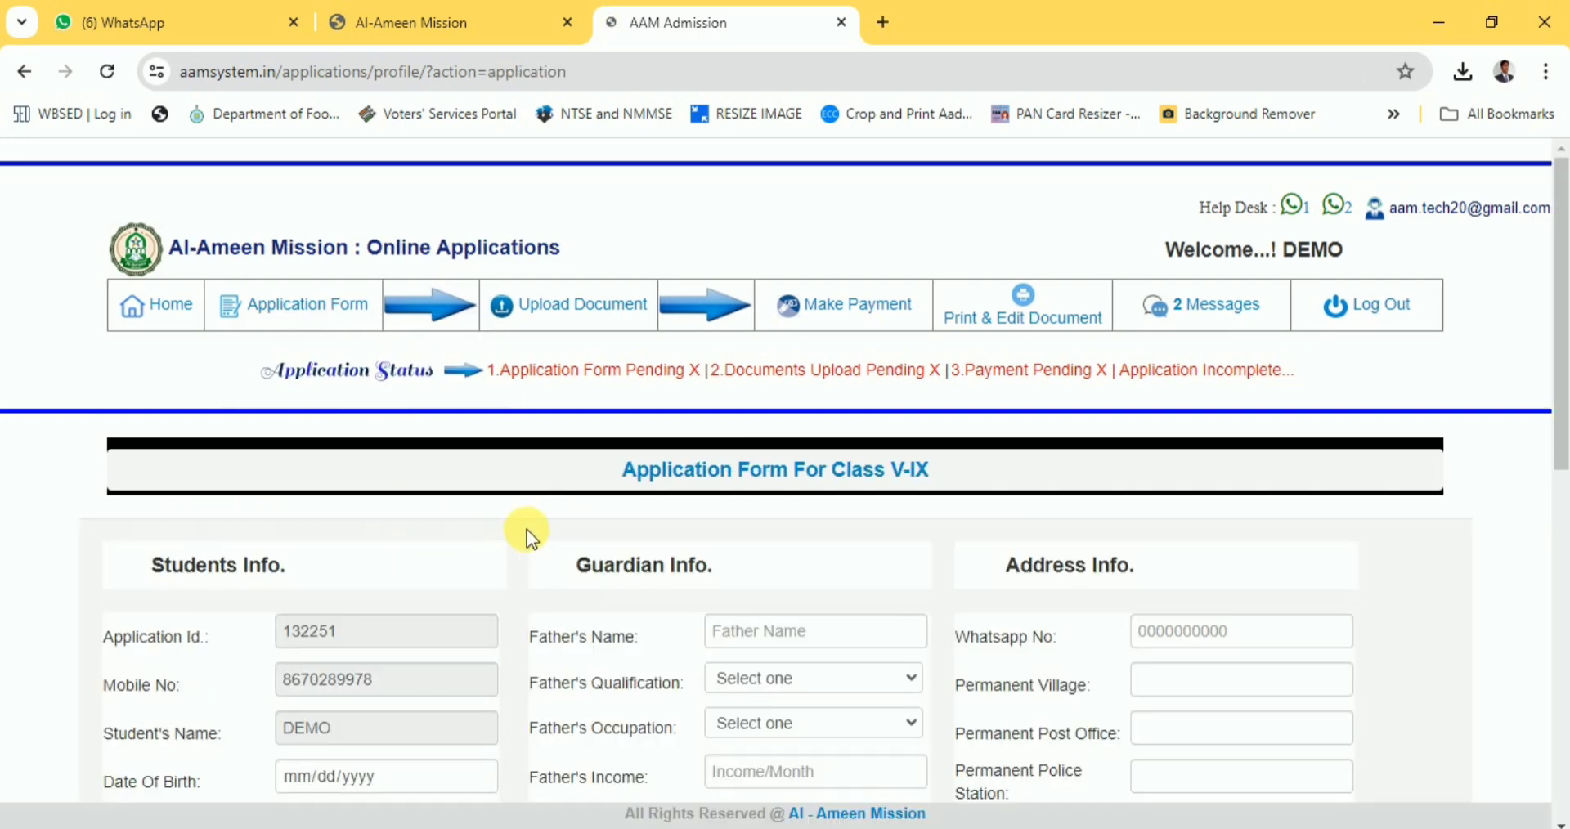
{"action": "scroll", "coordinate": [506, 510], "scroll_direction": "down", "scroll_amount": 1}
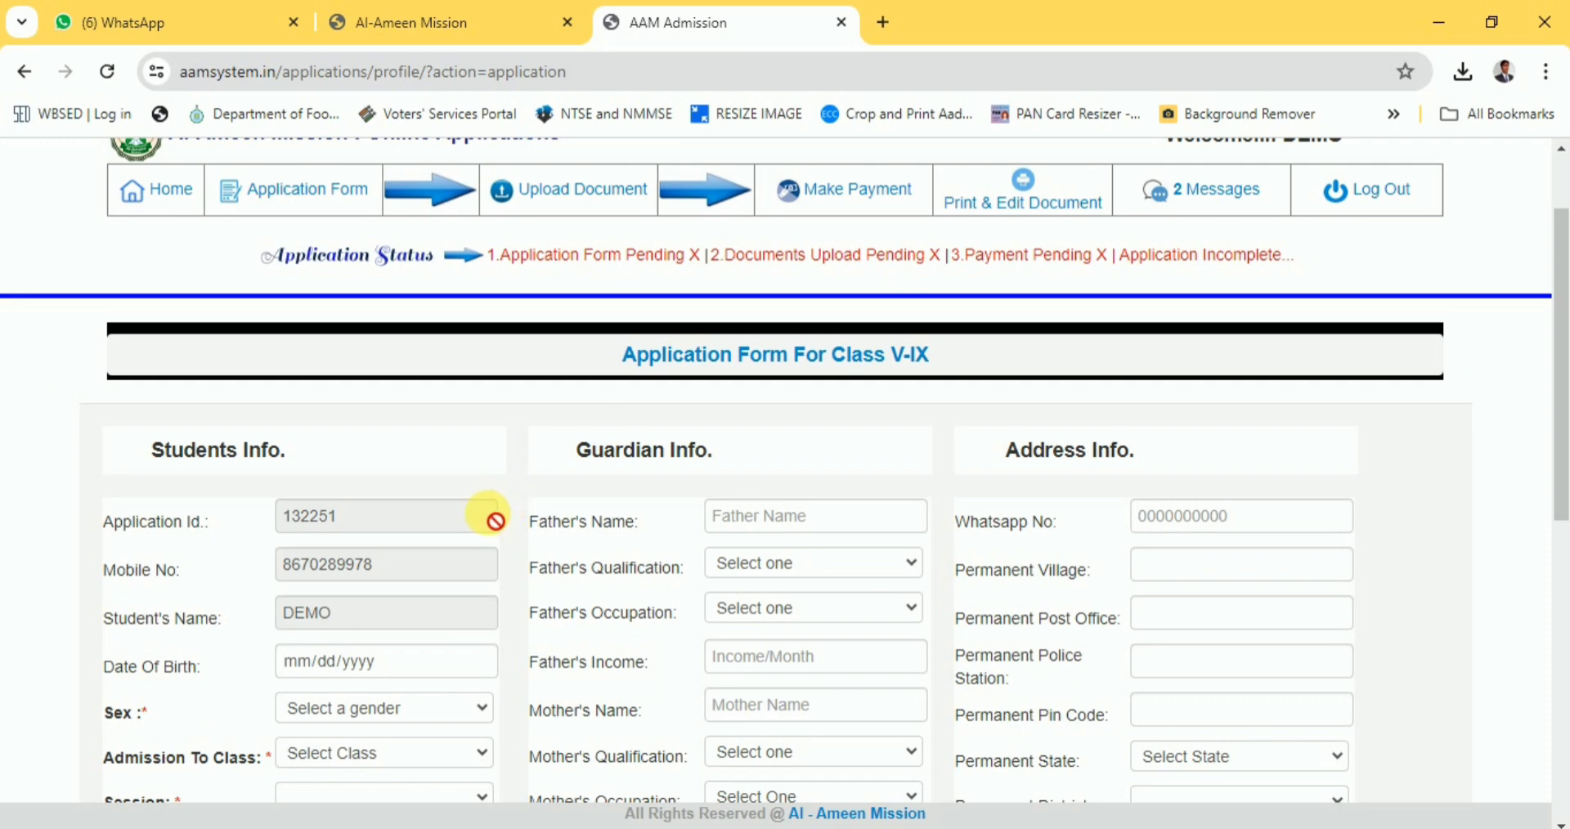
{"action": "scroll", "coordinate": [460, 524], "scroll_direction": "down", "scroll_amount": 1}
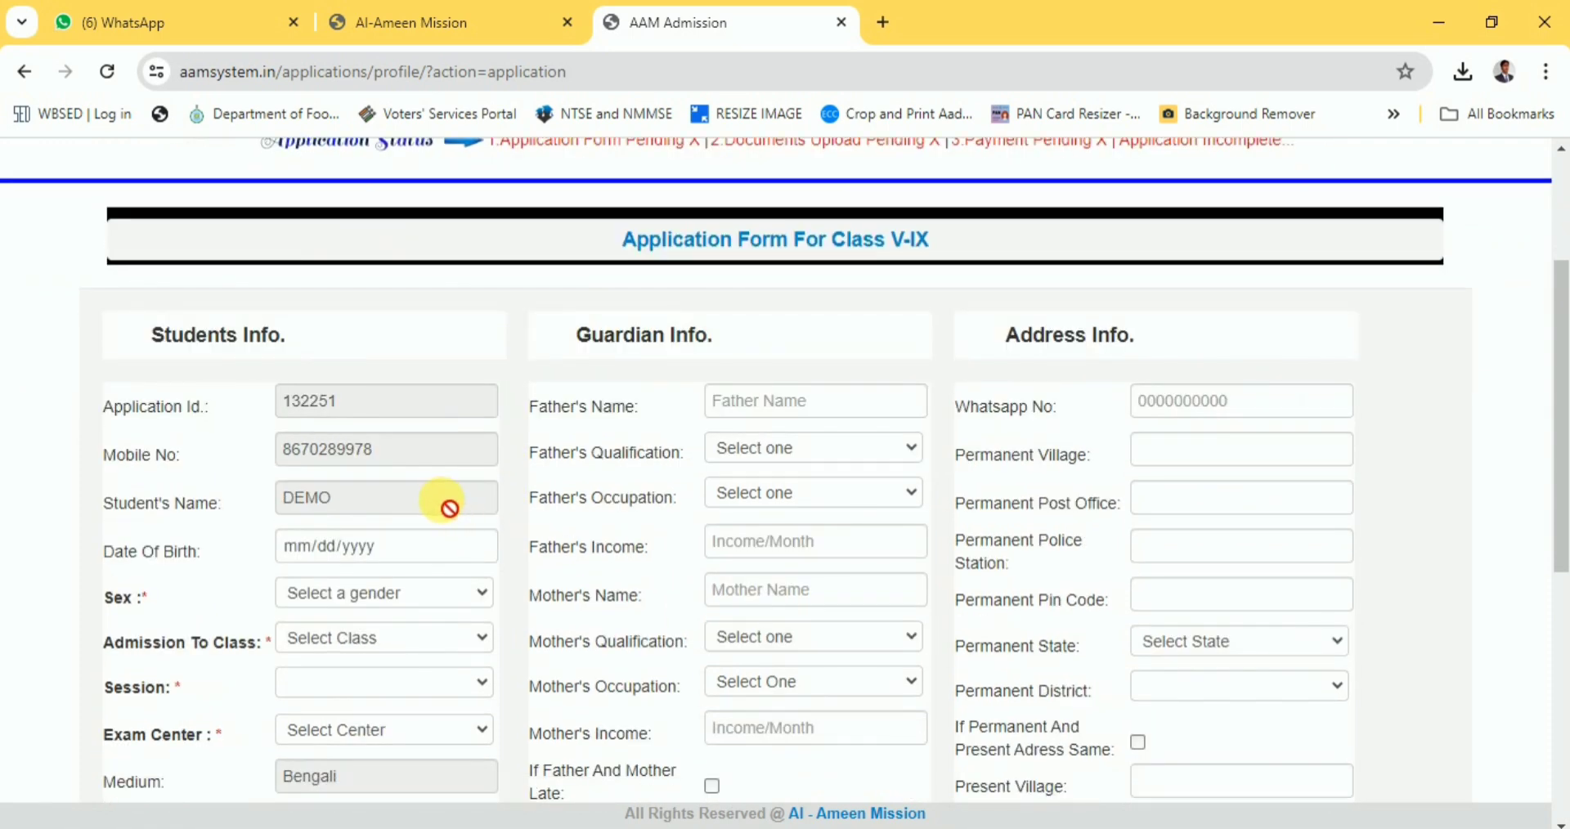
{"action": "scroll", "coordinate": [463, 515], "scroll_direction": "down", "scroll_amount": 1}
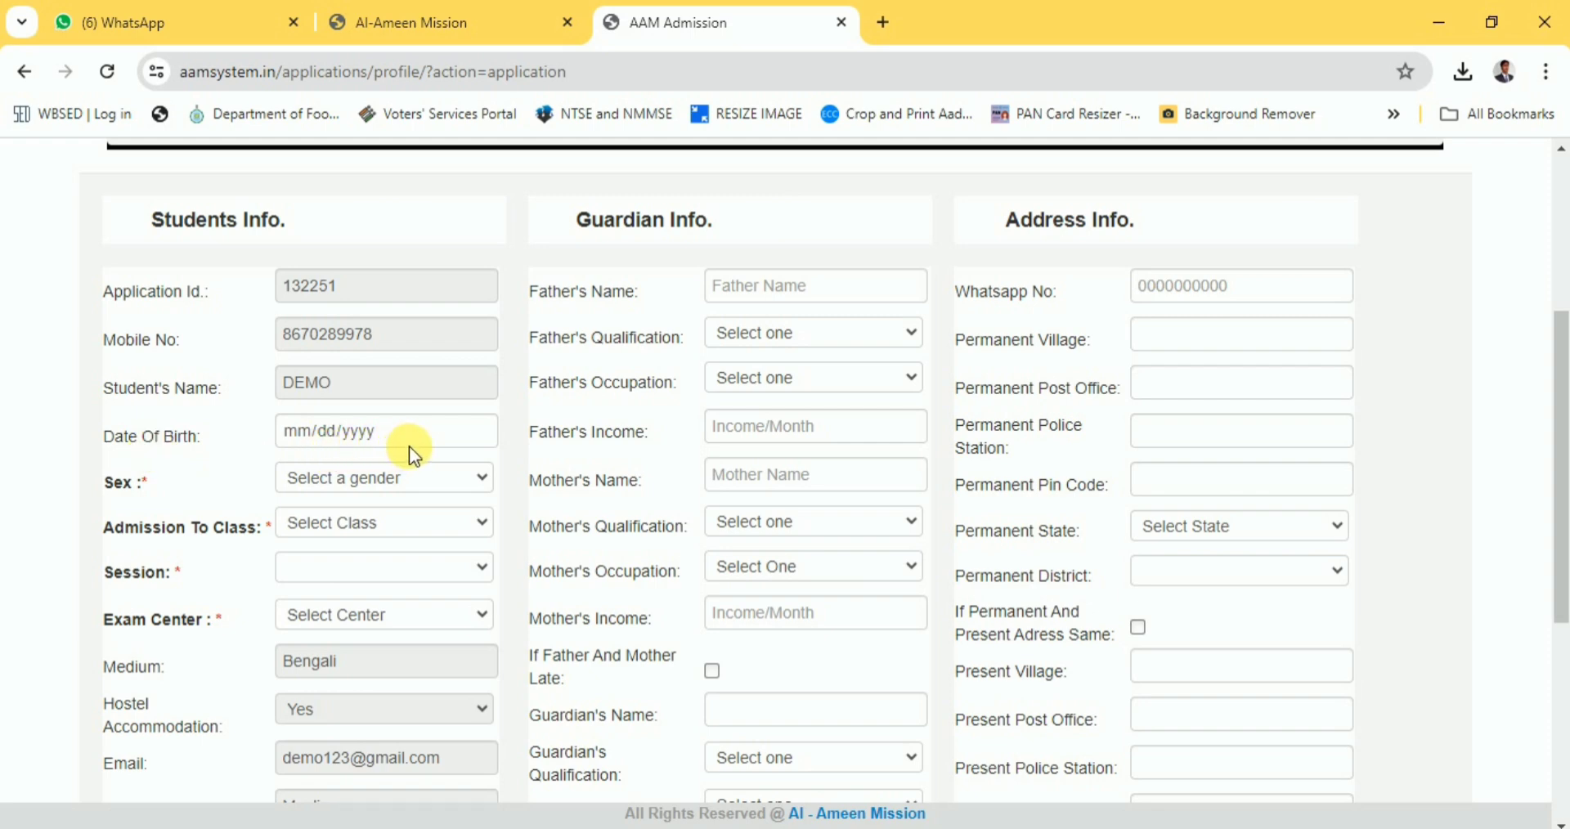
Set the date of birth to 01/01/2012 in the calendar picker.
{"action": "left_click", "coordinate": [471, 433]}
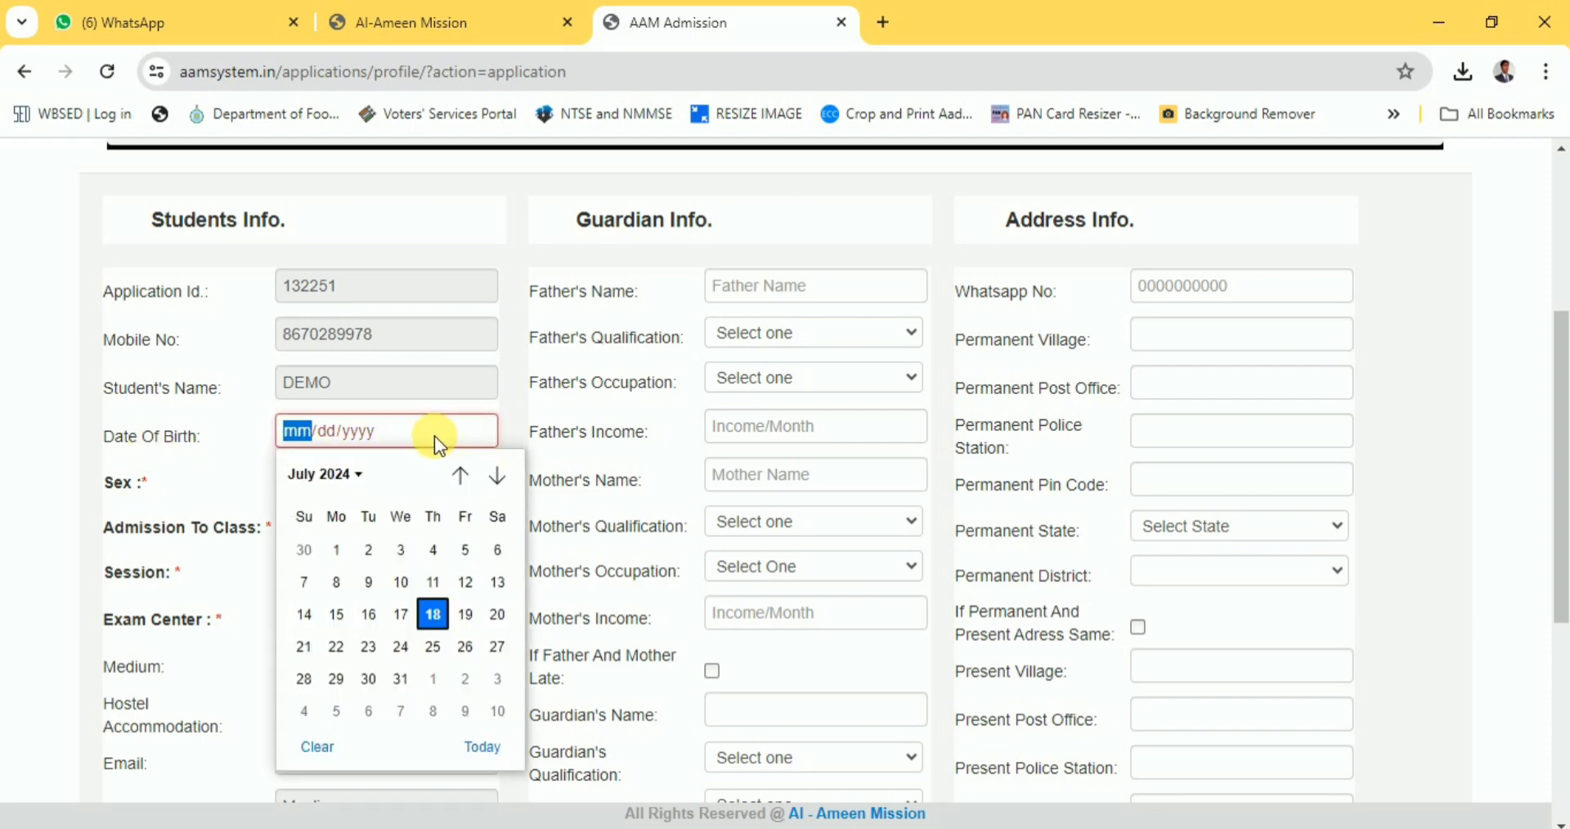
{"action": "left_click", "coordinate": [356, 478]}
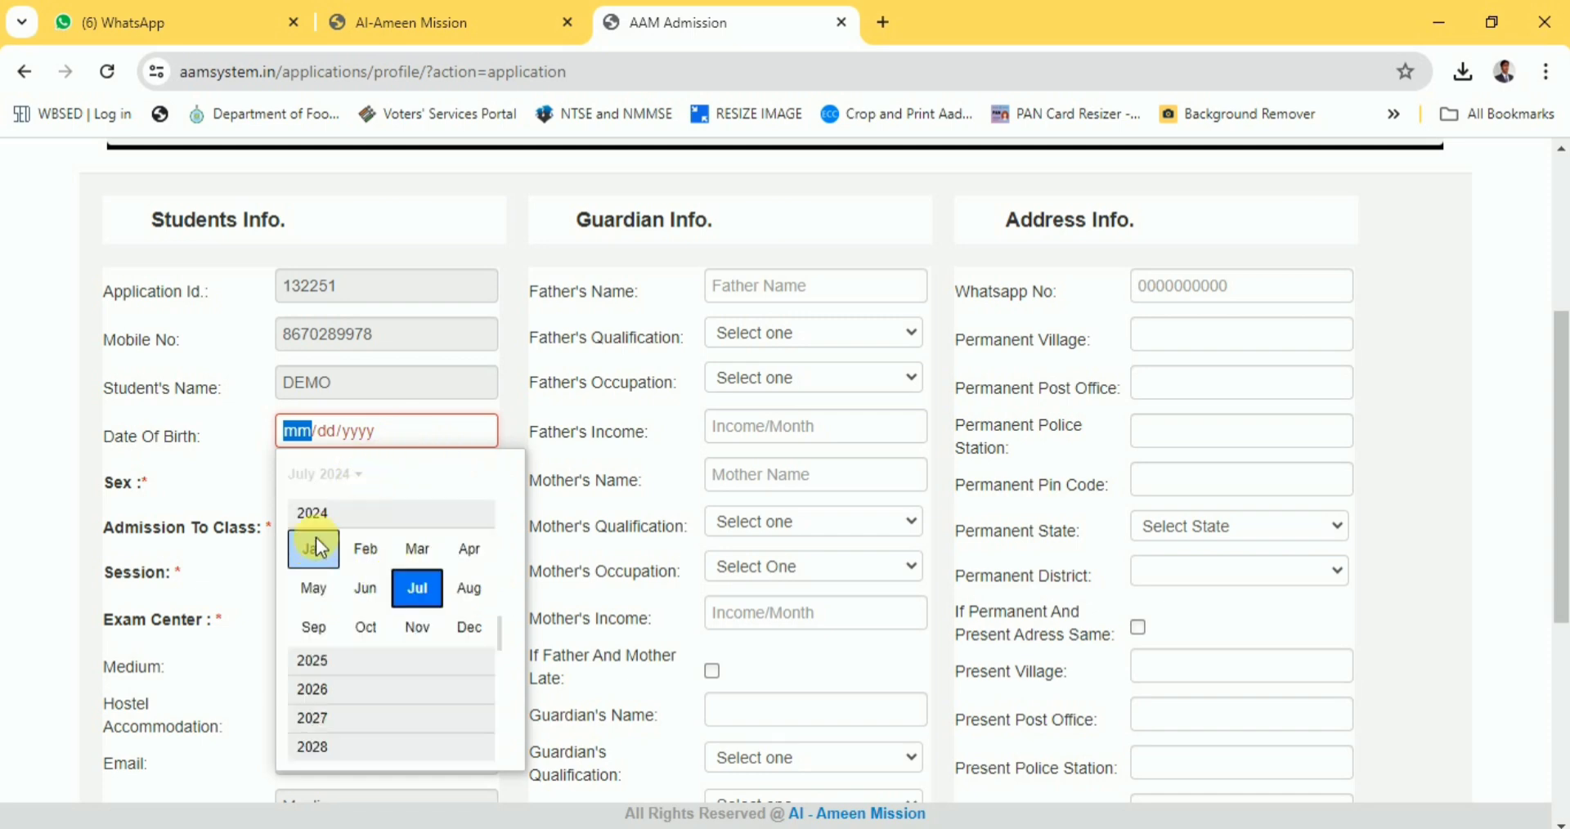
{"action": "left_click_drag", "start_coordinate": [502, 628], "coordinate": [497, 683]}
{"action": "scroll", "coordinate": [497, 687], "scroll_direction": "down", "scroll_amount": 3}
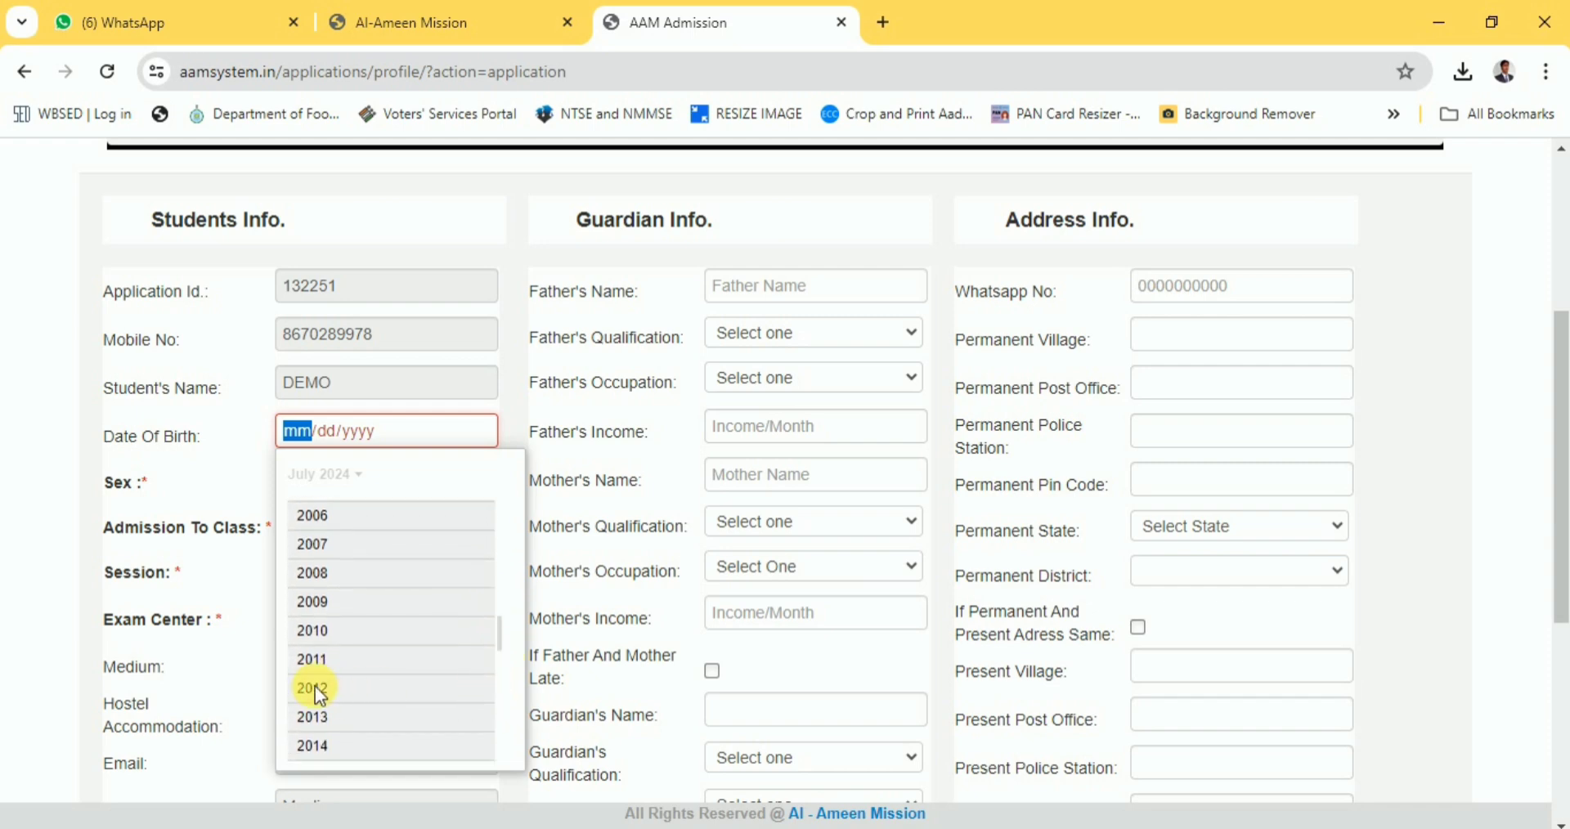
{"action": "left_click", "coordinate": [316, 686]}
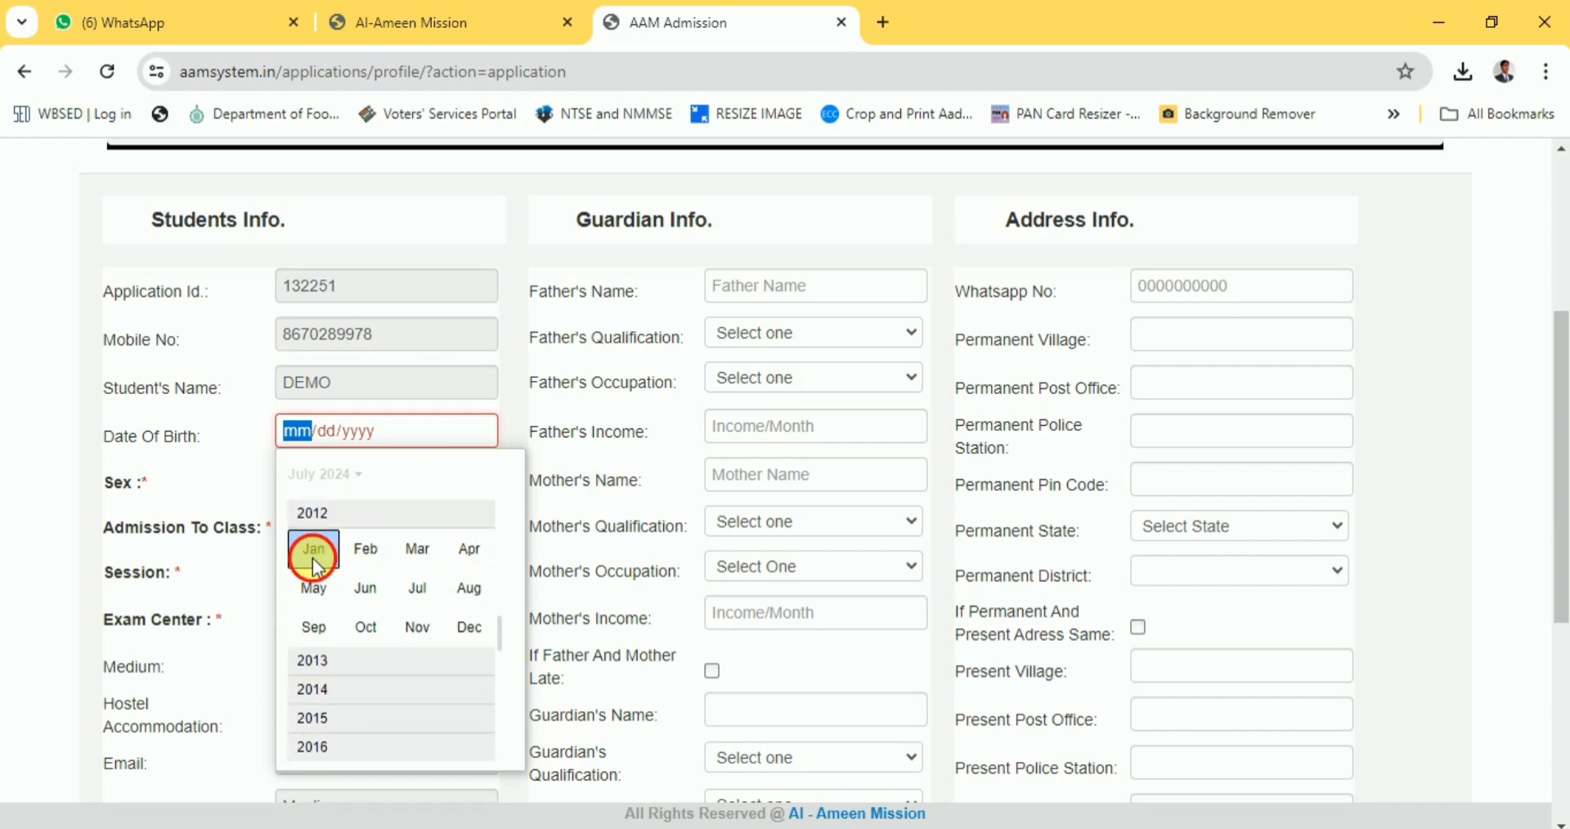
{"action": "left_click", "coordinate": [312, 552]}
{"action": "left_click", "coordinate": [316, 557]}
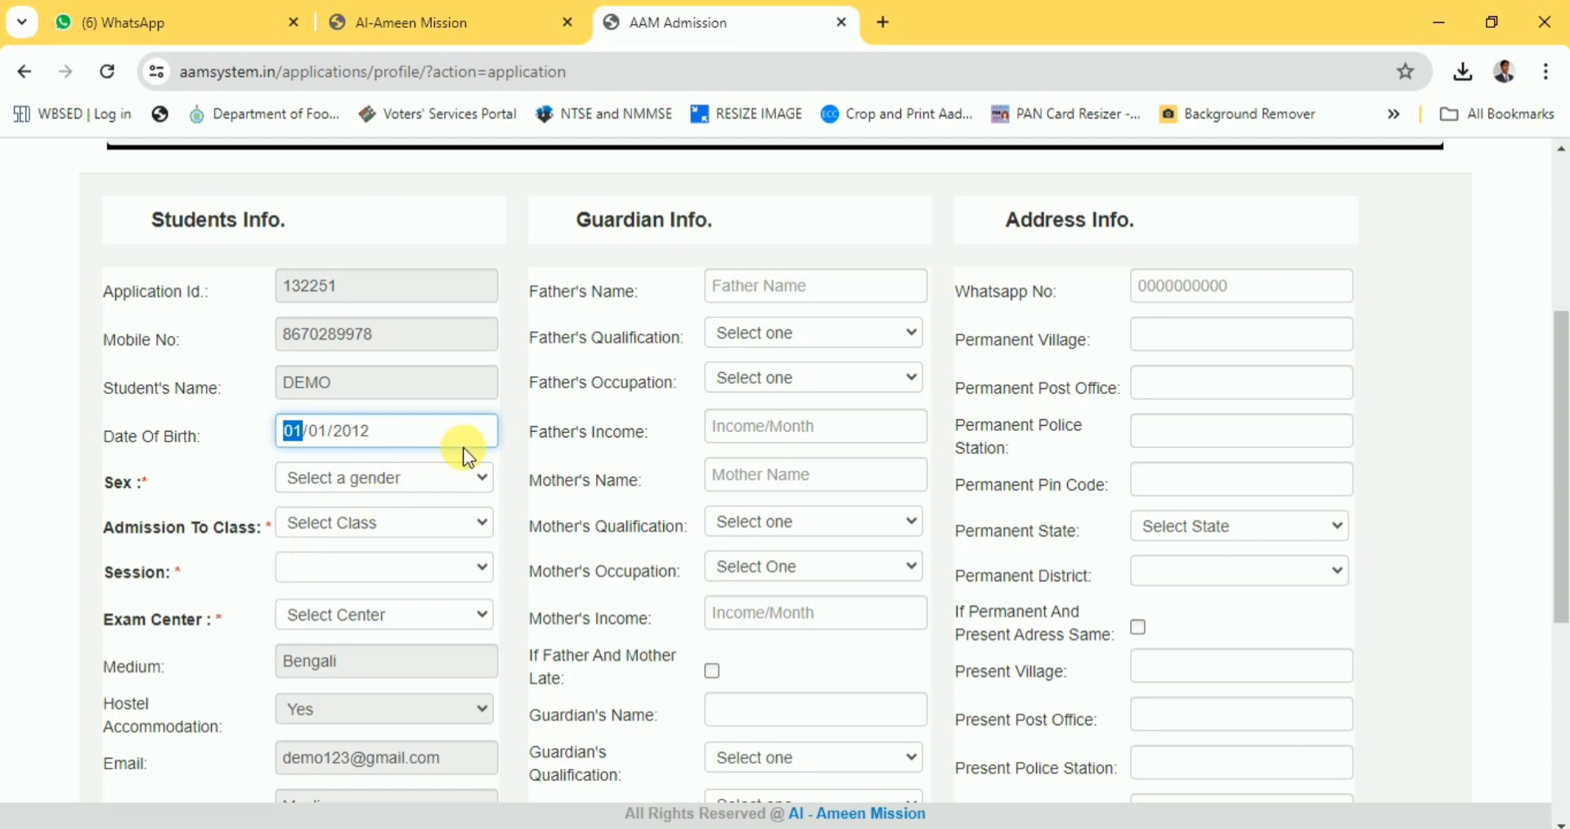
Choose sex Male, class VII and exam centre Birbhum/Nanoor/Papuri.
{"action": "left_click", "coordinate": [445, 487]}
{"action": "left_click", "coordinate": [386, 527]}
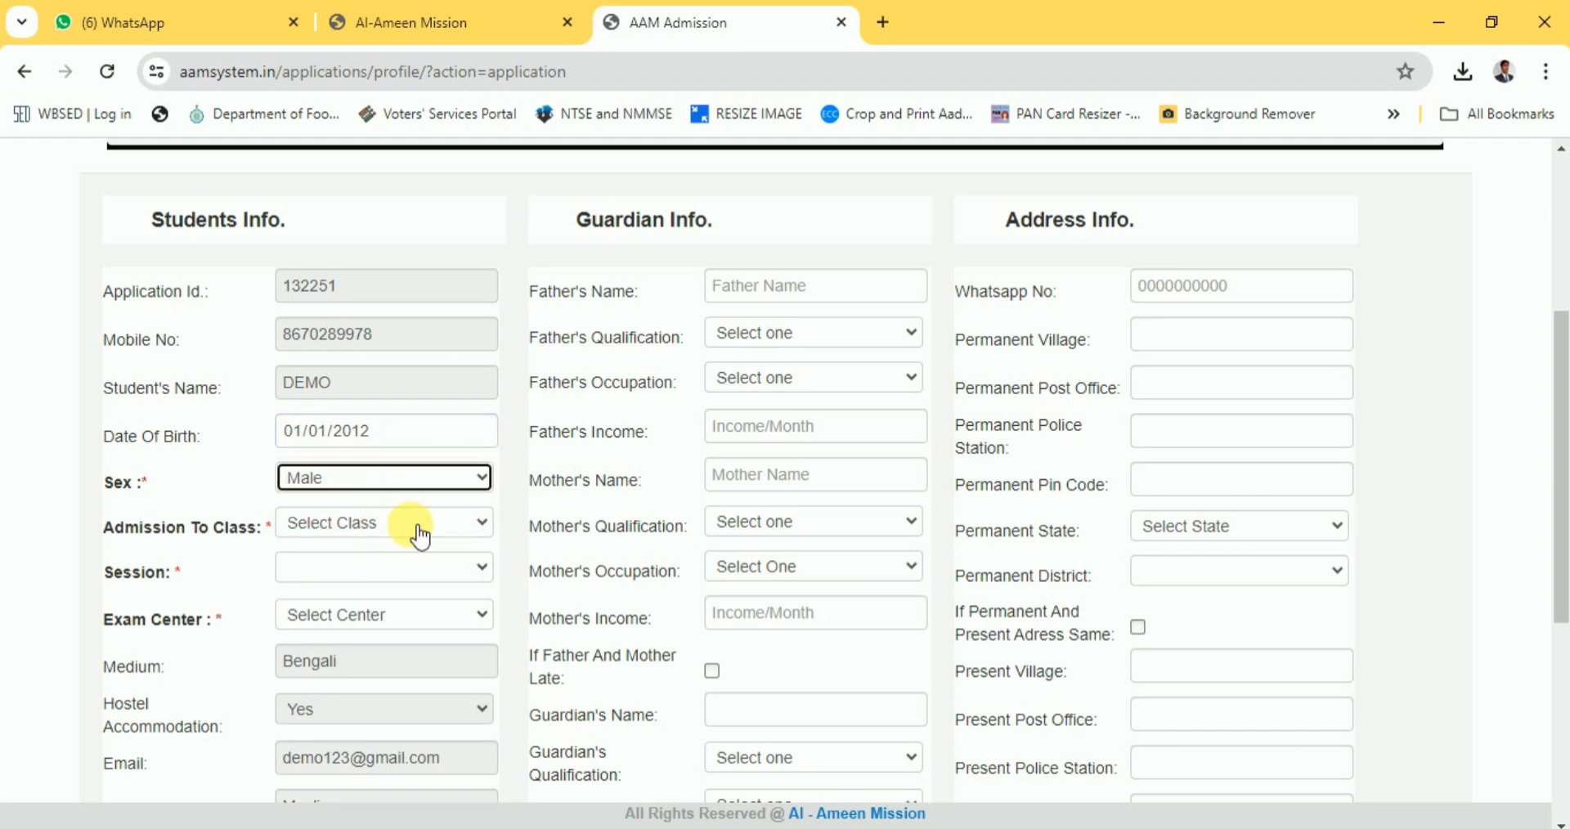
{"action": "left_click", "coordinate": [395, 533]}
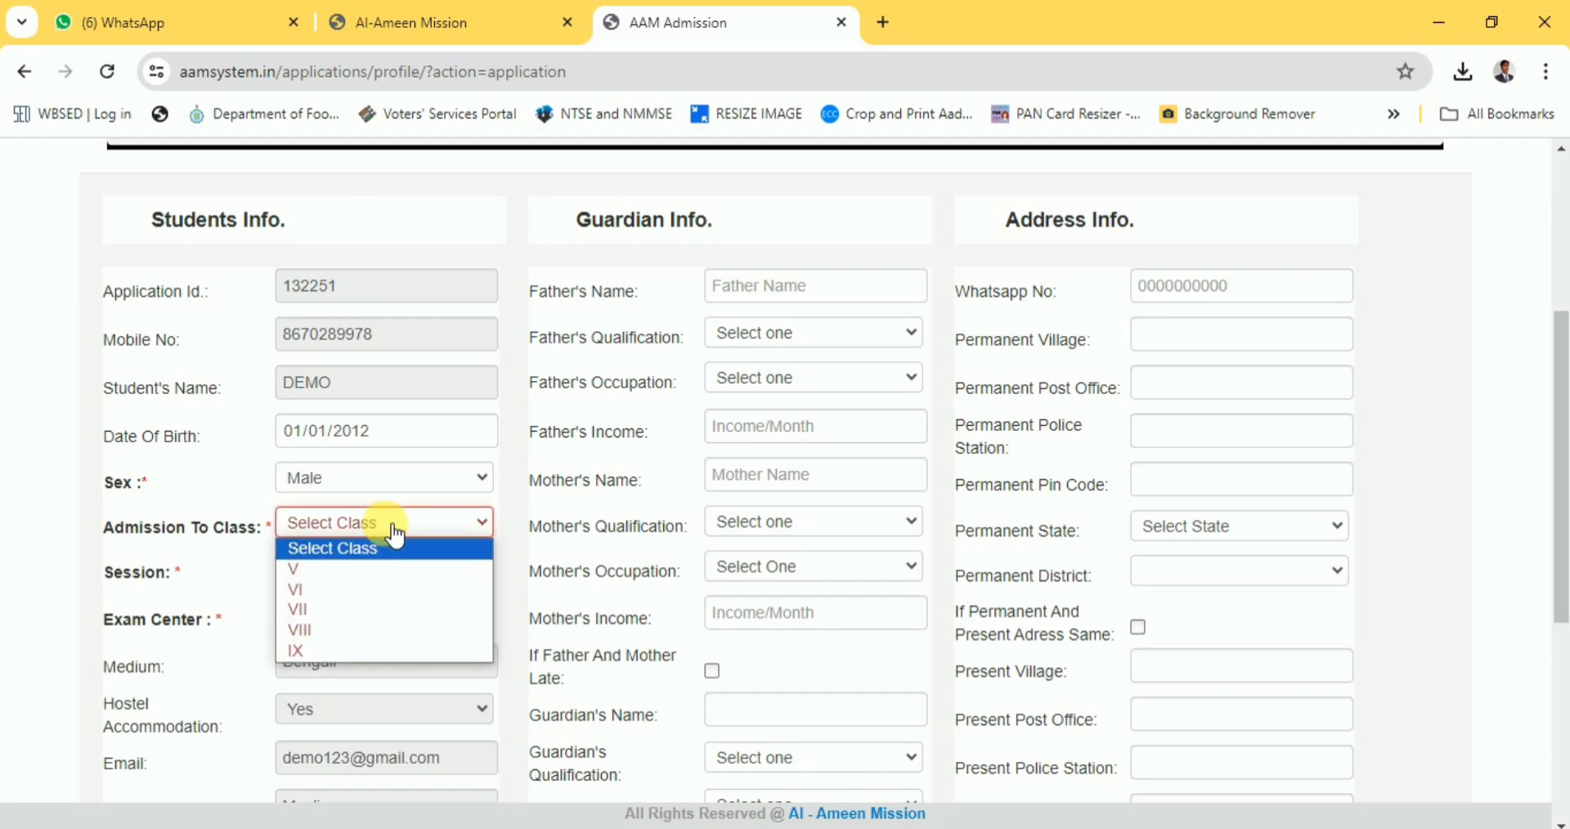
{"action": "left_click", "coordinate": [380, 605]}
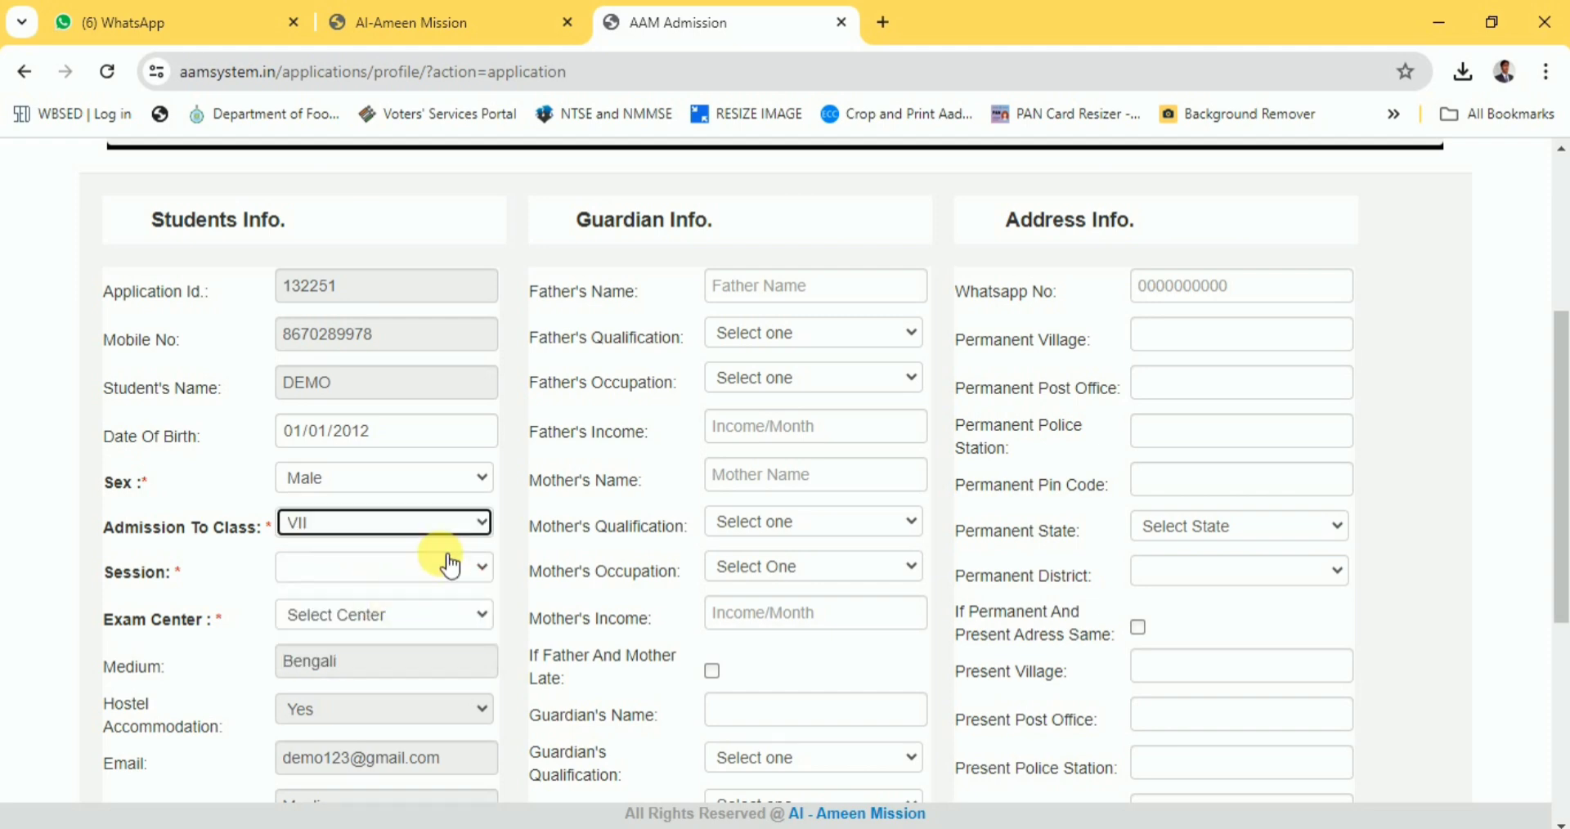
{"action": "left_click", "coordinate": [413, 620]}
{"action": "scroll", "coordinate": [434, 473], "scroll_direction": "down", "scroll_amount": 1}
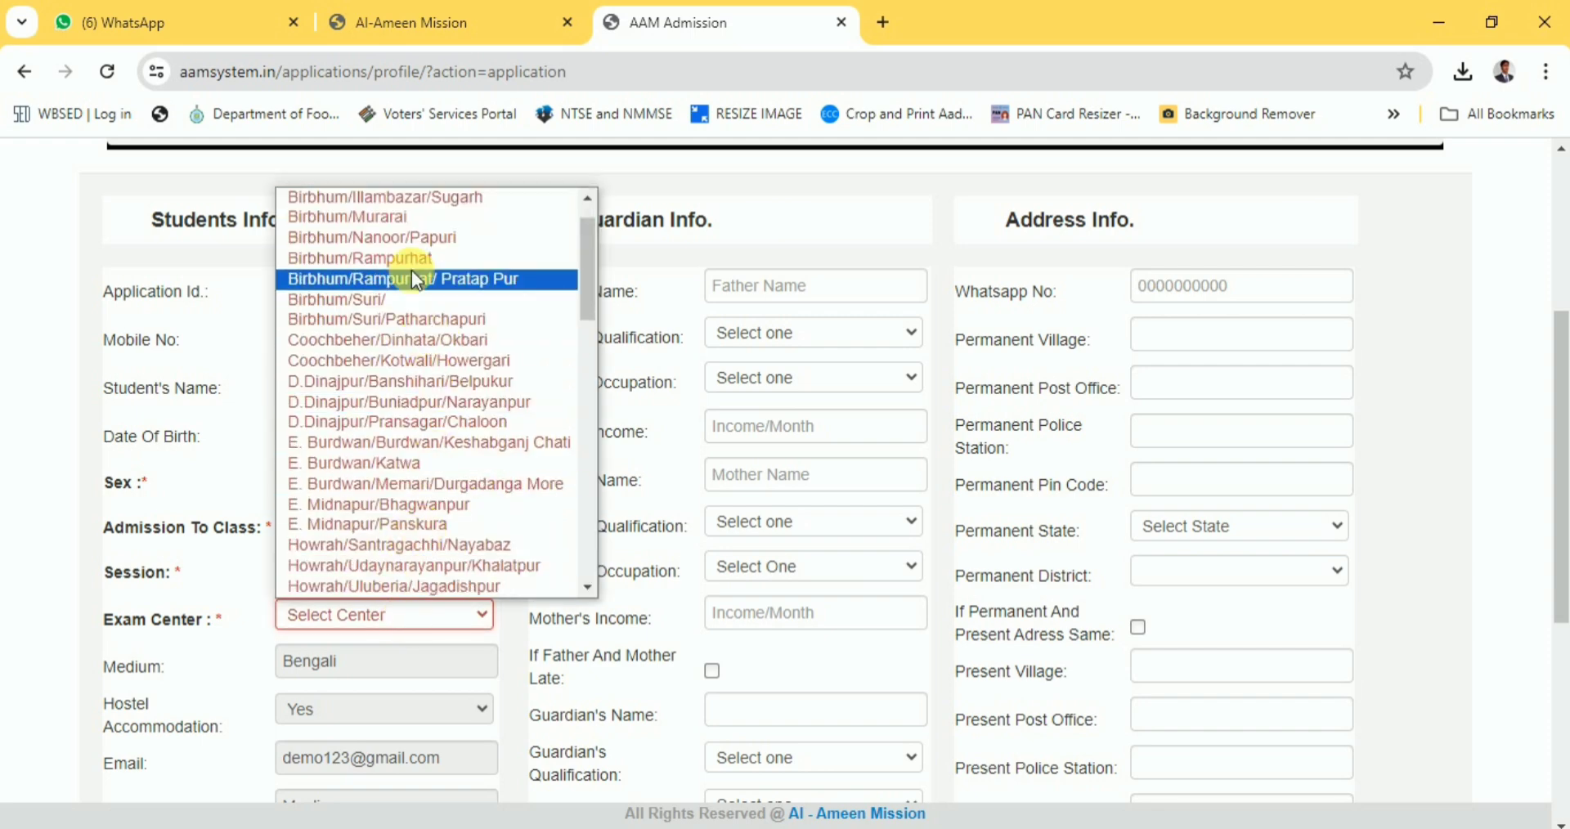
{"action": "scroll", "coordinate": [458, 245], "scroll_direction": "up", "scroll_amount": 1}
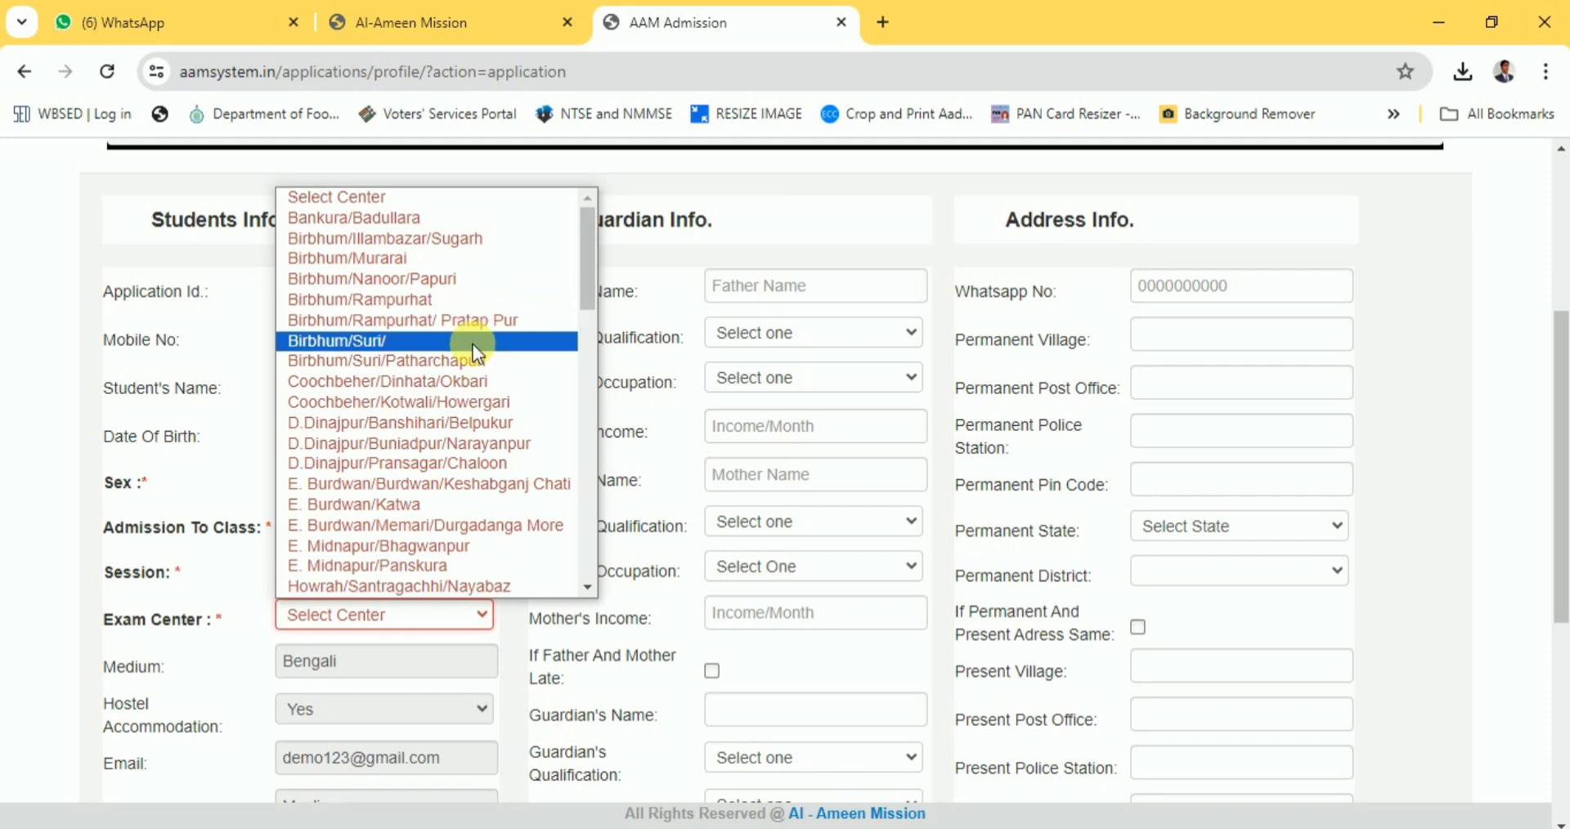
{"action": "left_click", "coordinate": [468, 276]}
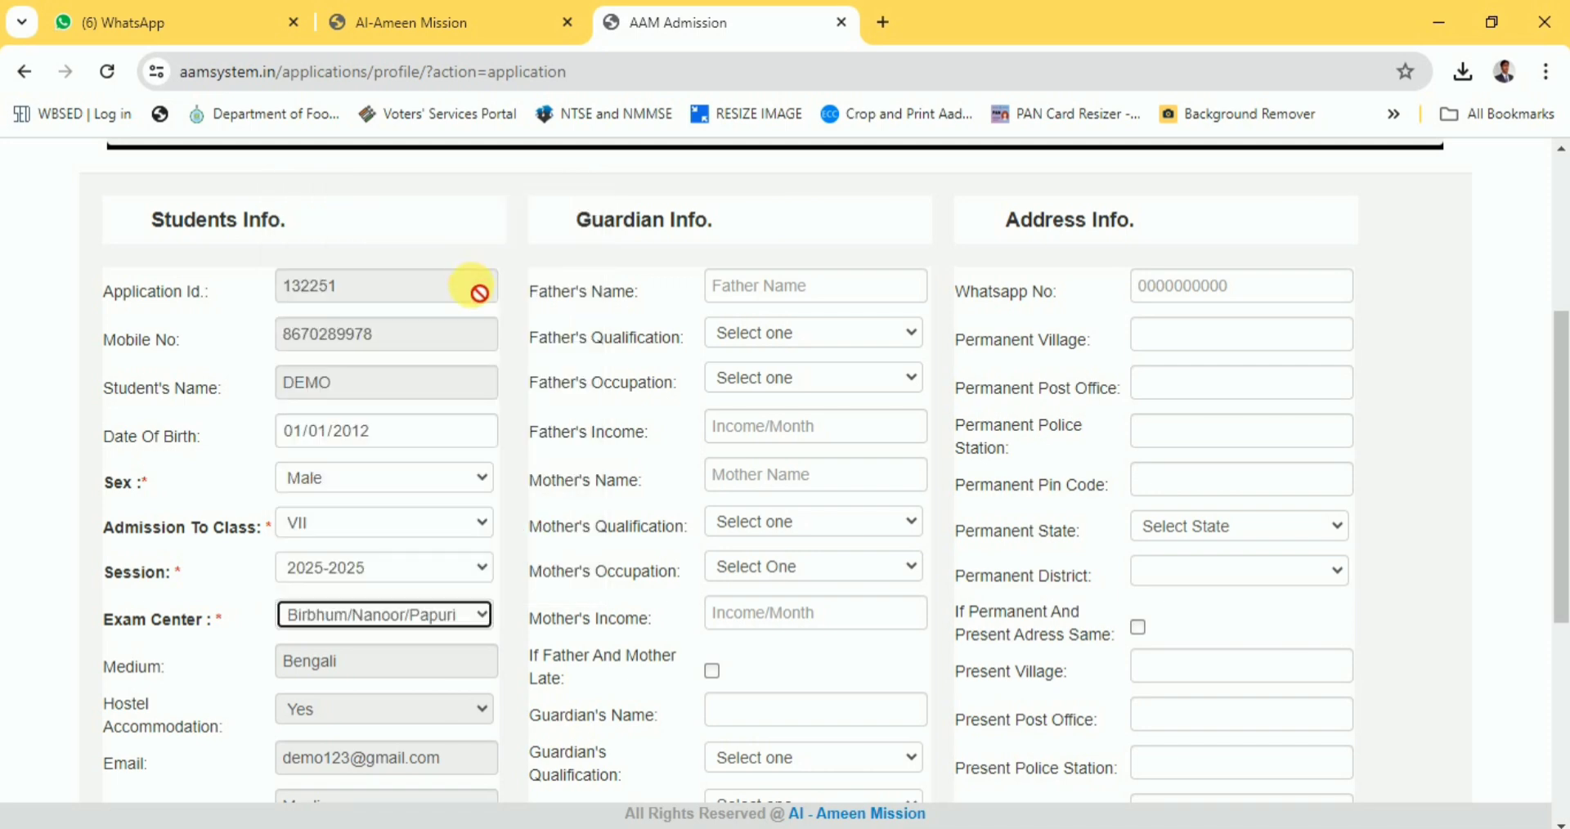
{"action": "scroll", "coordinate": [397, 448], "scroll_direction": "down", "scroll_amount": 1}
{"action": "scroll", "coordinate": [397, 448], "scroll_direction": "down", "scroll_amount": 3}
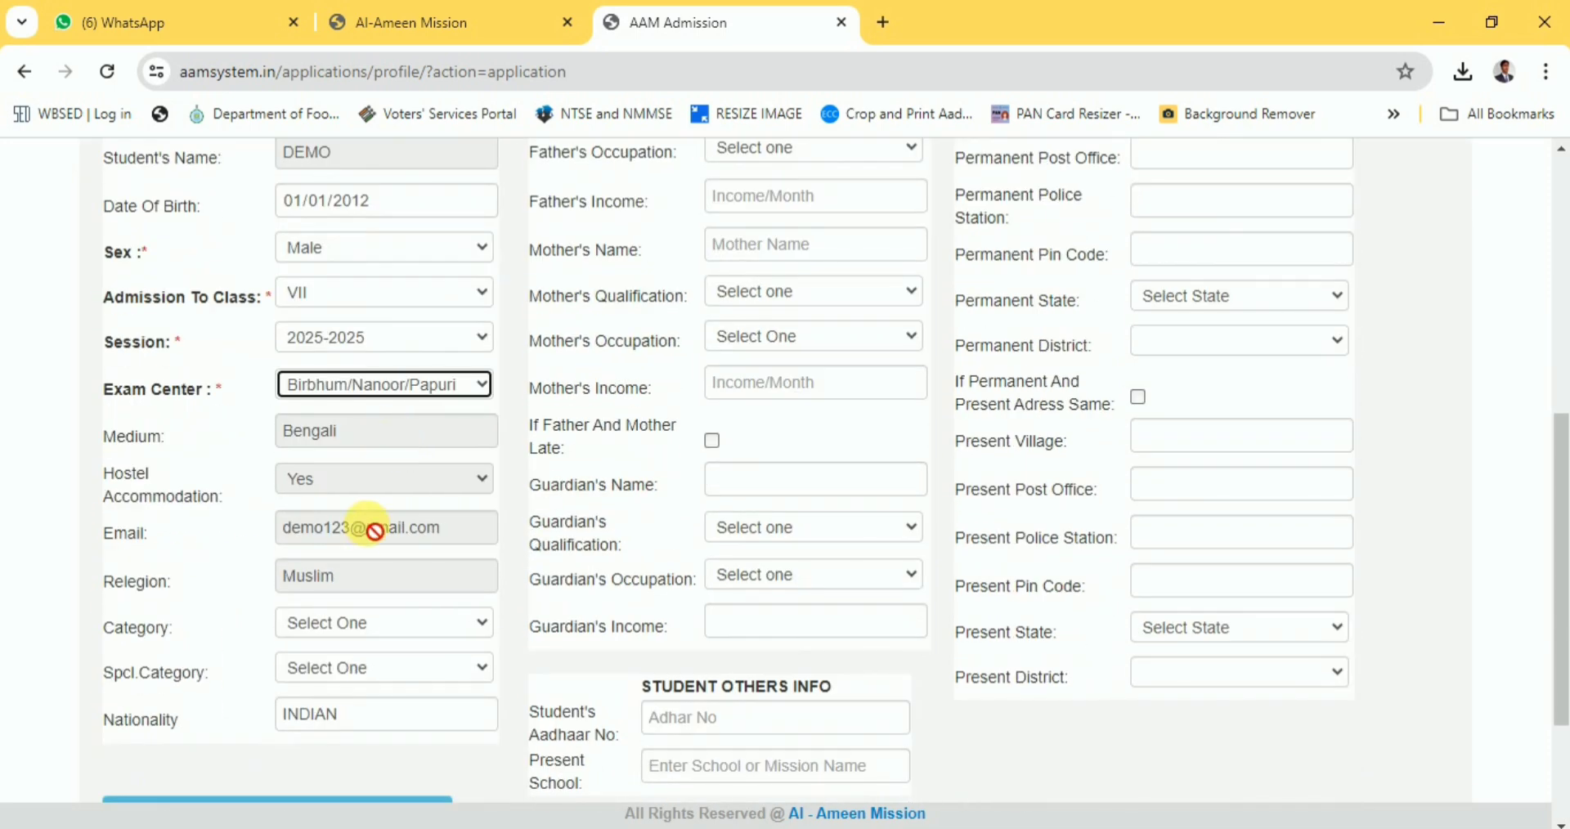
Choose General in both the Category and Spcl.Category dropdowns.
{"action": "scroll", "coordinate": [372, 523], "scroll_direction": "down", "scroll_amount": 1}
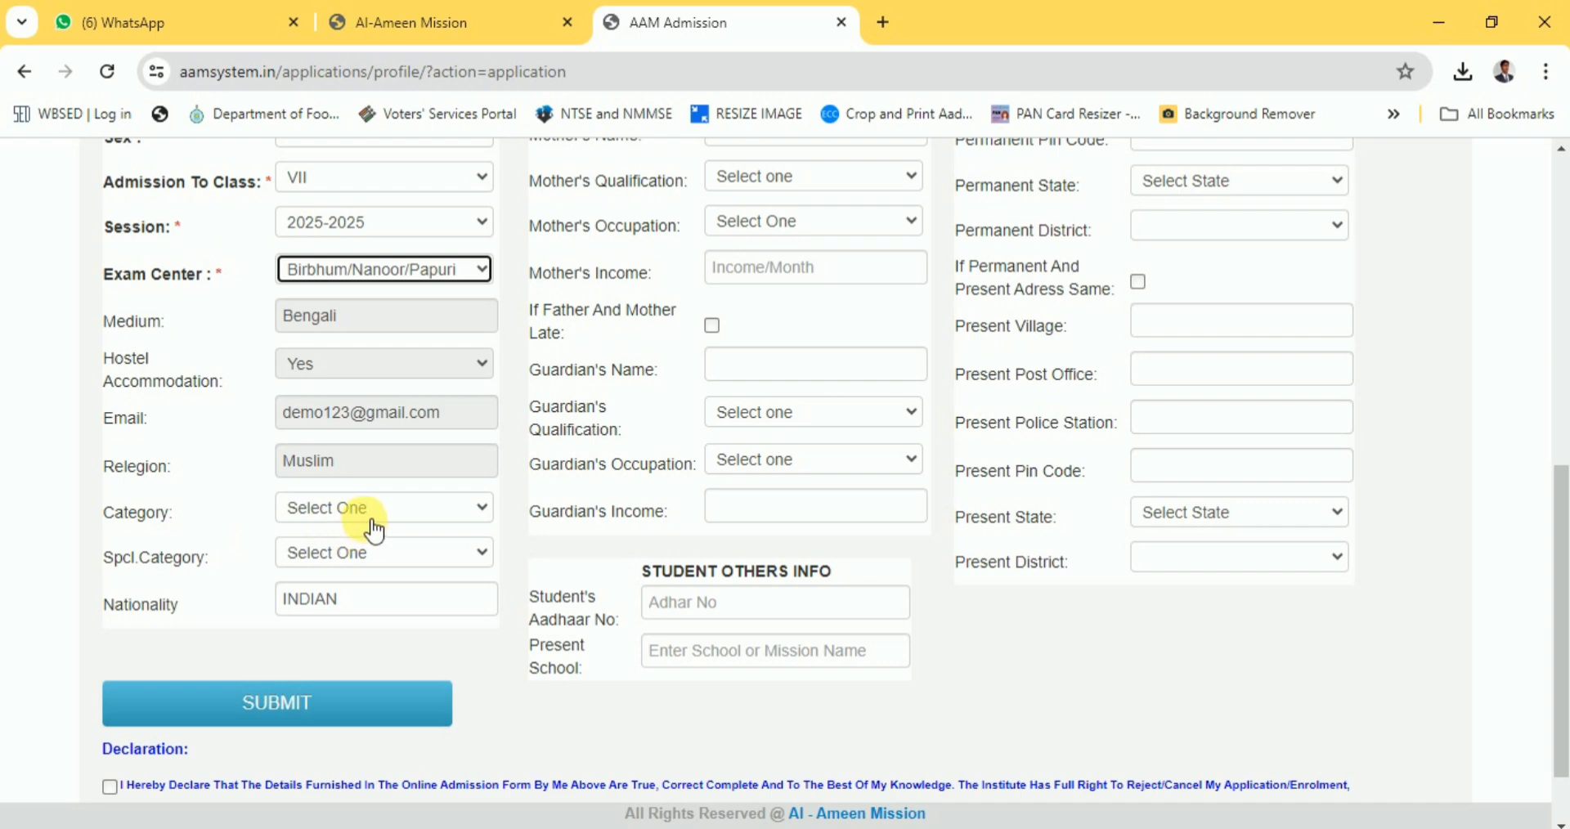
{"action": "left_click", "coordinate": [377, 522]}
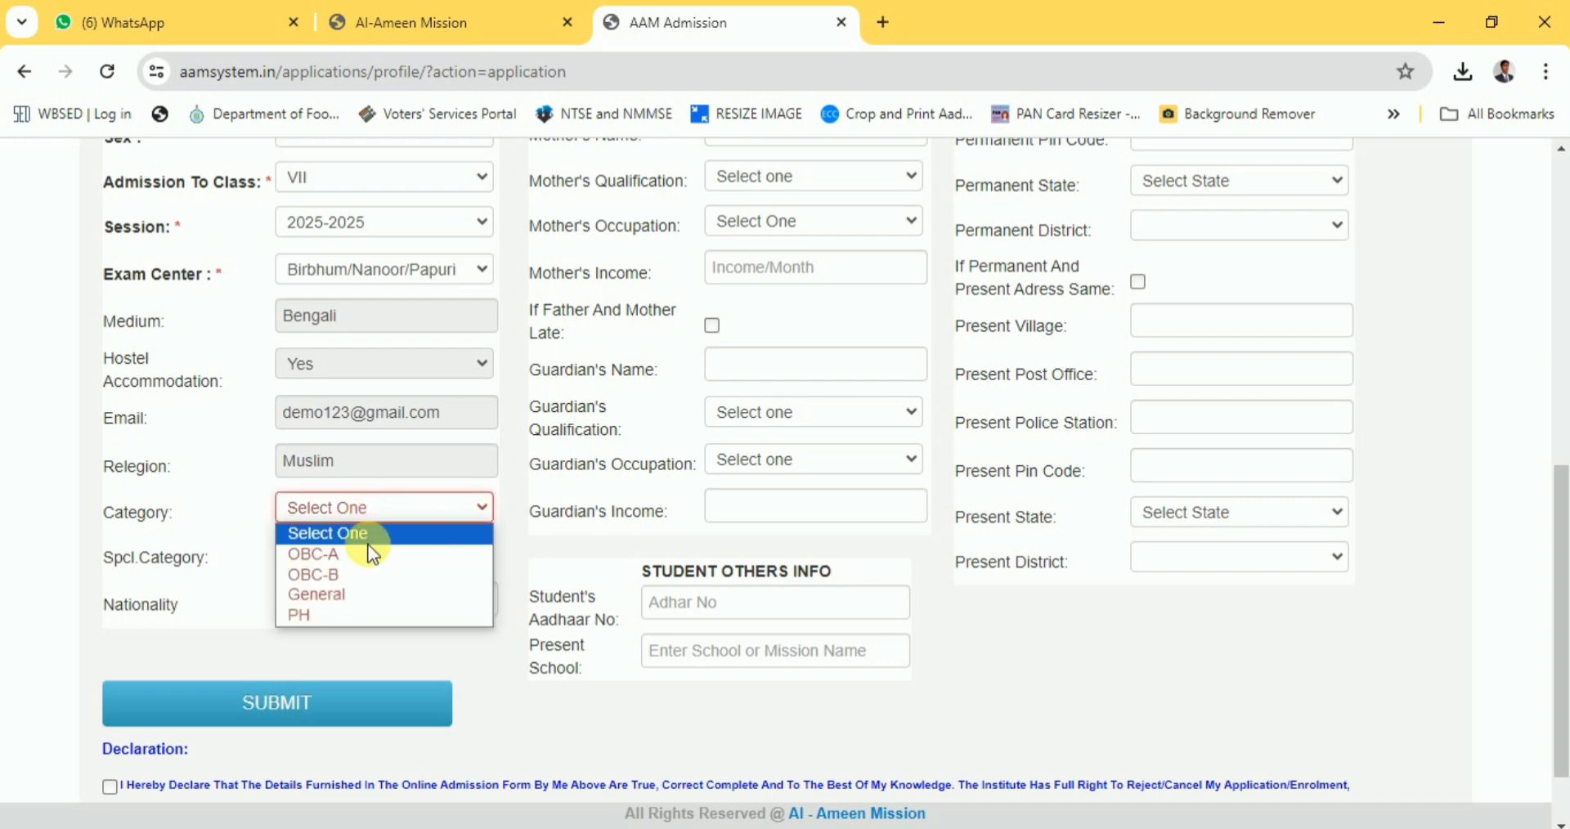
{"action": "left_click", "coordinate": [358, 594]}
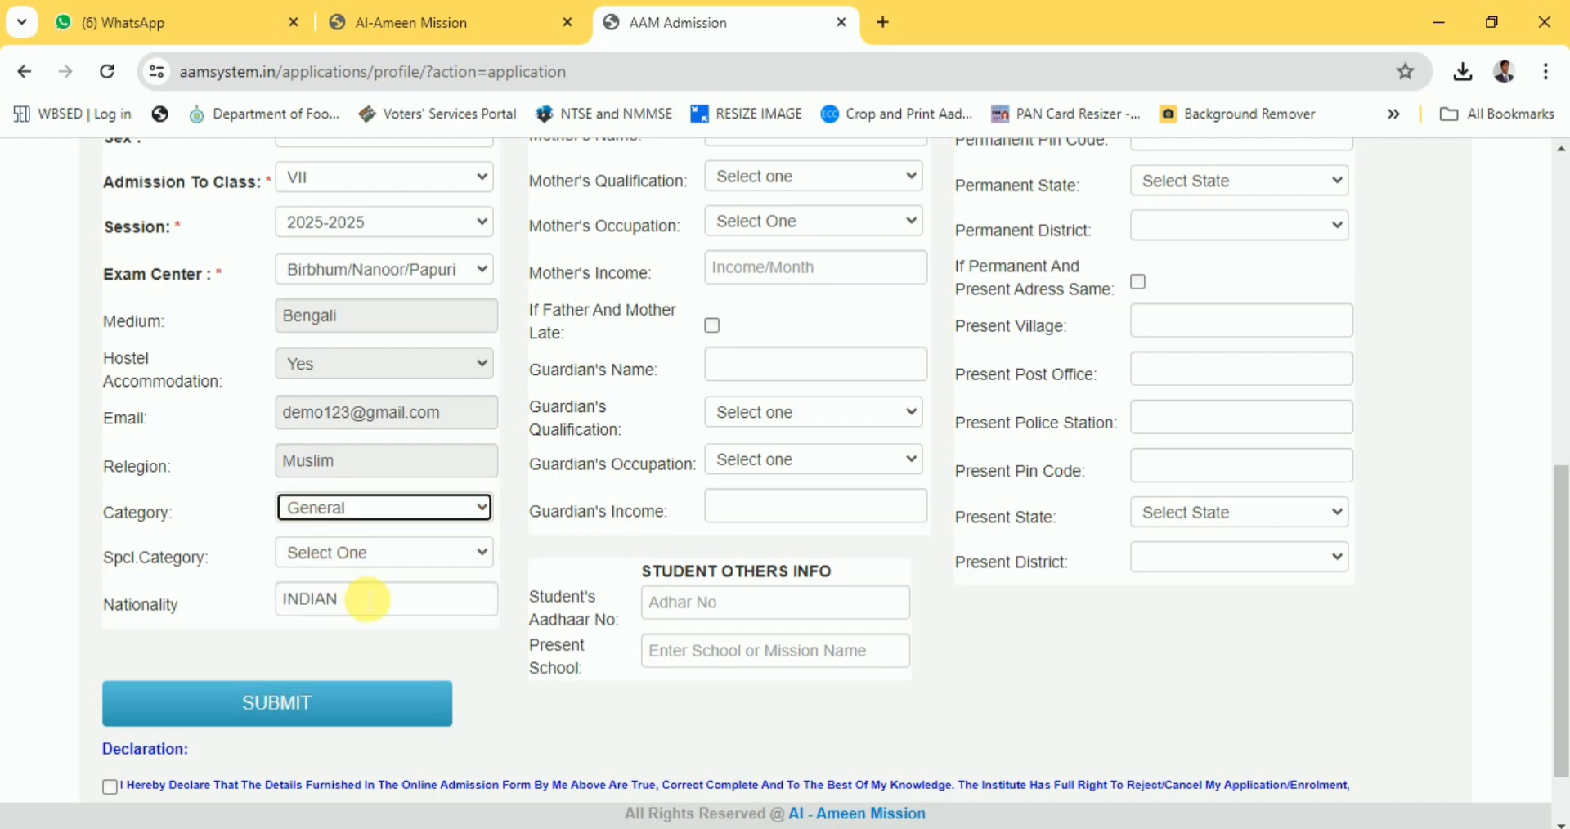
{"action": "left_click", "coordinate": [379, 554]}
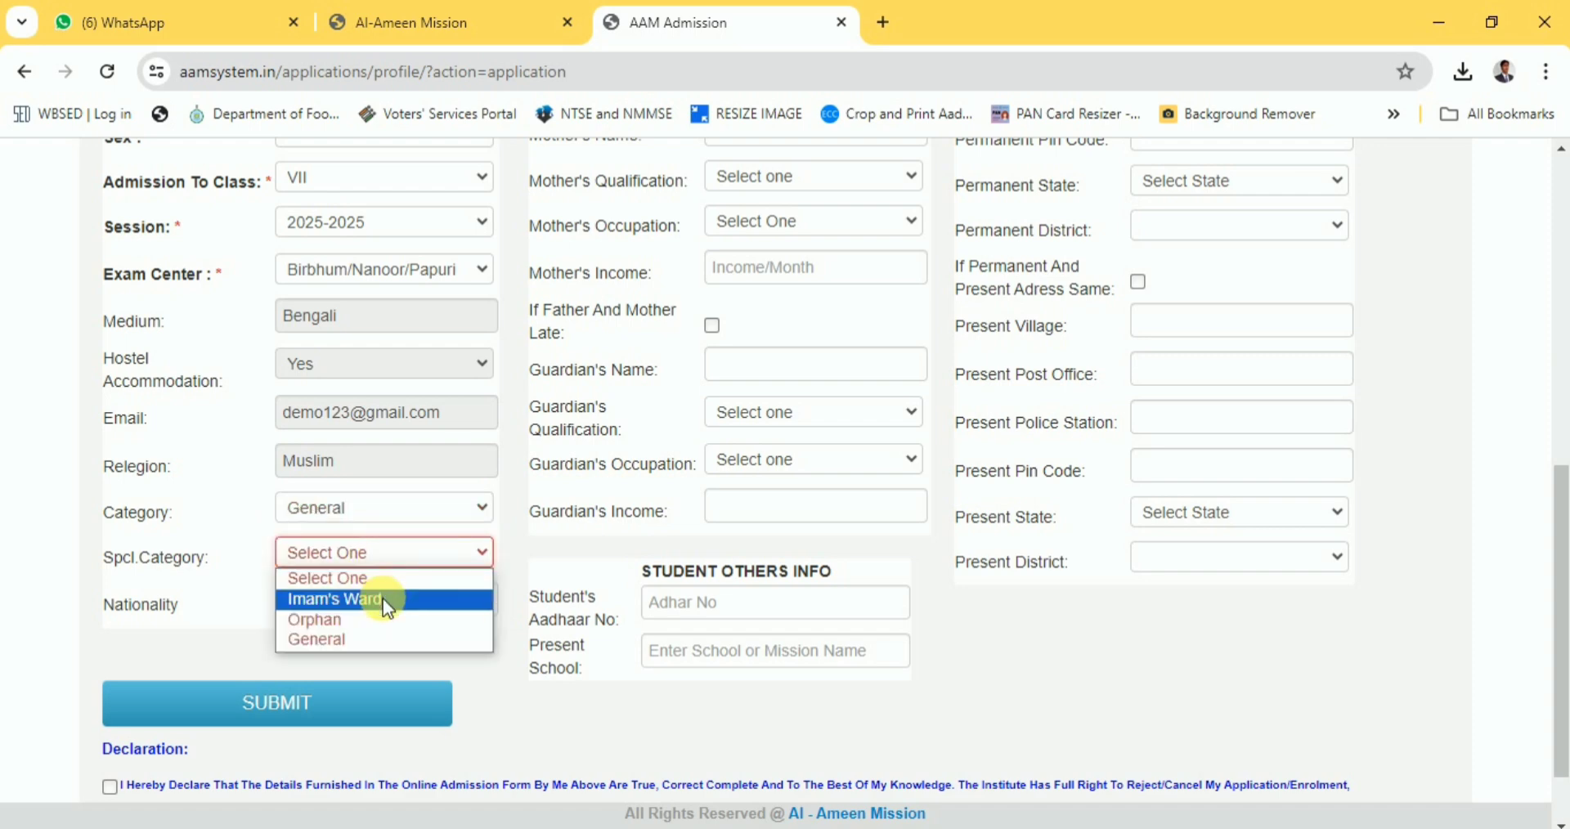
{"action": "left_click", "coordinate": [370, 639]}
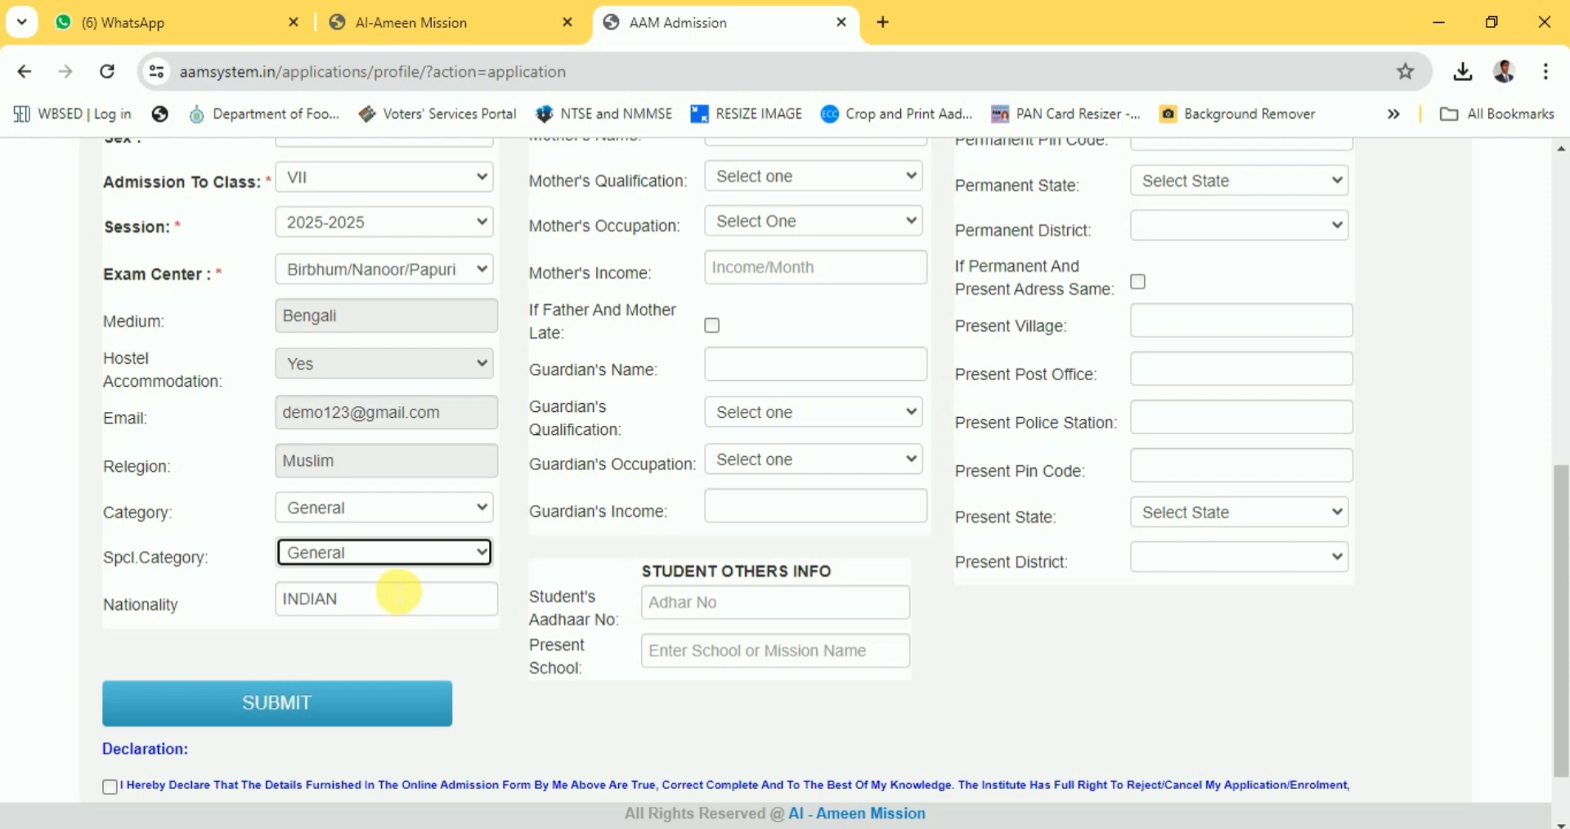
{"action": "scroll", "coordinate": [460, 575], "scroll_direction": "up", "scroll_amount": 5}
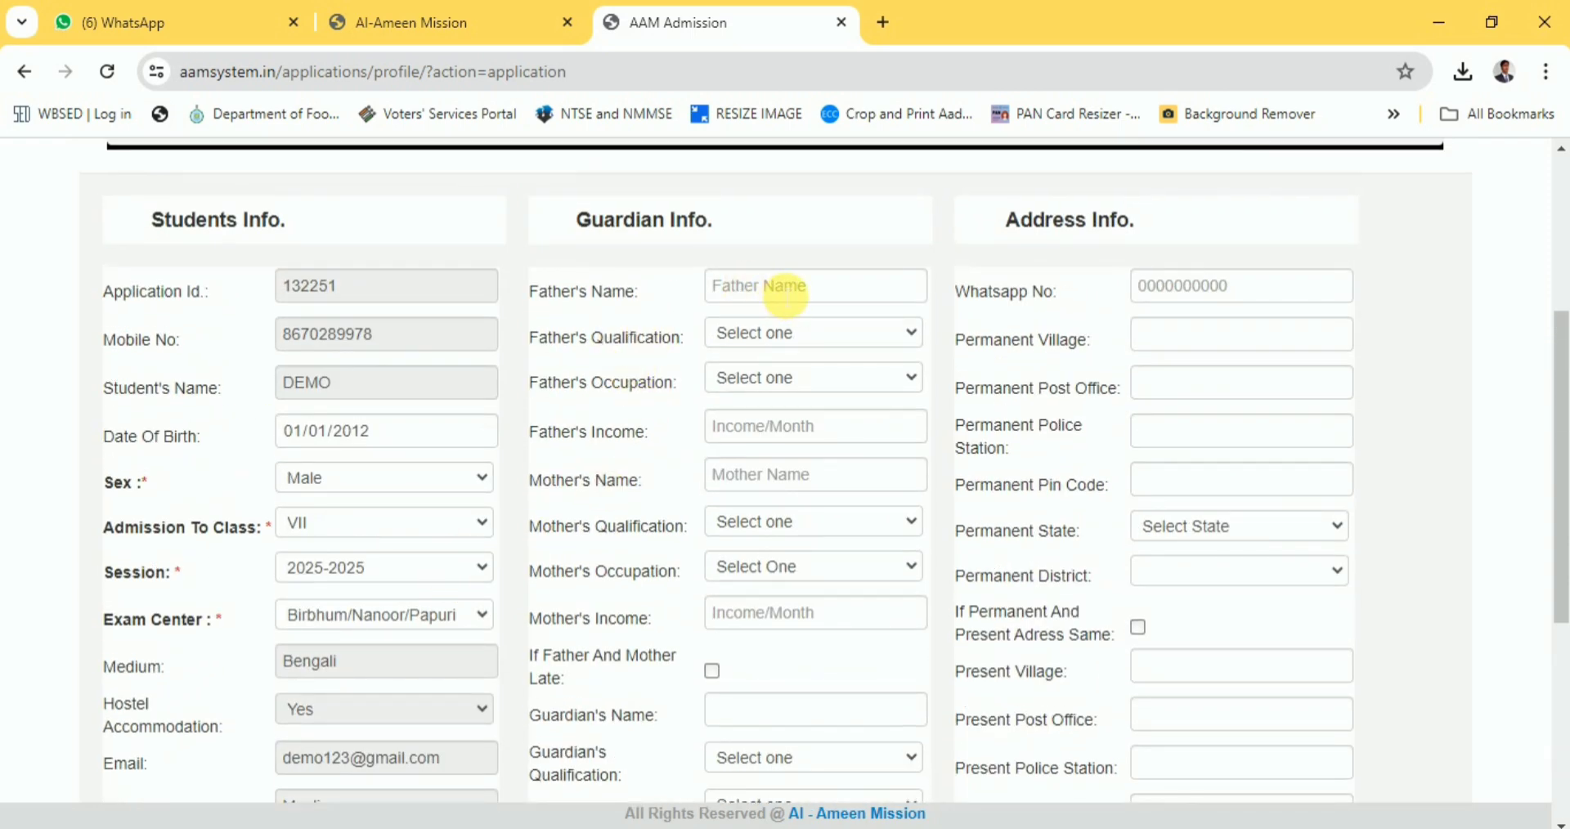
Enter the father's name, with qualification Secondary (MP/X) and occupation Farmer.
{"action": "left_click", "coordinate": [785, 293]}
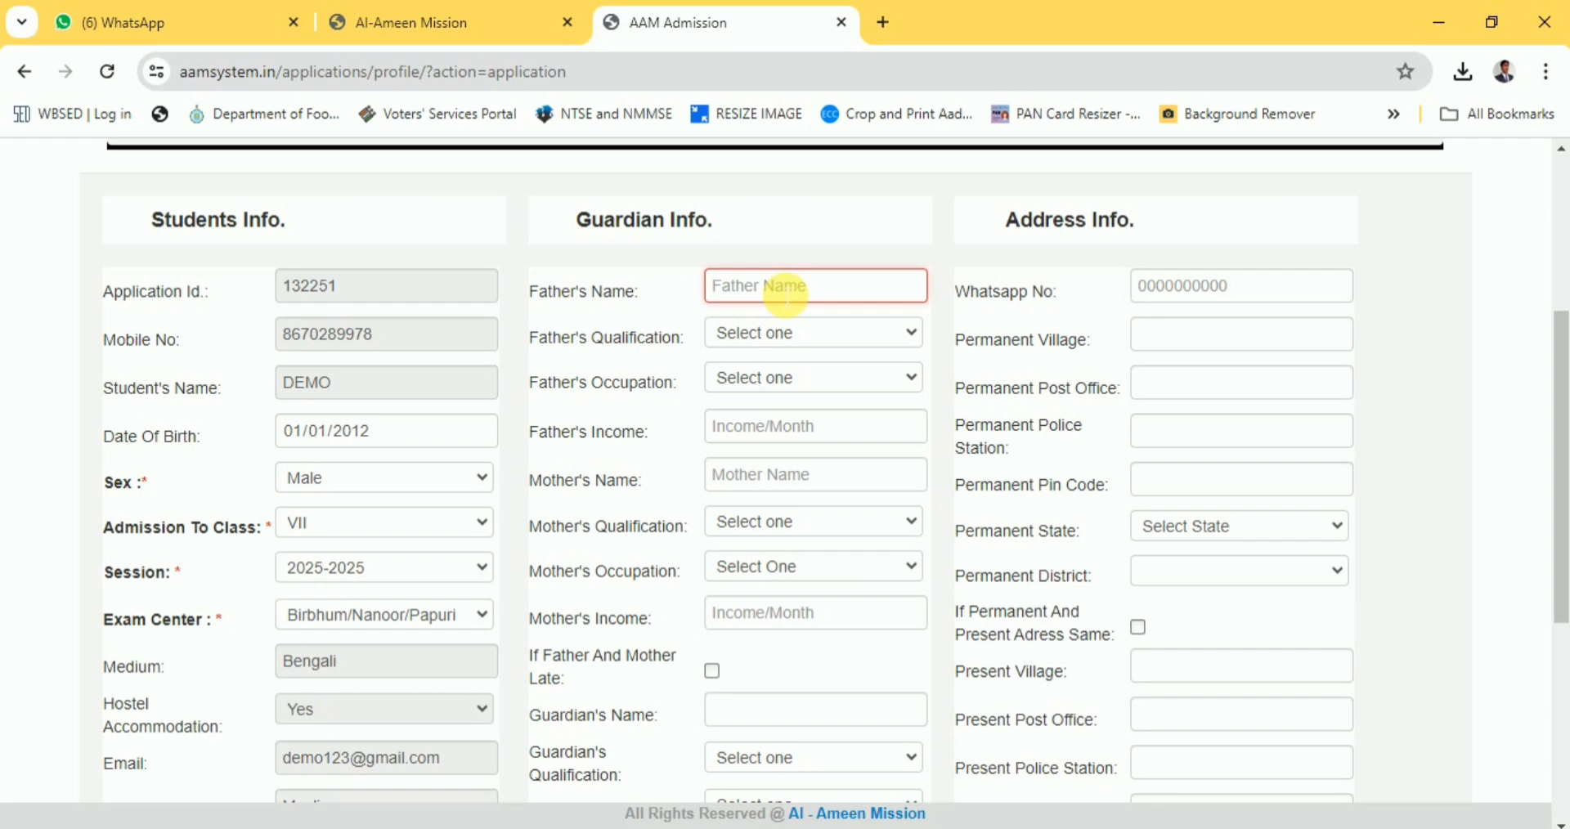
{"action": "type", "text": "DEMO"}
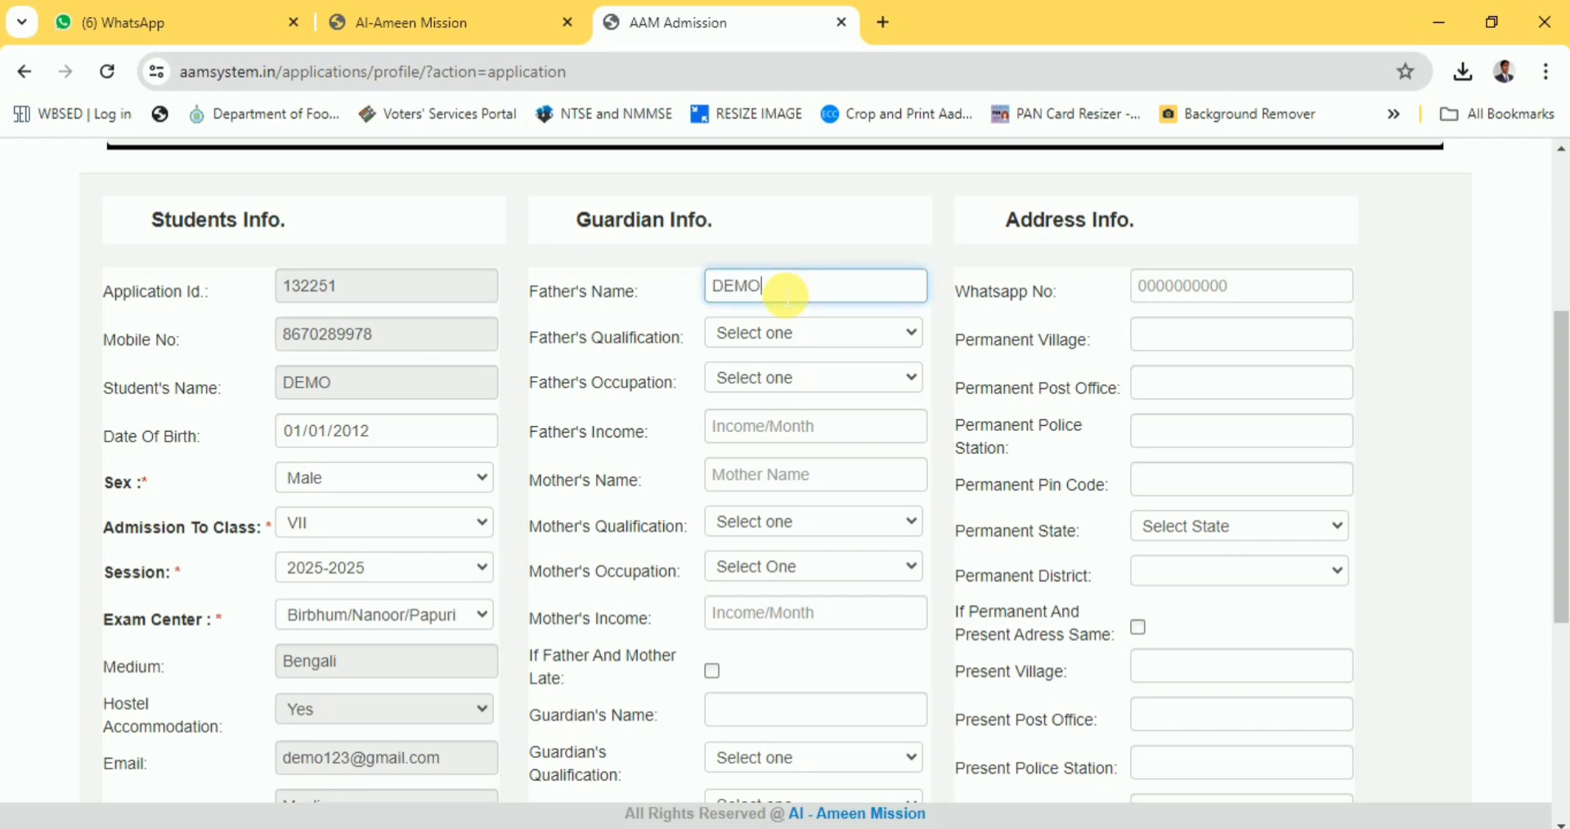
{"action": "type", "text": " 1"}
{"action": "left_click", "coordinate": [808, 333]}
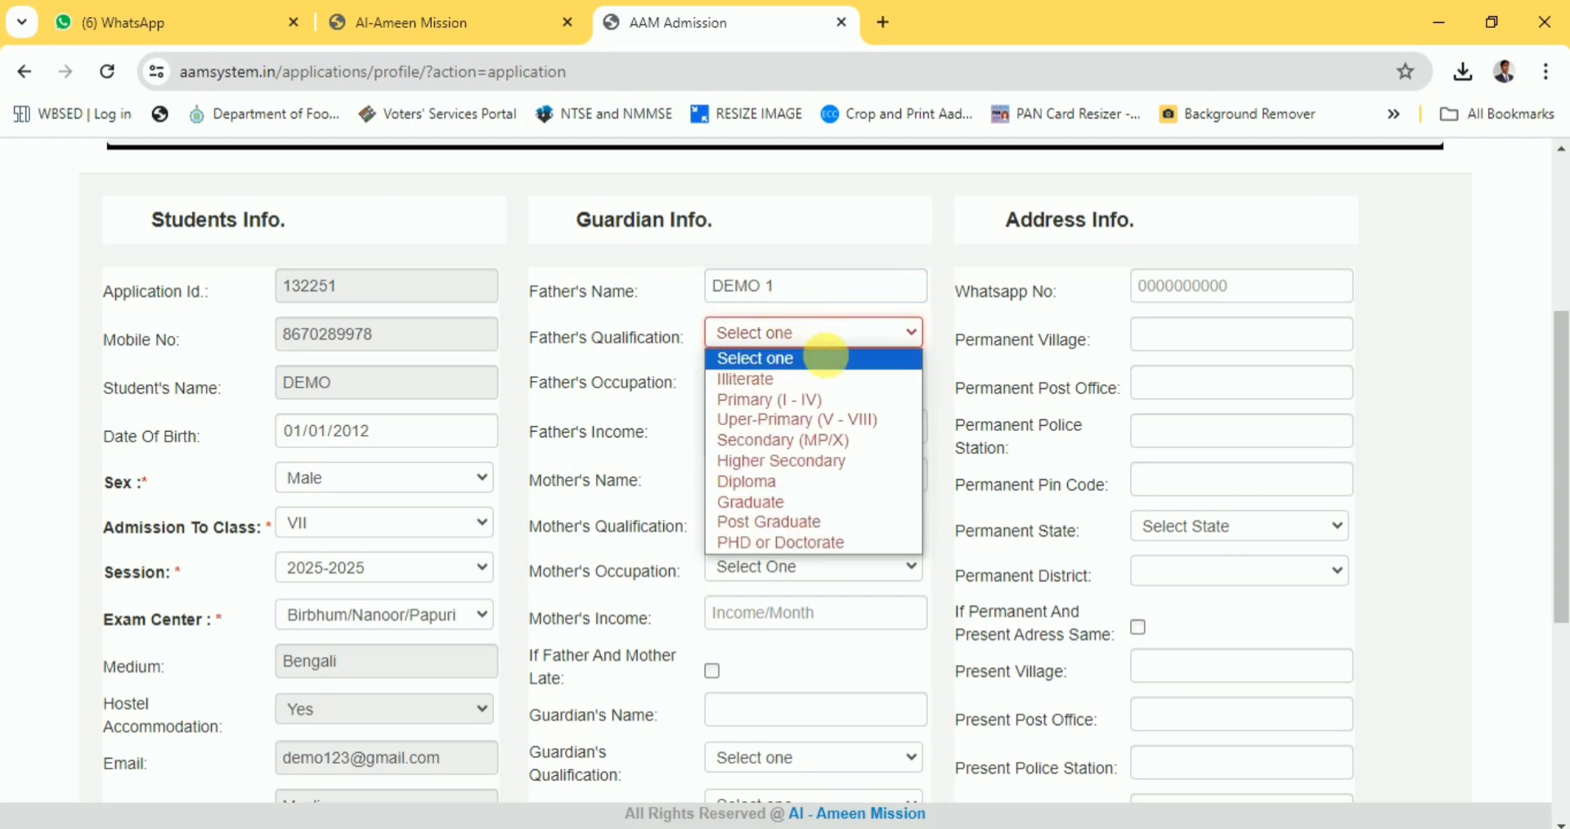
{"action": "left_click", "coordinate": [838, 444]}
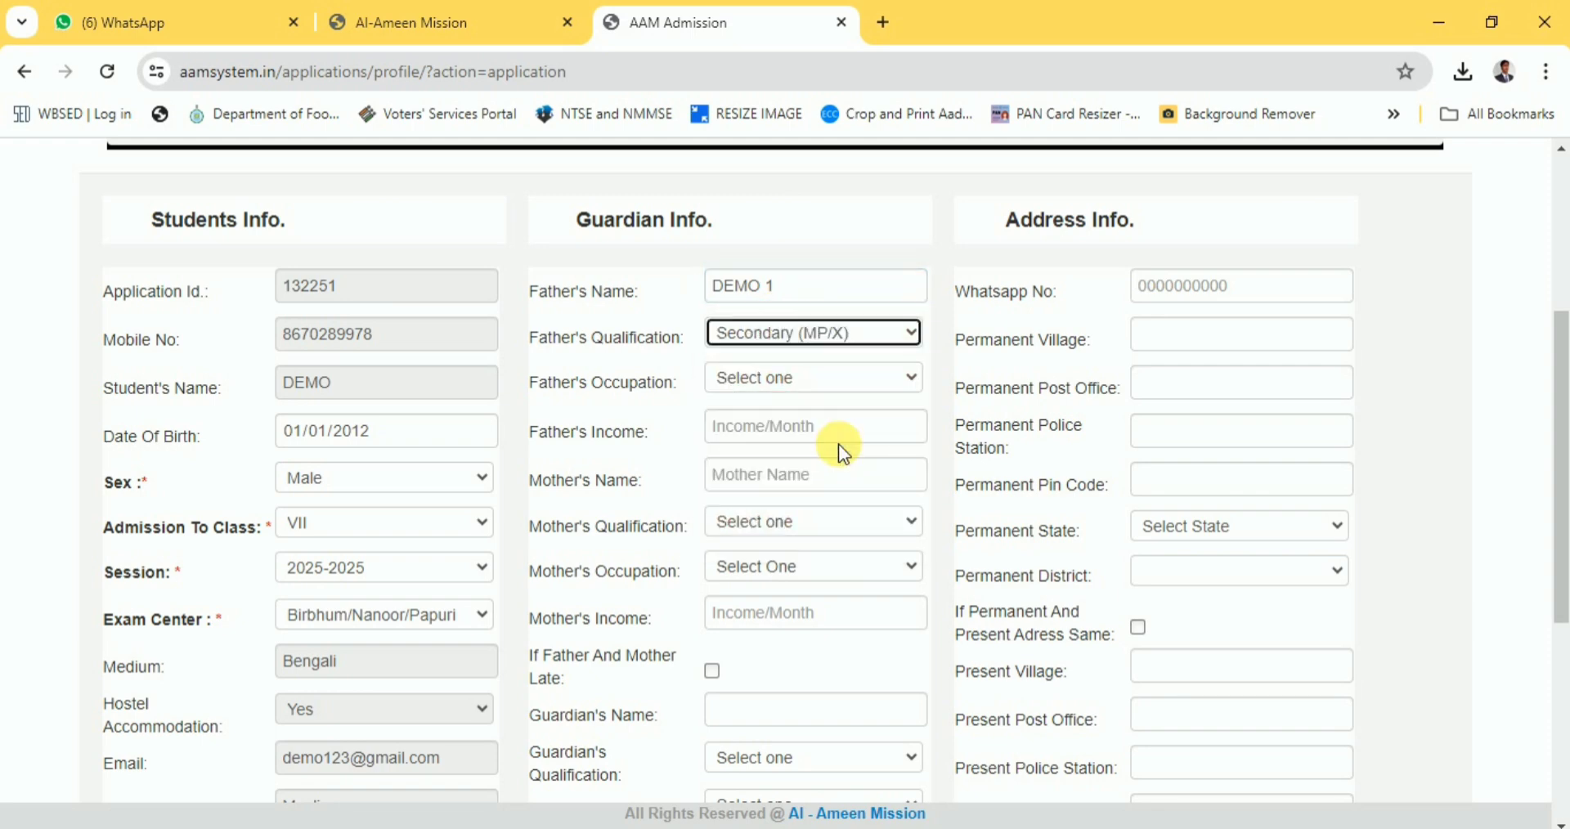
{"action": "left_click", "coordinate": [800, 382]}
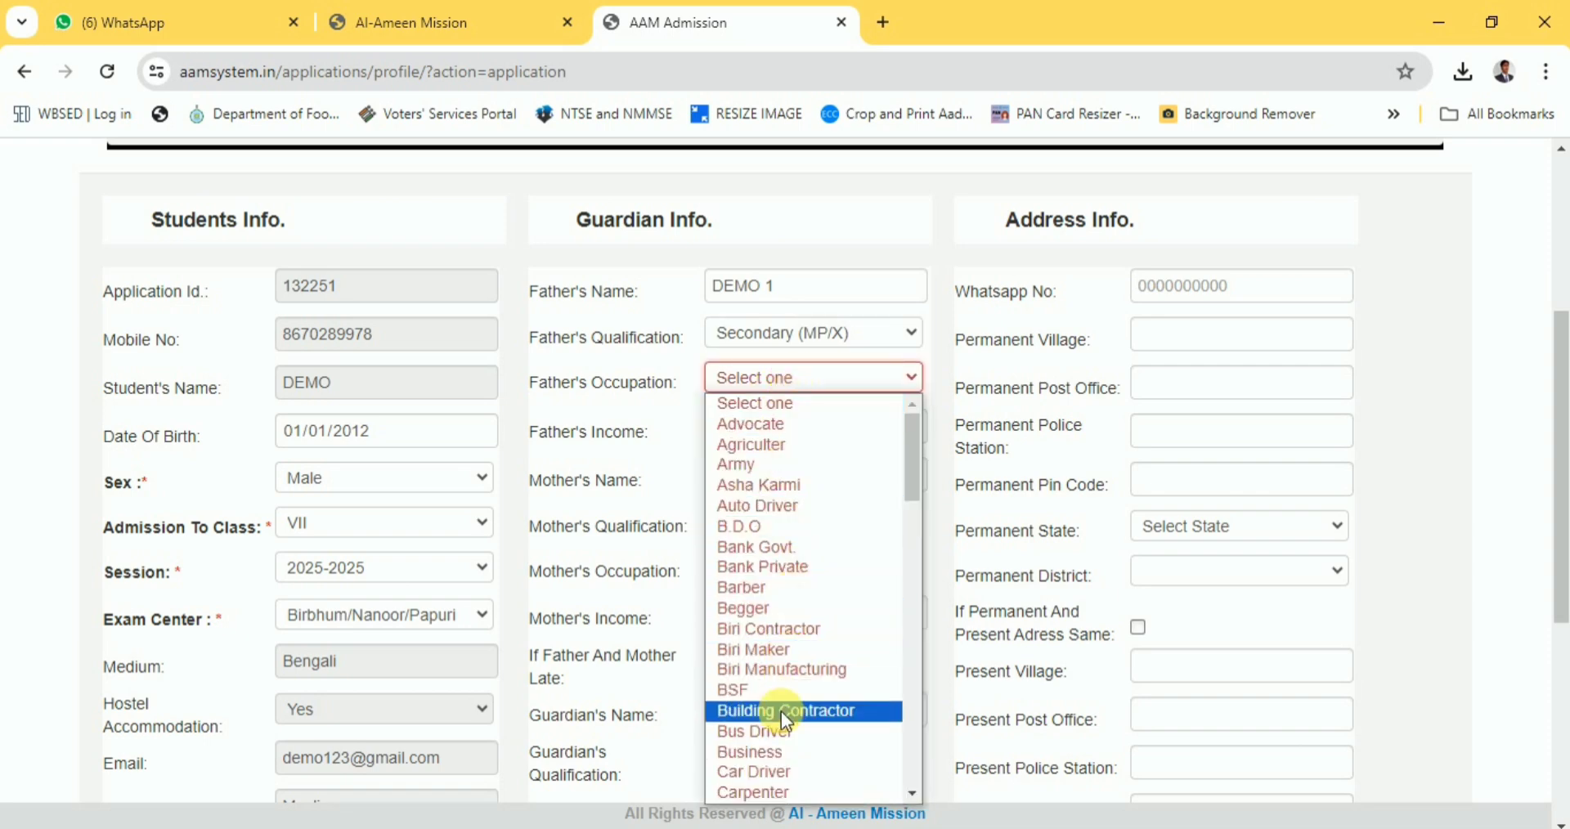
{"action": "scroll", "coordinate": [787, 733], "scroll_direction": "down", "scroll_amount": 6}
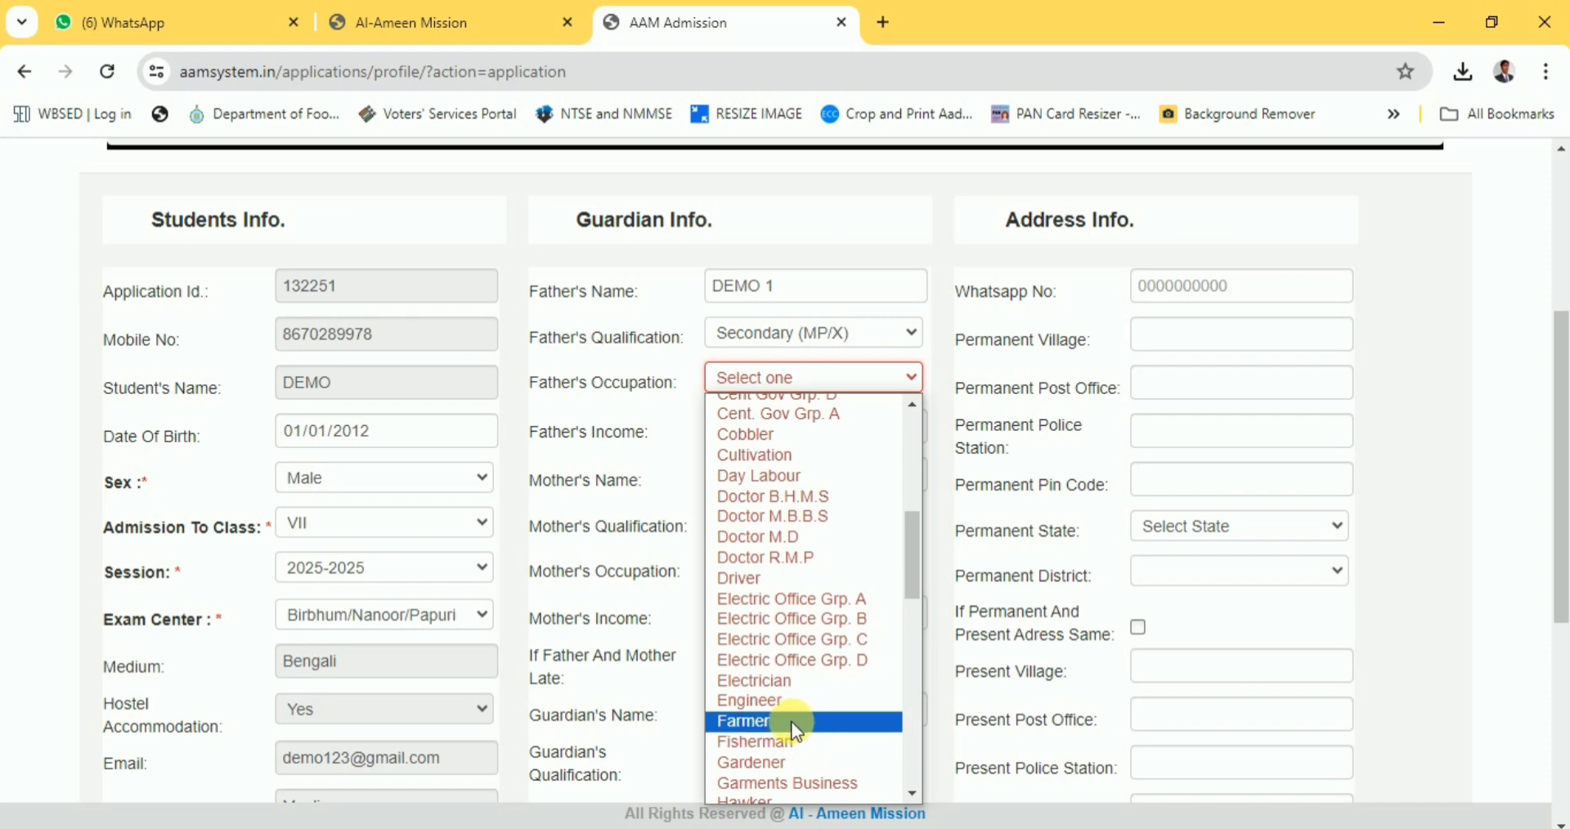
{"action": "left_click", "coordinate": [782, 718]}
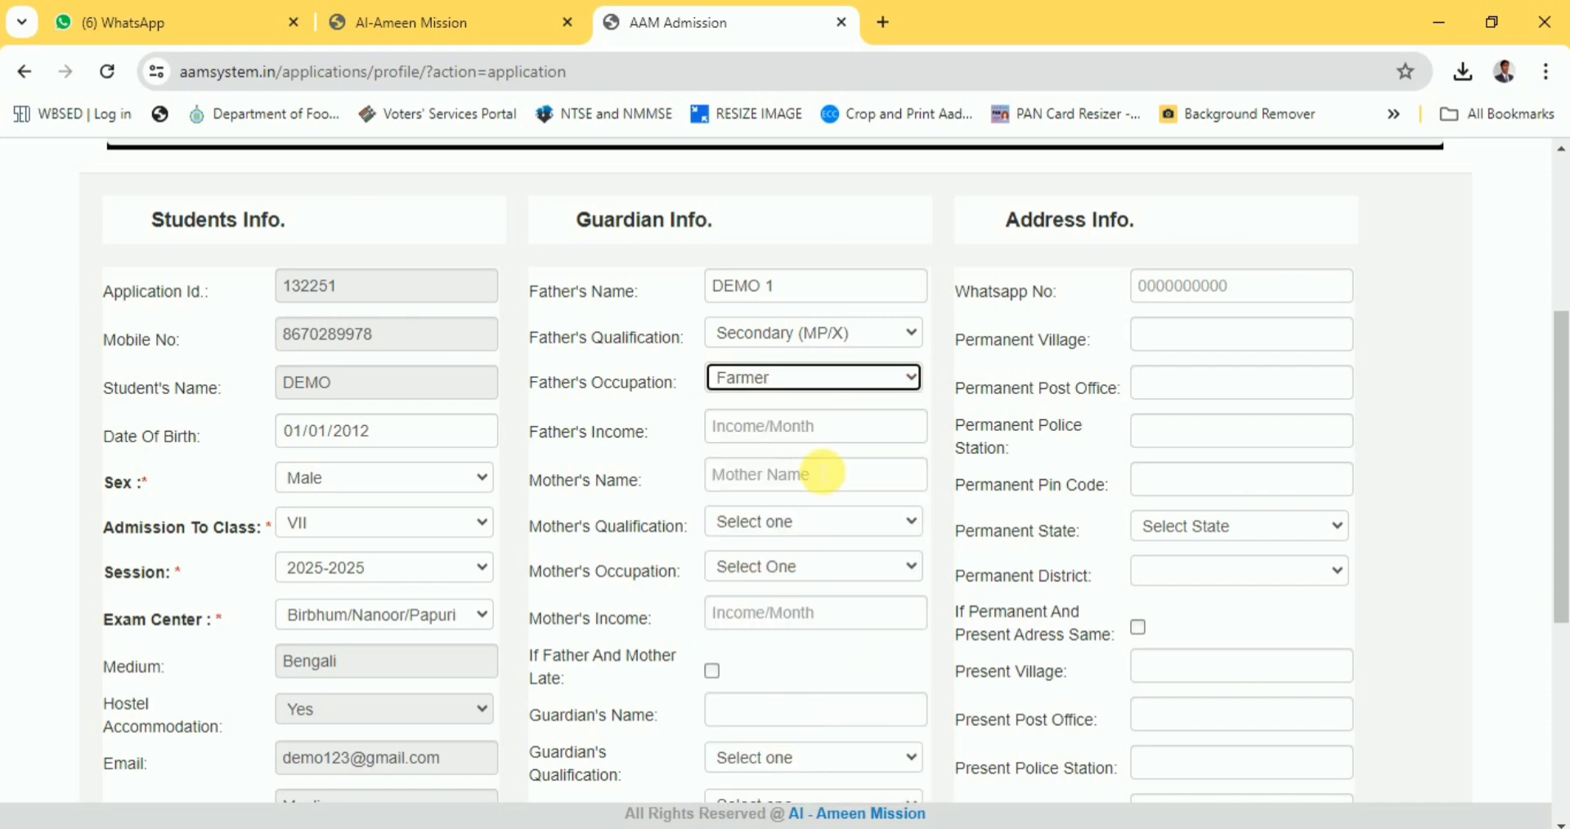
Enter father's monthly income 5000 and fill in the mother's name.
{"action": "left_click", "coordinate": [818, 435]}
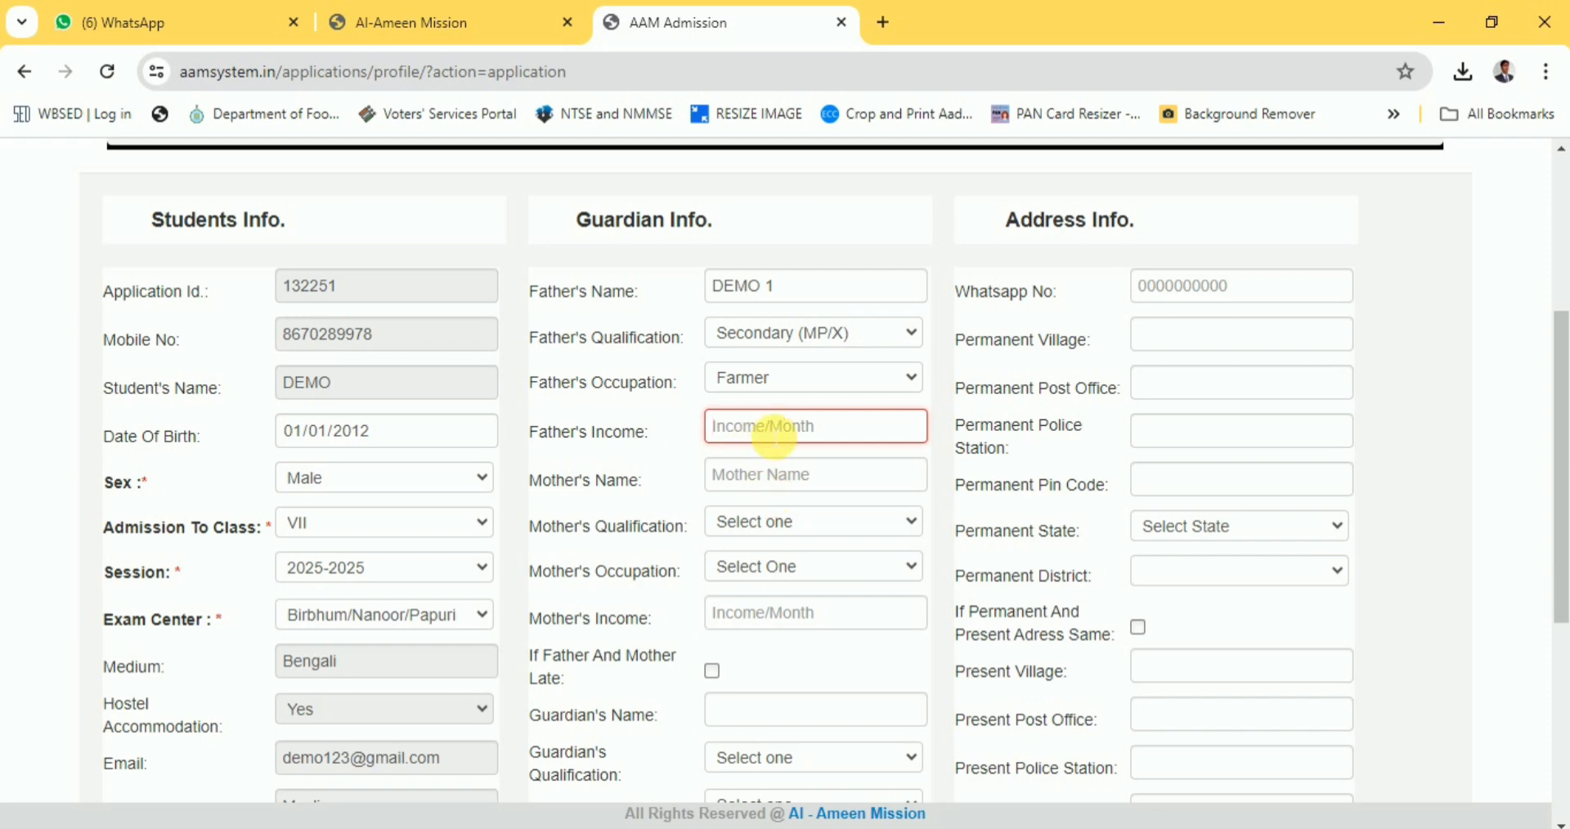
{"action": "type", "text": "5000"}
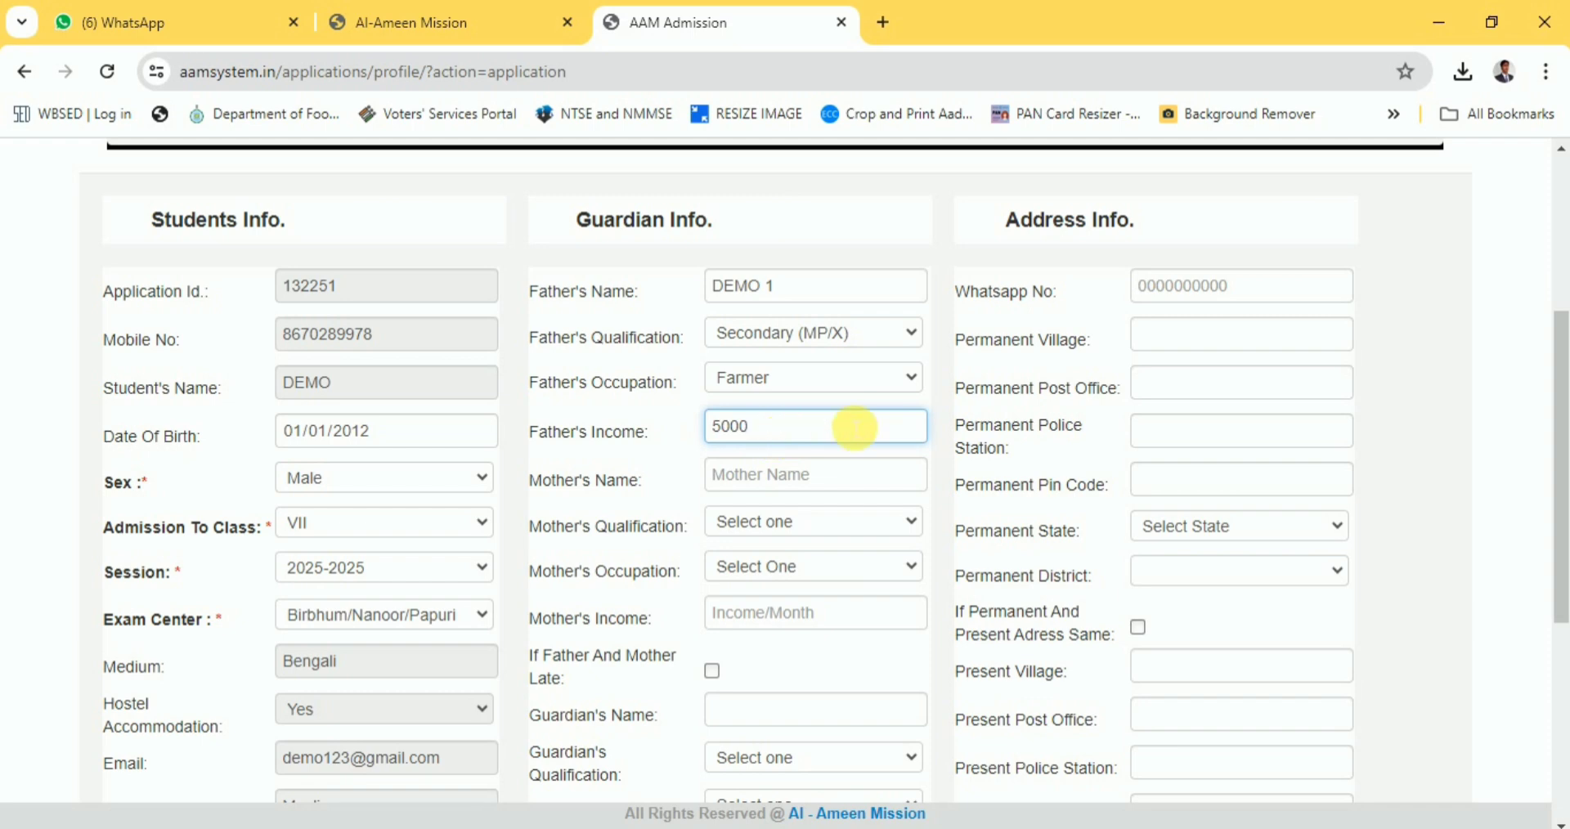
{"action": "left_click", "coordinate": [761, 482]}
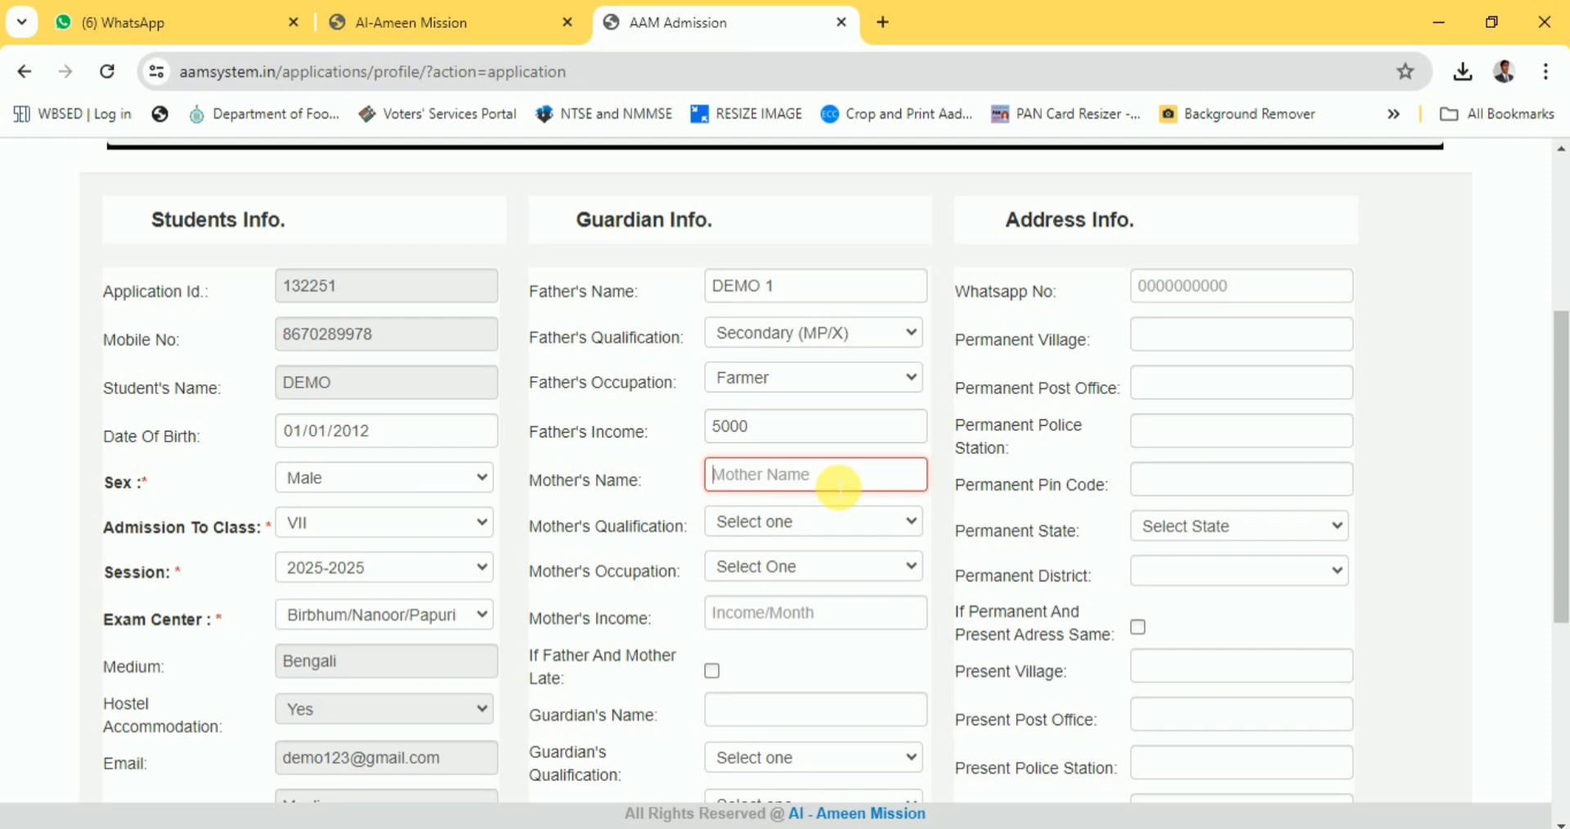
{"action": "type", "text": "DEM"}
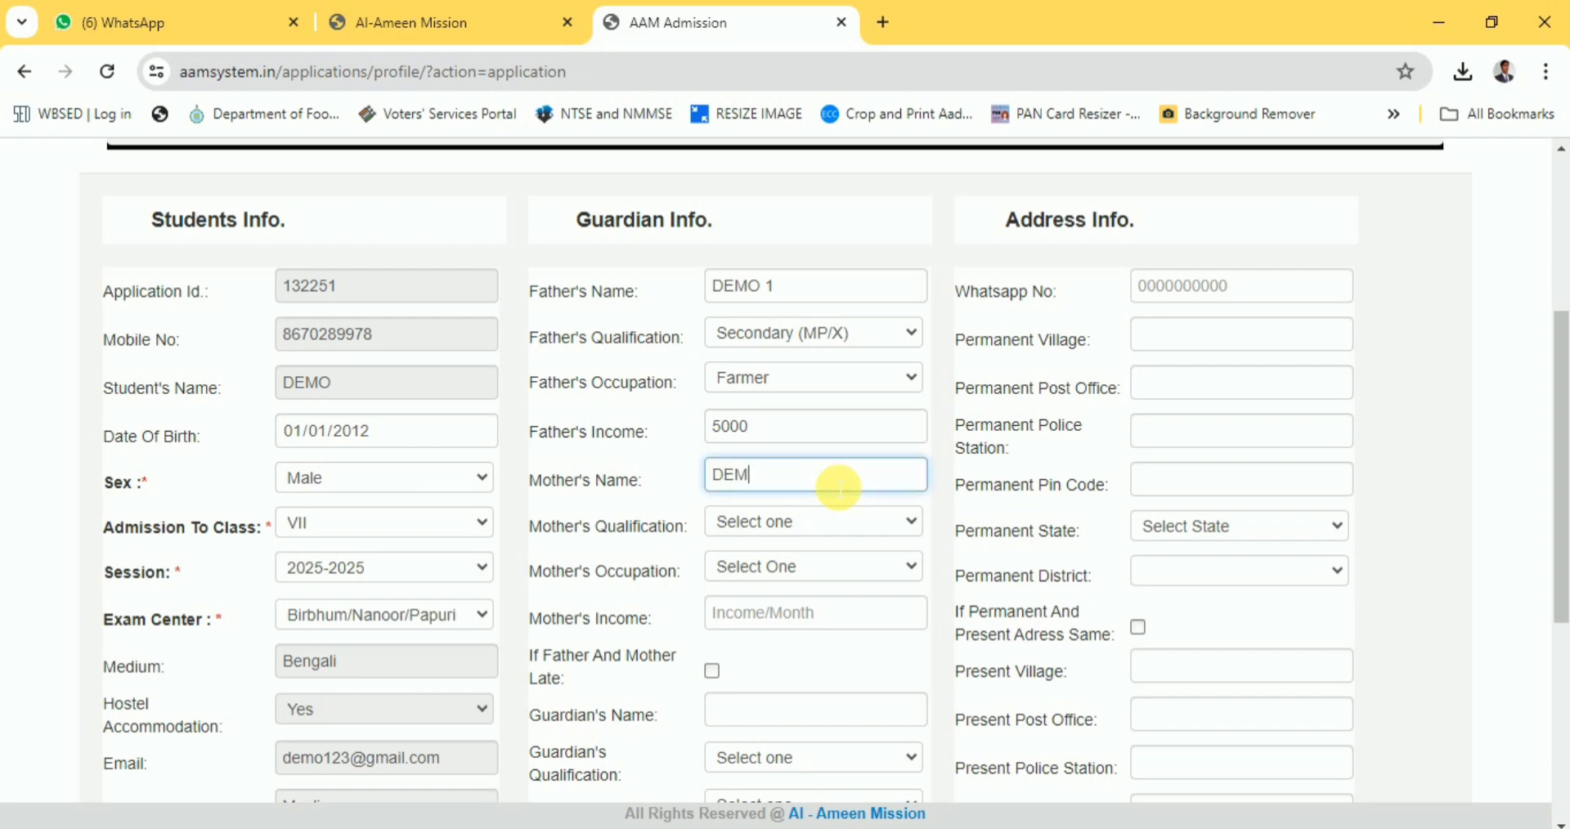
{"action": "type", "text": "O 2"}
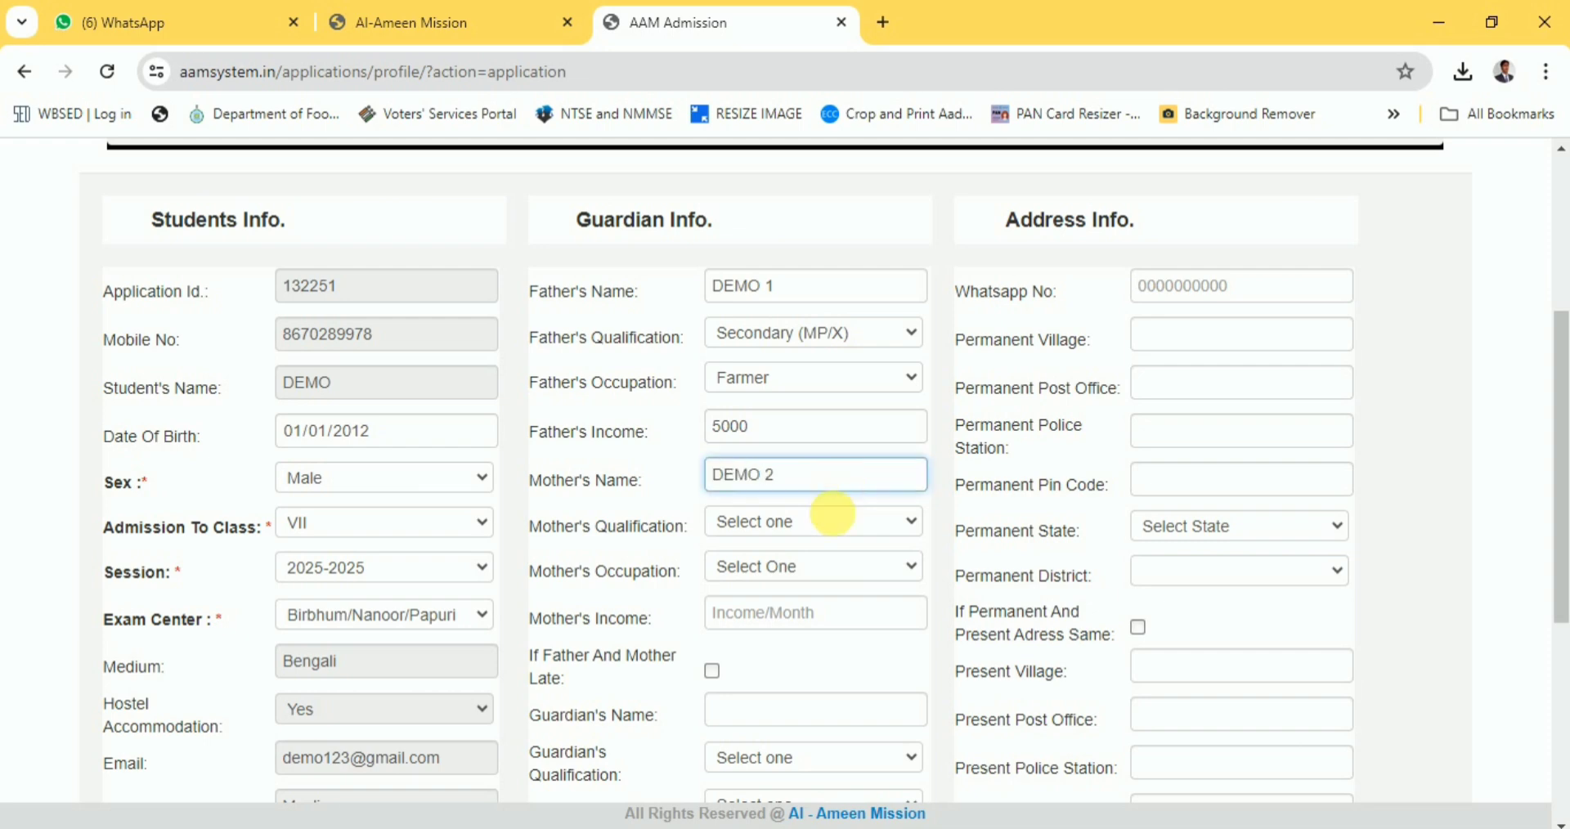
Set mother's qualification to Higher Secondary, occupation to House Wife, and income to 00.
{"action": "left_click", "coordinate": [824, 523]}
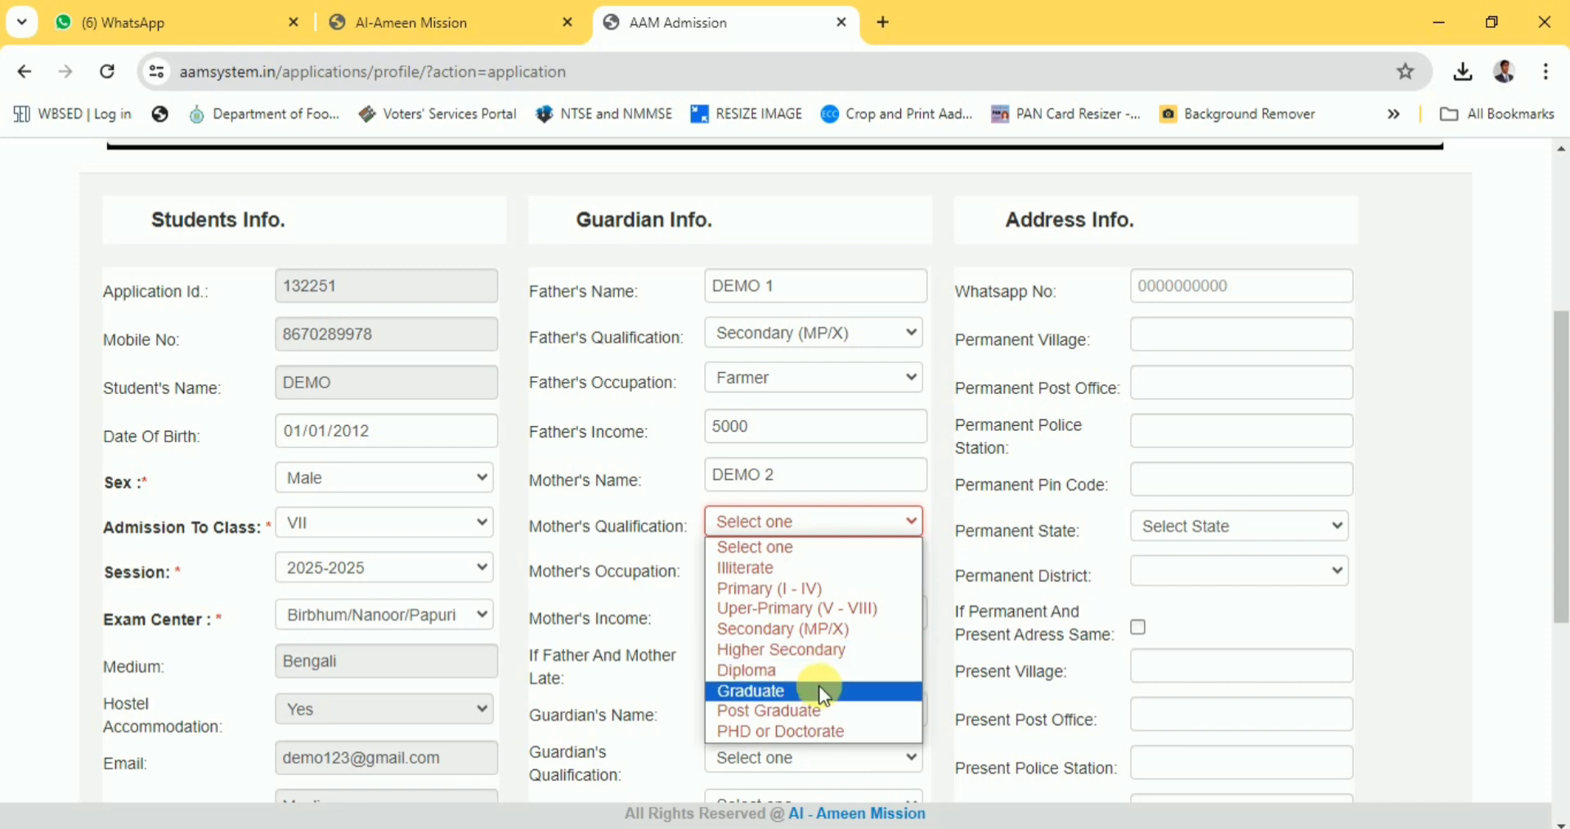
{"action": "left_click", "coordinate": [834, 653]}
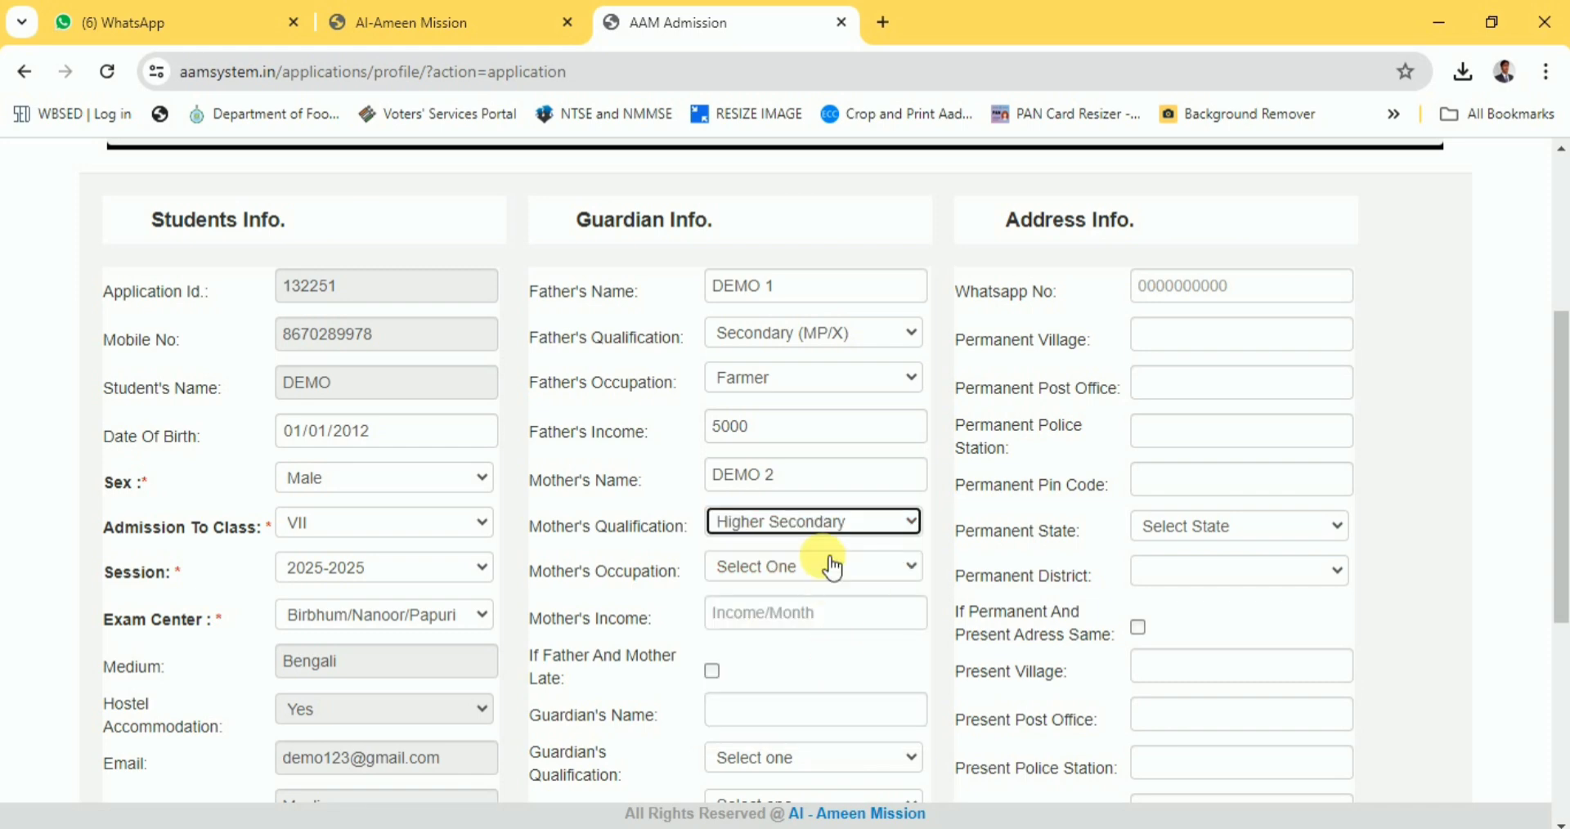
{"action": "left_click", "coordinate": [818, 566]}
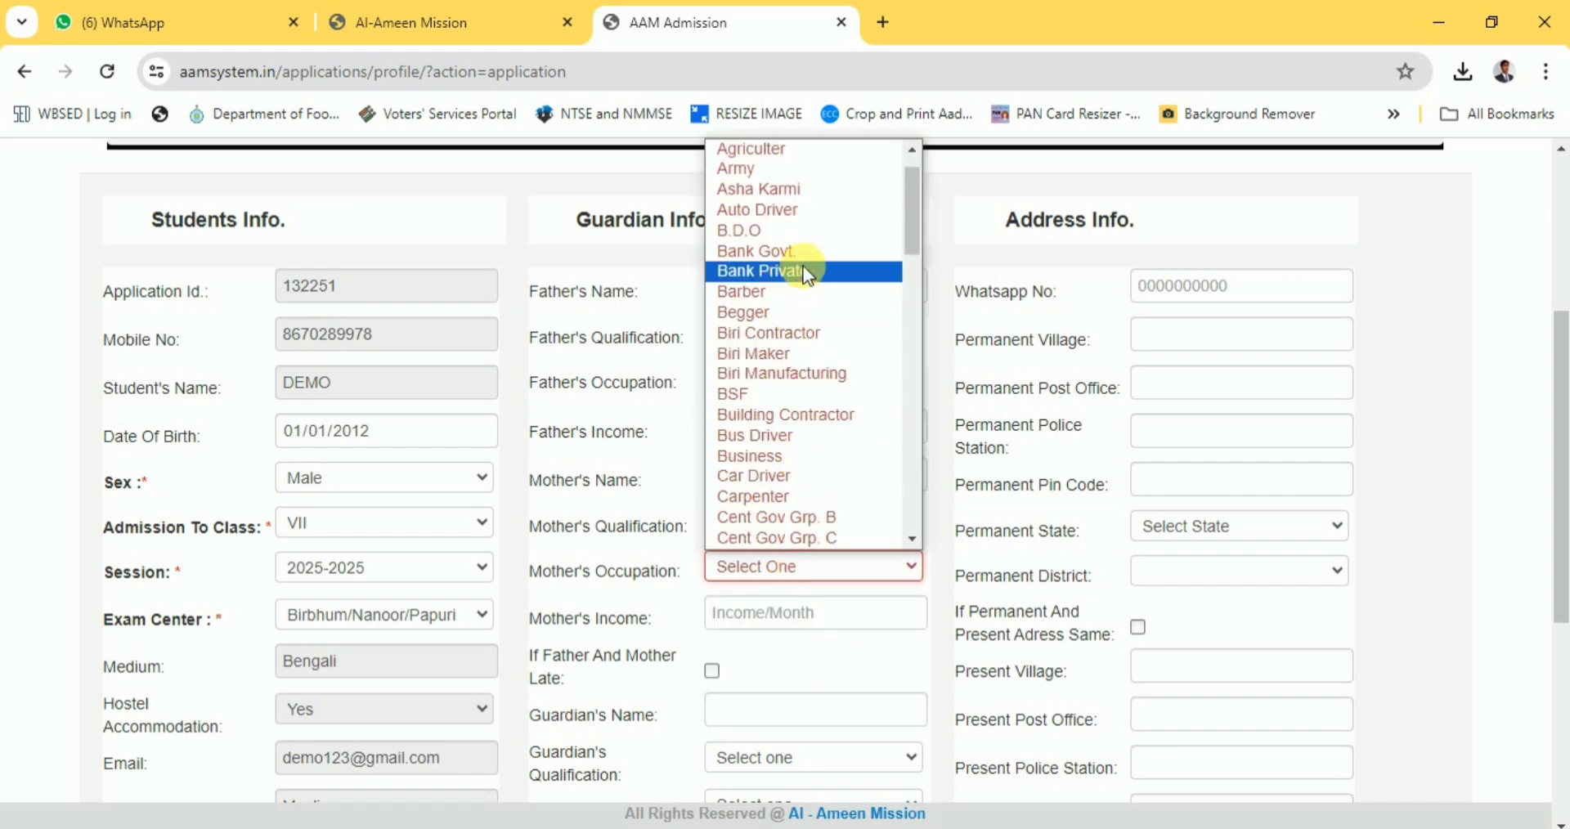
{"action": "scroll", "coordinate": [805, 270], "scroll_direction": "down", "scroll_amount": 5}
{"action": "key", "text": "h"}
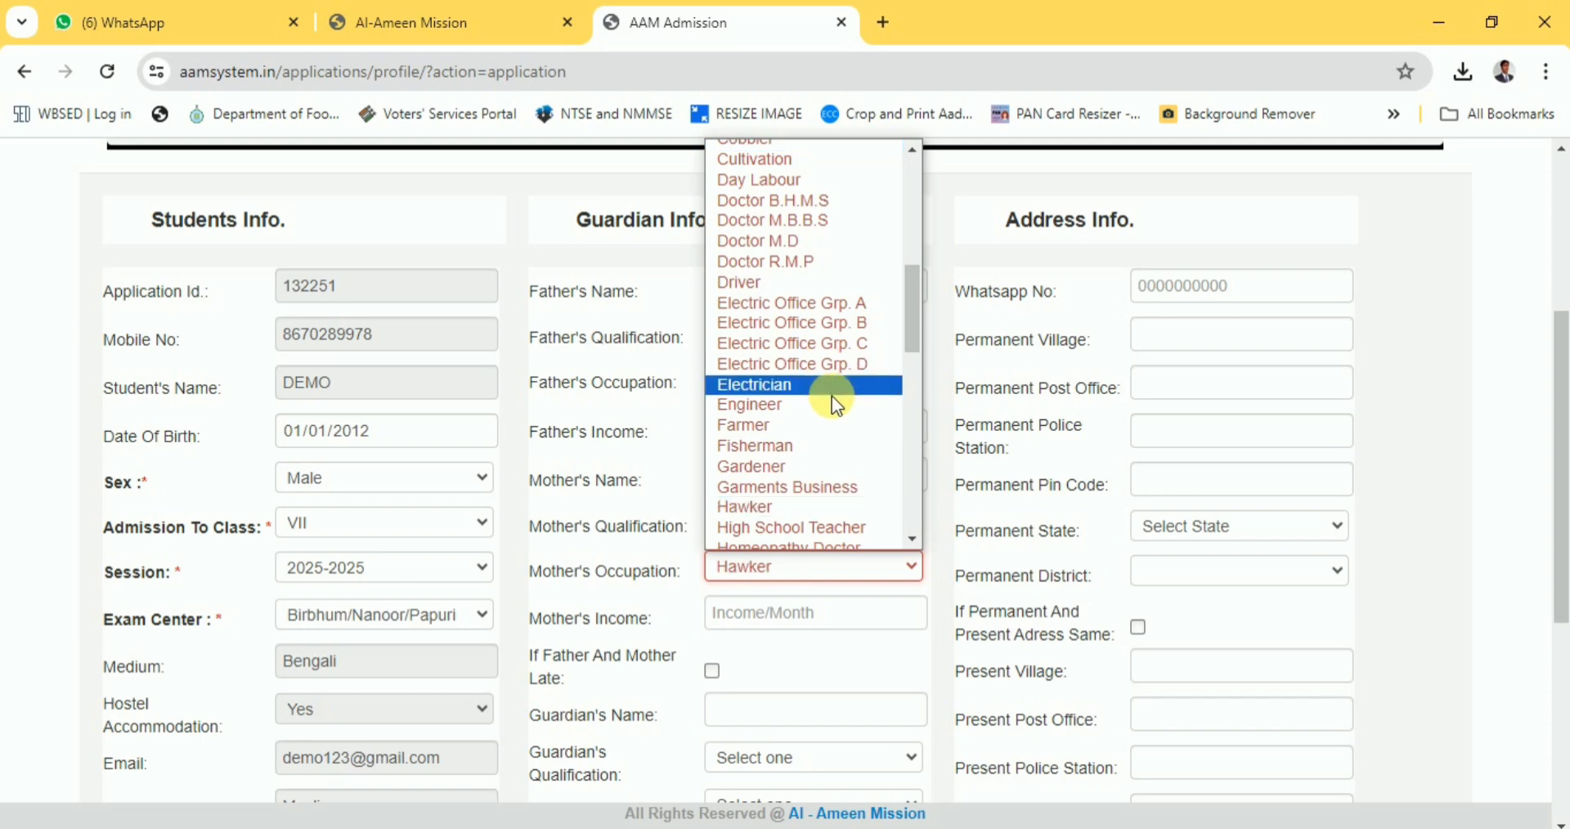
{"action": "left_click", "coordinate": [912, 539]}
{"action": "left_click", "coordinate": [911, 537]}
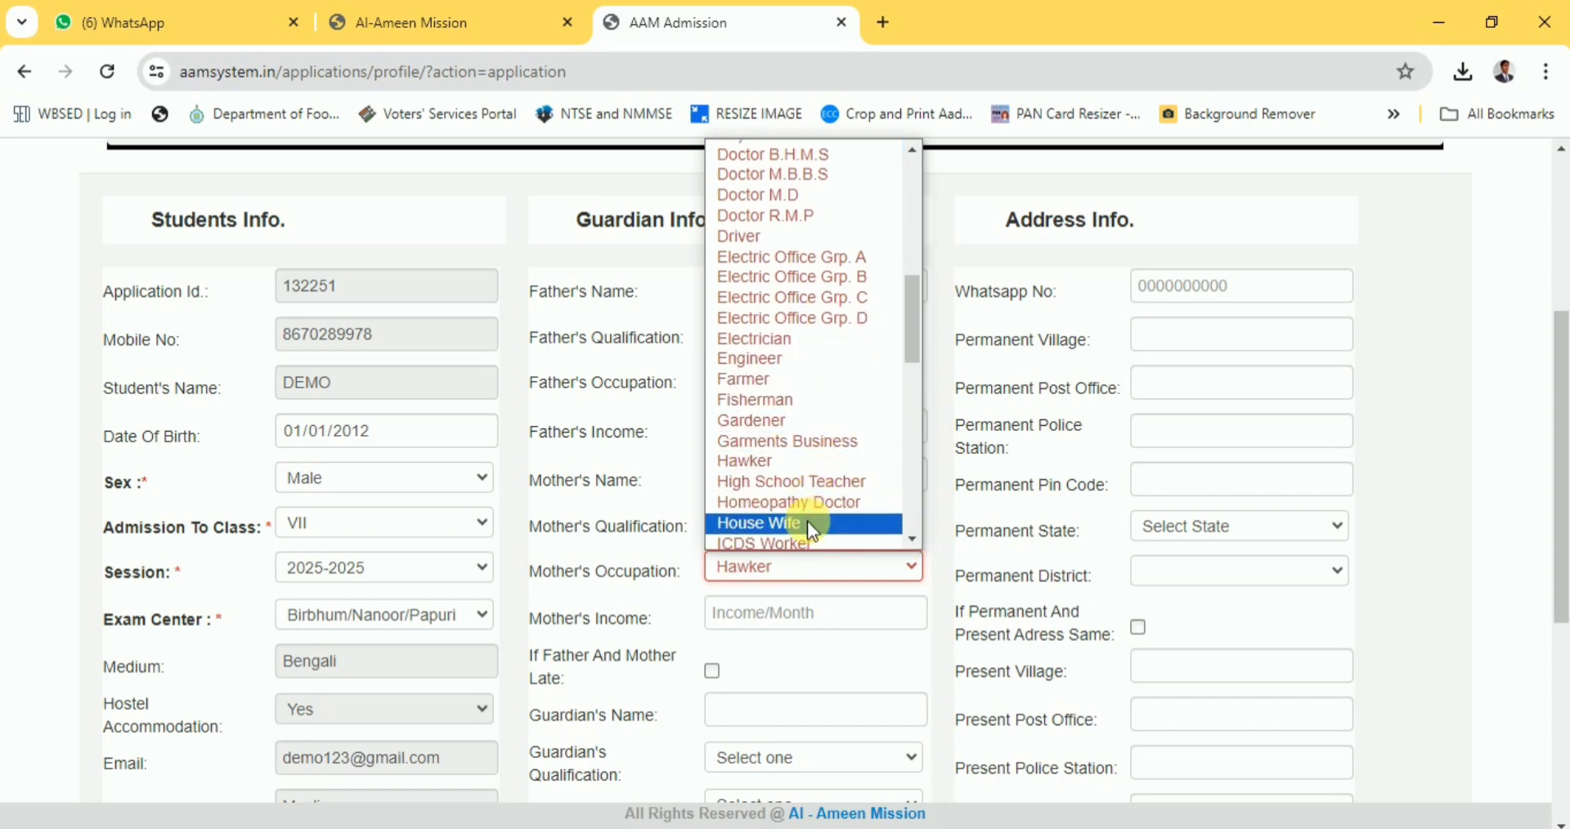
{"action": "left_click", "coordinate": [807, 521]}
{"action": "left_click", "coordinate": [802, 615]}
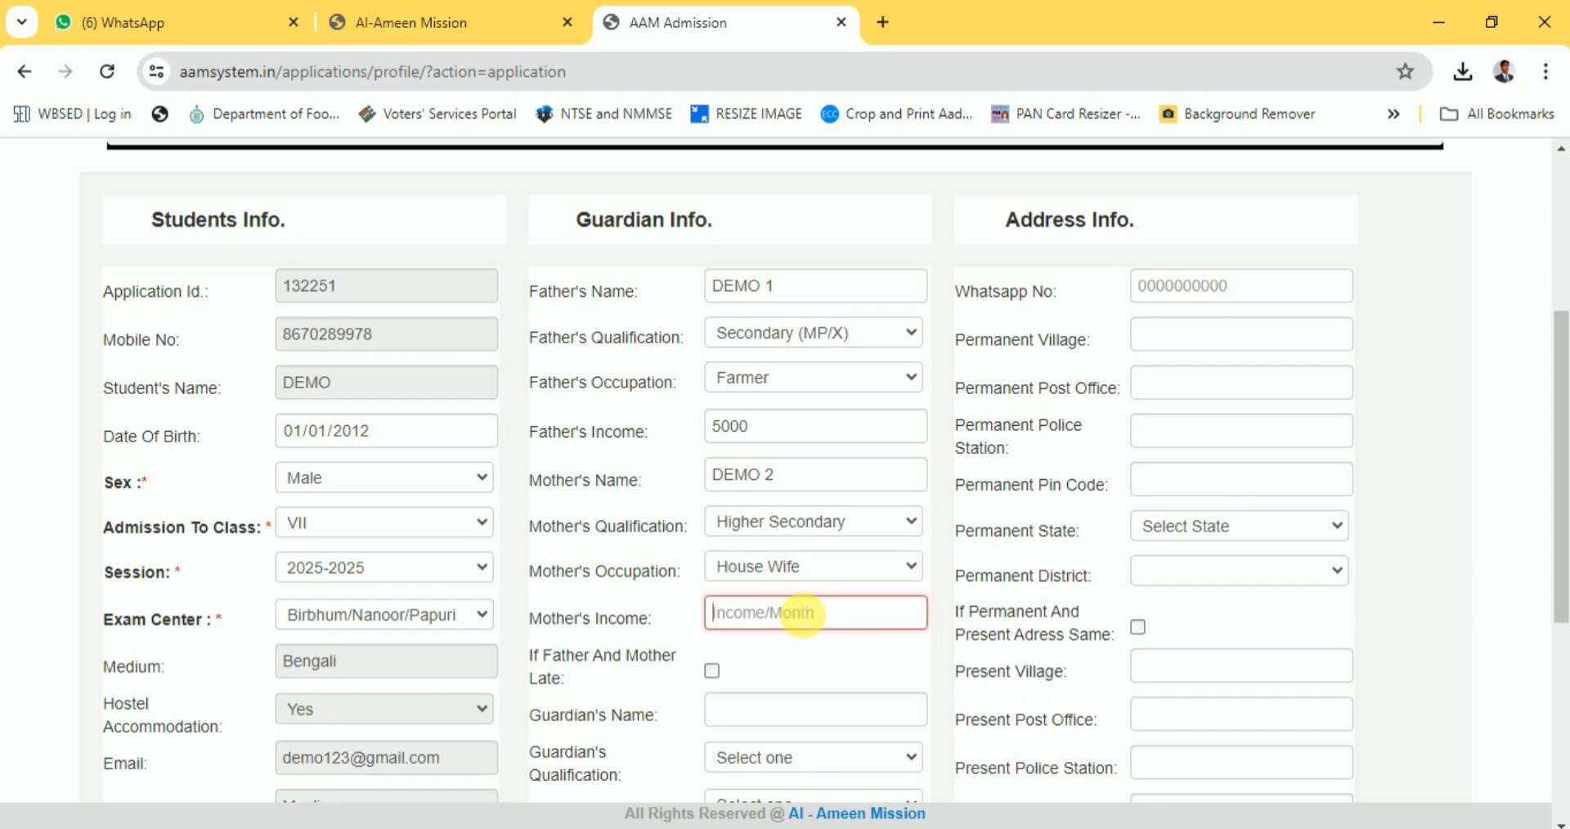
{"action": "type", "text": "00"}
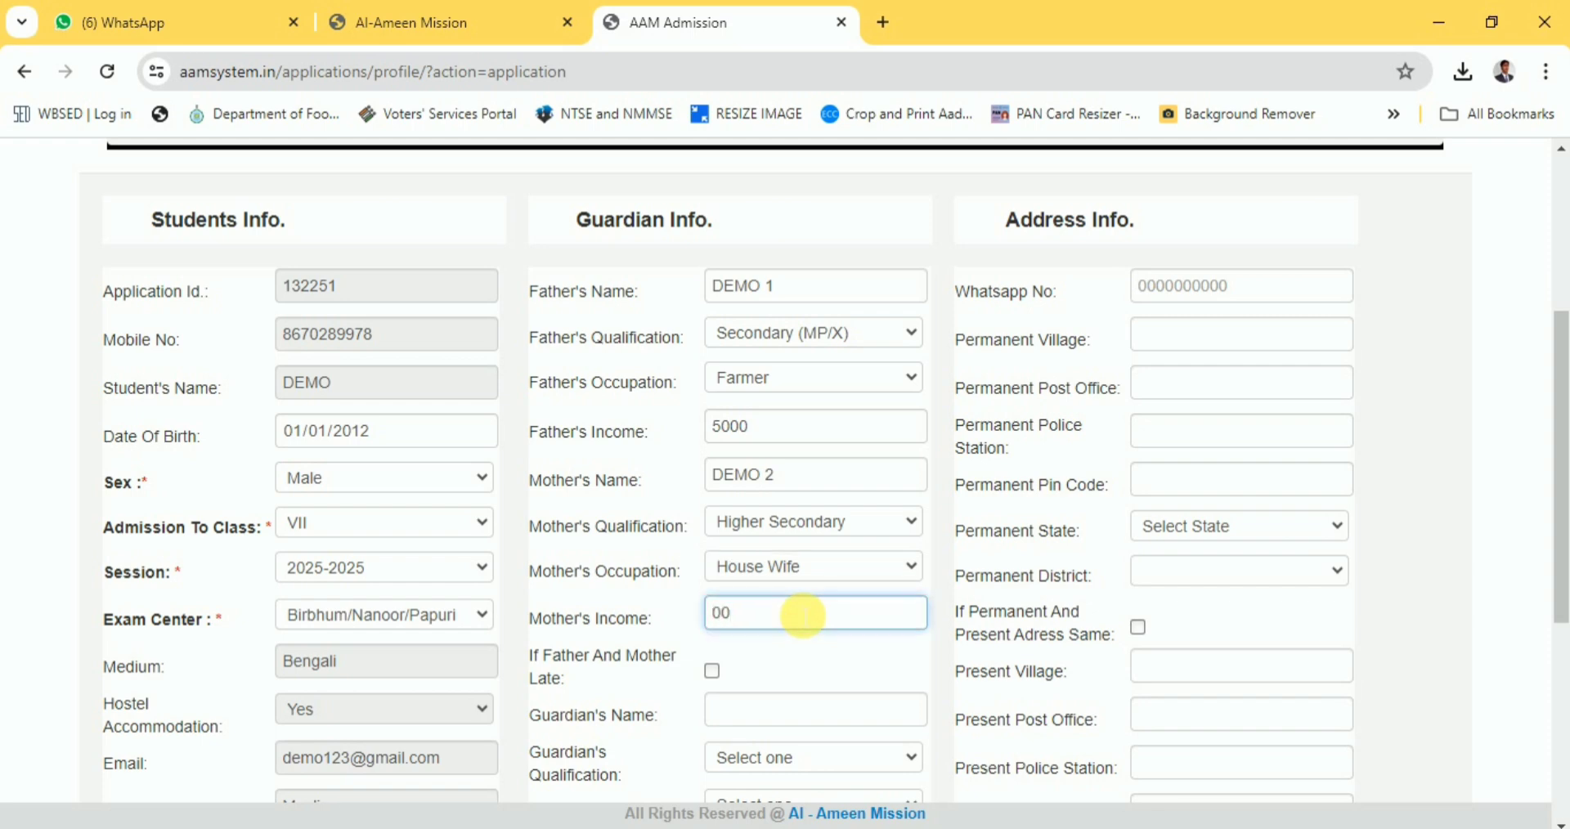
{"action": "scroll", "coordinate": [782, 654], "scroll_direction": "down", "scroll_amount": 2}
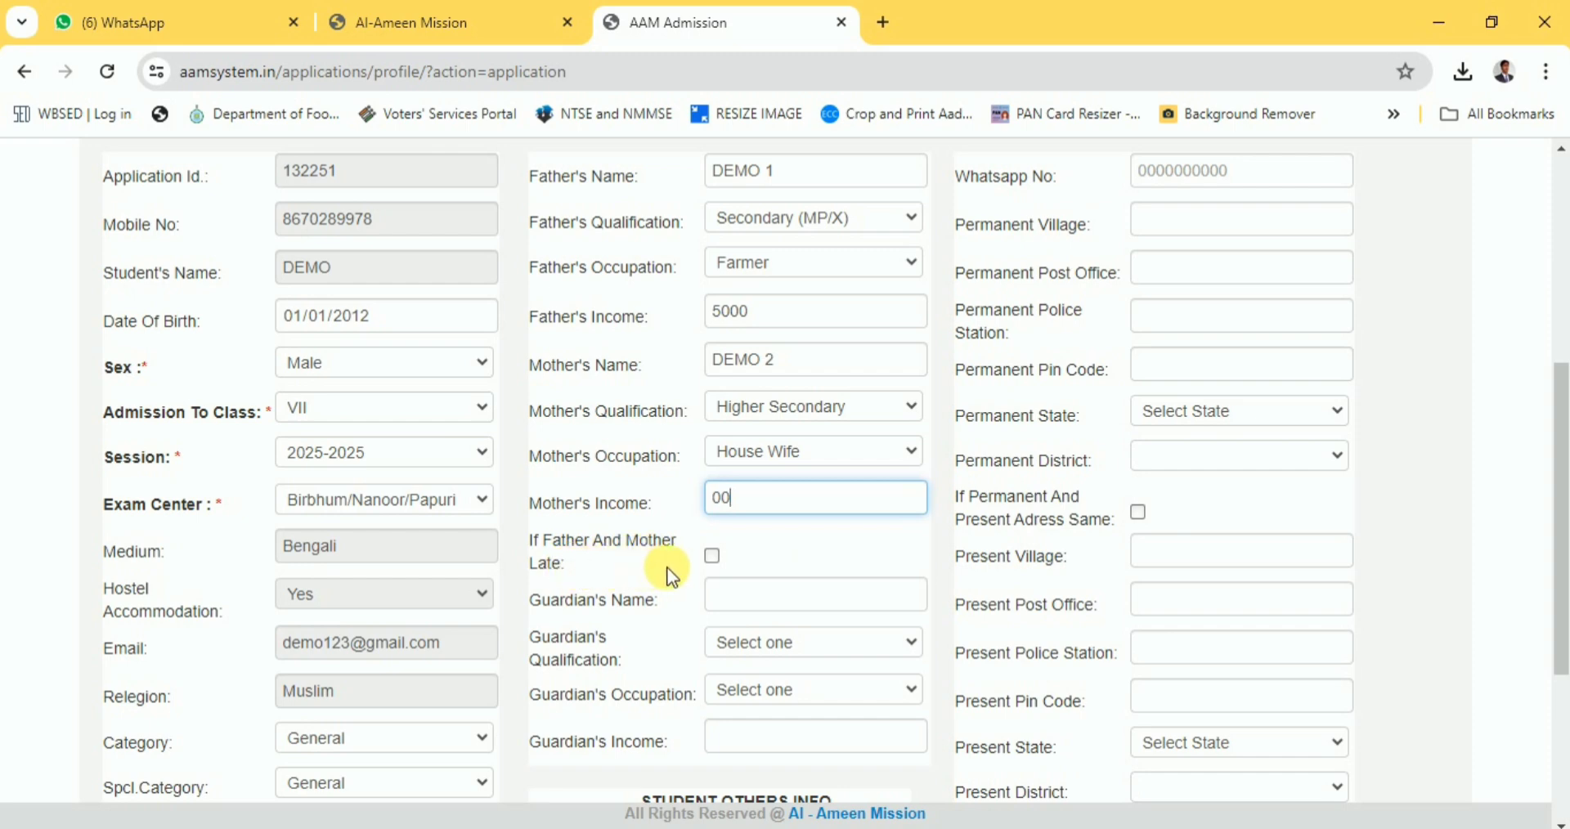
{"action": "scroll", "coordinate": [754, 550], "scroll_direction": "down", "scroll_amount": 2}
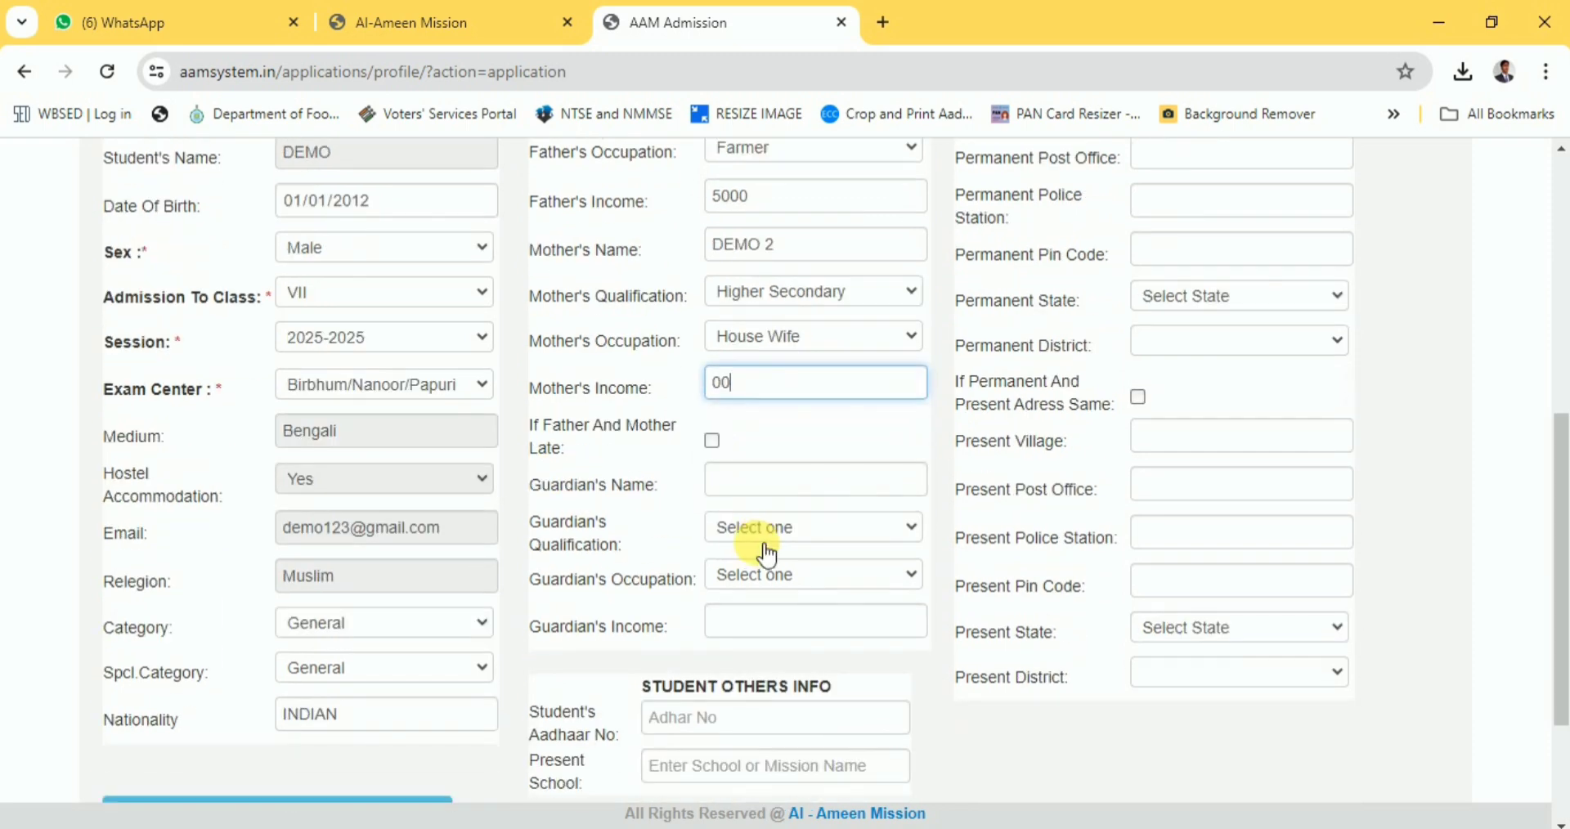
{"action": "left_click", "coordinate": [712, 442]}
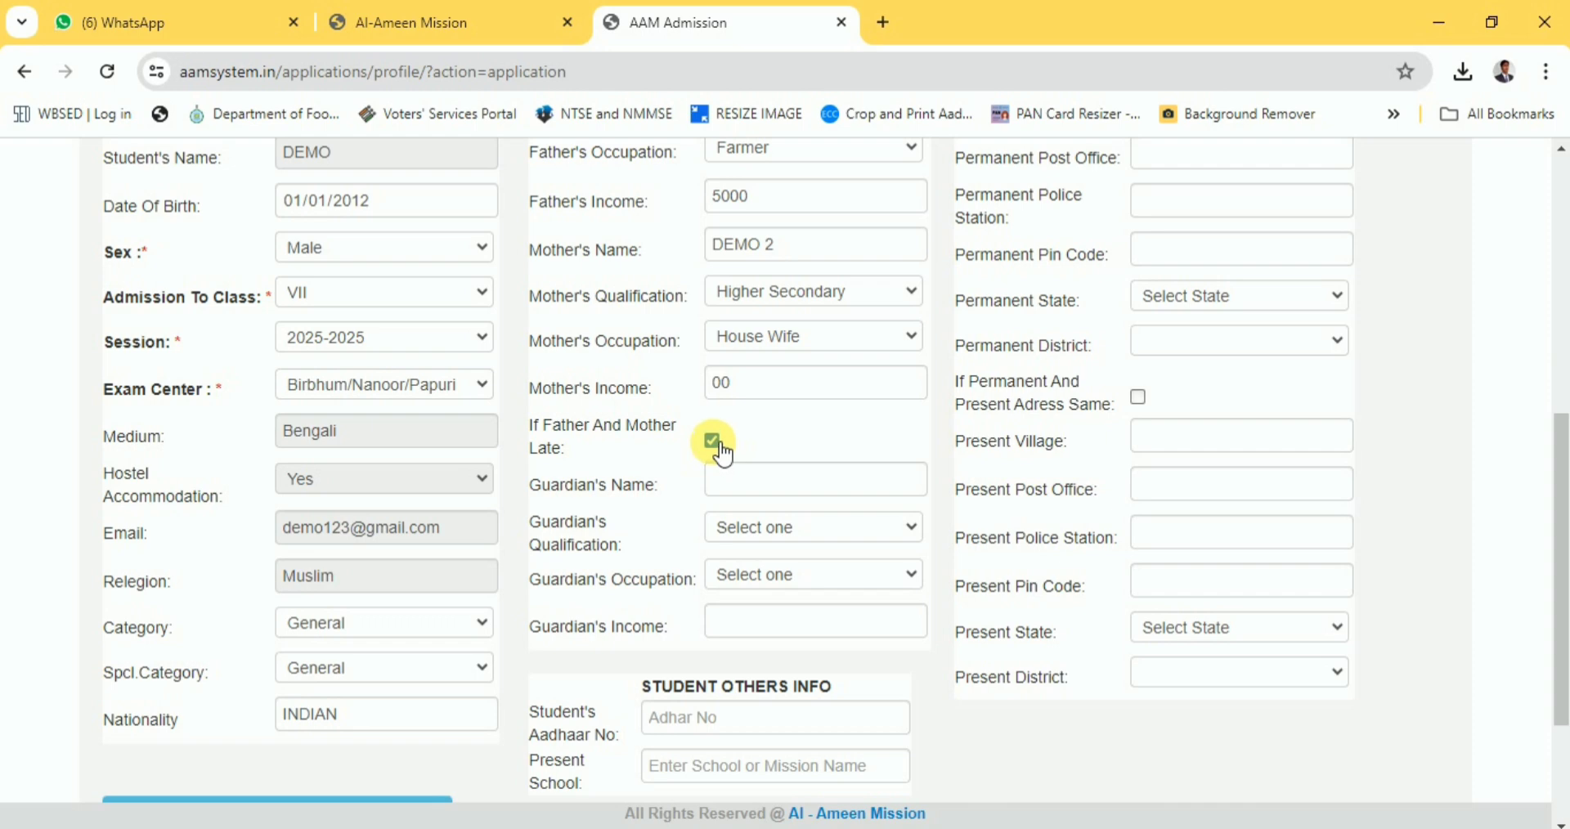
{"action": "left_click", "coordinate": [712, 442]}
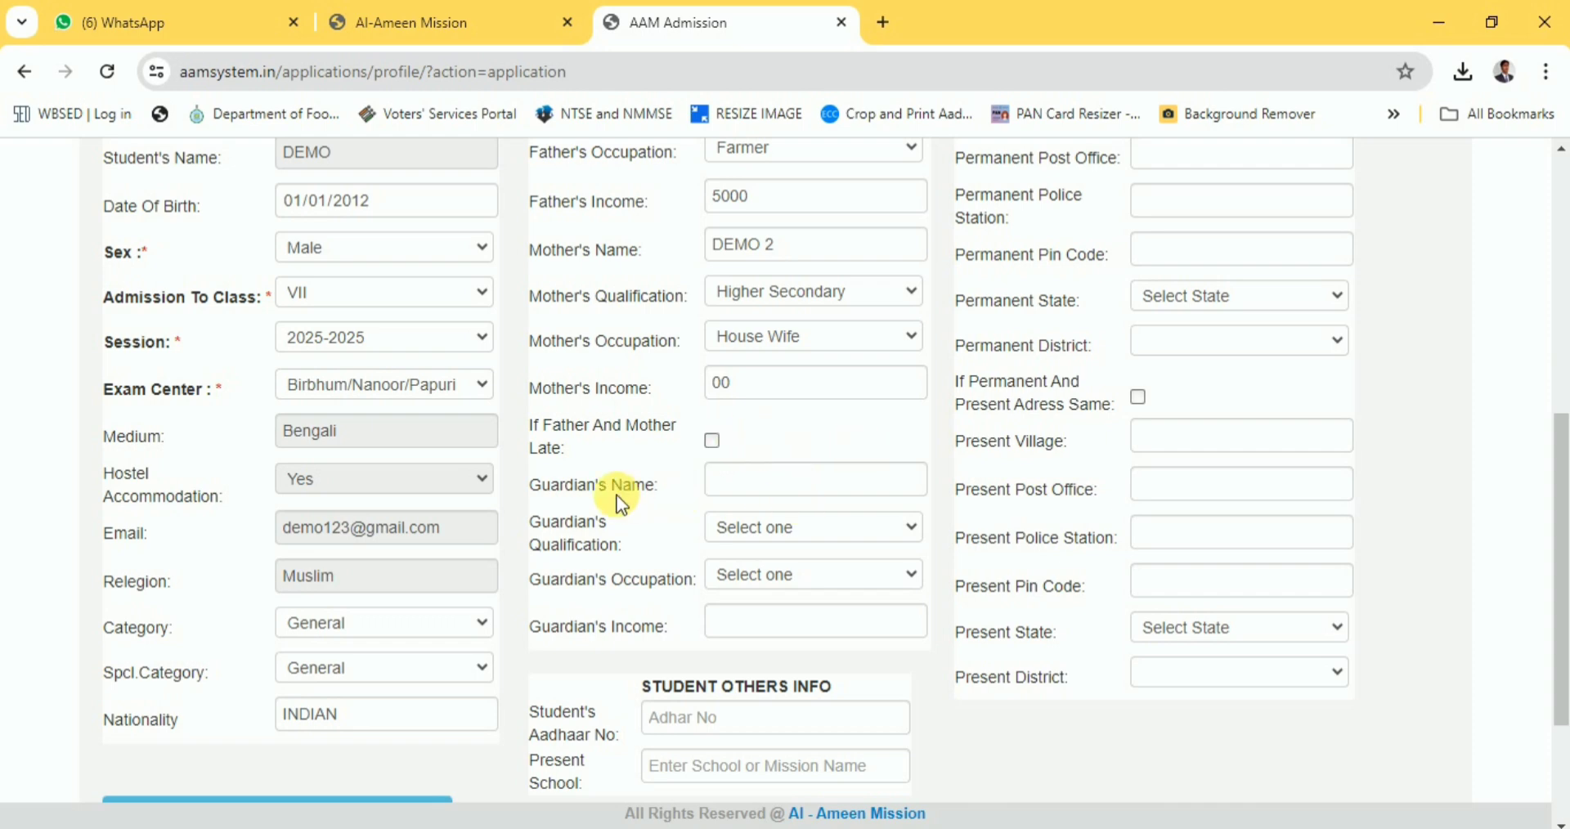
{"action": "left_click", "coordinate": [712, 440]}
{"action": "left_click", "coordinate": [740, 488]}
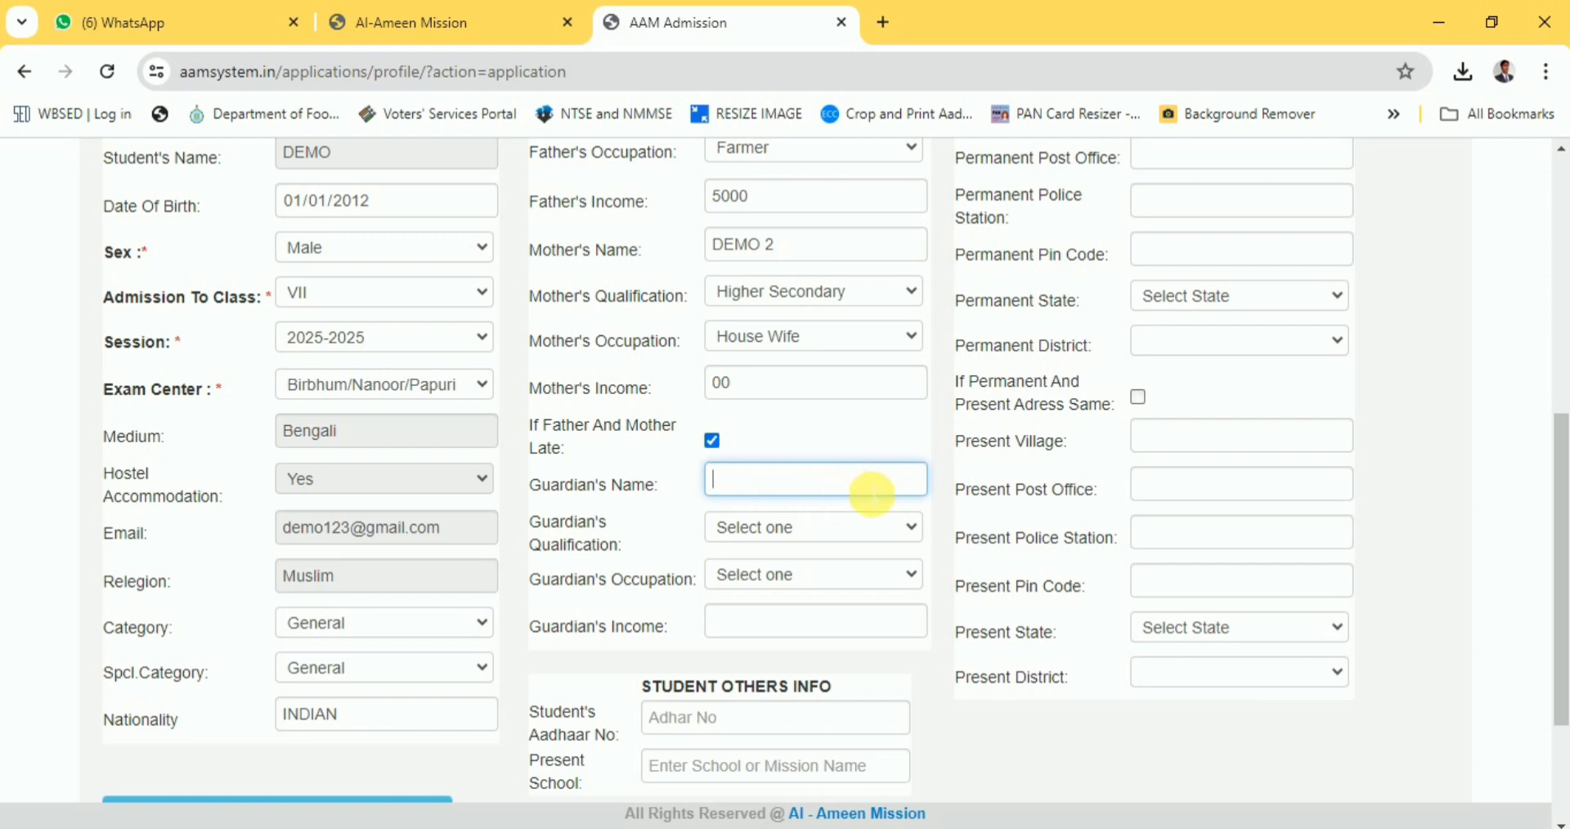
{"action": "left_click", "coordinate": [784, 532]}
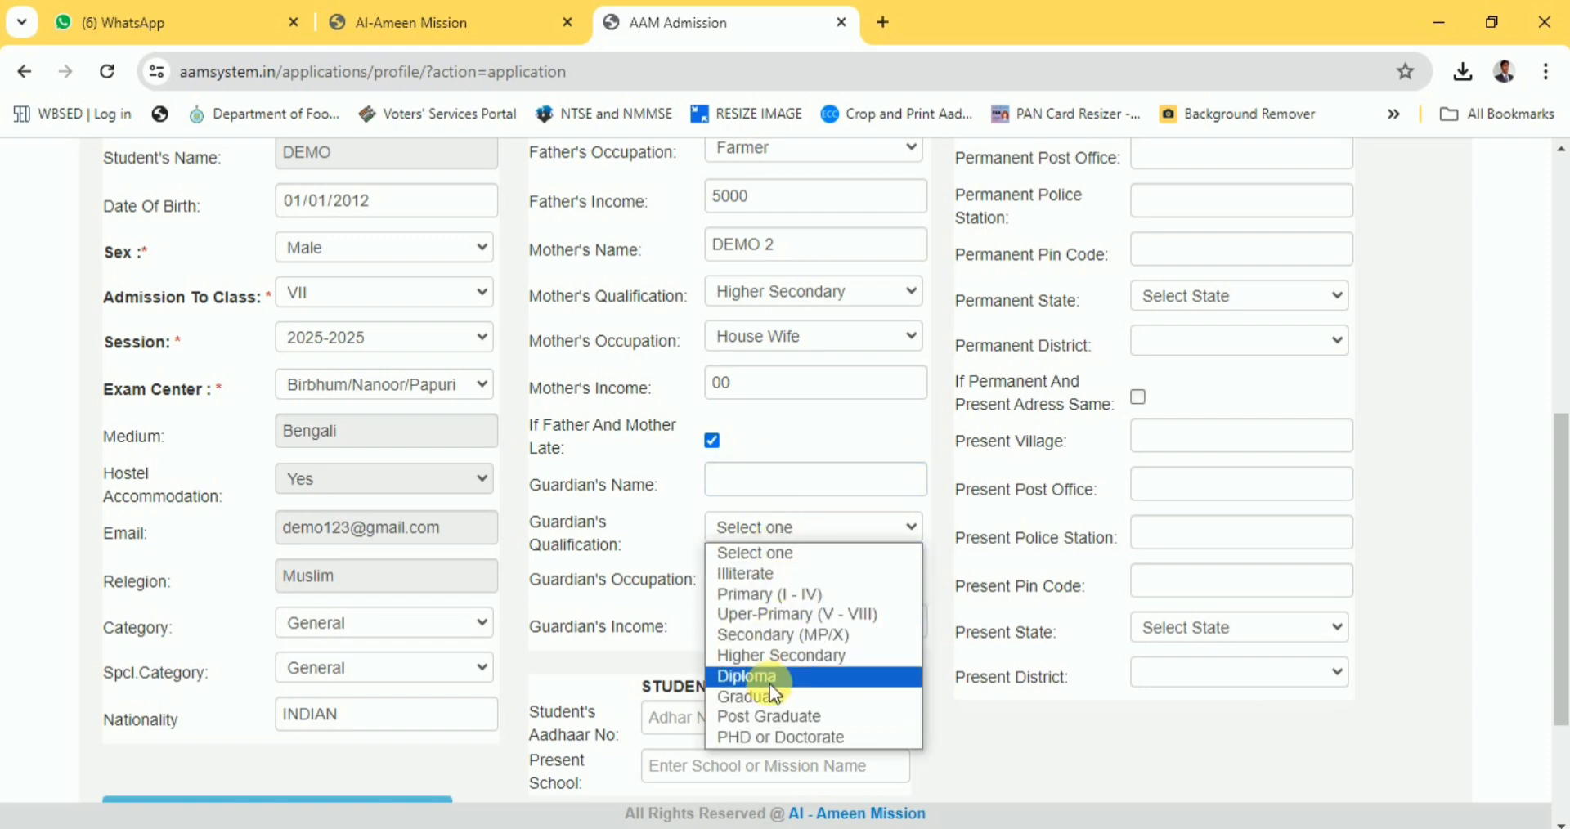
{"action": "left_click", "coordinate": [725, 556]}
{"action": "left_click", "coordinate": [750, 573]}
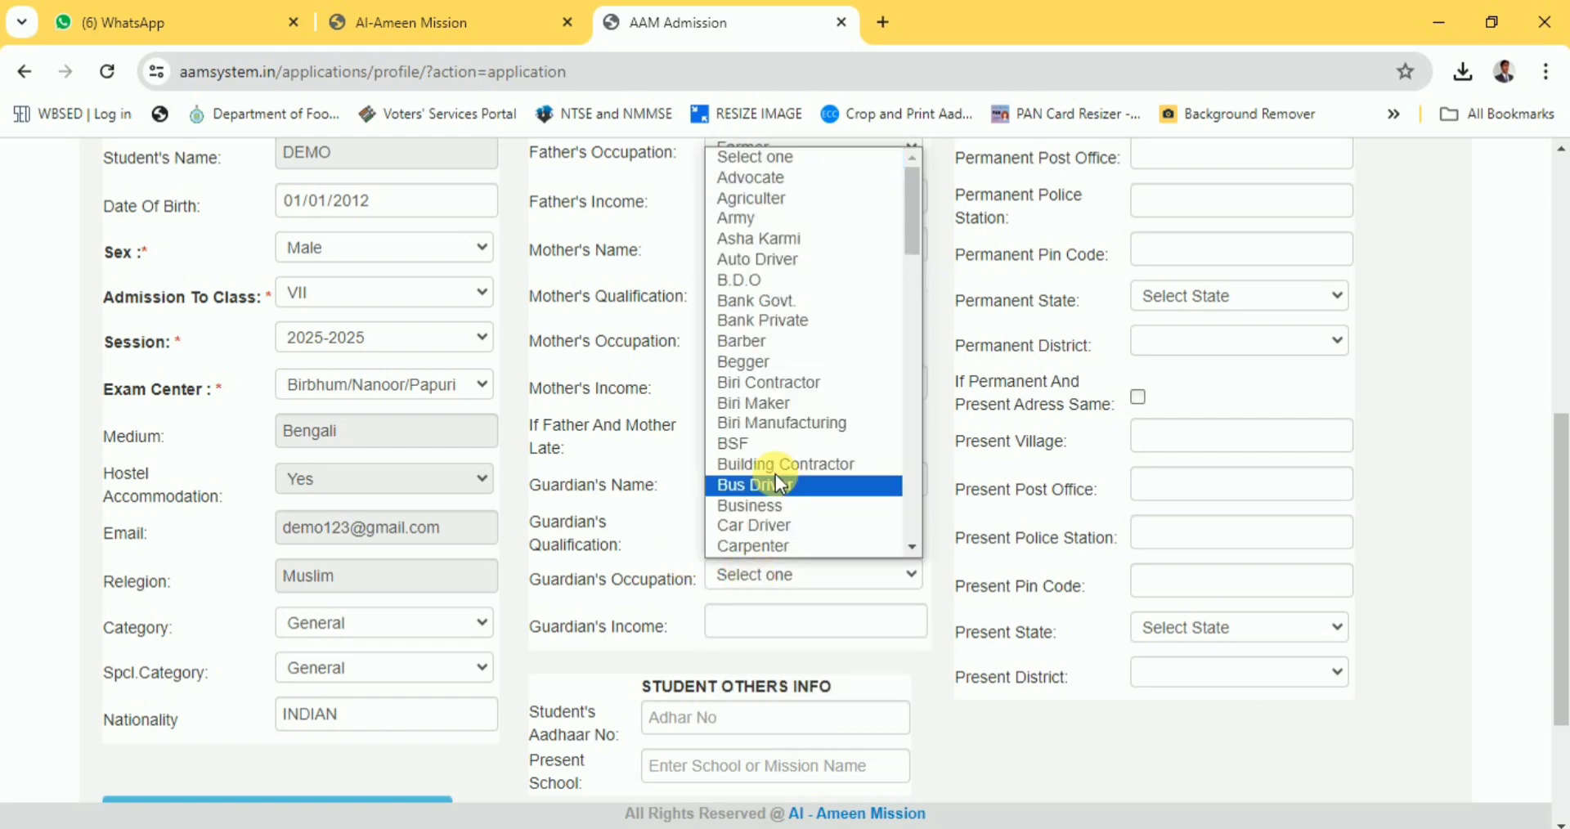
{"action": "scroll", "coordinate": [812, 494], "scroll_direction": "down", "scroll_amount": 5}
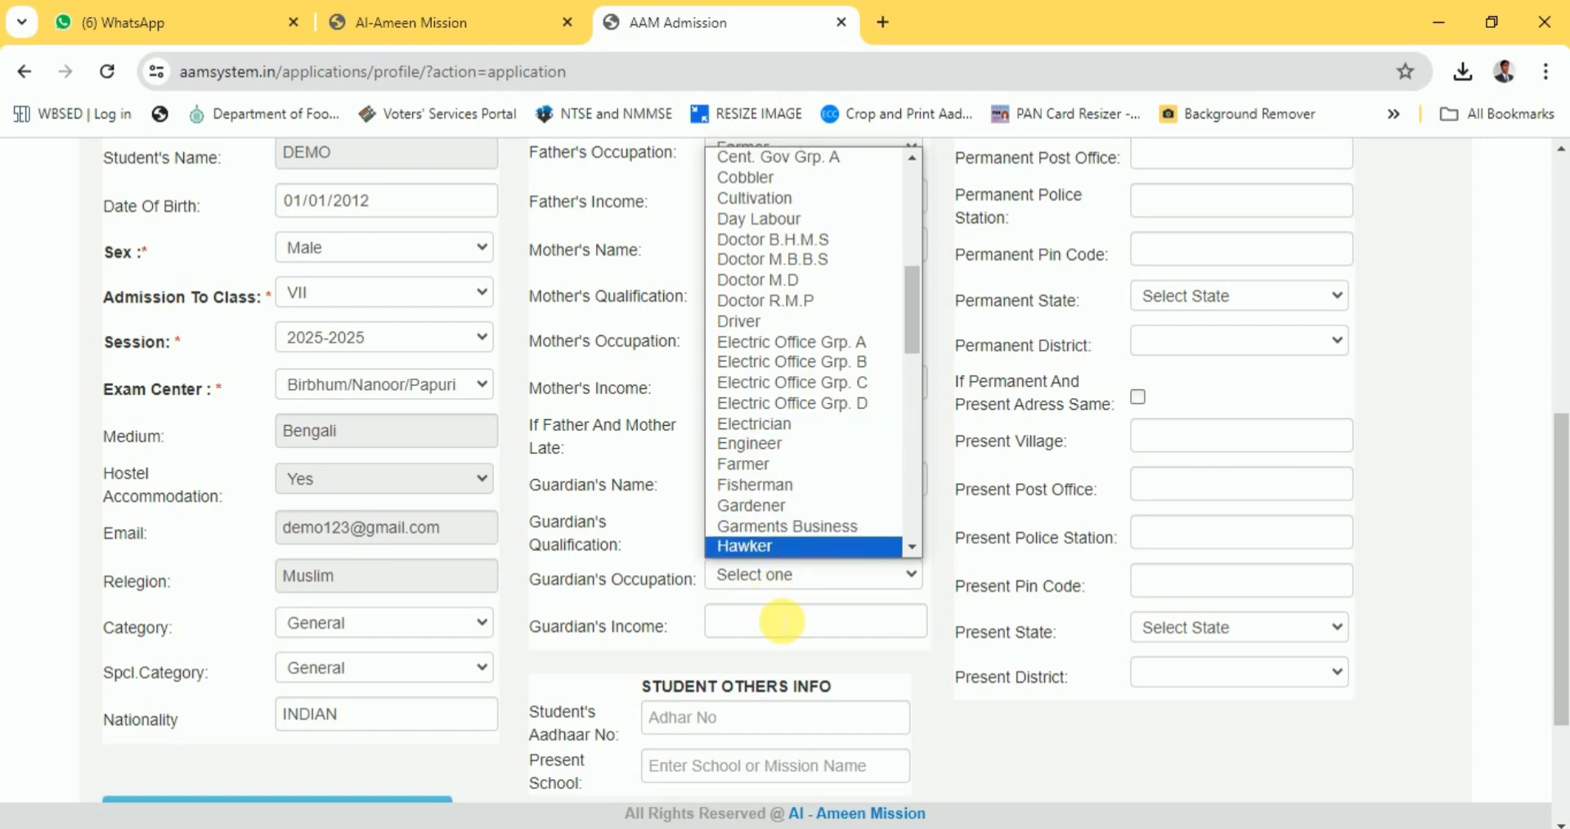
{"action": "left_click", "coordinate": [781, 621]}
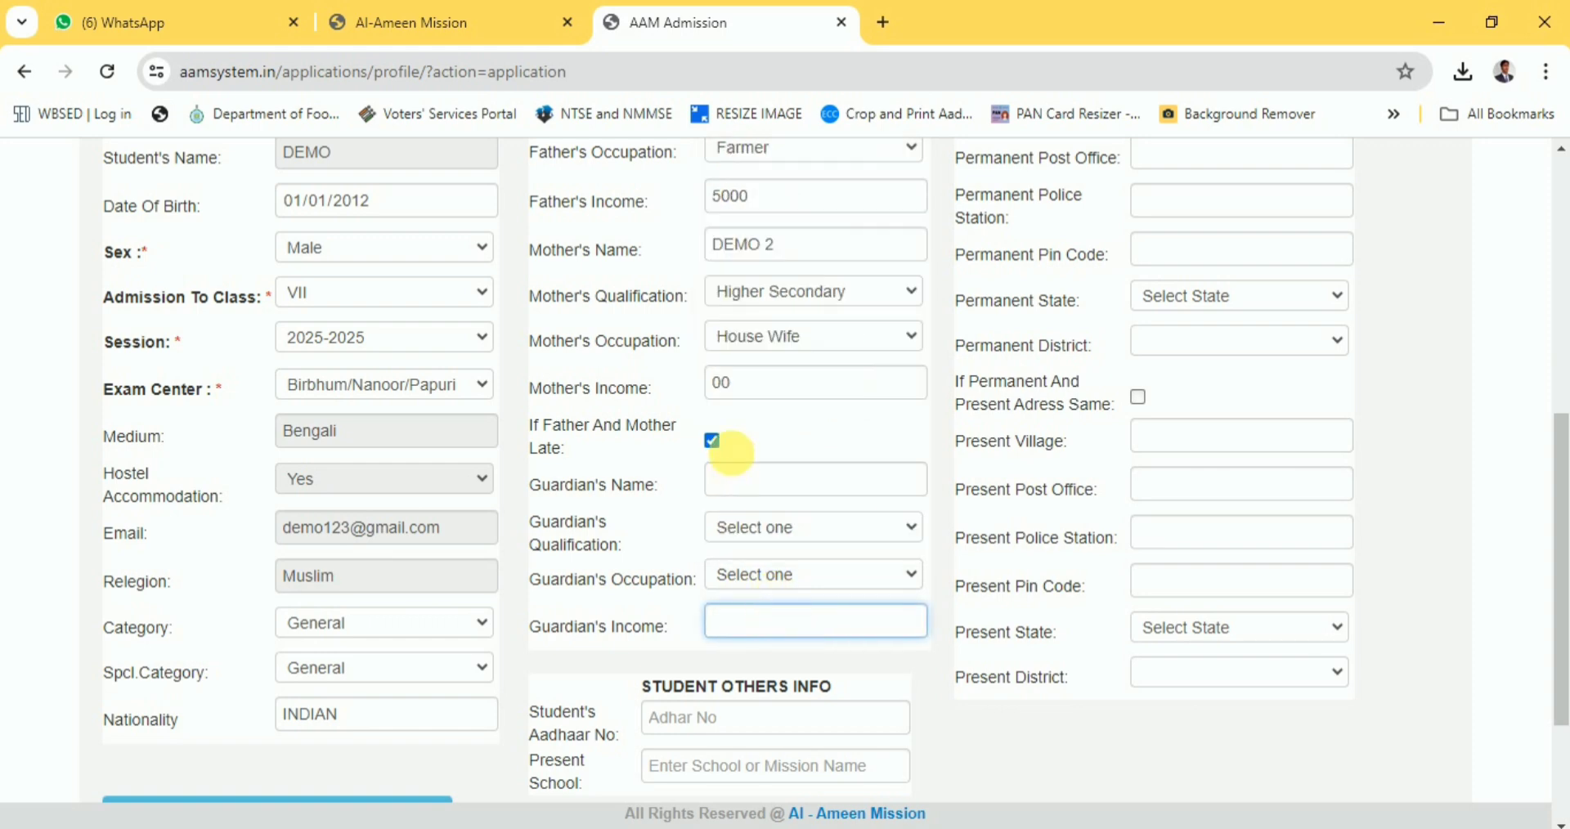
{"action": "left_click", "coordinate": [713, 442]}
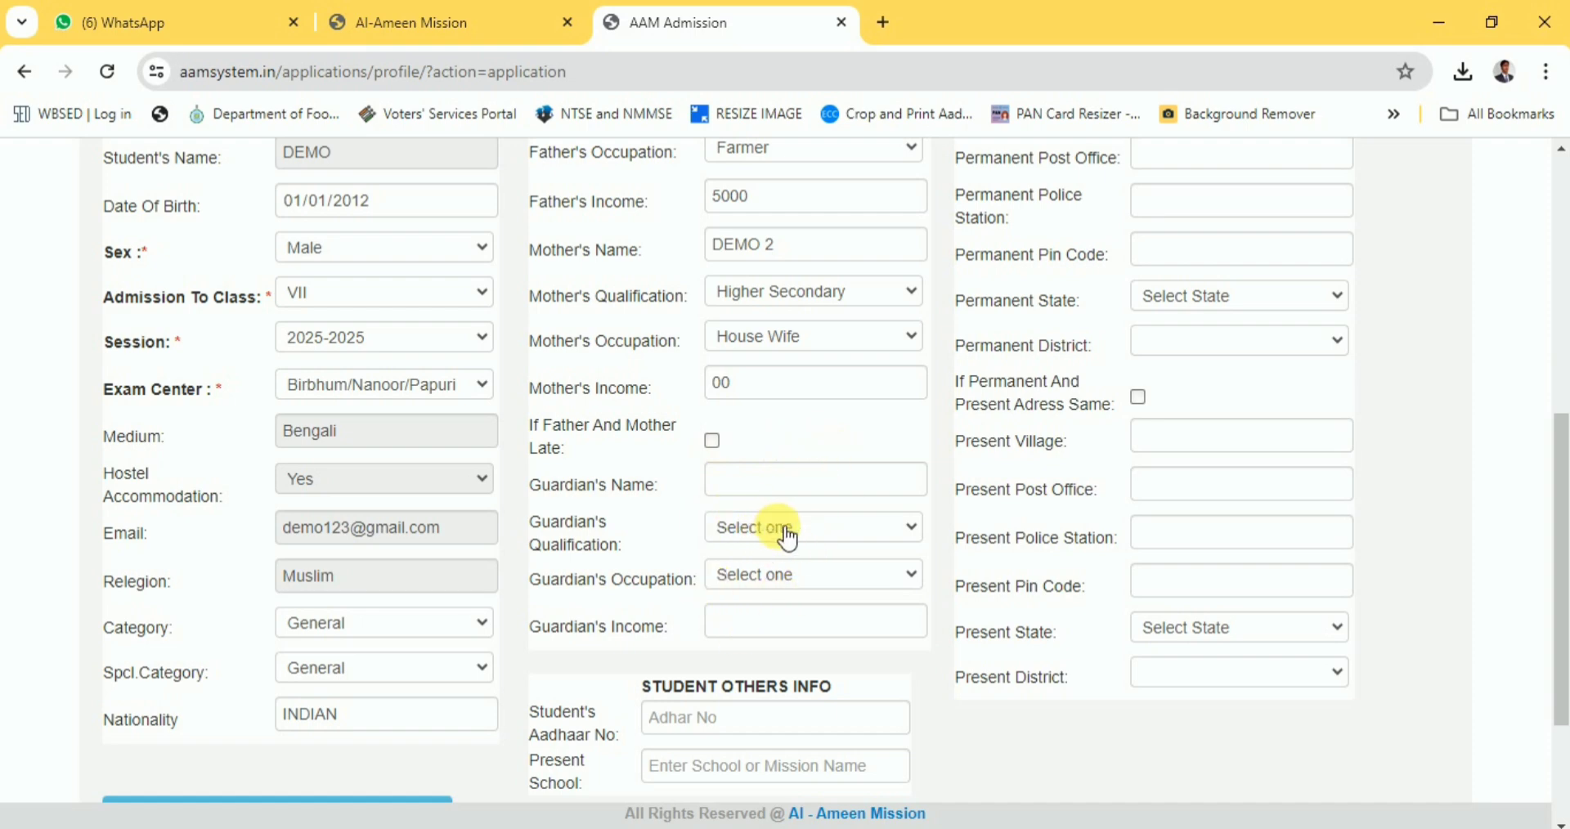
Enter the student's Aadhaar number and make Present School read DEMO HIGH SCHOOL.
{"action": "scroll", "coordinate": [714, 532], "scroll_direction": "down", "scroll_amount": 2}
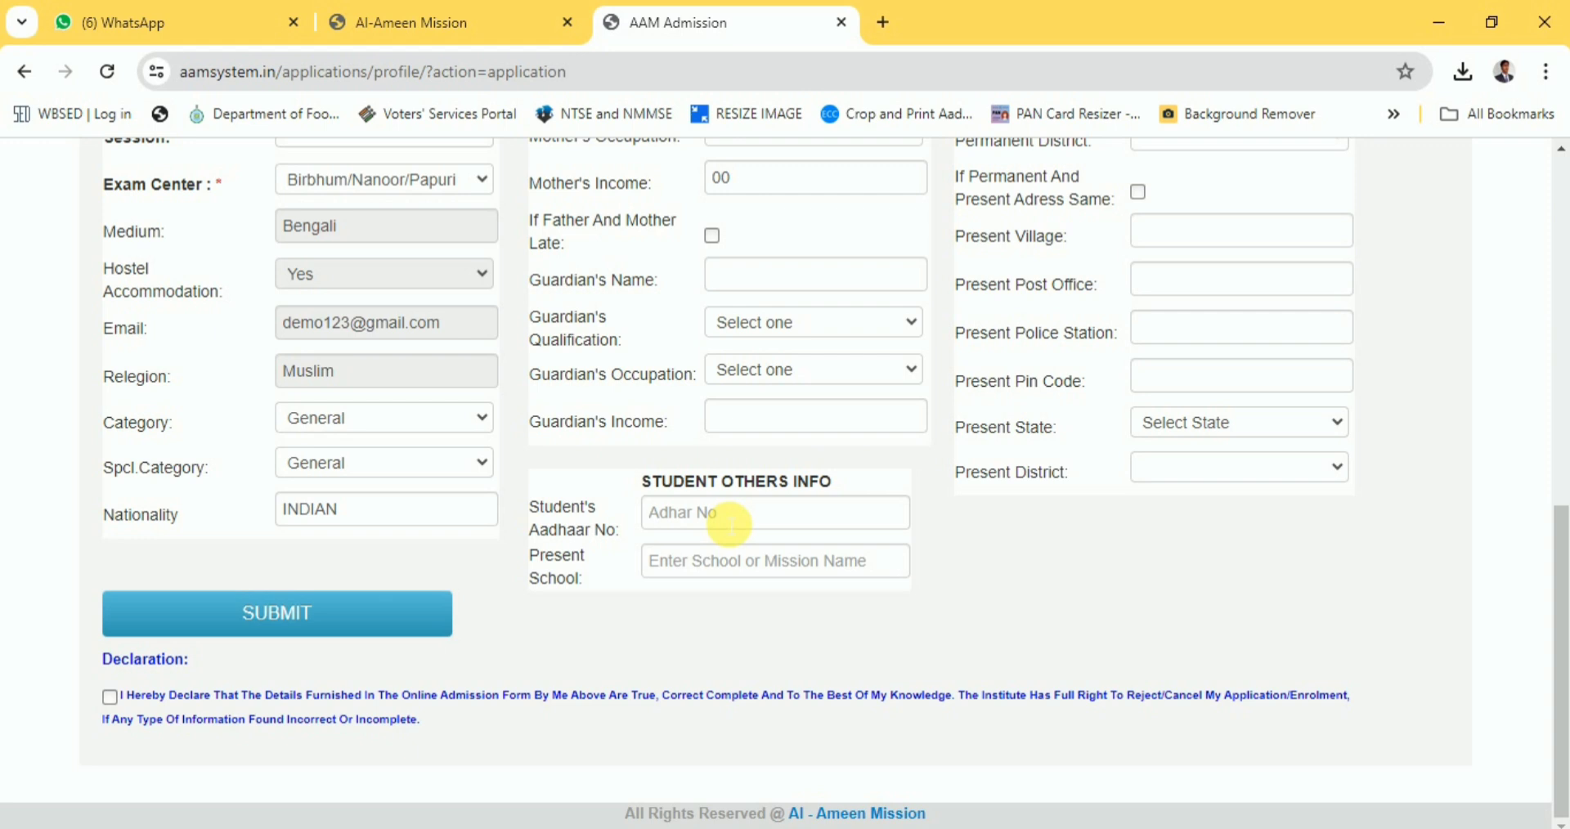
{"action": "left_click", "coordinate": [729, 524]}
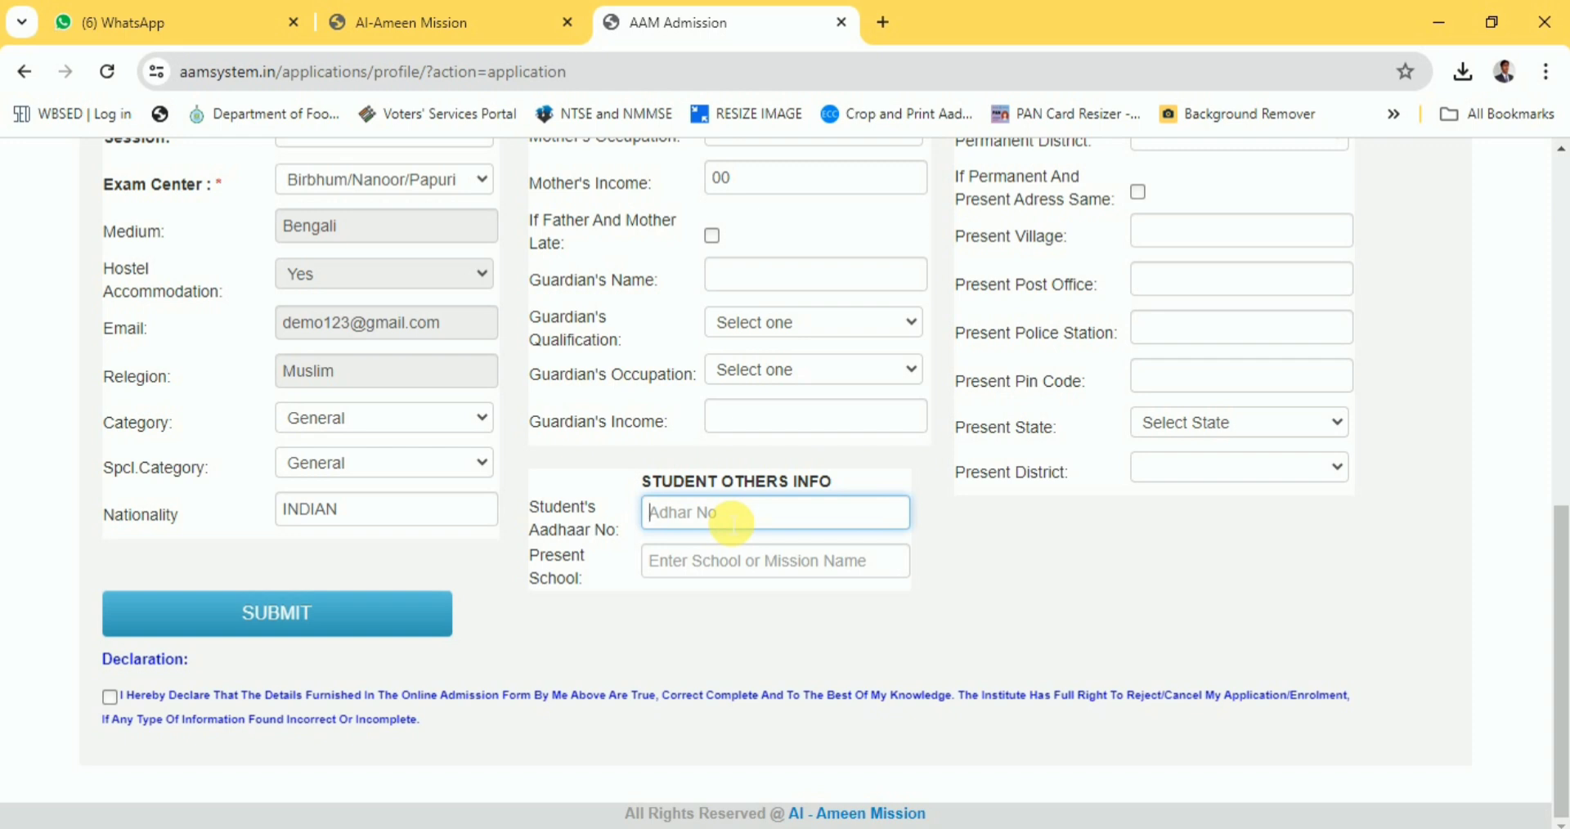
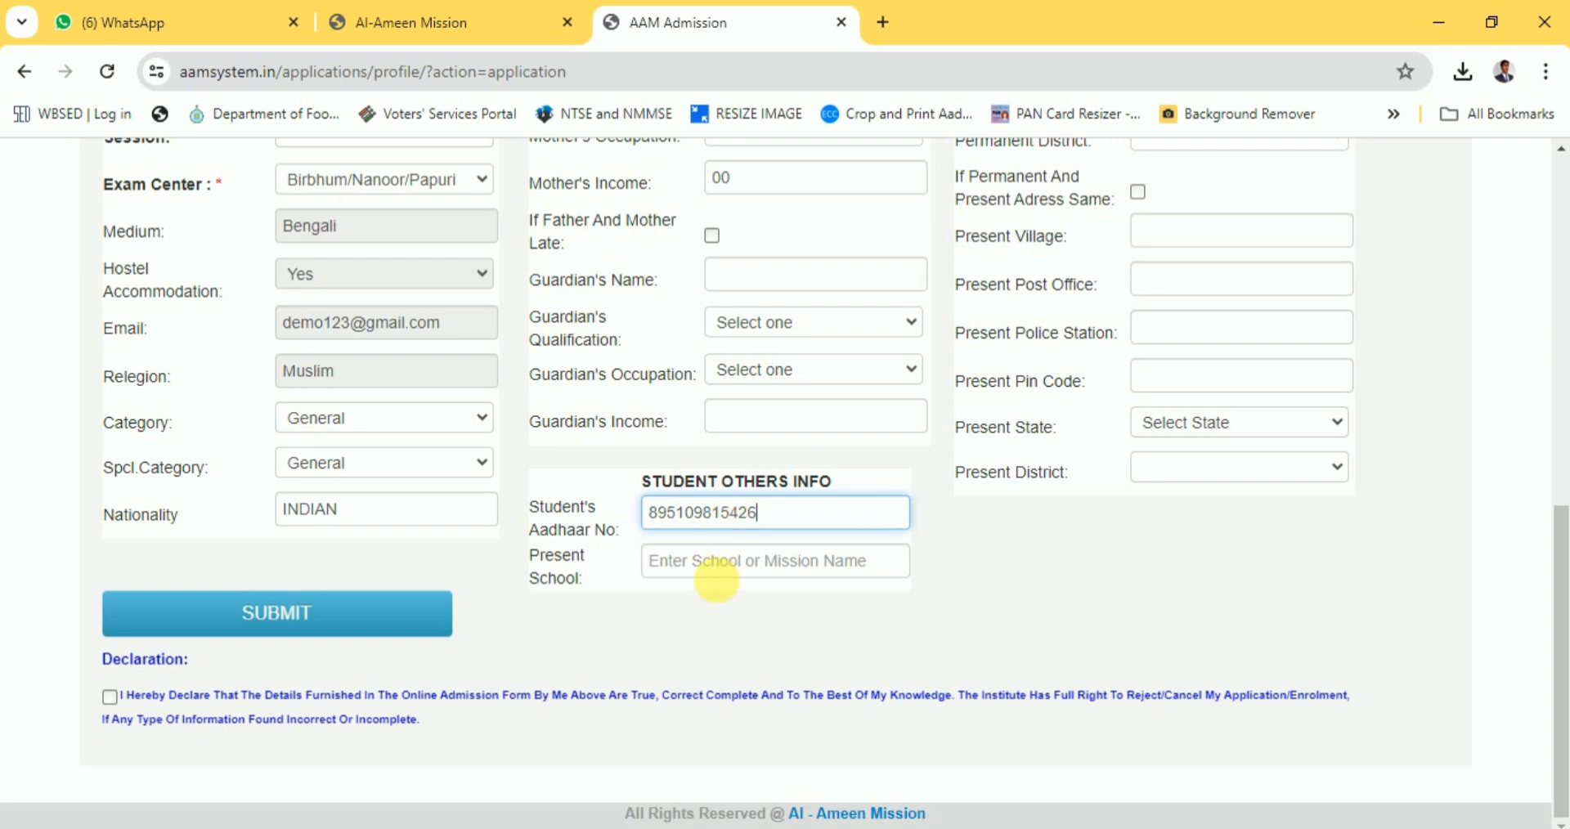
{"action": "left_click", "coordinate": [726, 573]}
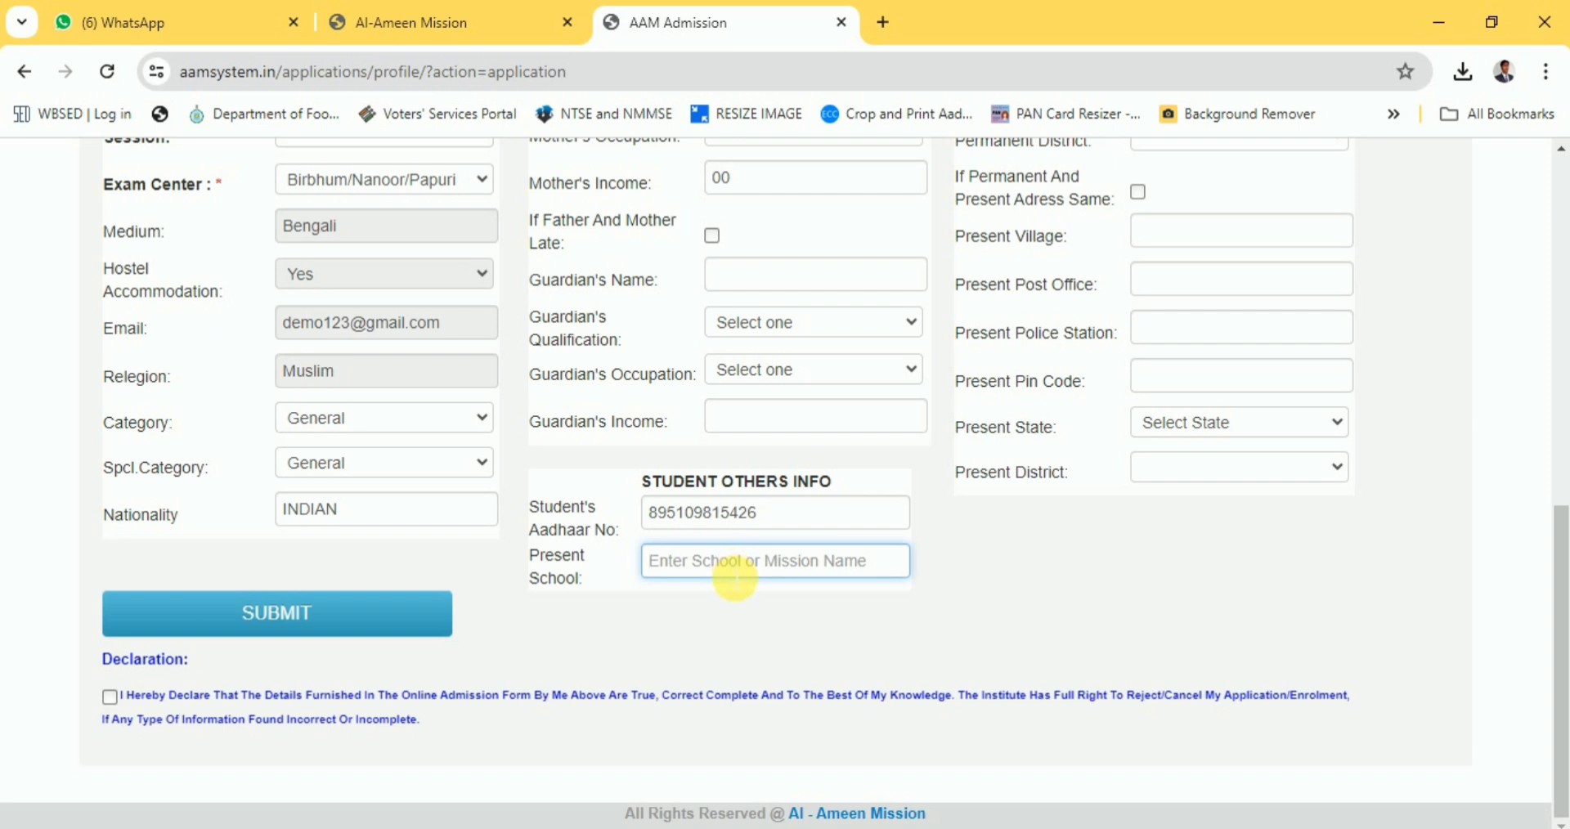
{"action": "type", "text": "DEMO "}
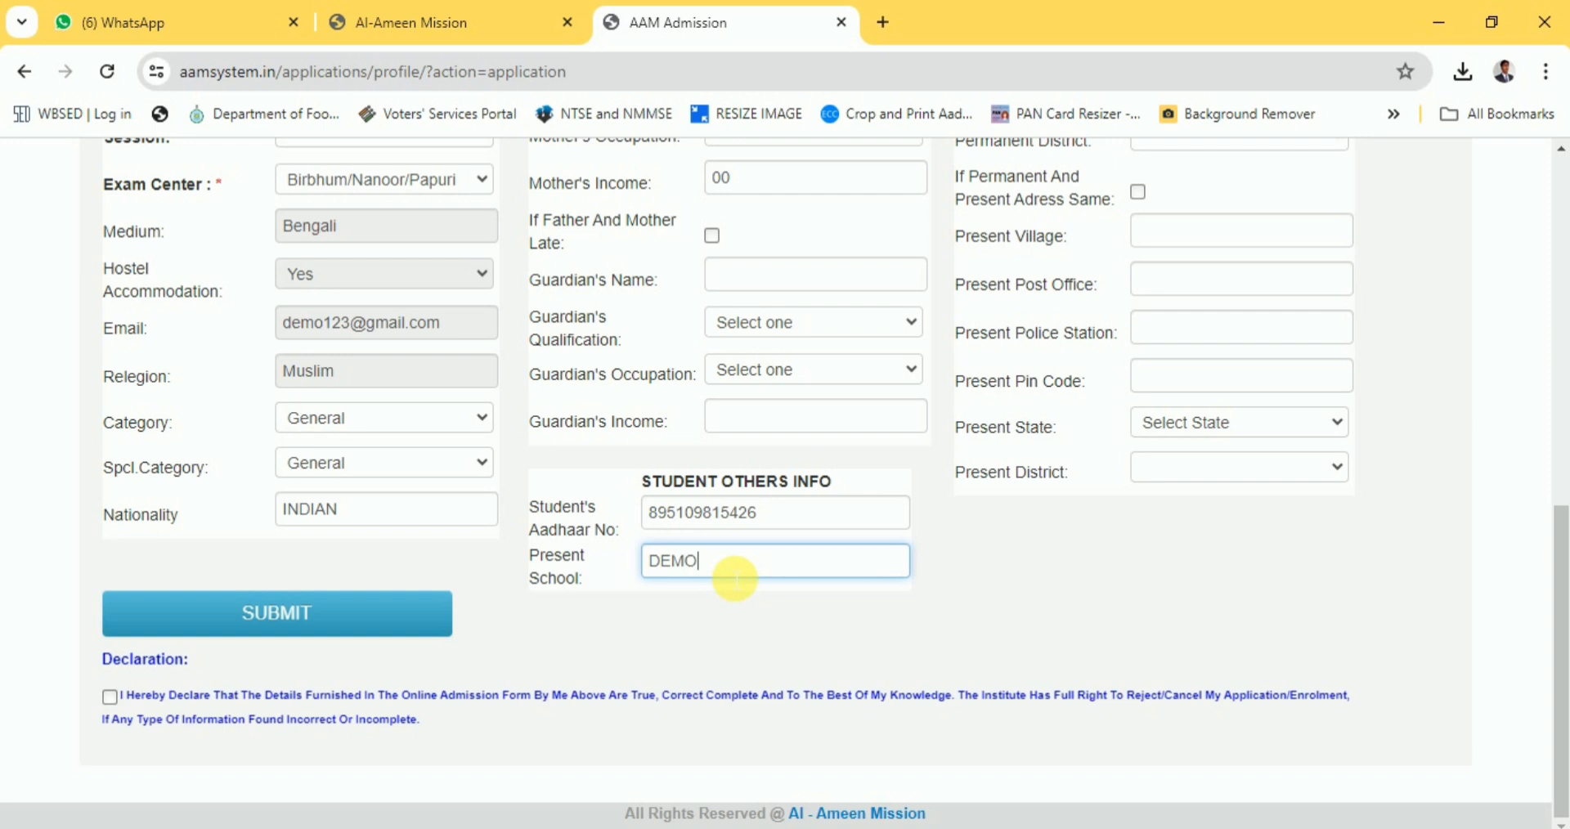
{"action": "type", "text": "SCHOOL"}
{"action": "left_click", "coordinate": [706, 562]}
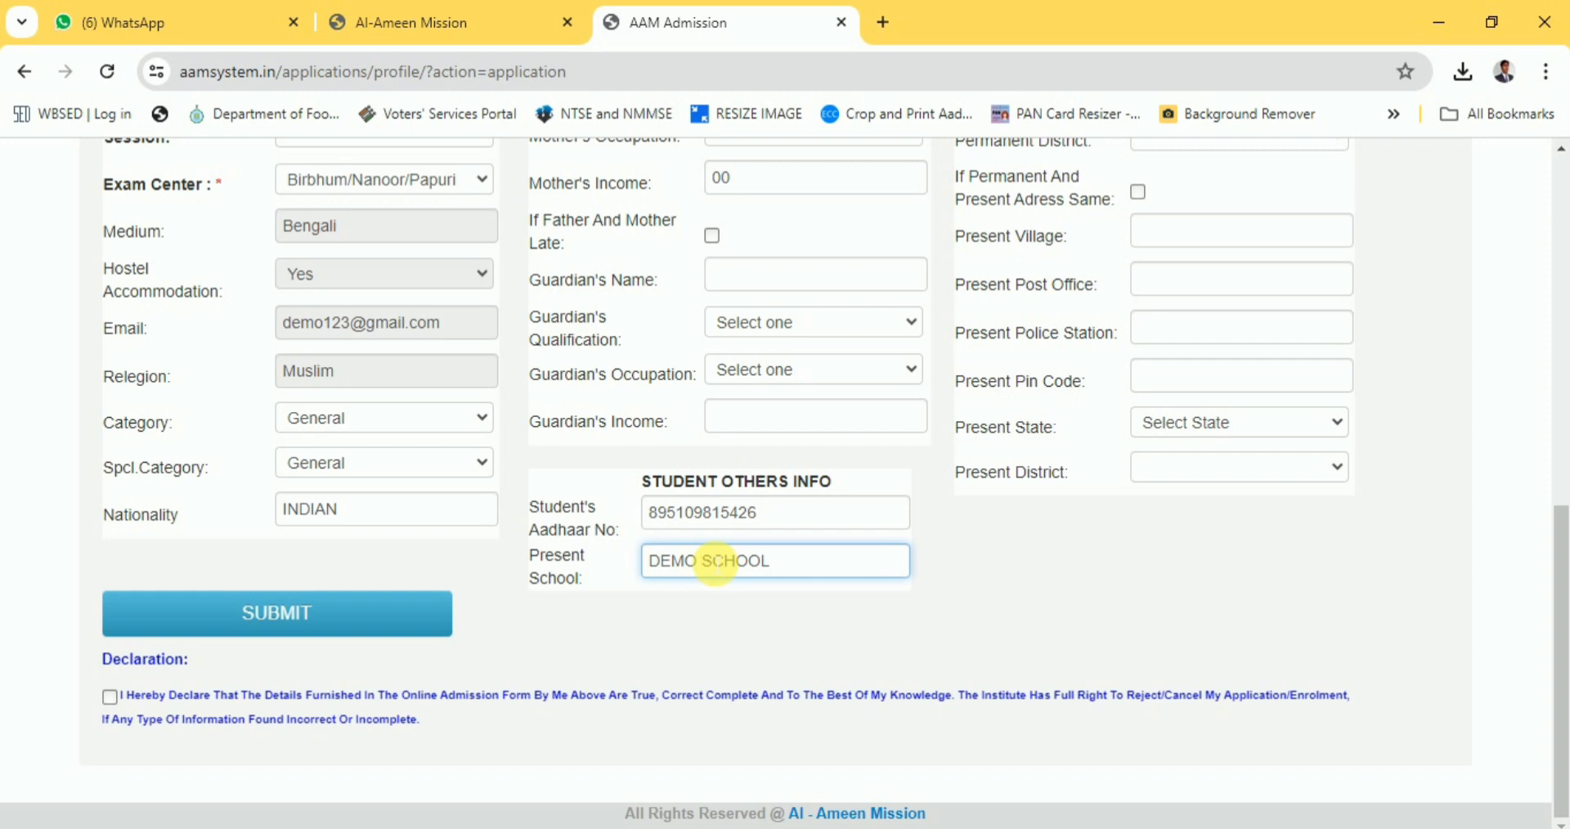
{"action": "type", "text": "HIGH"}
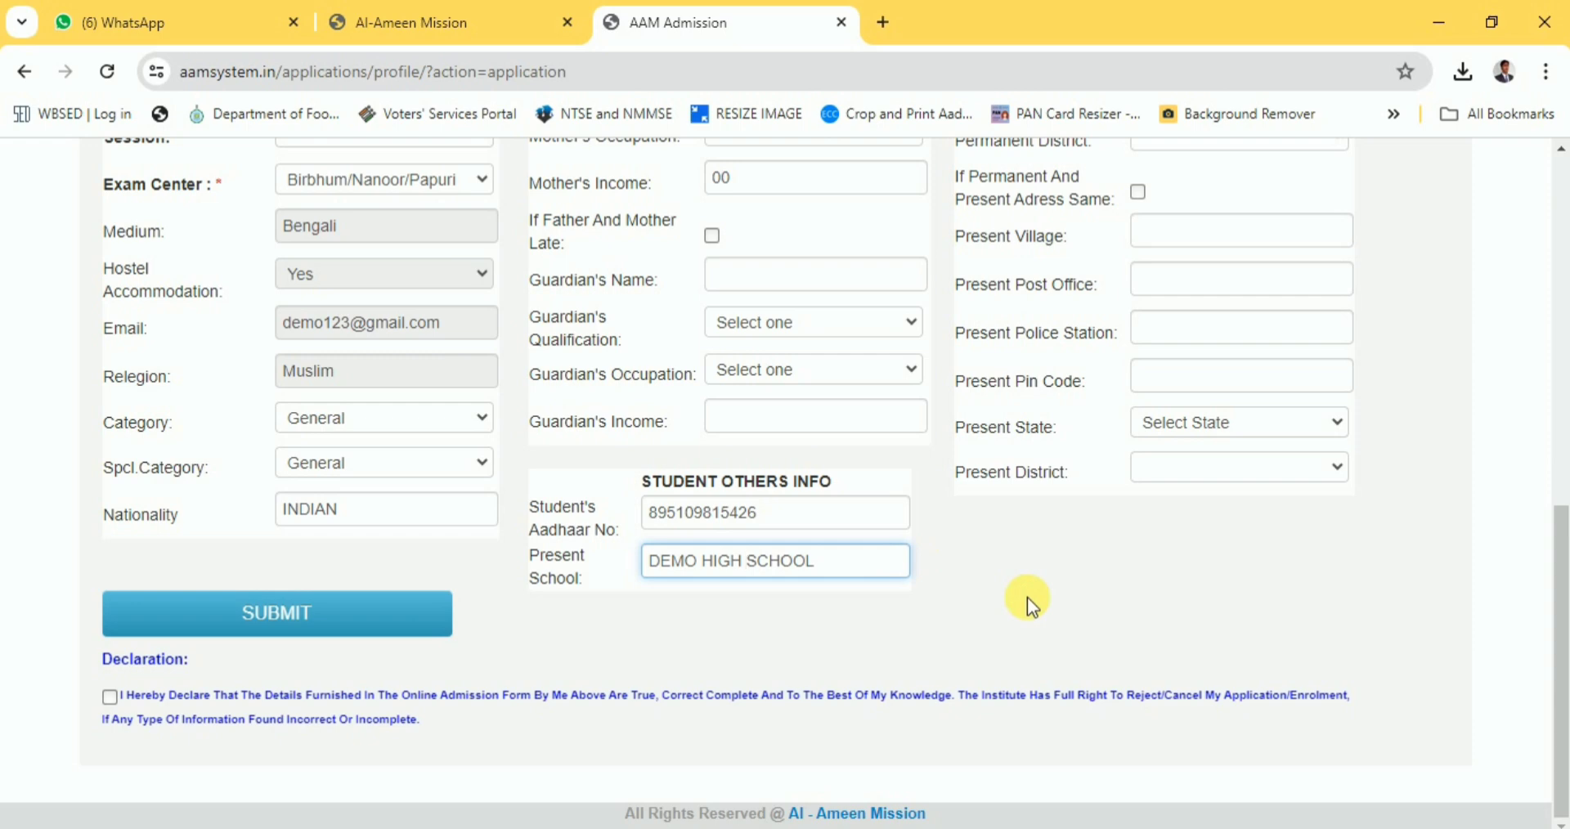
Enter the WhatsApp number and the permanent village, post office, police station and pin code.
{"action": "scroll", "coordinate": [1016, 578], "scroll_direction": "up", "scroll_amount": 6}
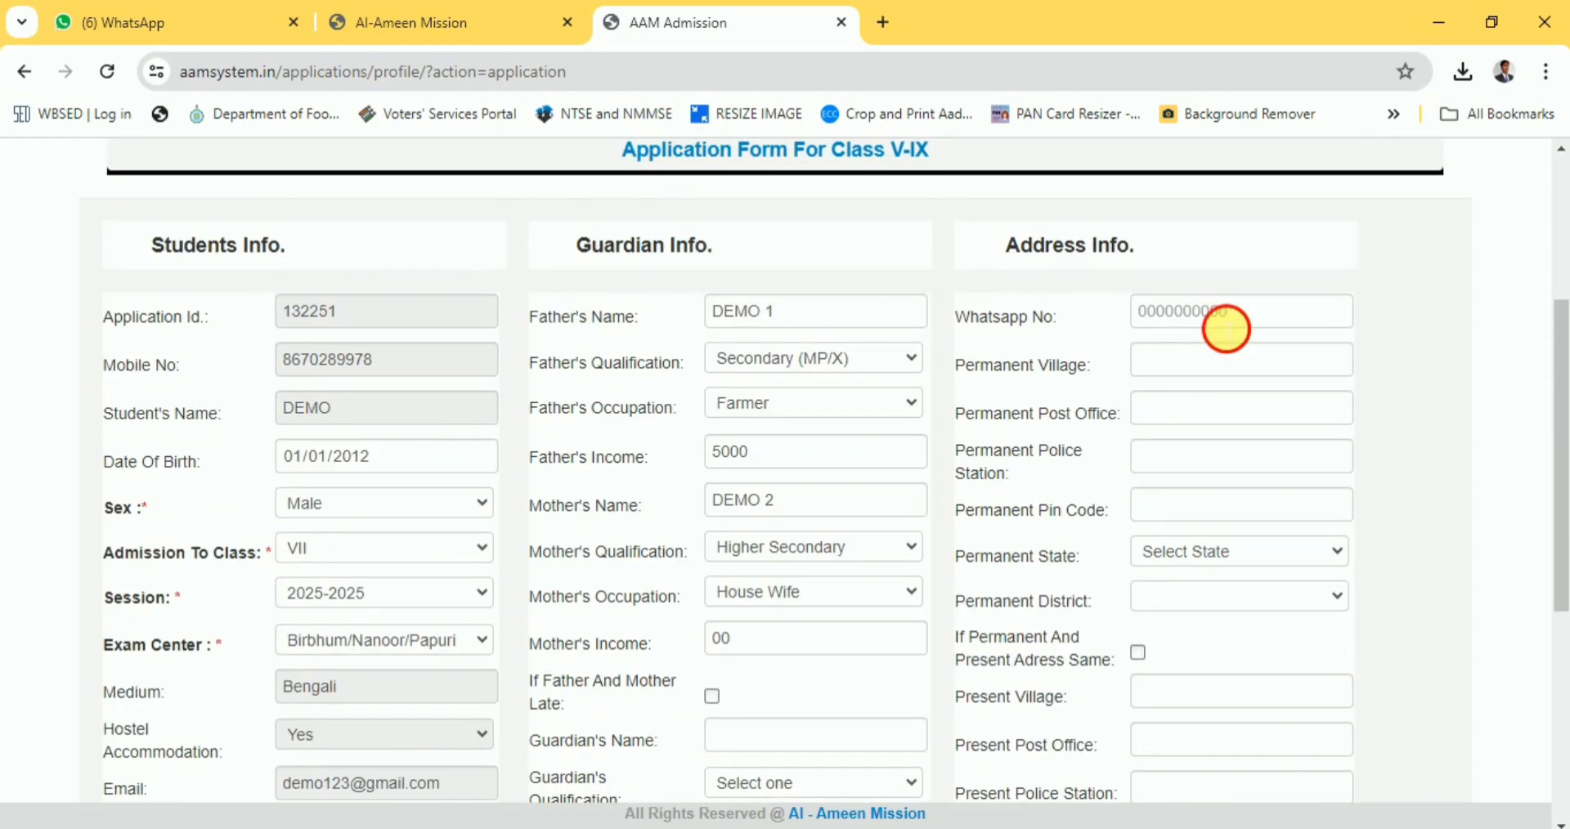
{"action": "left_click", "coordinate": [1226, 324]}
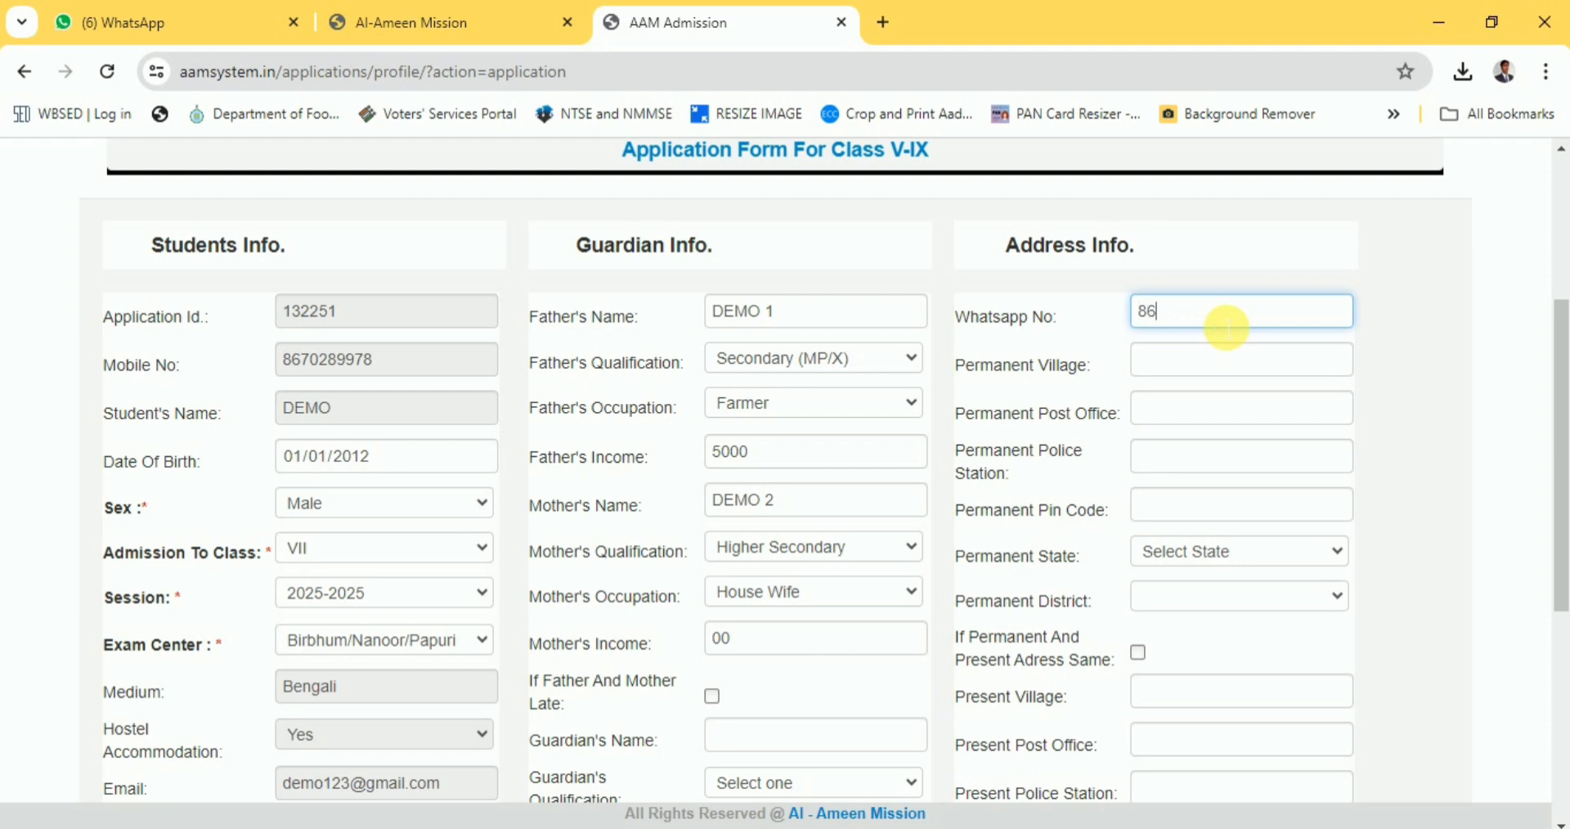
{"action": "left_click", "coordinate": [1197, 372]}
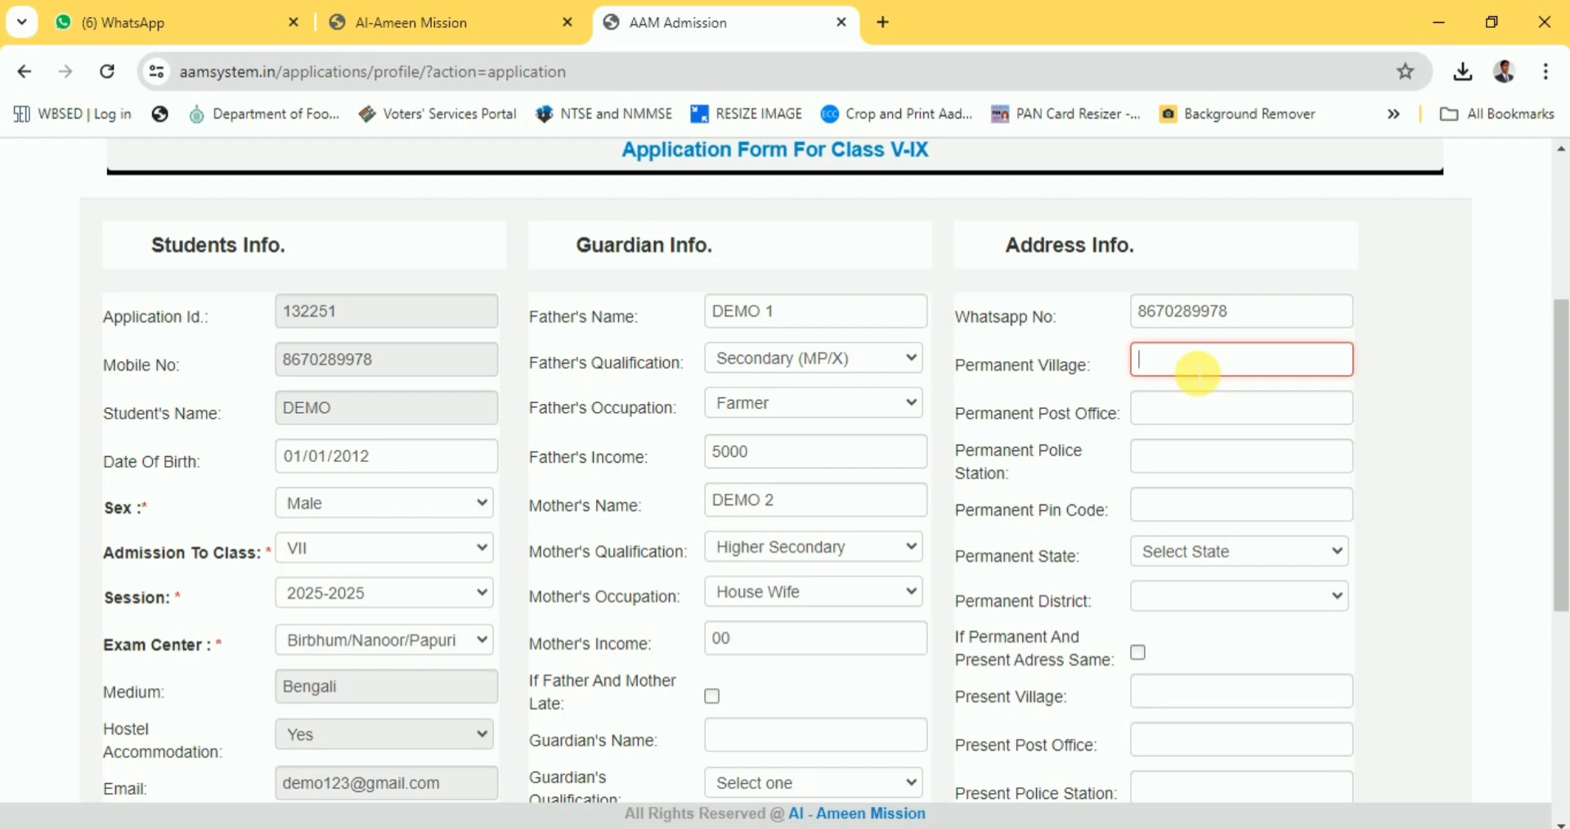
{"action": "type", "text": "DEM"}
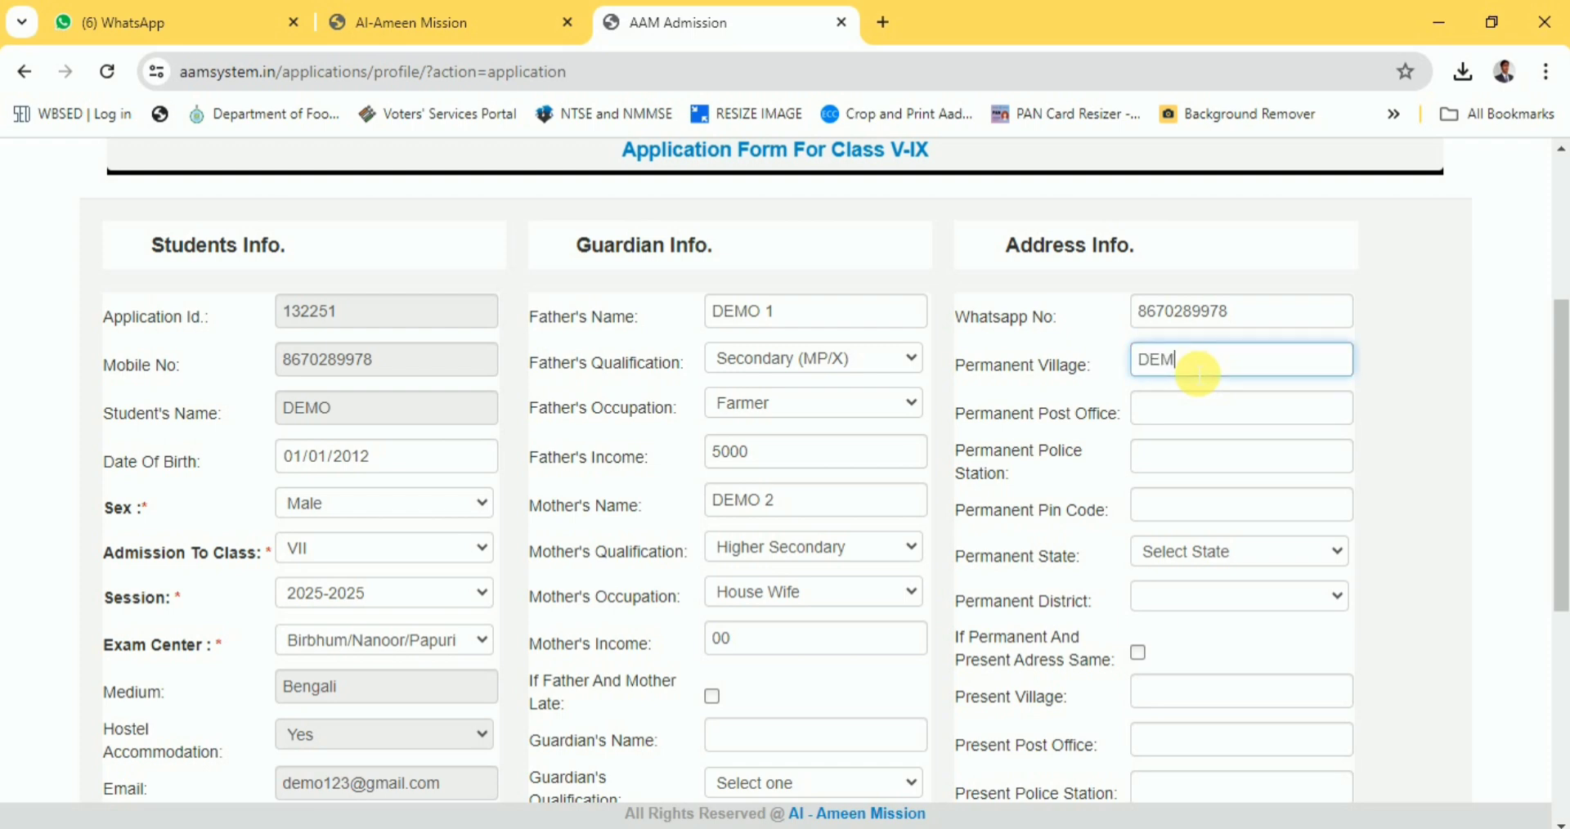
{"action": "type", "text": "O DEMO"}
{"action": "key", "text": "Tab"}
{"action": "type", "text": "DEMO"}
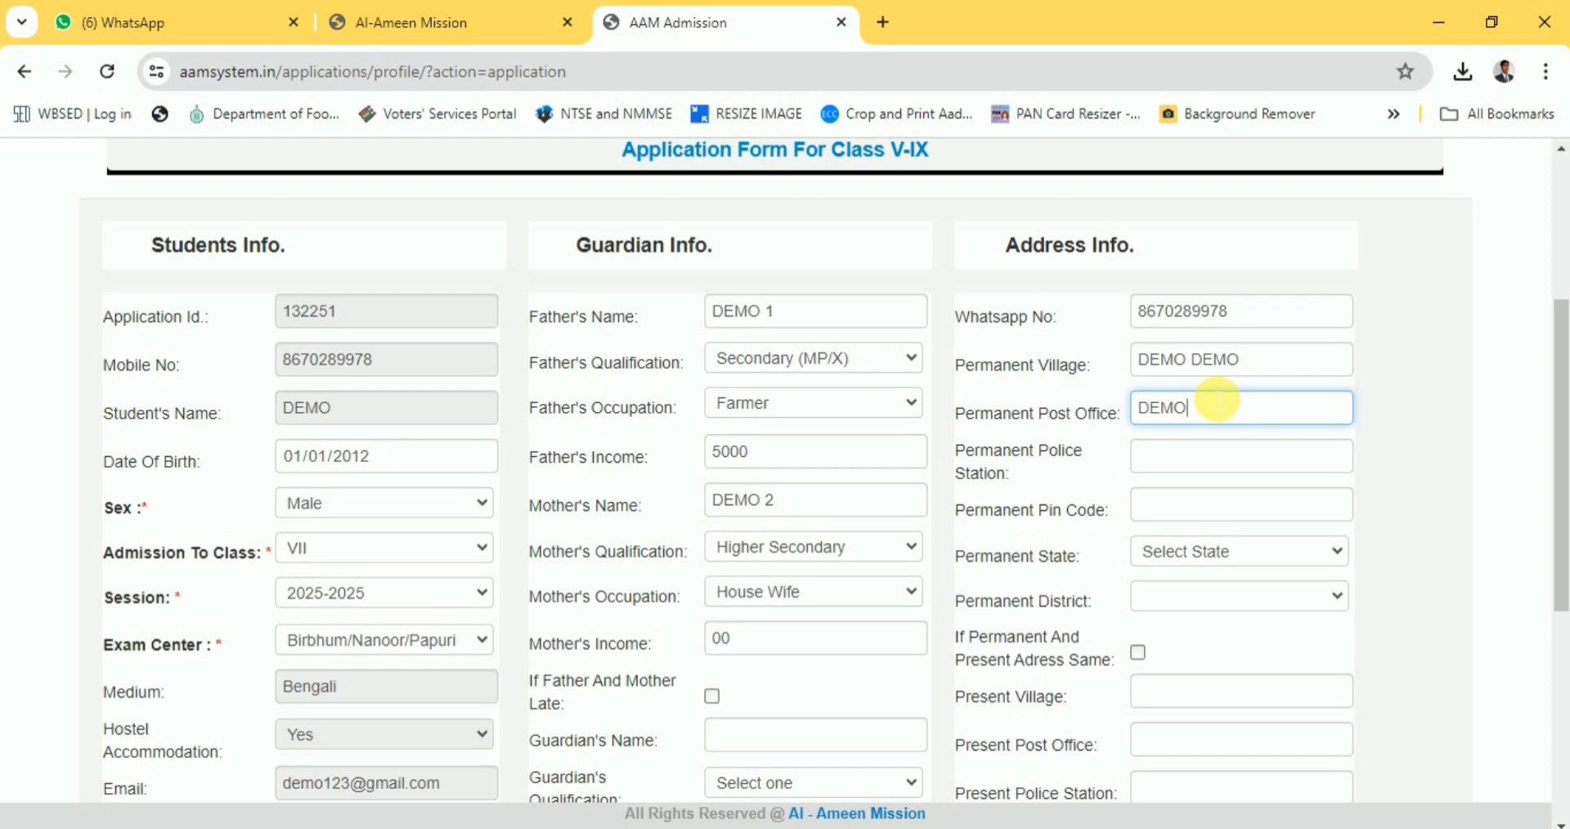
{"action": "type", "text": " 3"}
{"action": "key", "text": "Tab"}
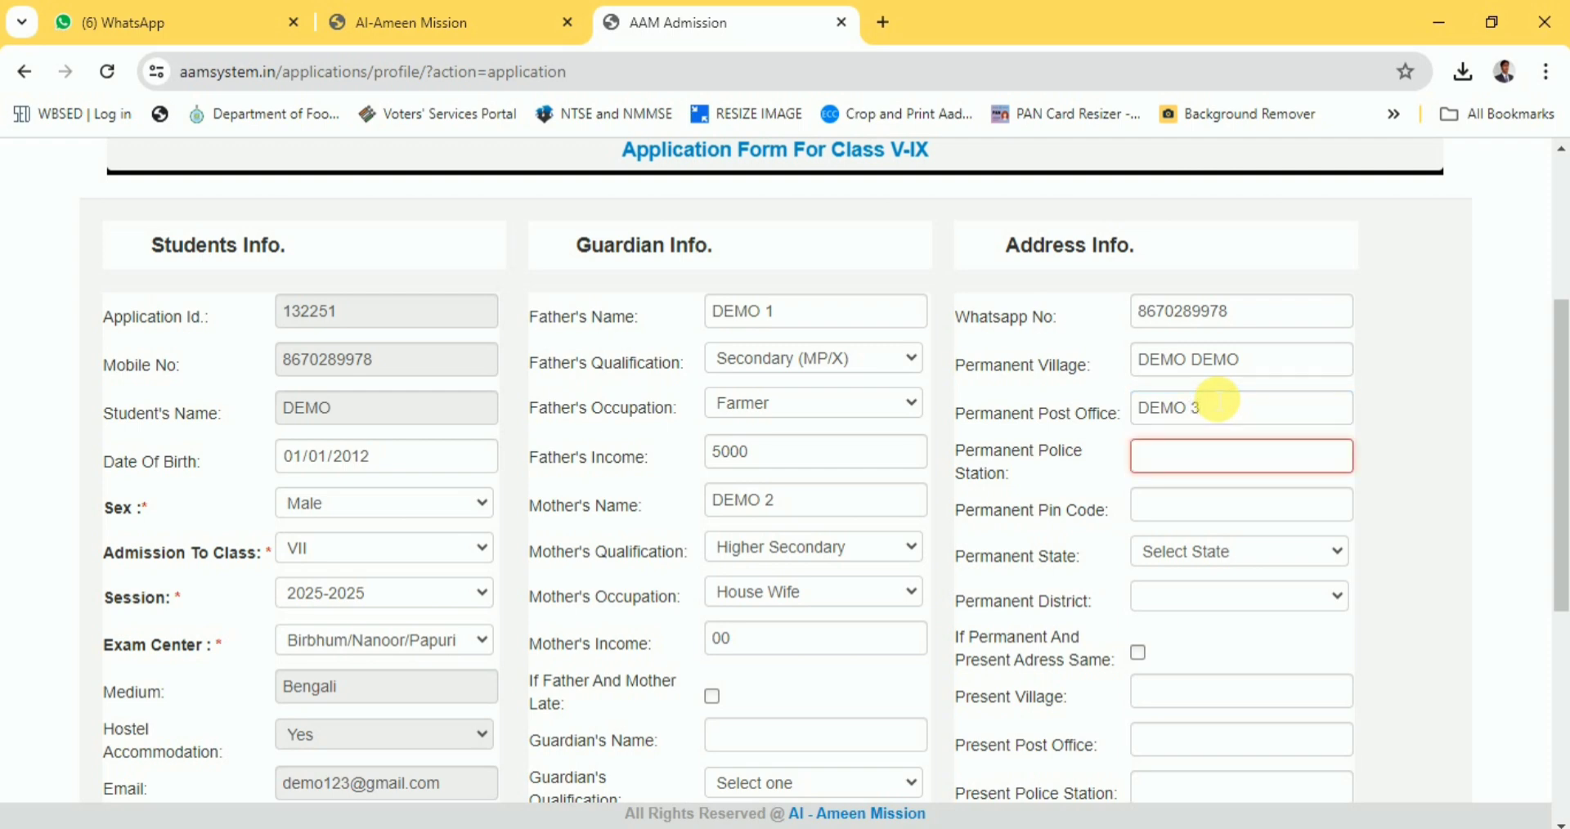
{"action": "type", "text": "DEMO 4"}
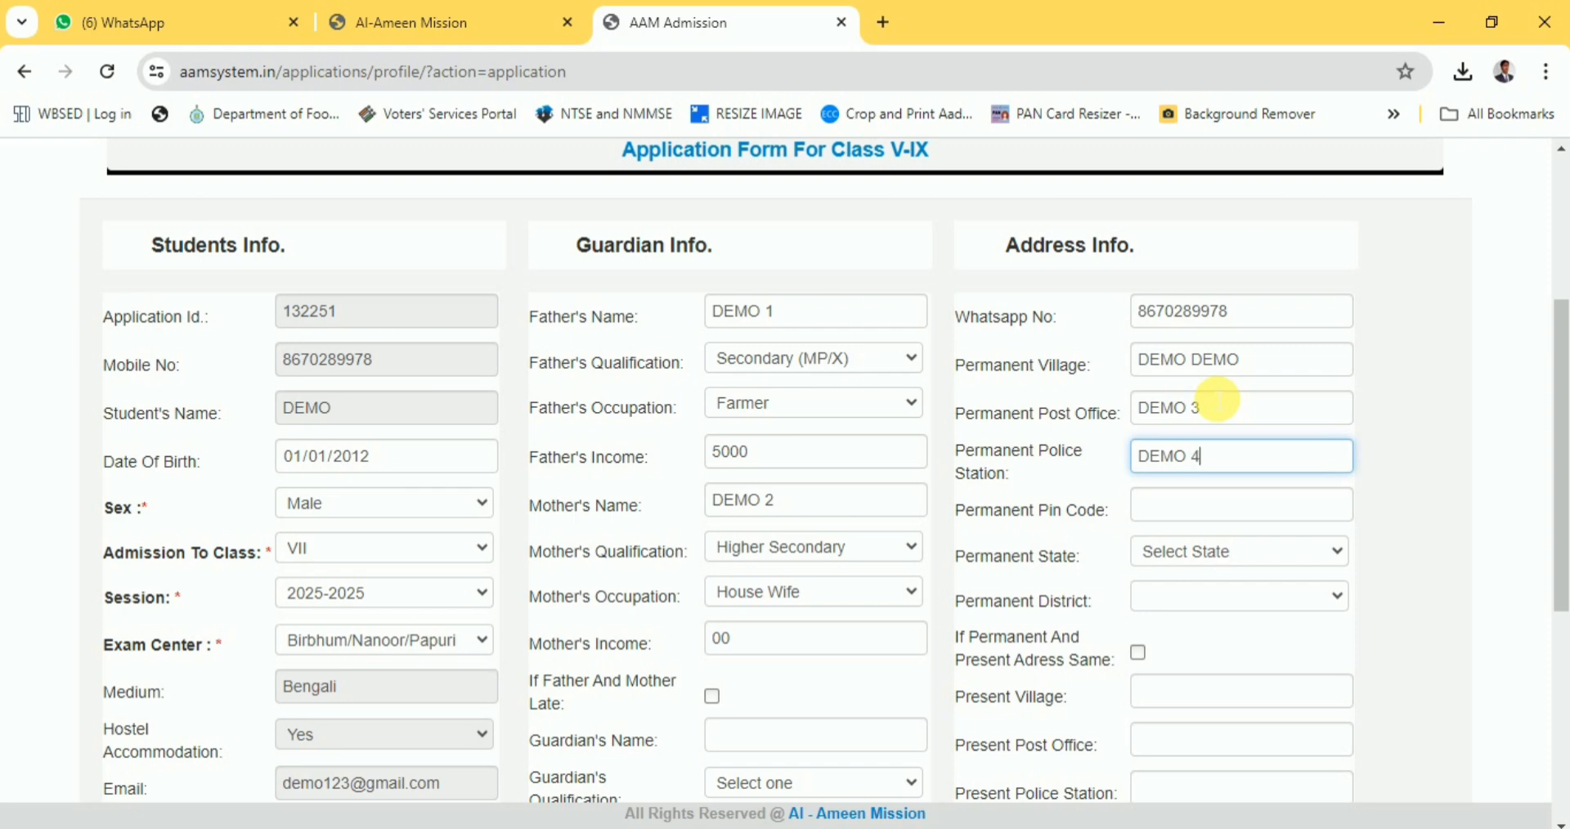
{"action": "key", "text": "Tab"}
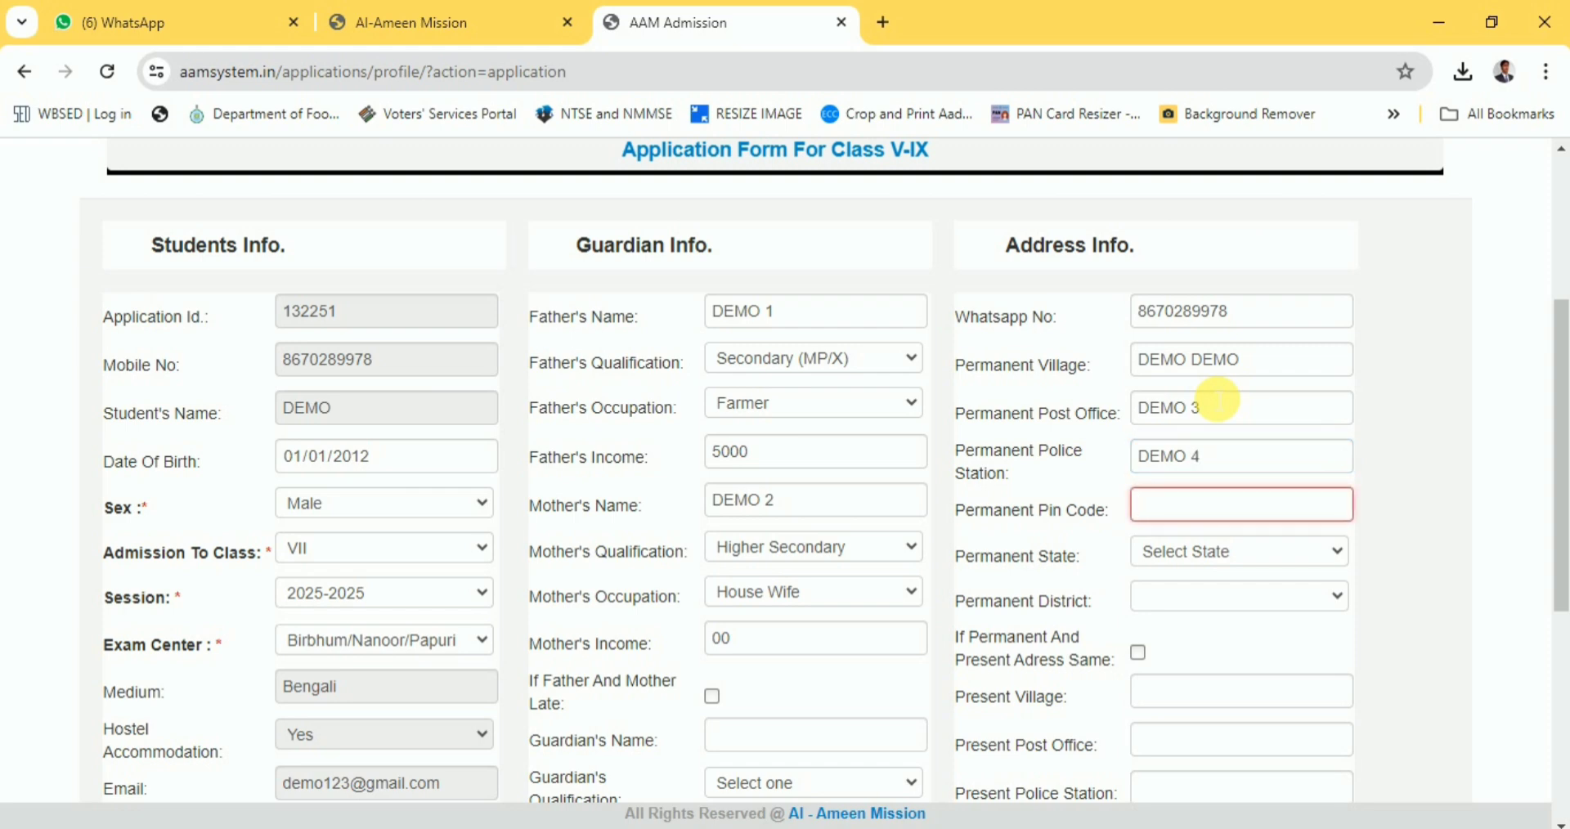
{"action": "type", "text": "715426"}
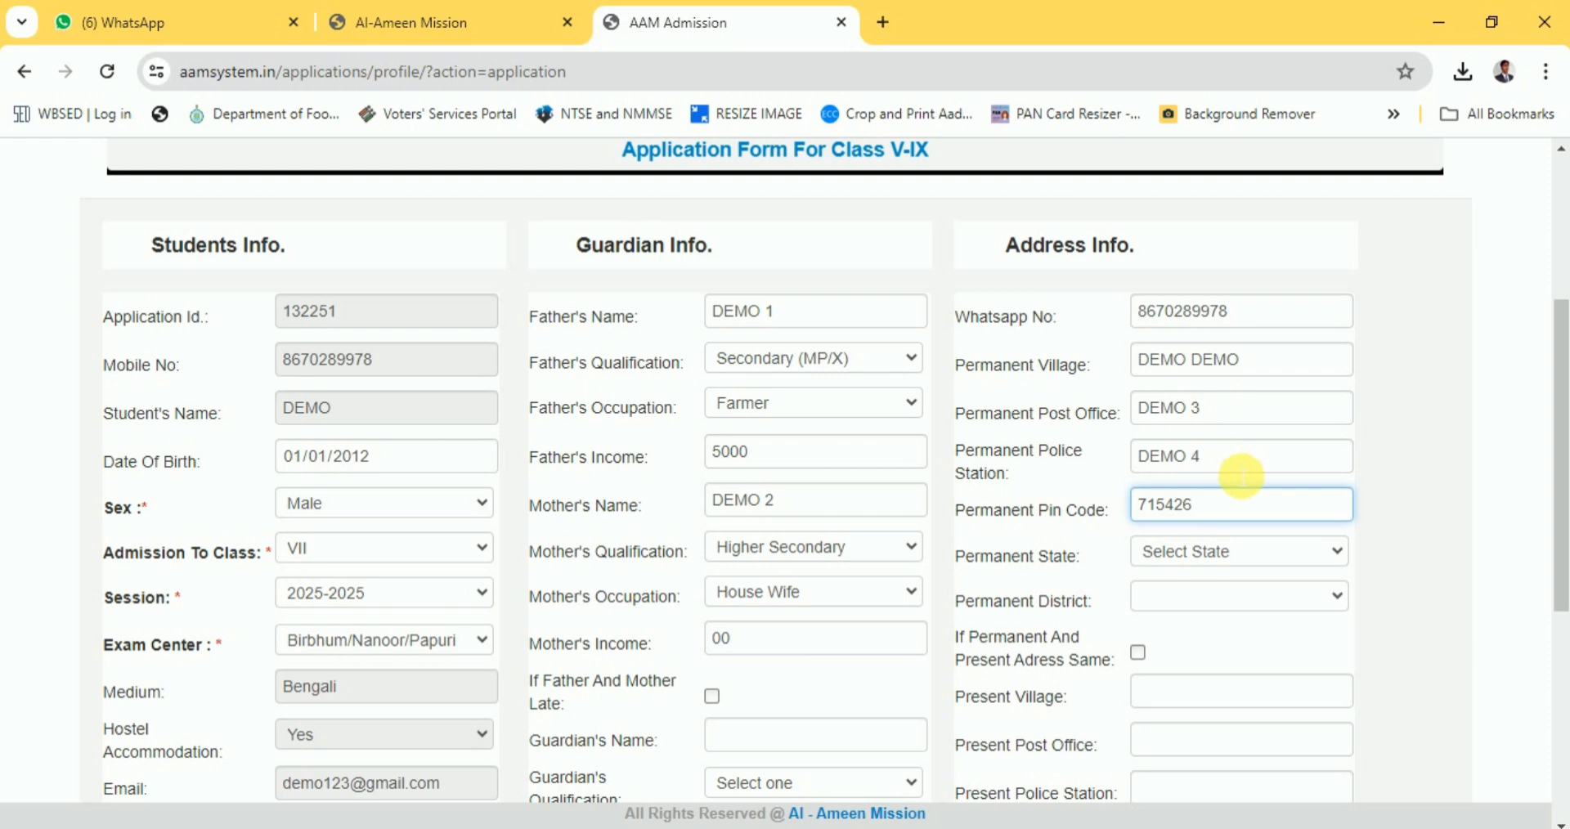
Set the permanent state to WEST BENGAL and district to EAST BURDWAN.
{"action": "scroll", "coordinate": [1231, 434], "scroll_direction": "down", "scroll_amount": 1}
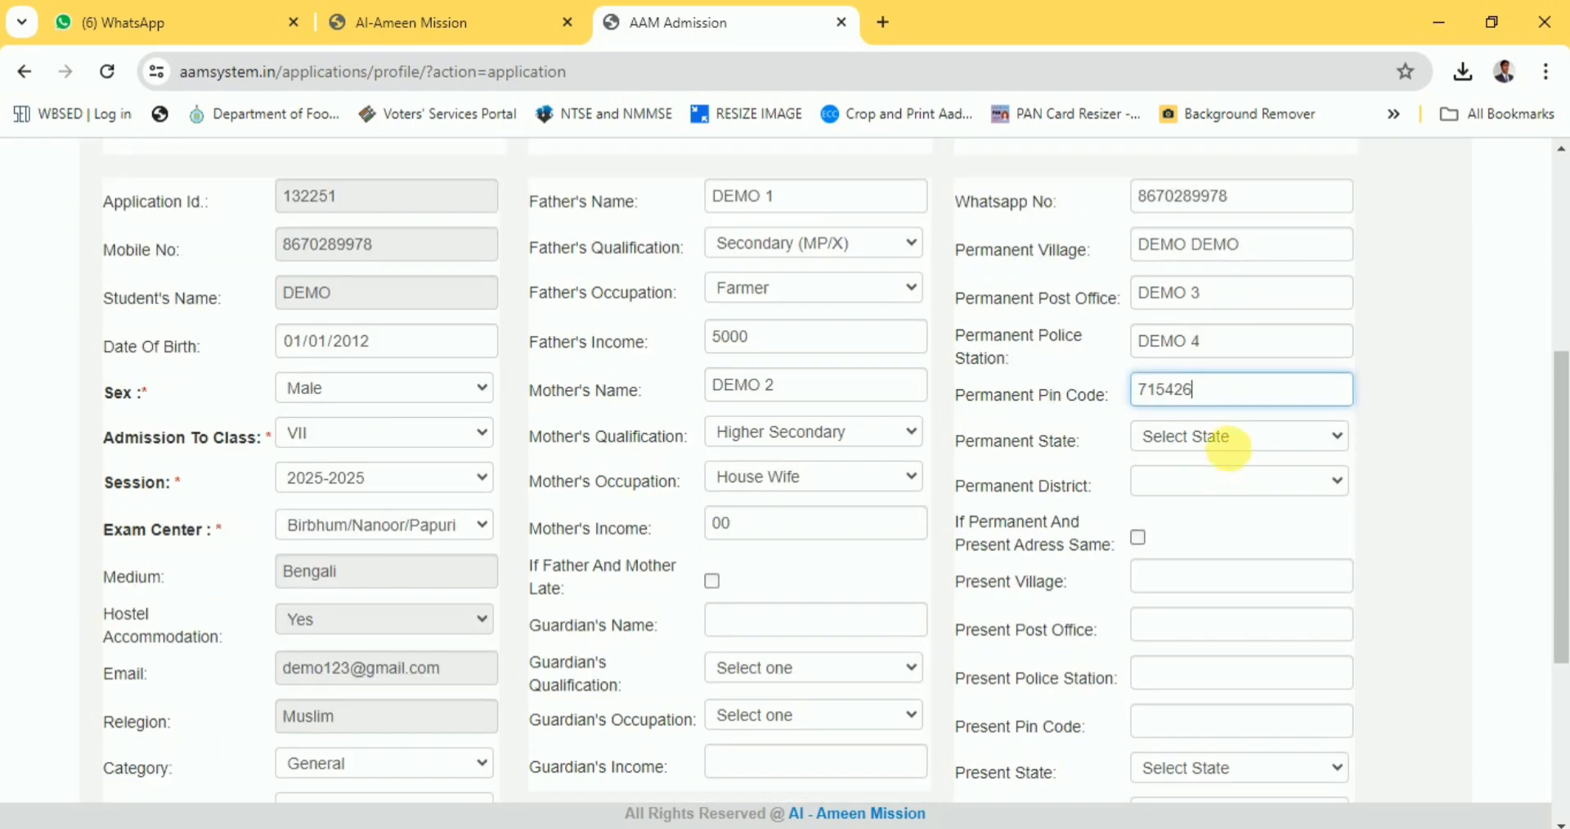
{"action": "left_click", "coordinate": [1239, 438]}
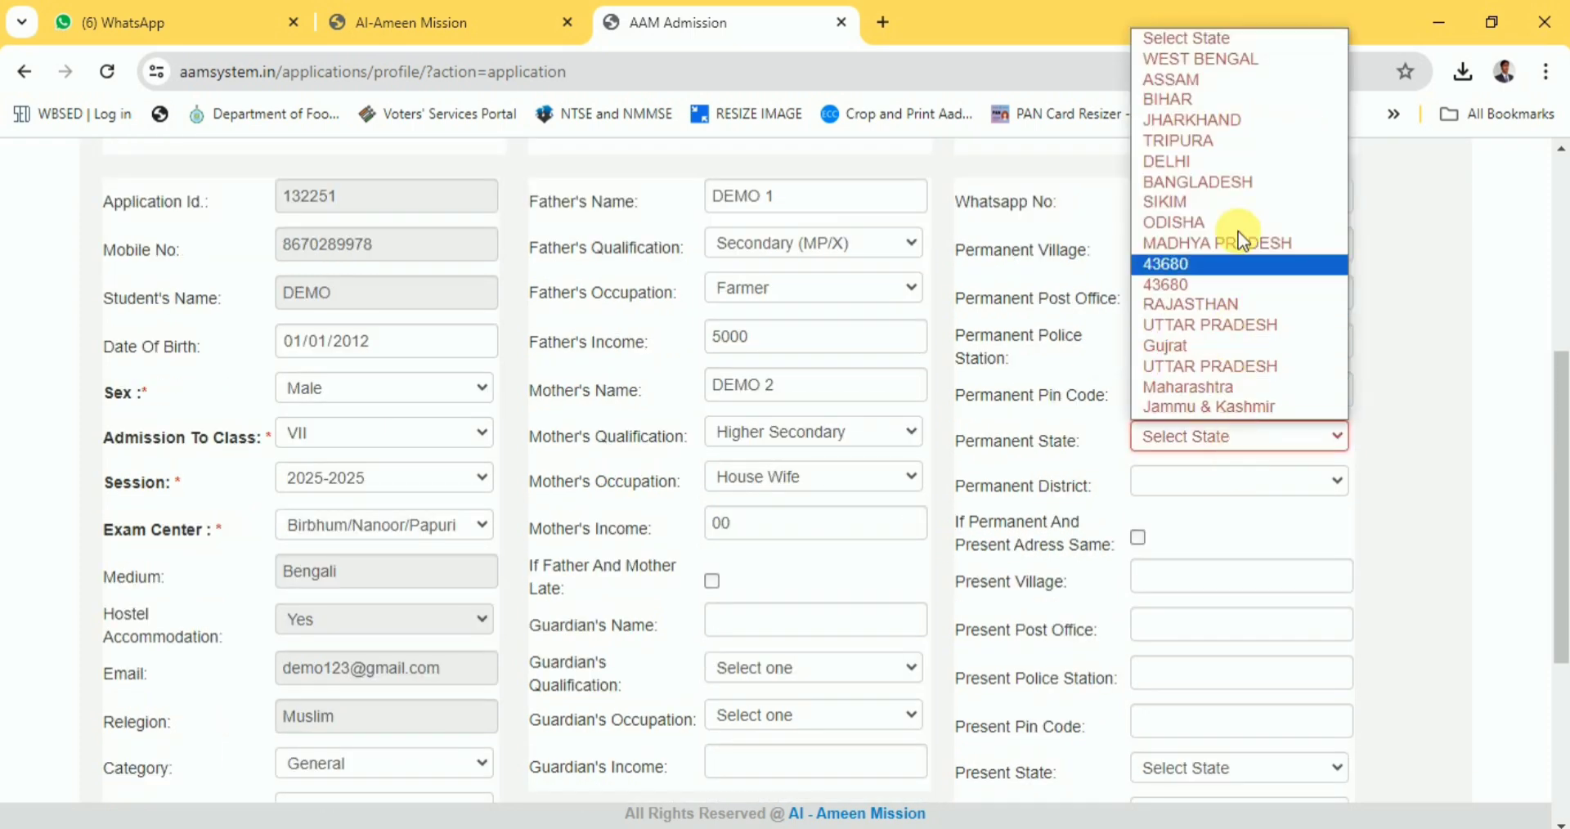
{"action": "left_click", "coordinate": [1255, 59]}
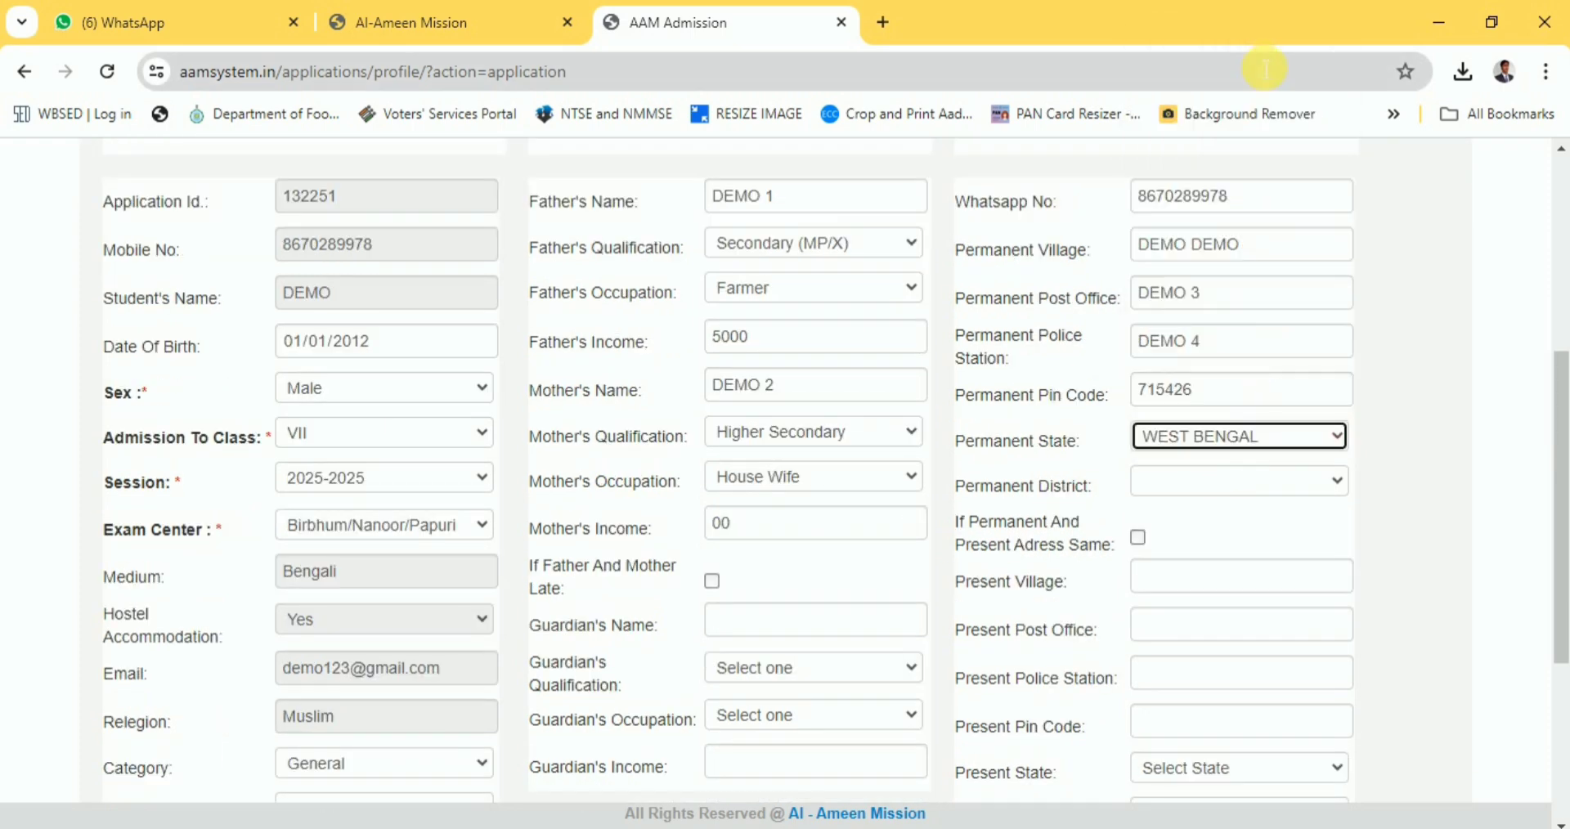
{"action": "left_click", "coordinate": [1249, 493]}
{"action": "scroll", "coordinate": [1239, 360], "scroll_direction": "down", "scroll_amount": 2}
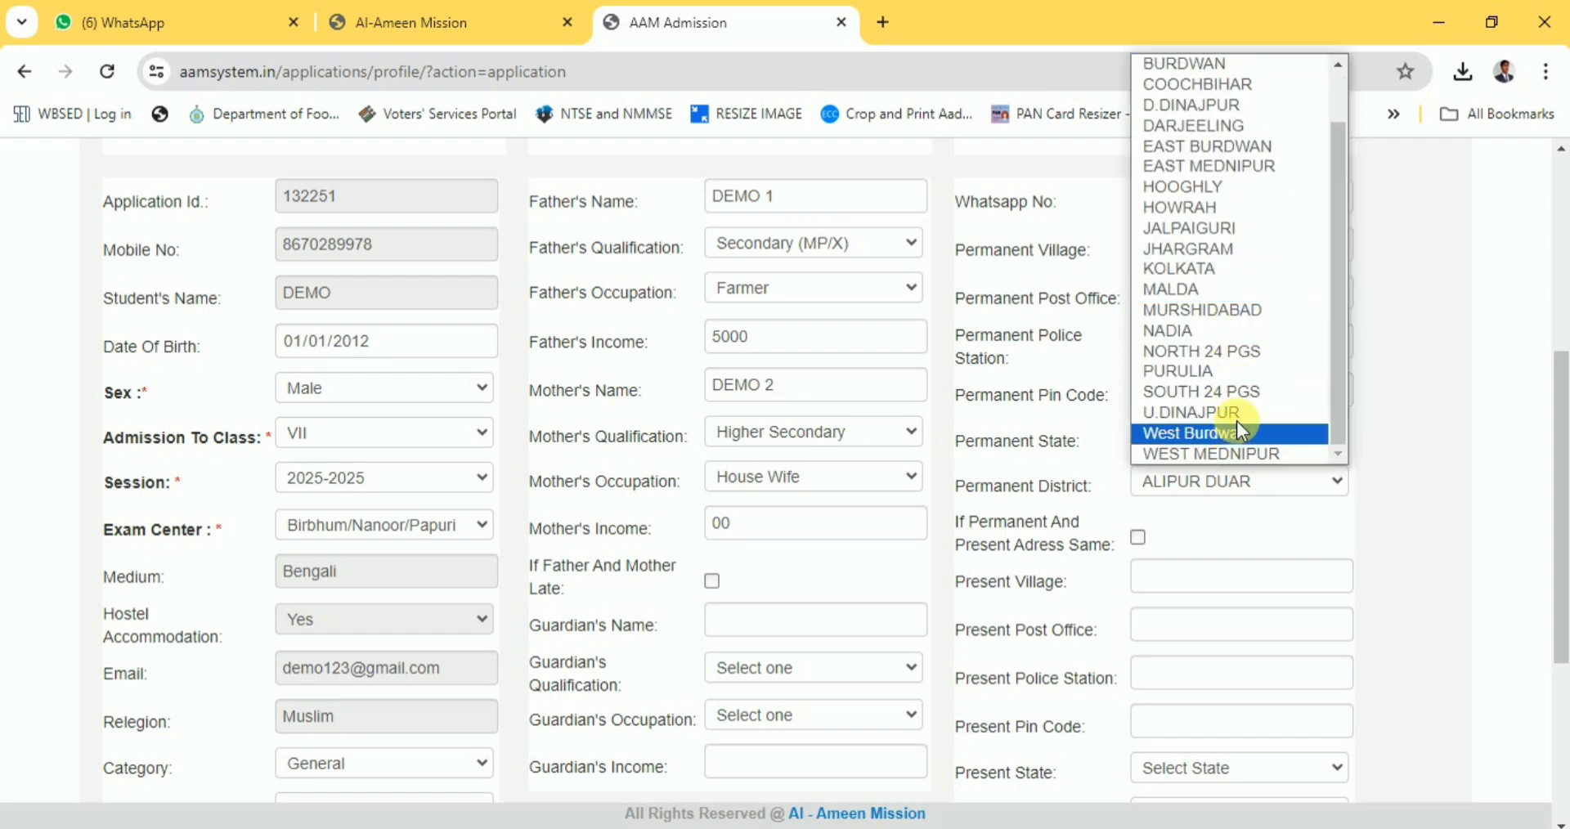
{"action": "scroll", "coordinate": [1236, 420], "scroll_direction": "up", "scroll_amount": 2}
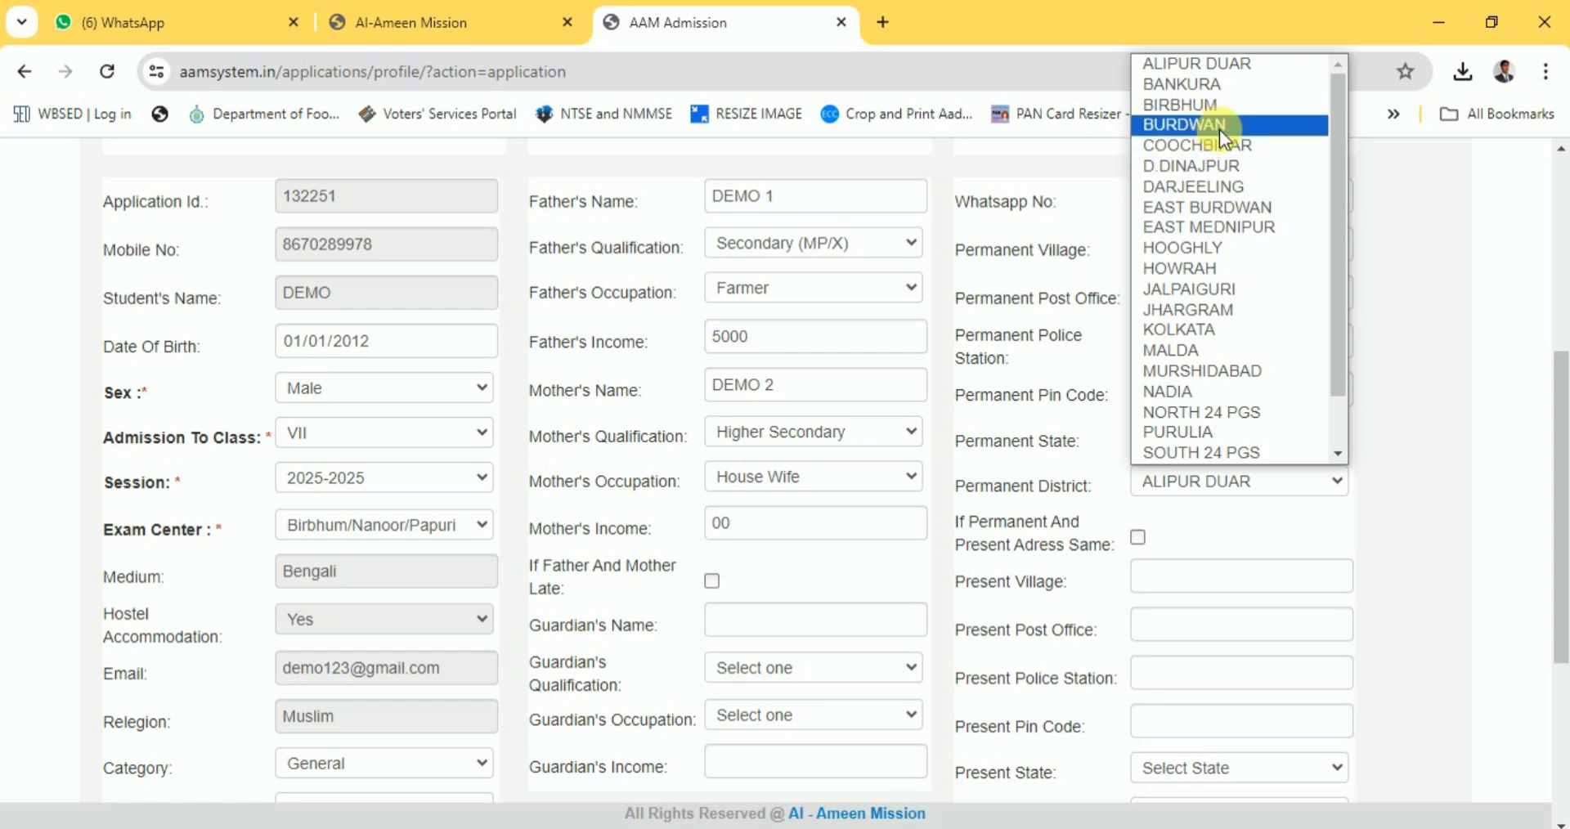
{"action": "left_click", "coordinate": [1239, 207]}
{"action": "scroll", "coordinate": [1157, 523], "scroll_direction": "down", "scroll_amount": 1}
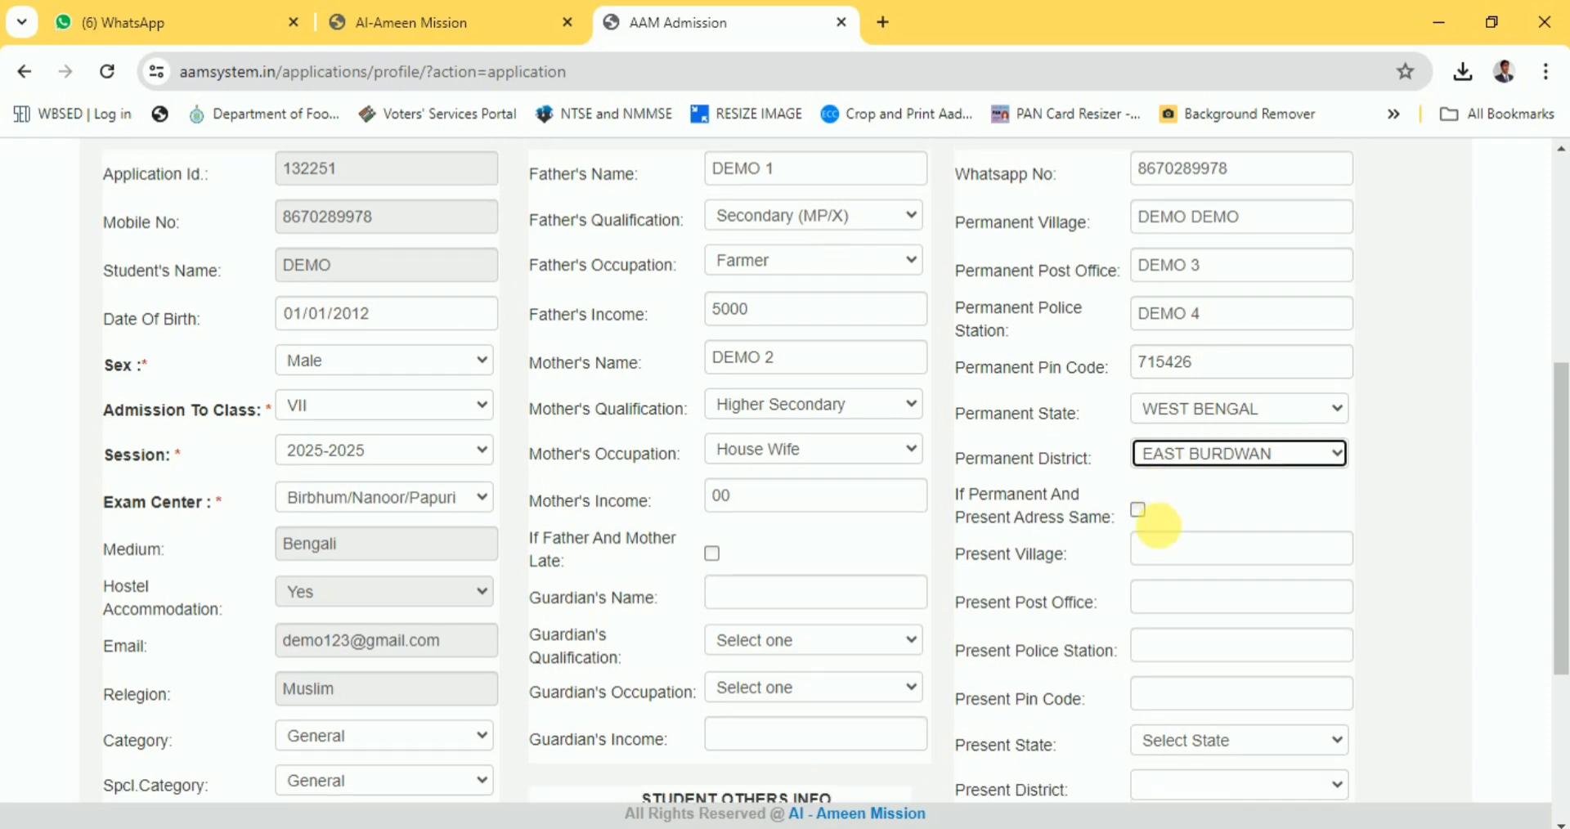
{"action": "scroll", "coordinate": [1157, 523], "scroll_direction": "down", "scroll_amount": 1}
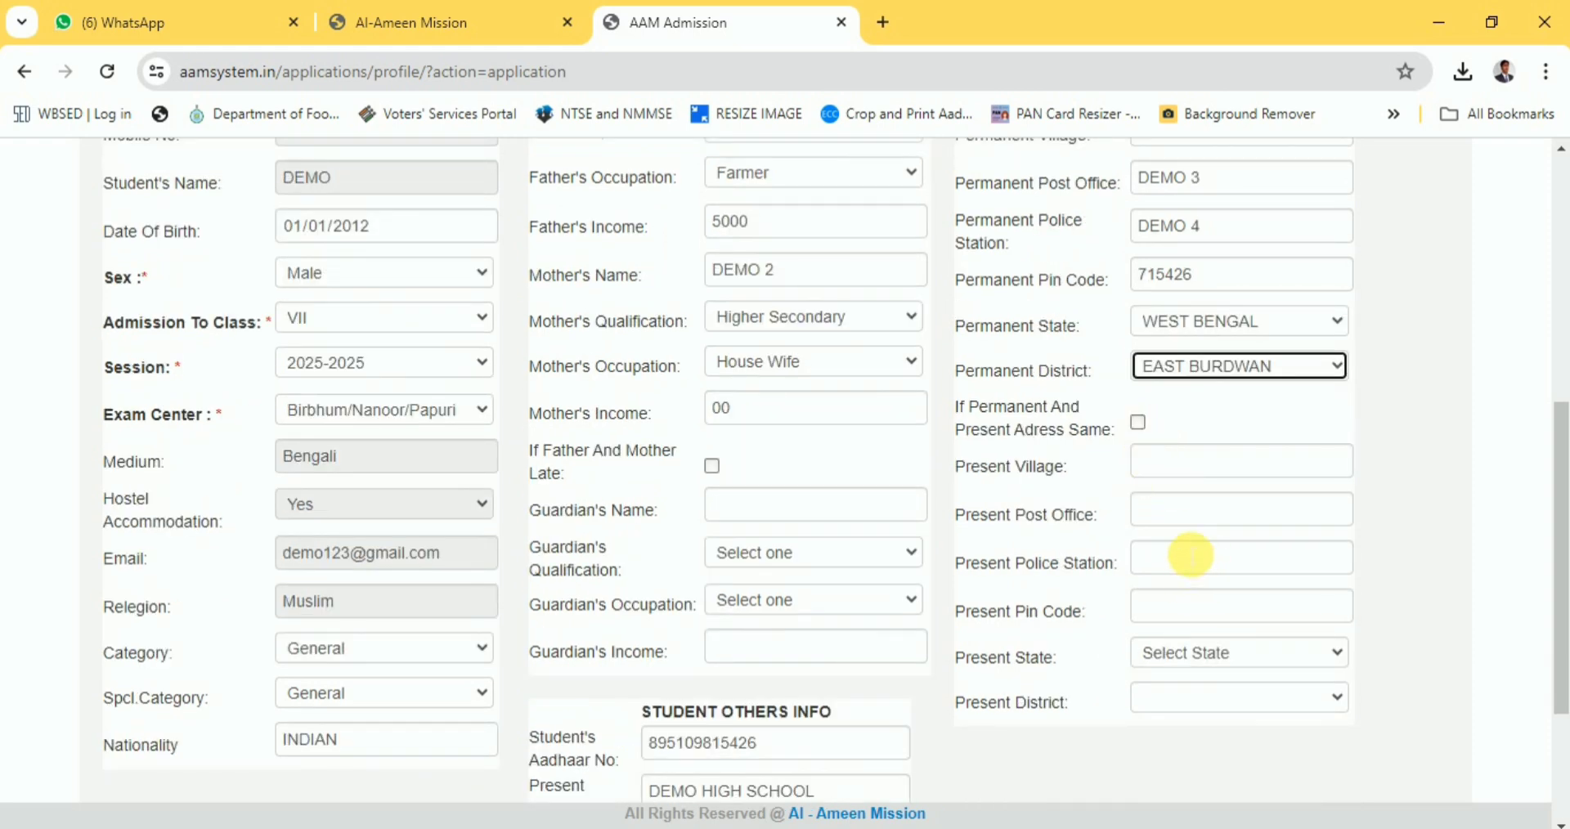
Tick 'Permanent And Present Address Same' to copy the address, then untick it.
{"action": "left_click", "coordinate": [1139, 423]}
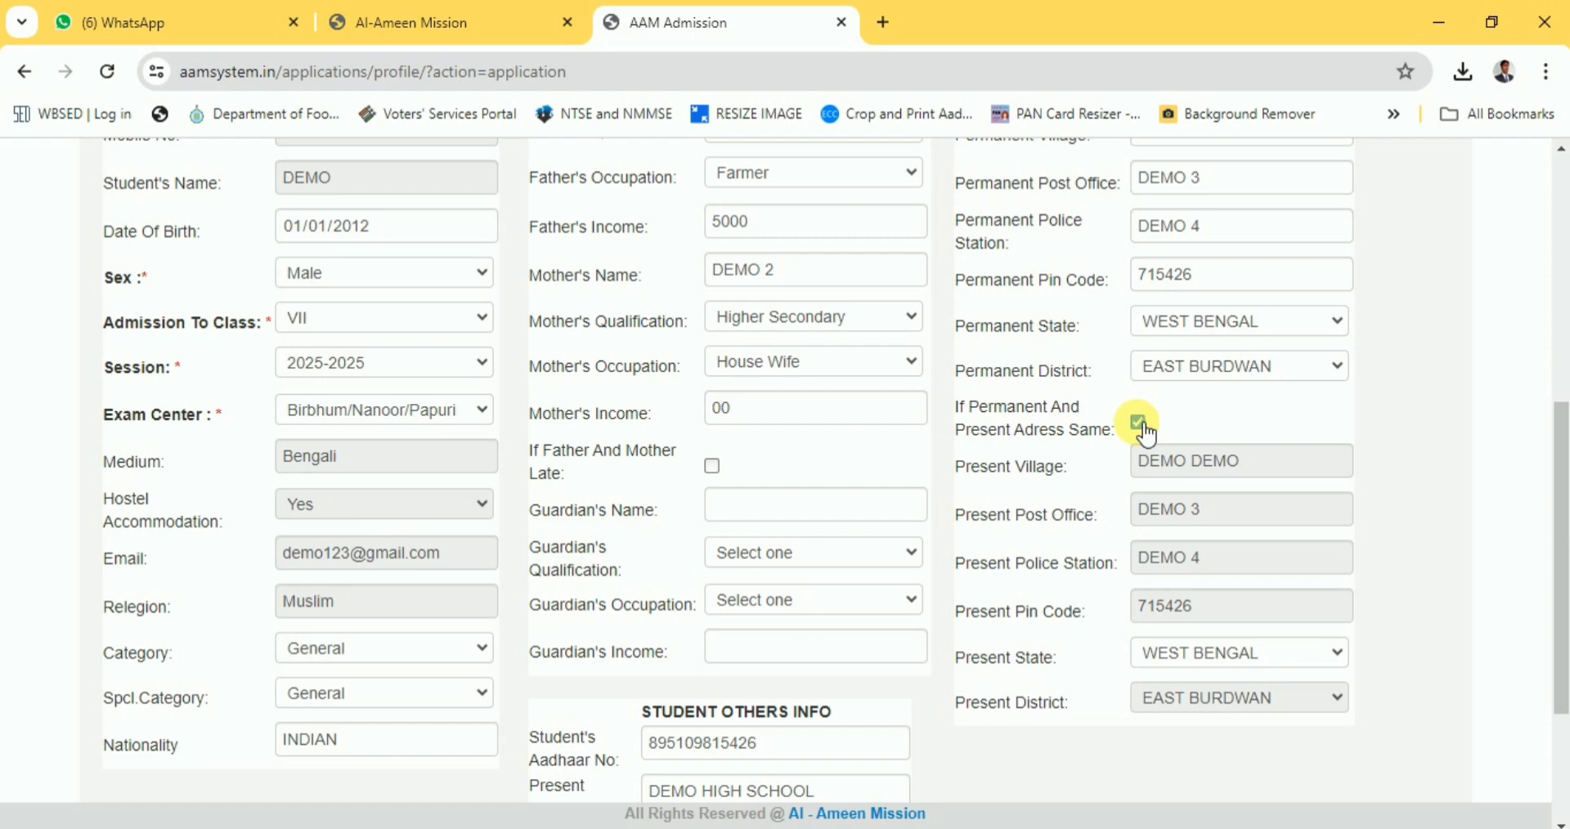
{"action": "left_click", "coordinate": [1141, 425]}
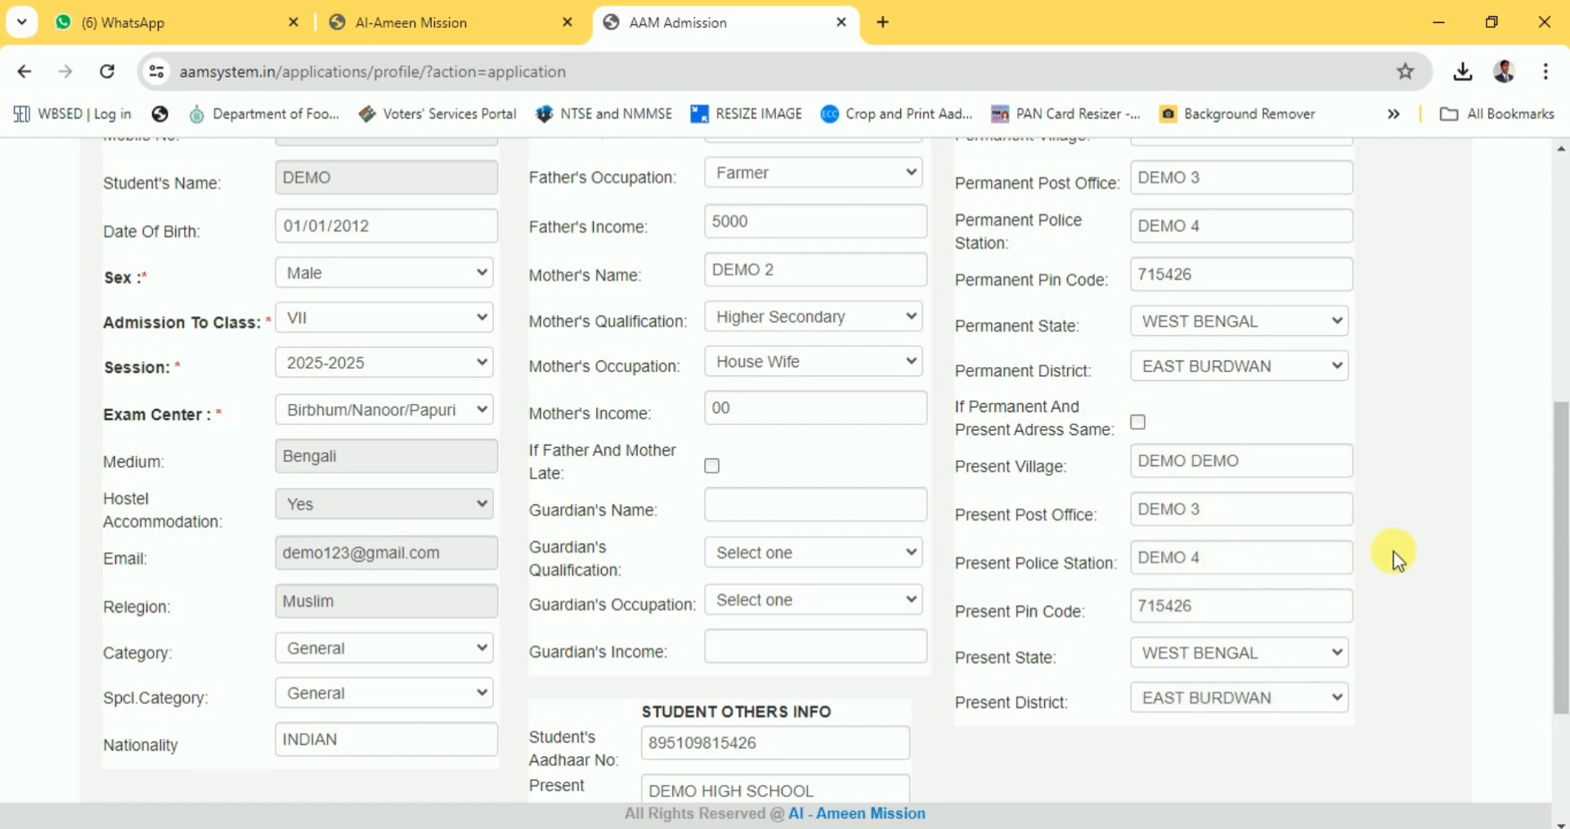
{"action": "scroll", "coordinate": [1227, 491], "scroll_direction": "down", "scroll_amount": 1}
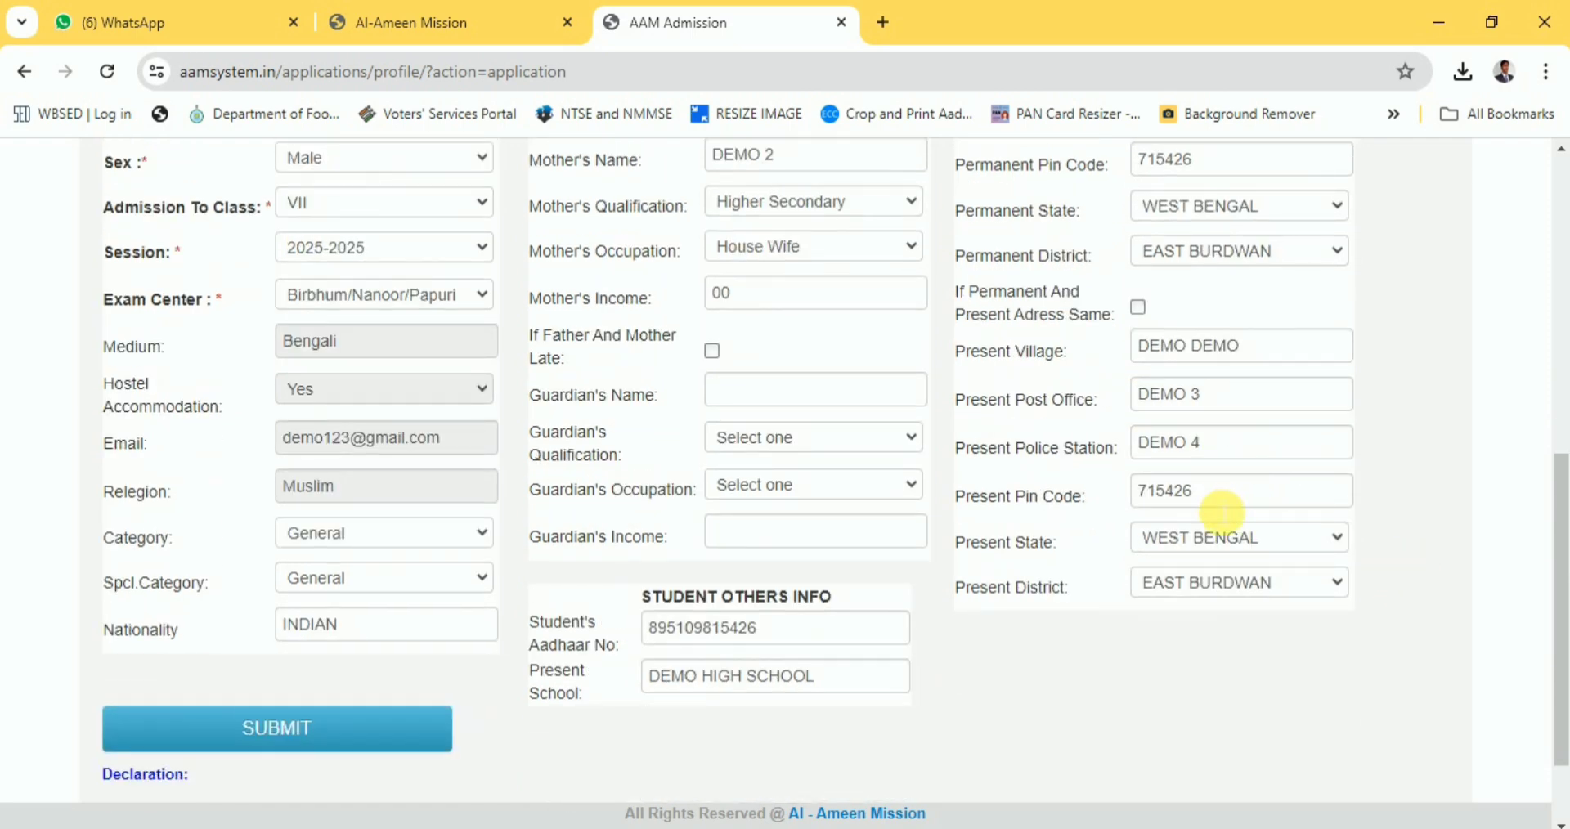
{"action": "scroll", "coordinate": [744, 642], "scroll_direction": "down", "scroll_amount": 1}
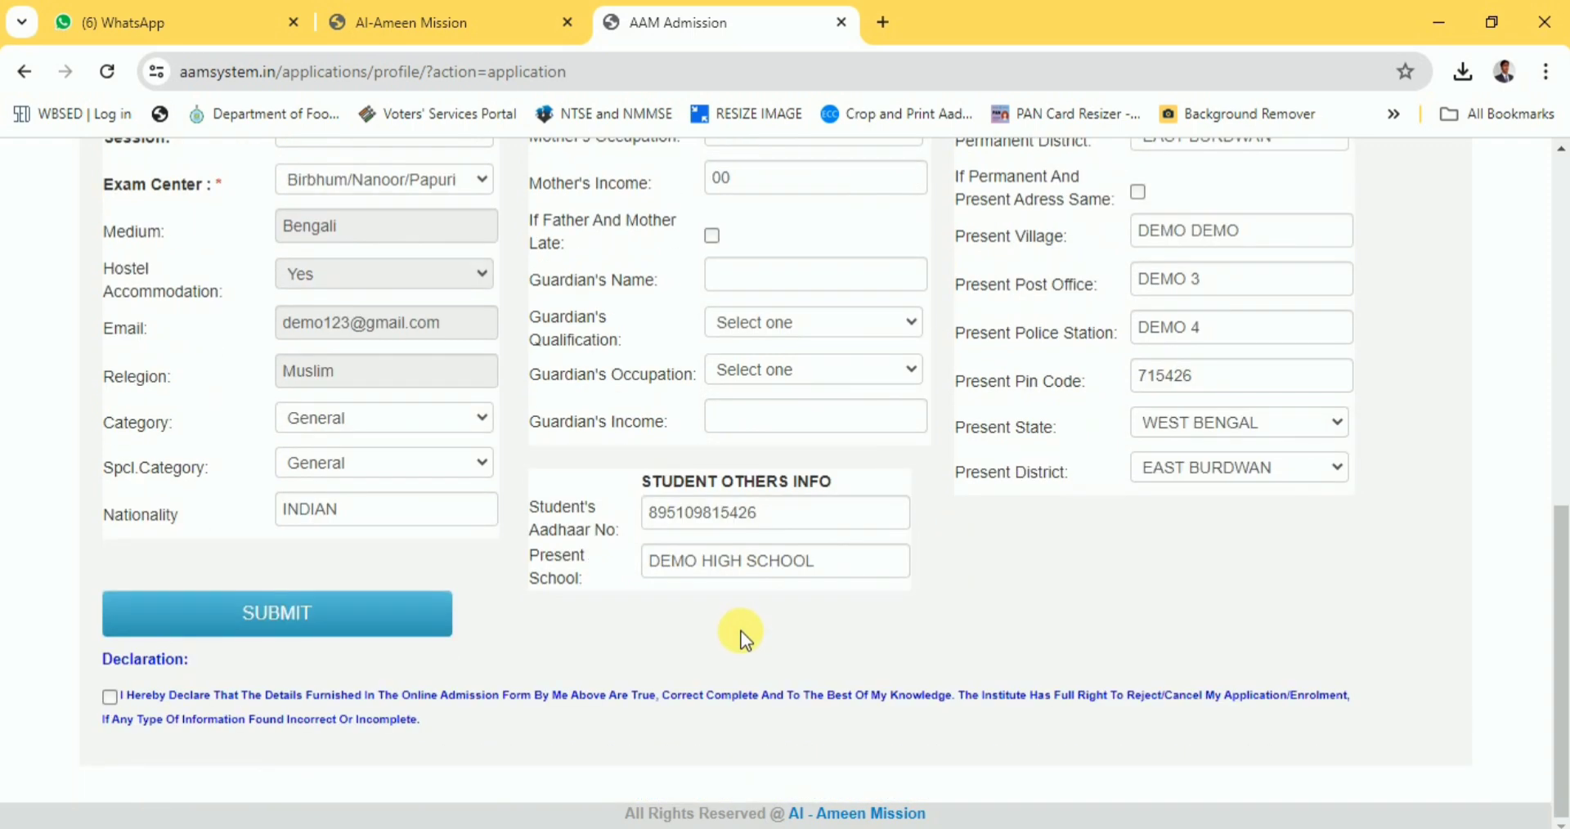
Clear the present address text fields and state/district choices, then submit the application form.
{"action": "left_click_drag", "start_coordinate": [1251, 237], "coordinate": [1101, 283]}
{"action": "key", "text": "BackSpace"}
{"action": "key", "text": "BackSpace"}
{"action": "left_click_drag", "start_coordinate": [1206, 326], "coordinate": [1134, 331]}
{"action": "key", "text": "BackSpace"}
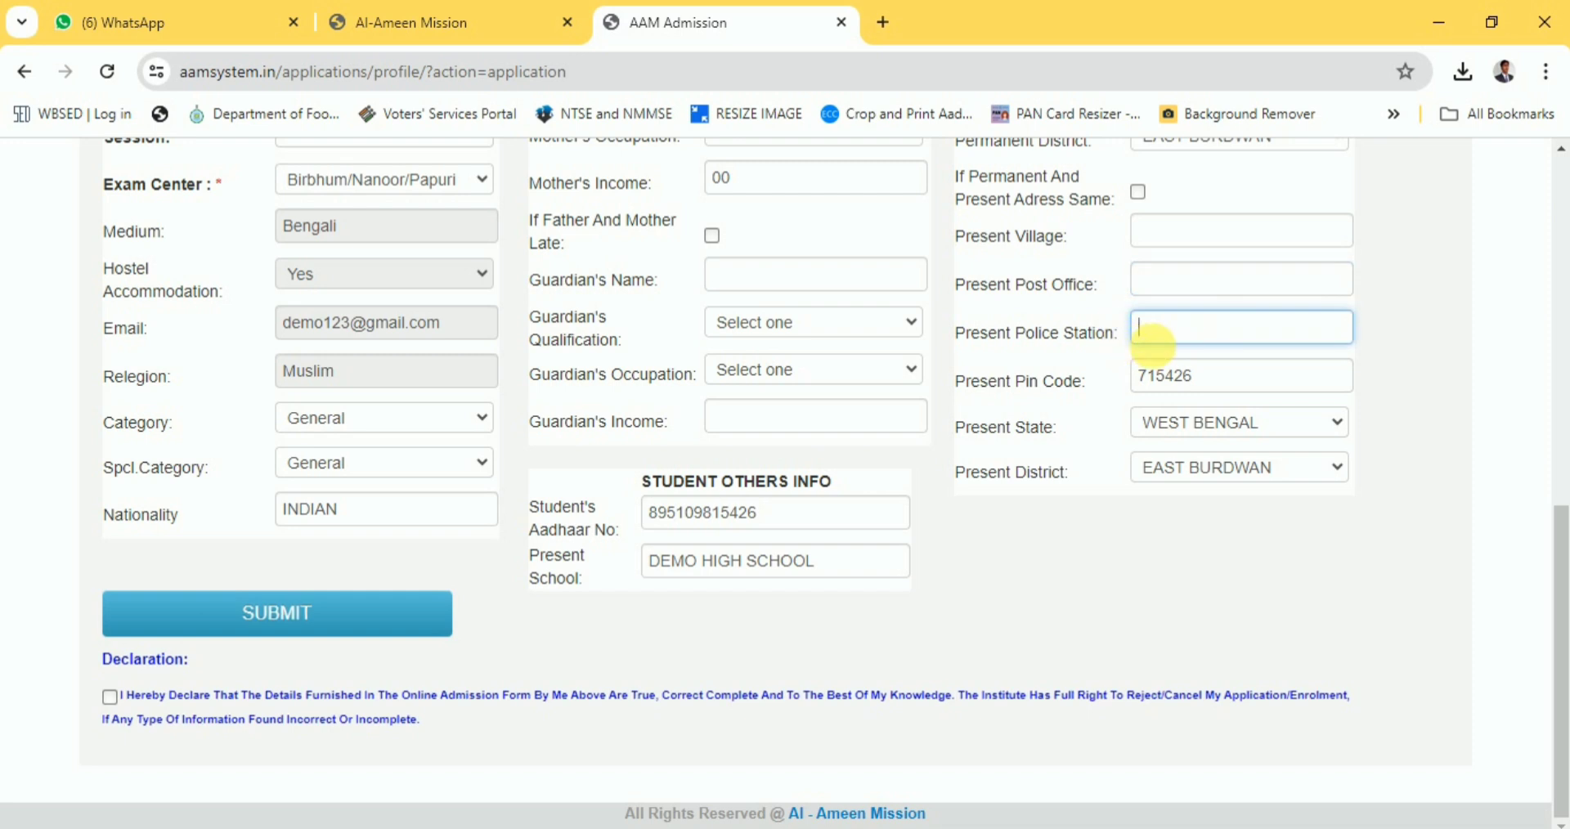
{"action": "left_click_drag", "start_coordinate": [1202, 378], "coordinate": [1137, 378]}
{"action": "key", "text": "BackSpace"}
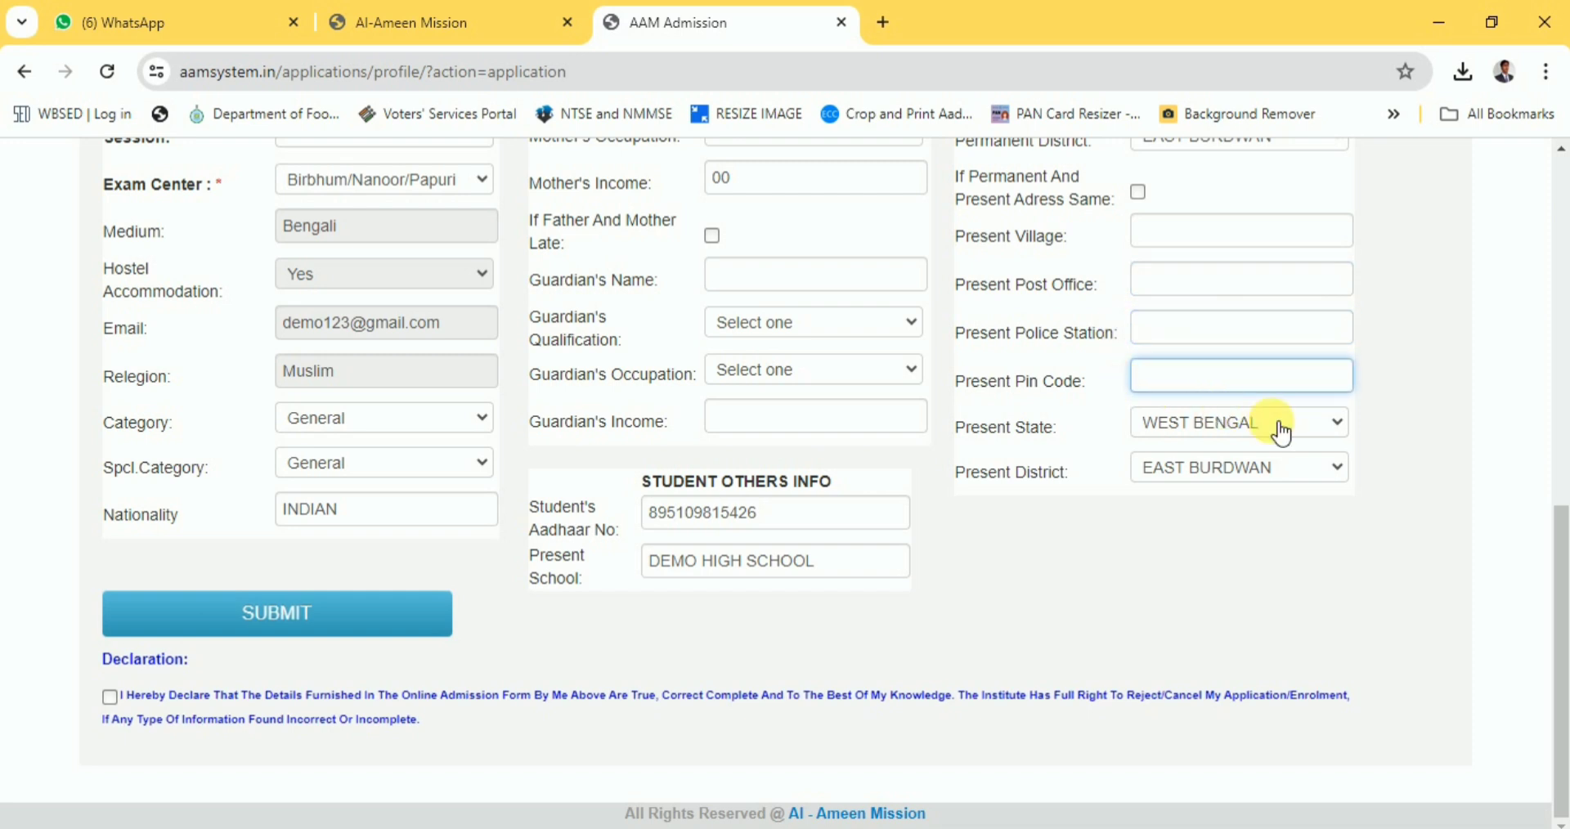
{"action": "left_click", "coordinate": [1281, 432]}
{"action": "left_click", "coordinate": [1236, 450]}
{"action": "left_click", "coordinate": [1239, 456]}
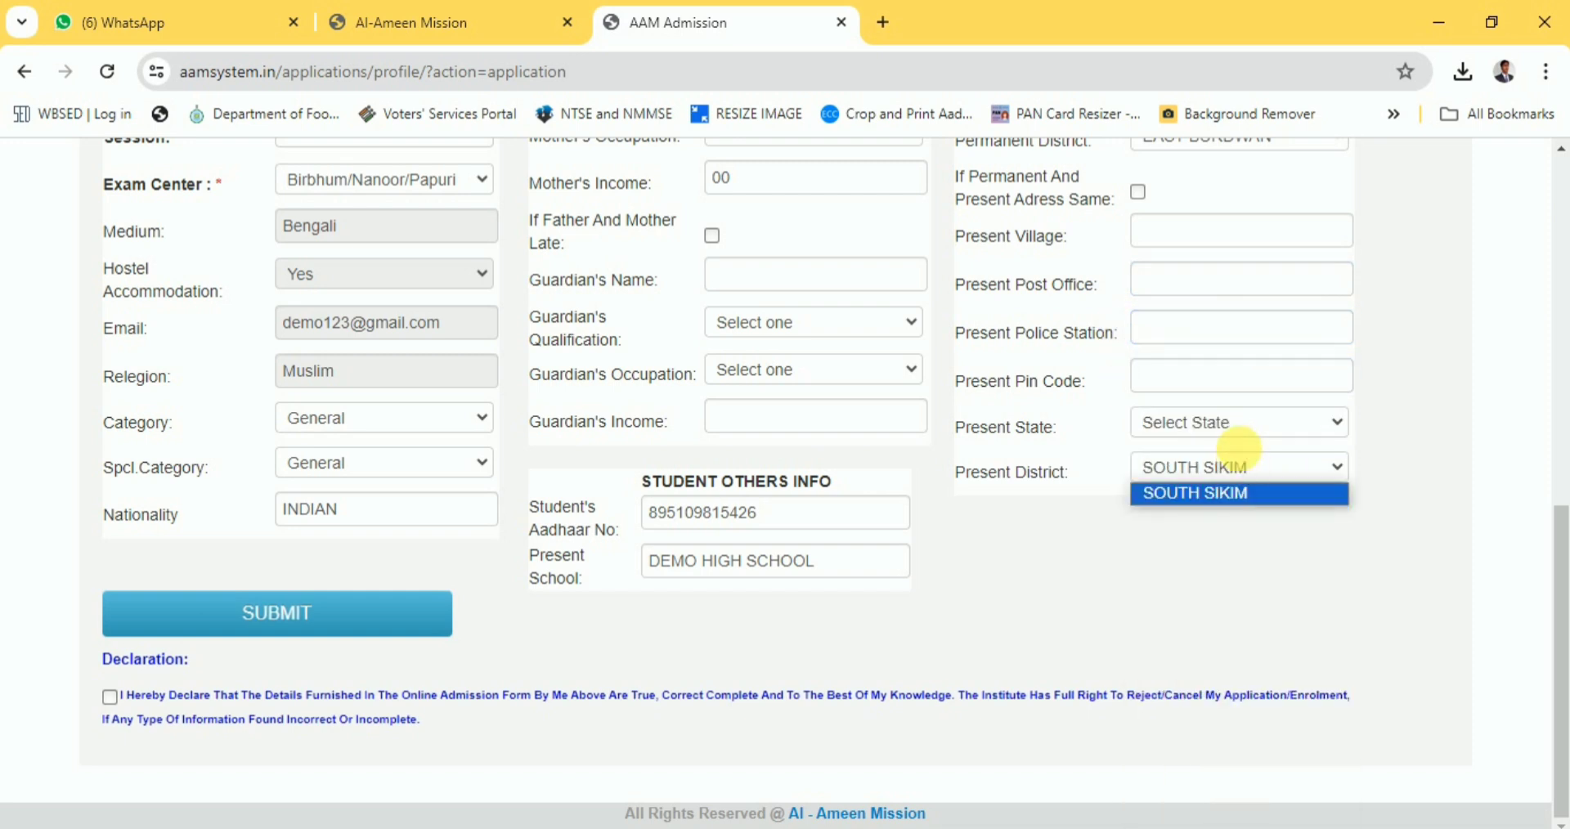
{"action": "left_click", "coordinate": [1222, 501]}
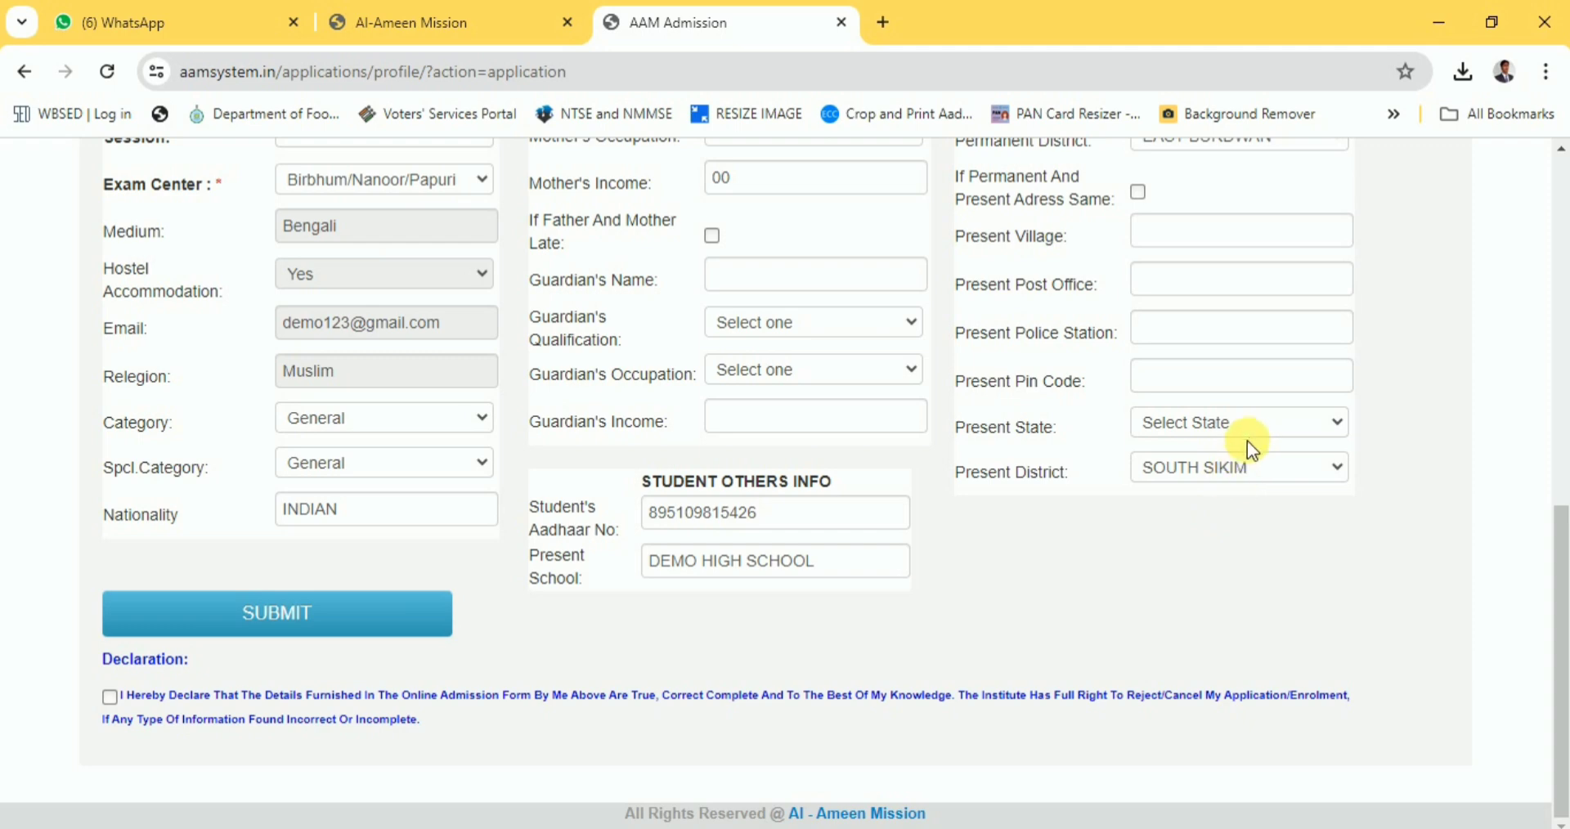
{"action": "left_click", "coordinate": [266, 630]}
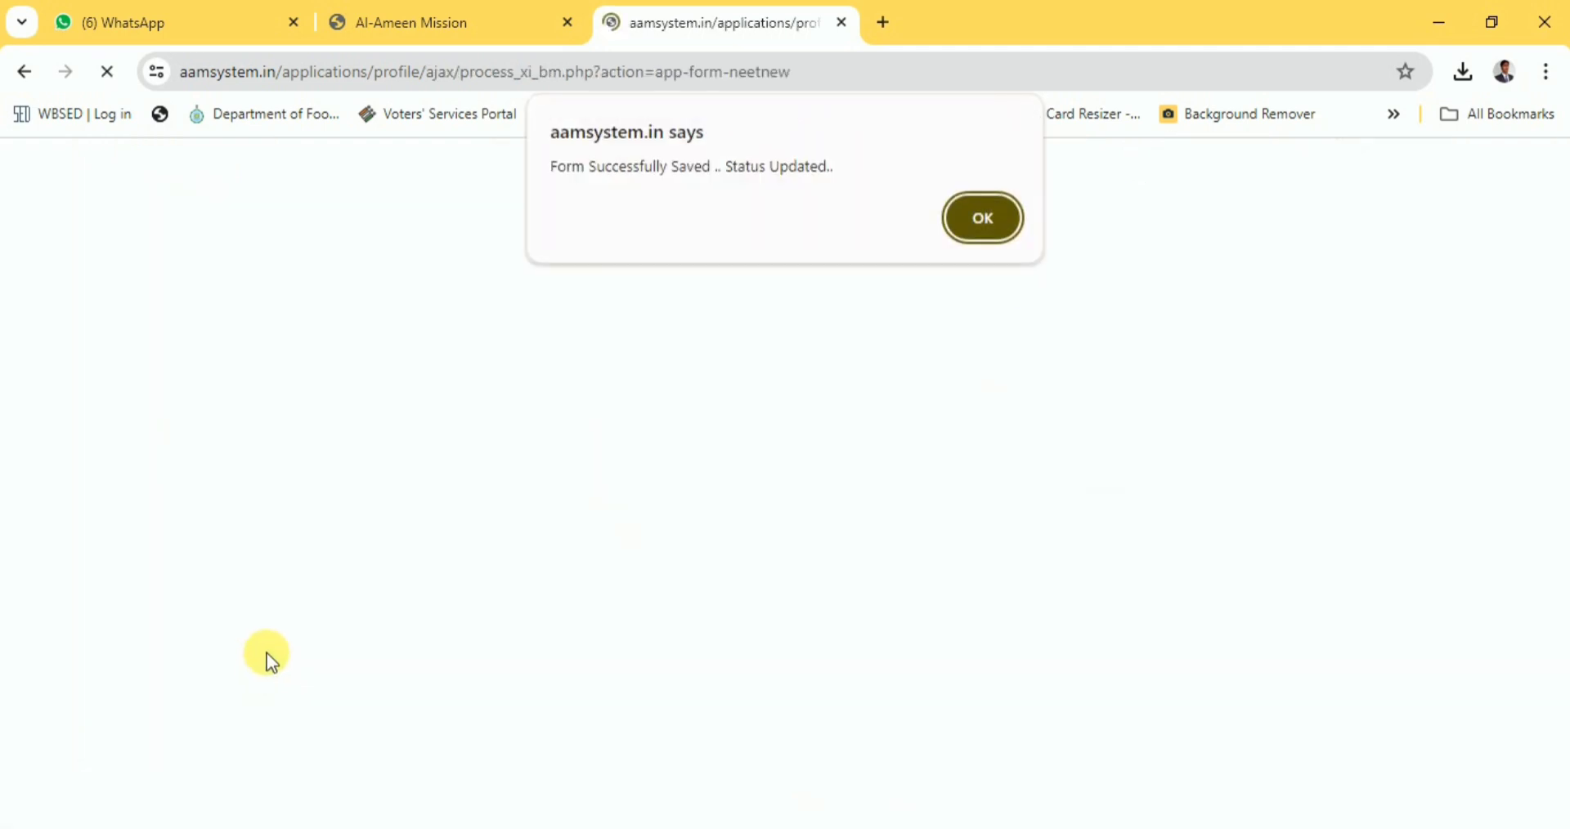
Dismiss the save confirmation and go to Upload Document > Photo & Signature.
{"action": "left_click", "coordinate": [970, 218]}
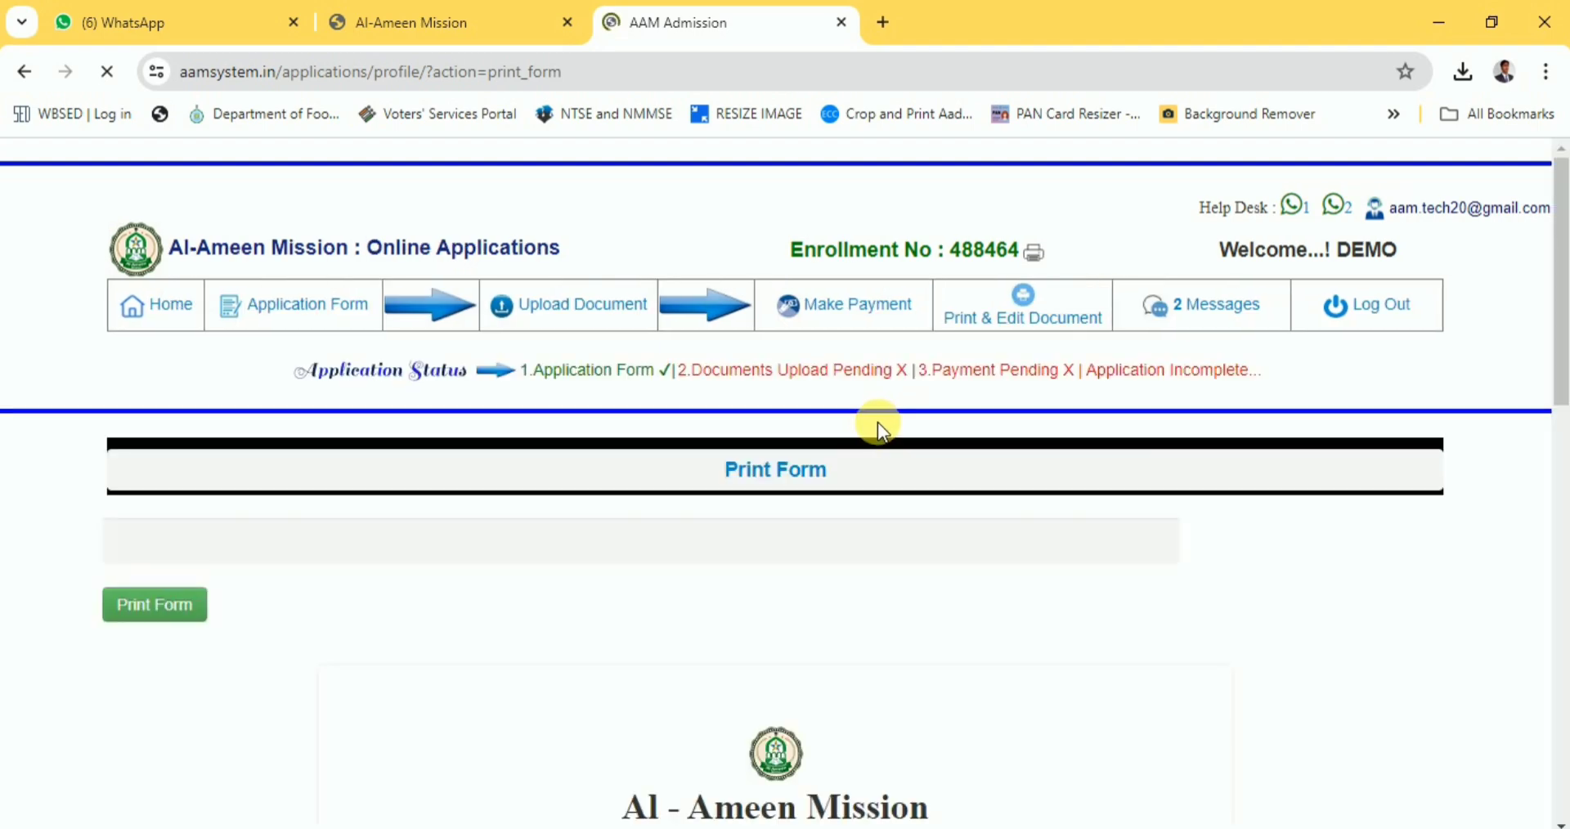
{"action": "scroll", "coordinate": [806, 501], "scroll_direction": "down", "scroll_amount": 3}
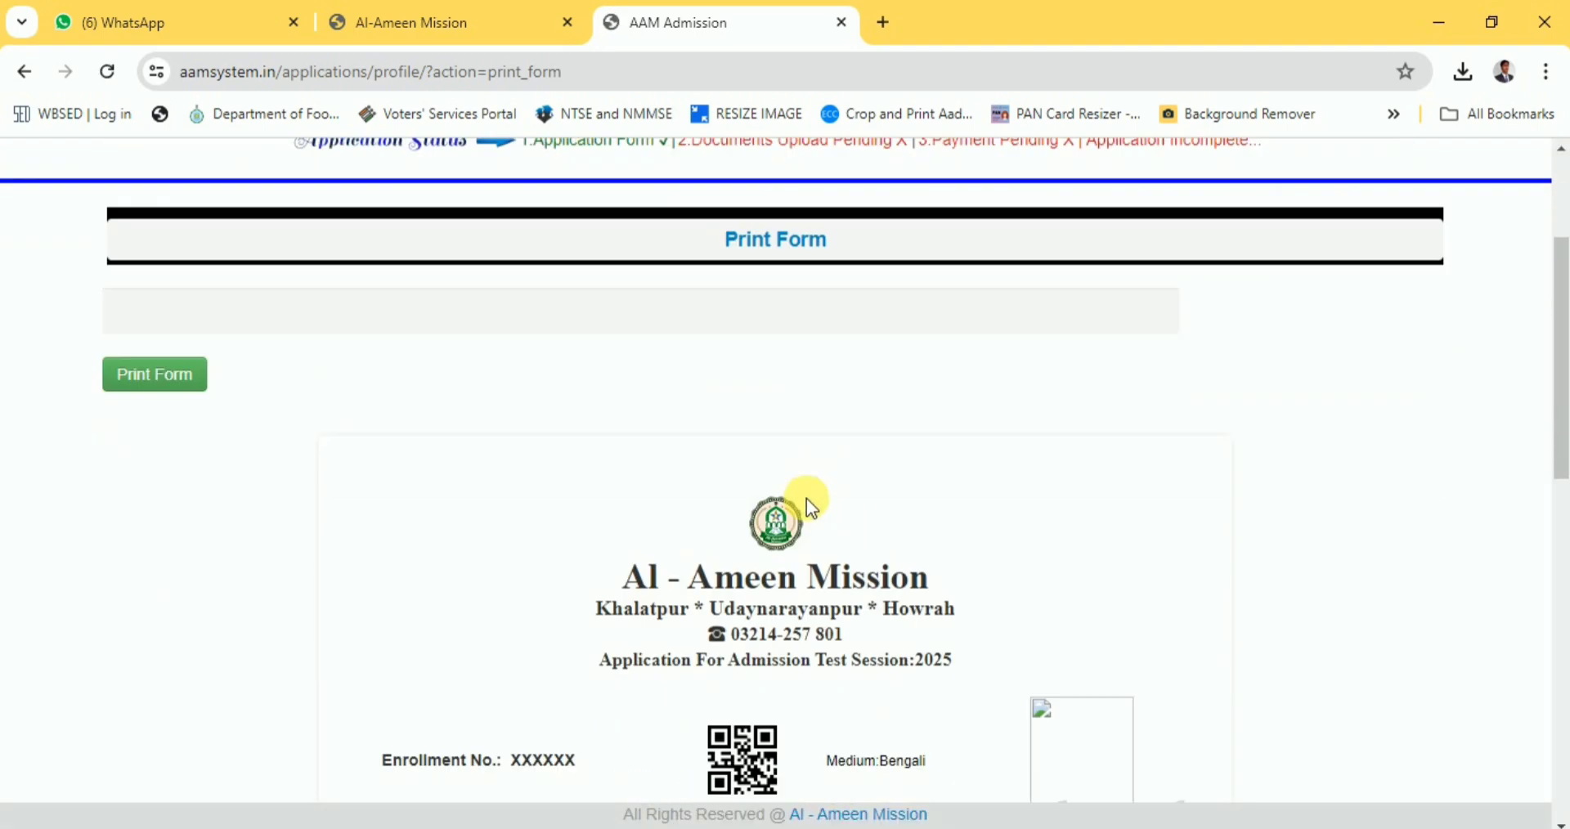
{"action": "scroll", "coordinate": [941, 593], "scroll_direction": "up", "scroll_amount": 3}
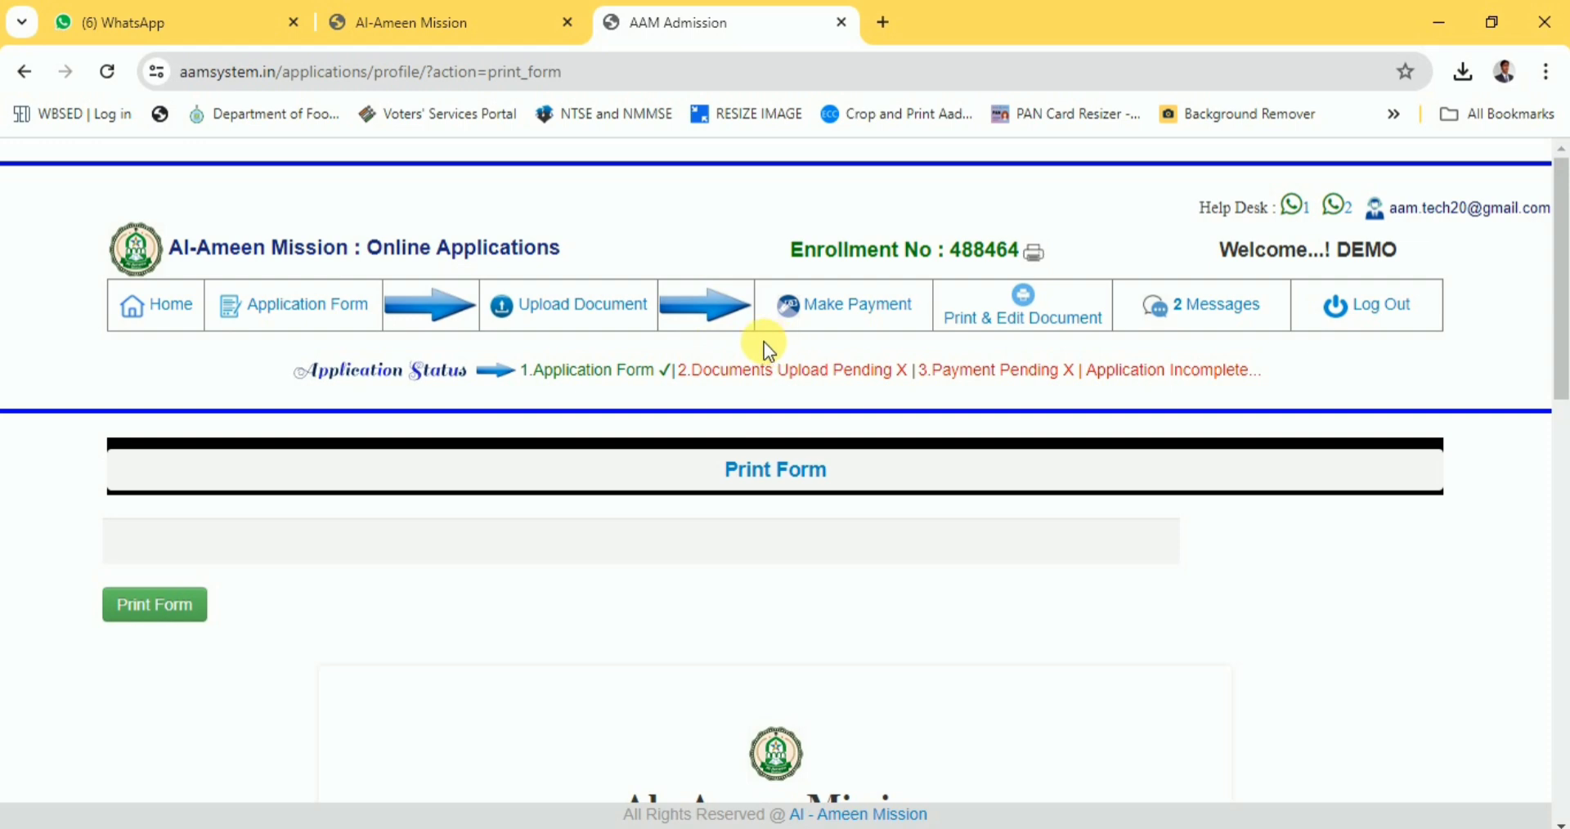
{"action": "mouse_move", "coordinate": [583, 313]}
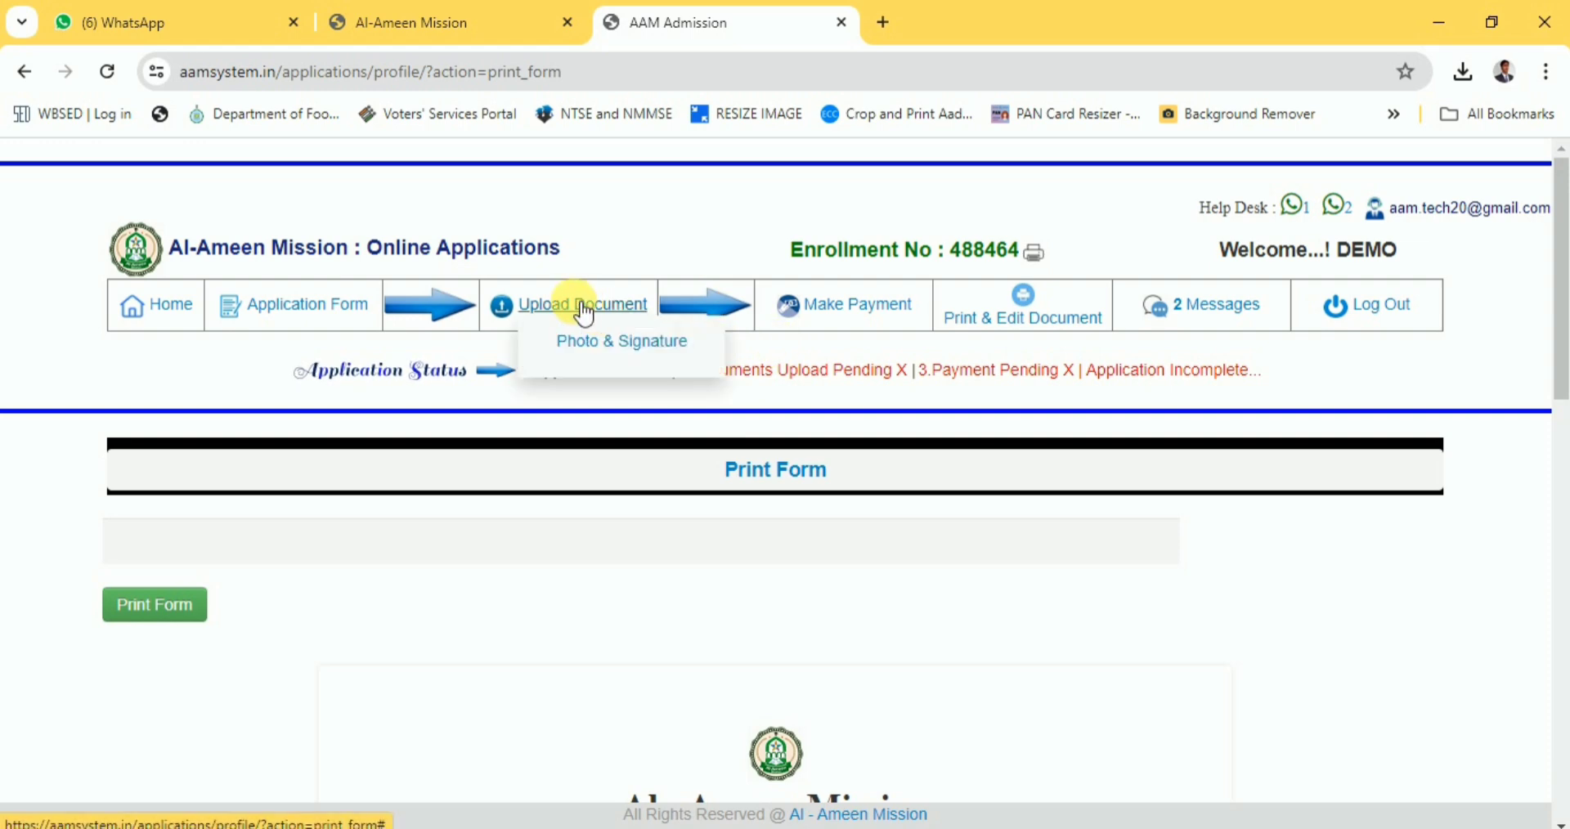
{"action": "left_click", "coordinate": [622, 348]}
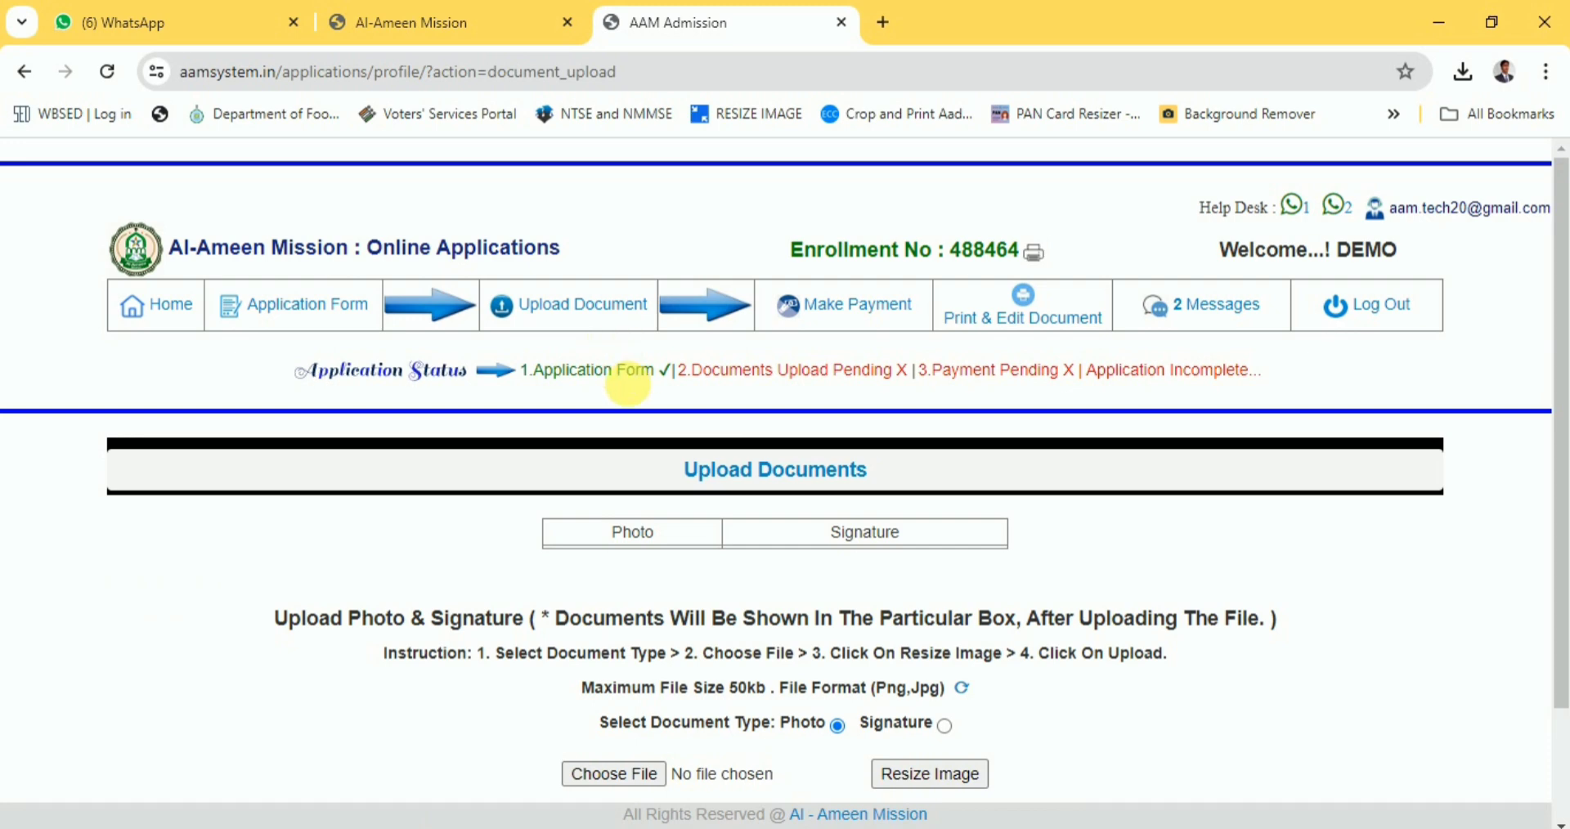
{"action": "scroll", "coordinate": [690, 541], "scroll_direction": "down", "scroll_amount": 2}
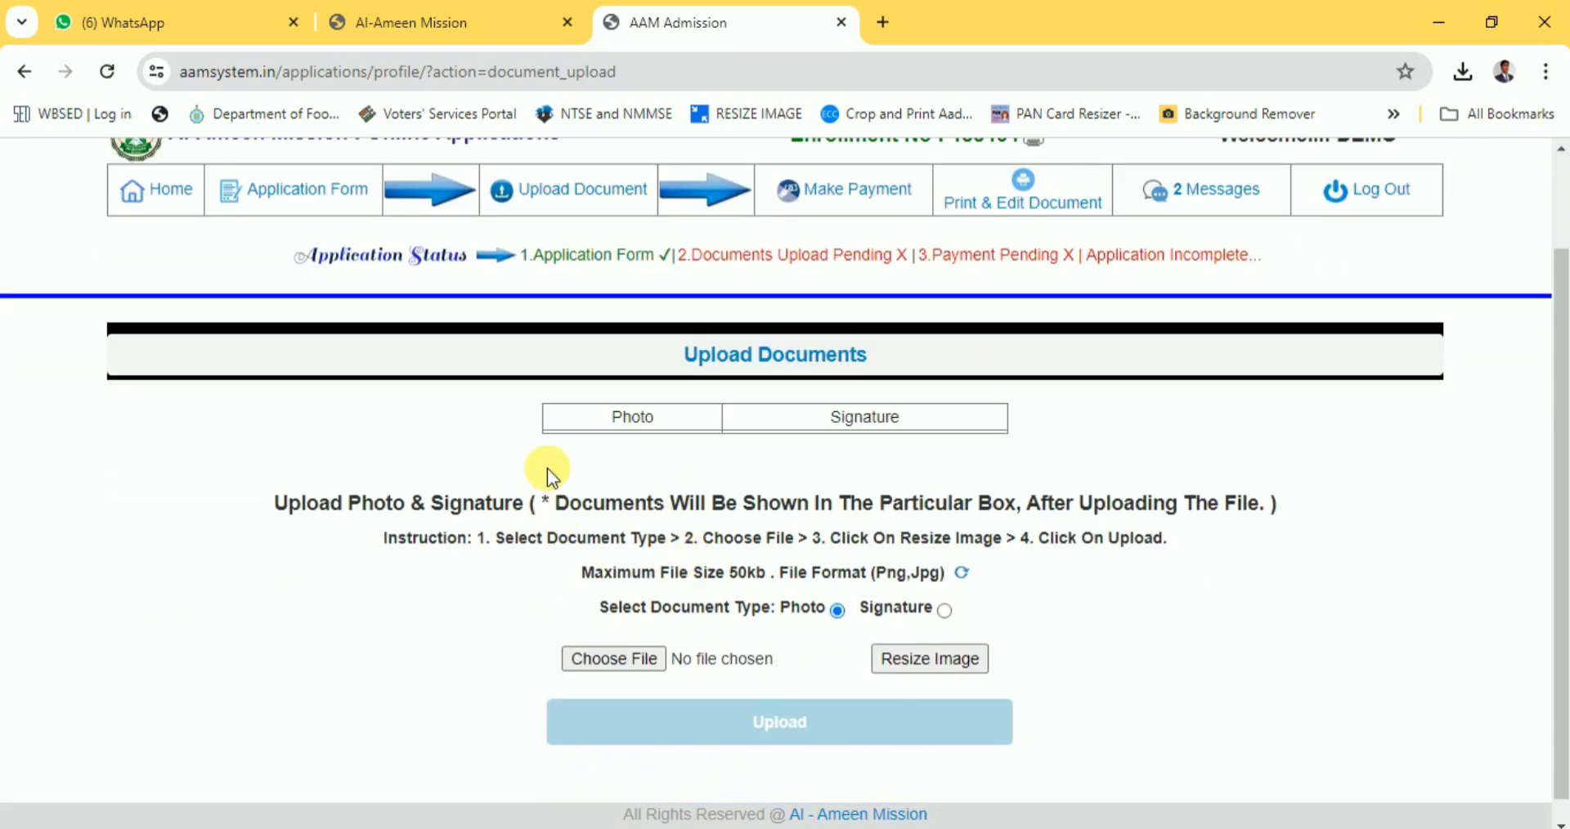
In a new tab, load the signature image from Downloads into ReduceImages.
{"action": "key", "text": "ctrl+t"}
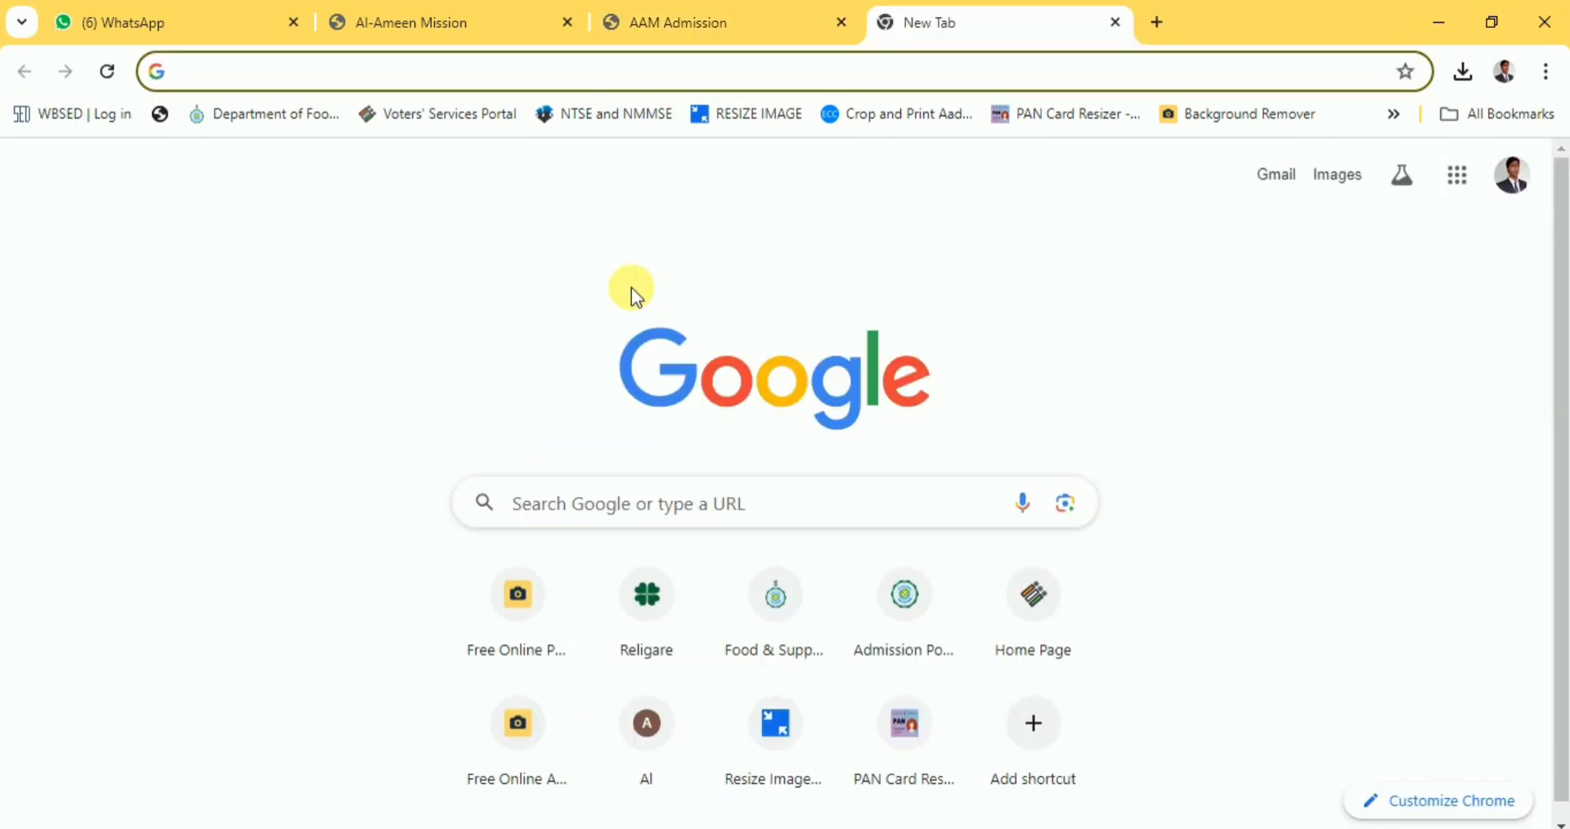
{"action": "left_click", "coordinate": [773, 119]}
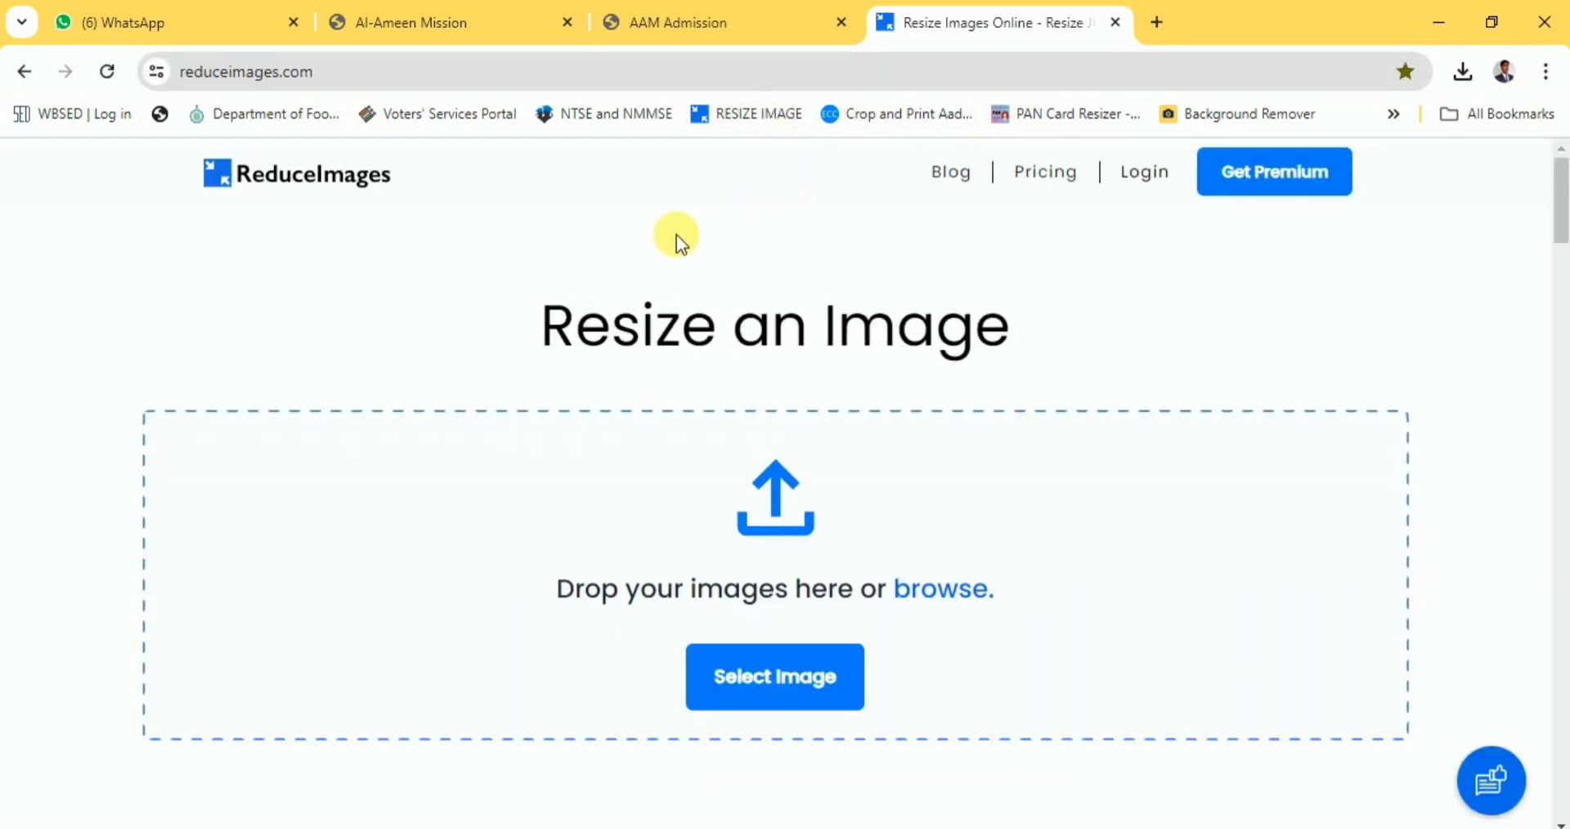
{"action": "left_click", "coordinate": [237, 72]}
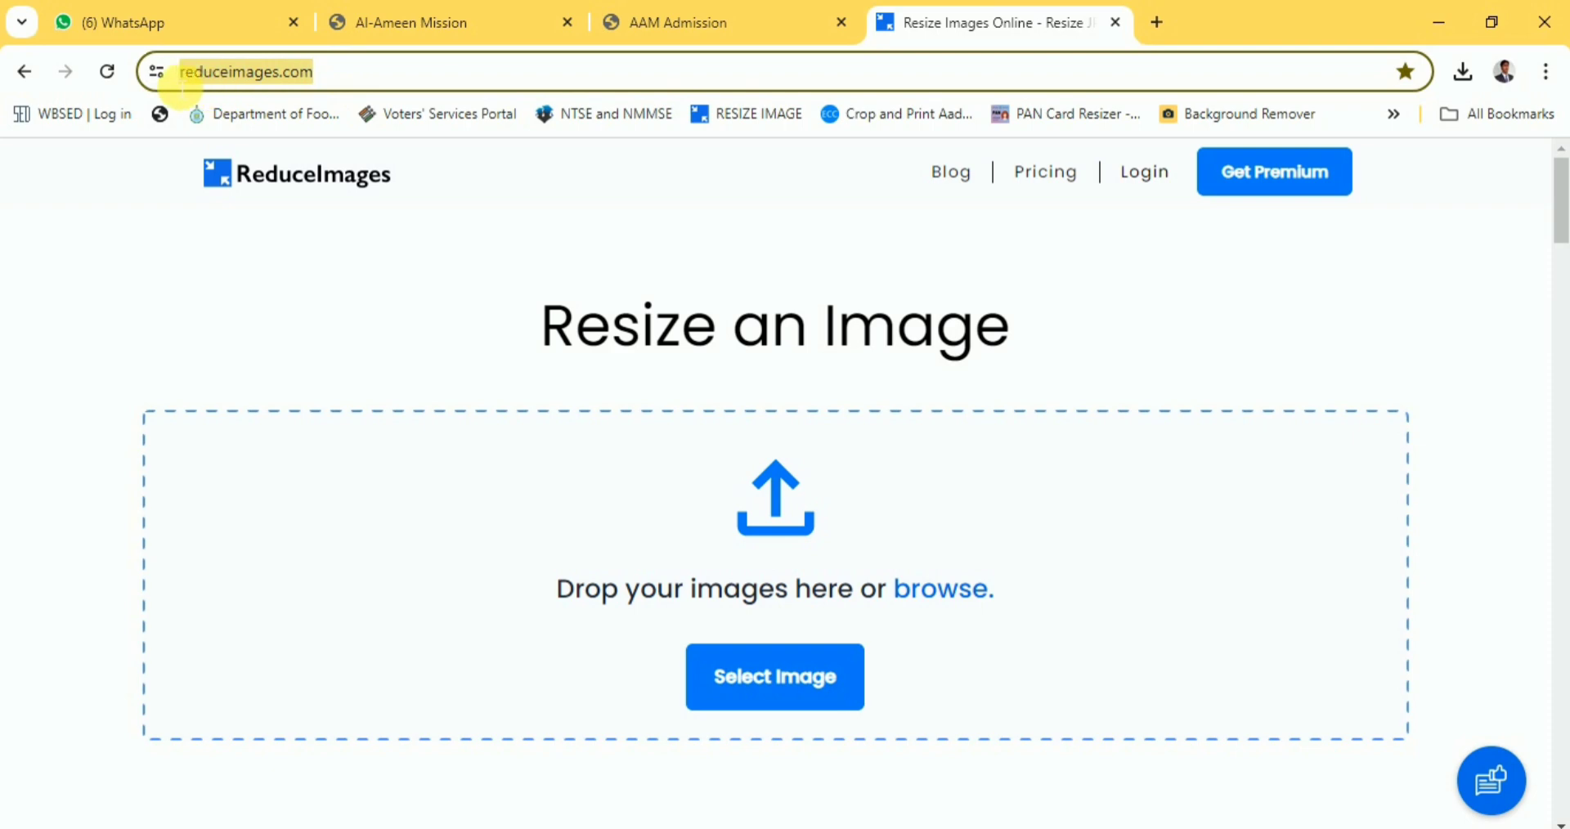
{"action": "left_click", "coordinate": [753, 684]}
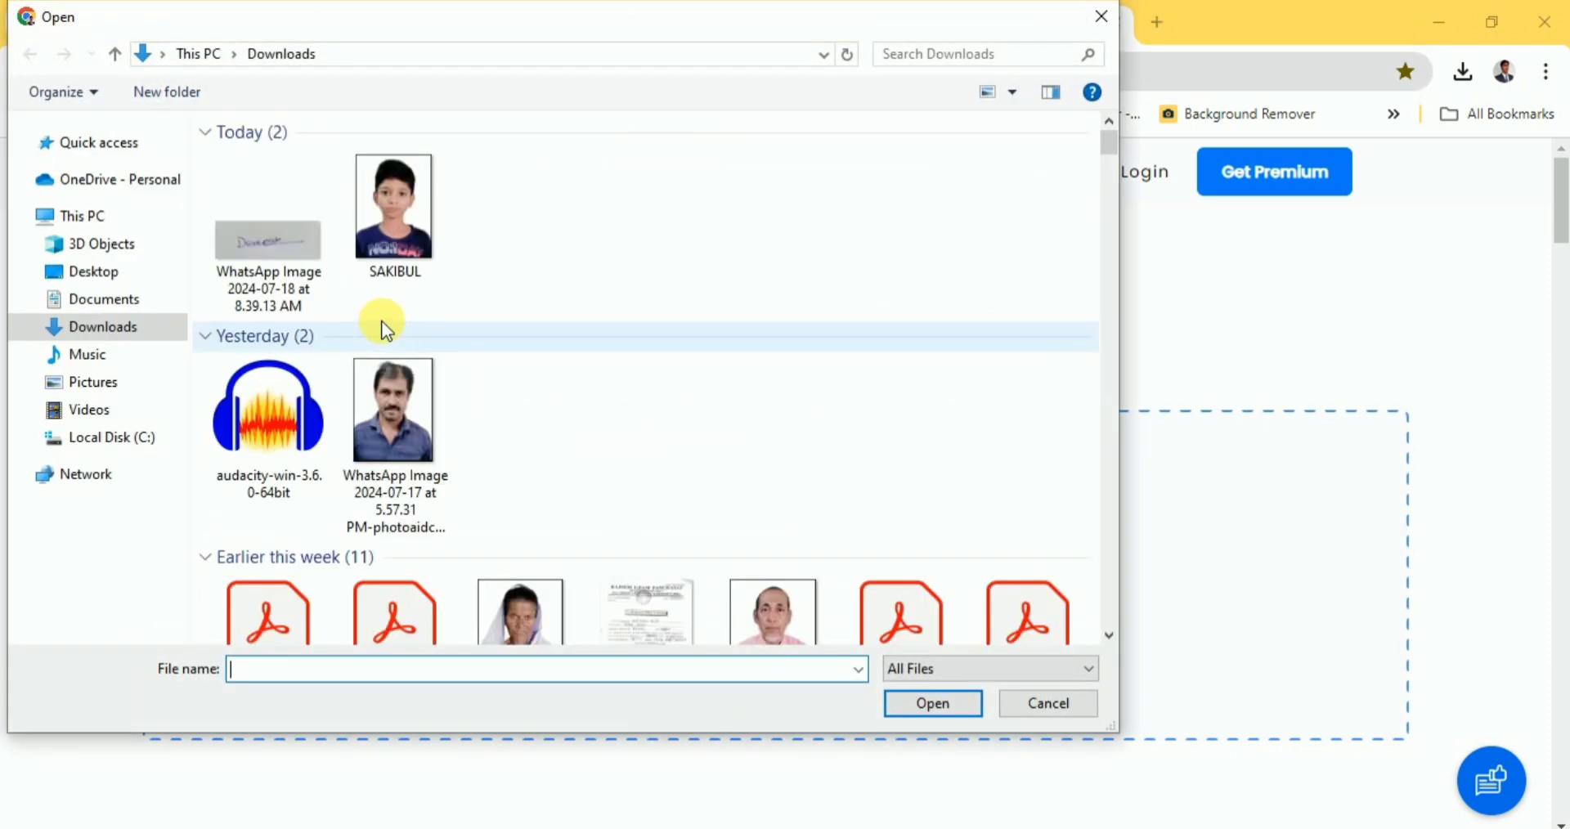
{"action": "left_click", "coordinate": [276, 238]}
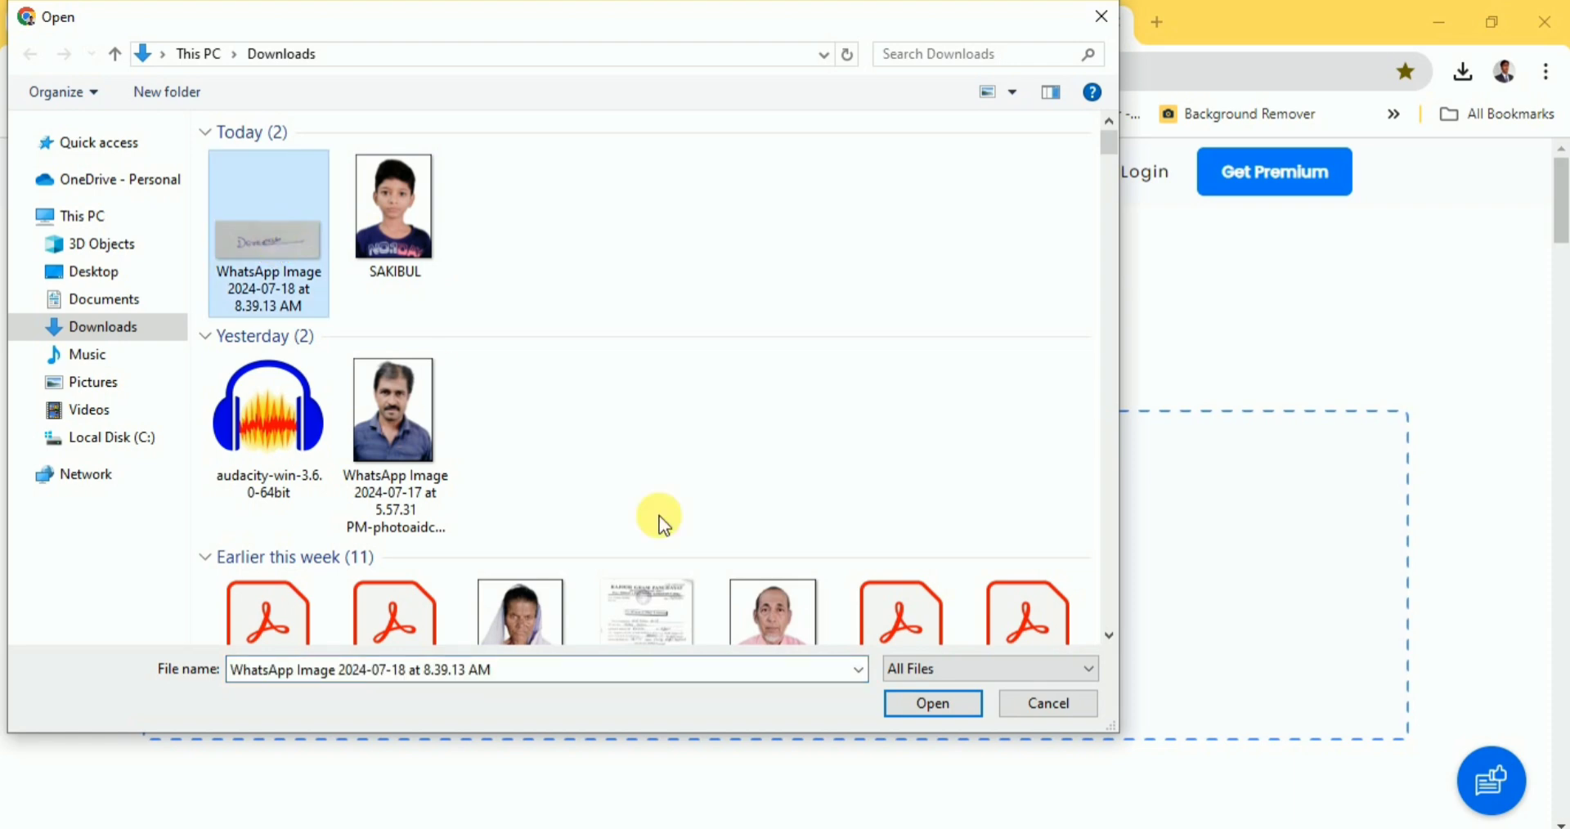
{"action": "left_click", "coordinate": [938, 707]}
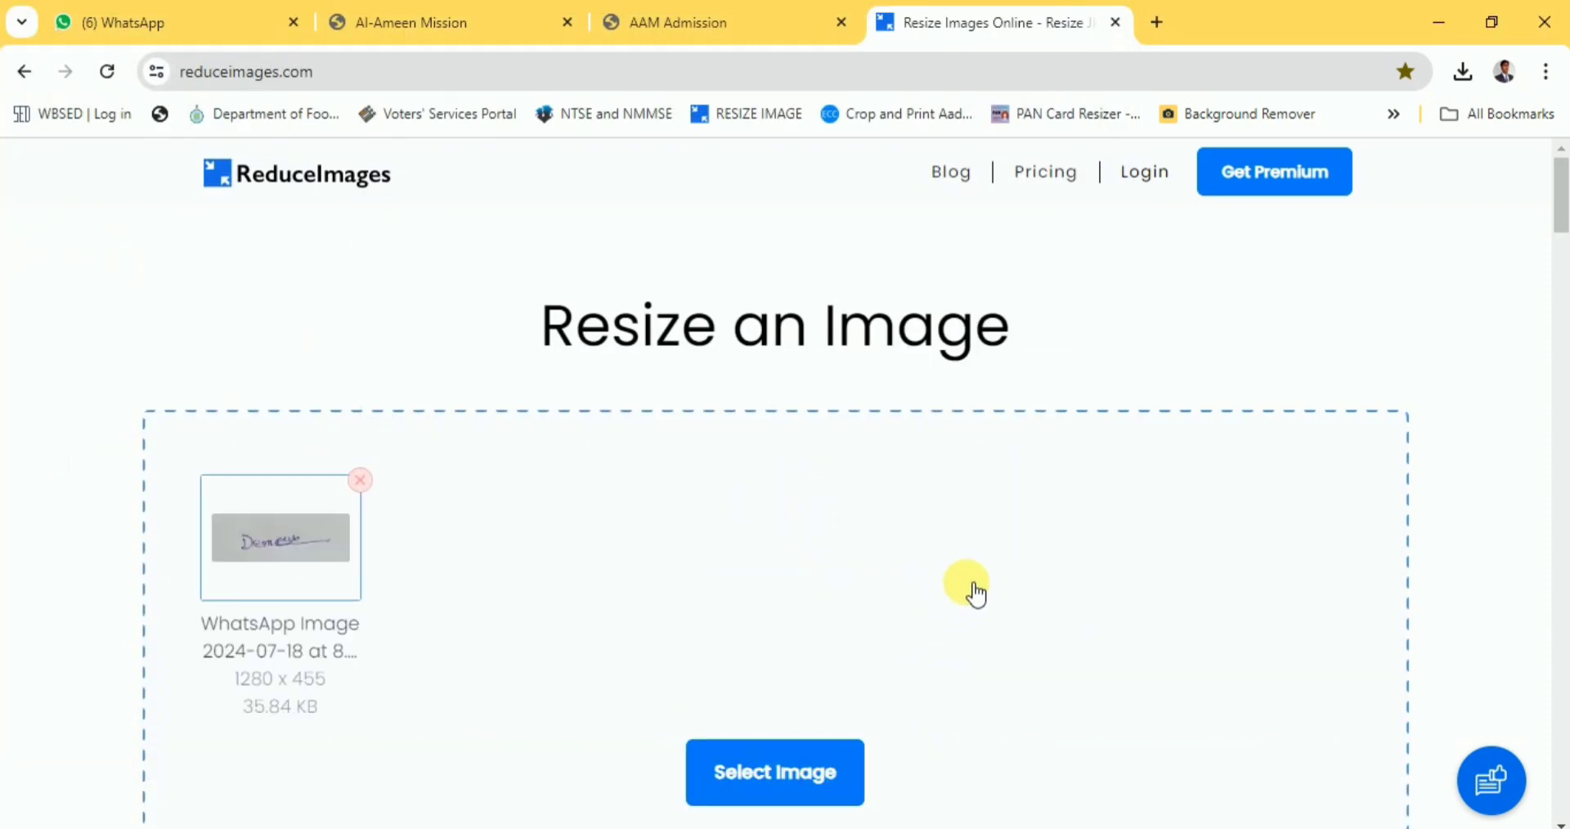
Resize the signature to 70 percent and download the 38.1 KB JPG.
{"action": "scroll", "coordinate": [956, 595], "scroll_direction": "down", "scroll_amount": 2}
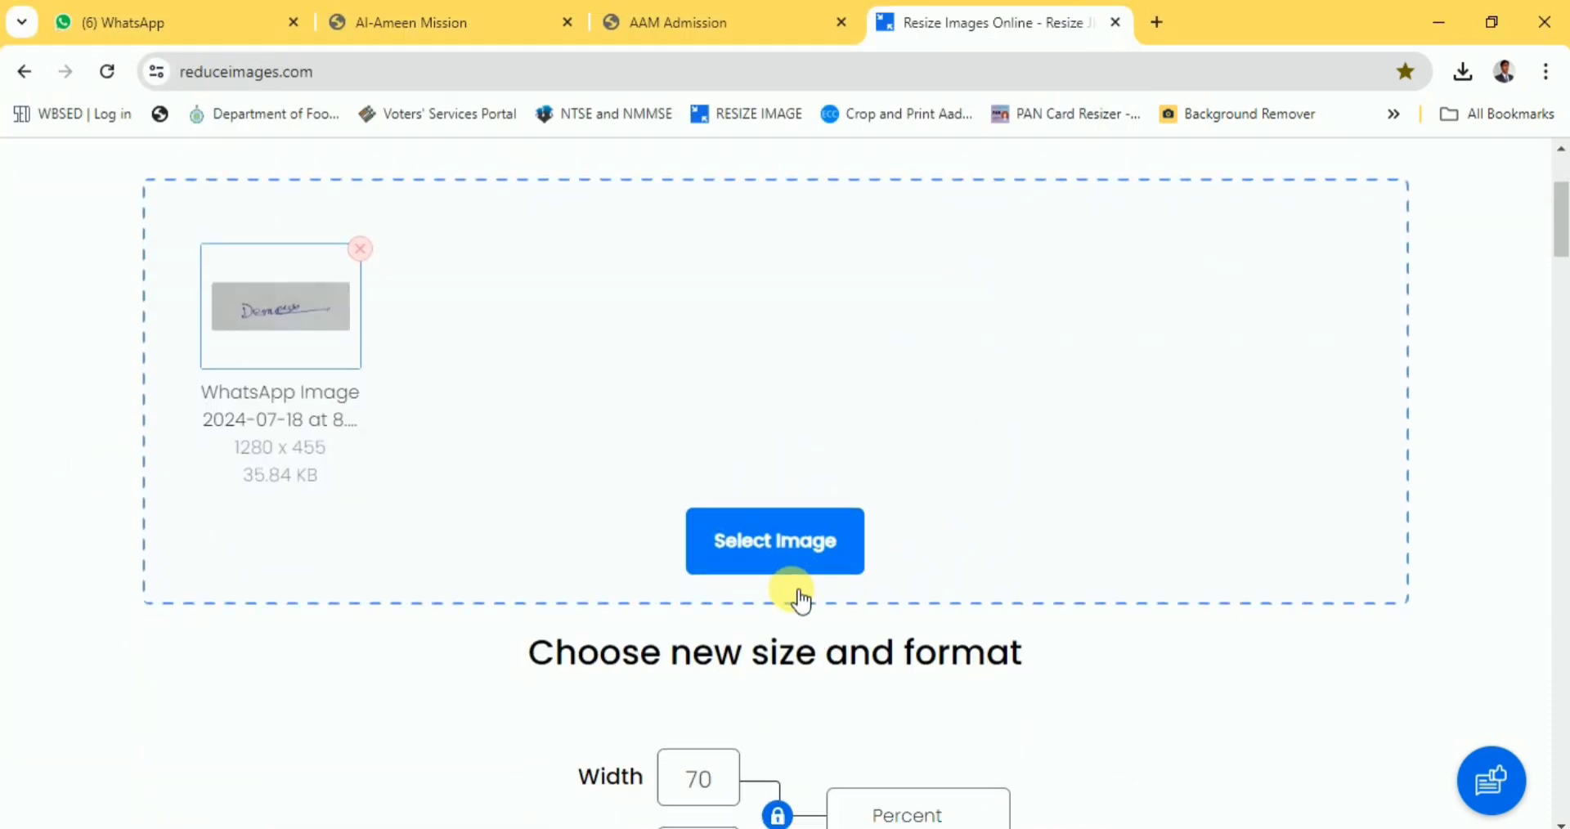
{"action": "scroll", "coordinate": [793, 599], "scroll_direction": "down", "scroll_amount": 4}
{"action": "scroll", "coordinate": [792, 656], "scroll_direction": "down", "scroll_amount": 3}
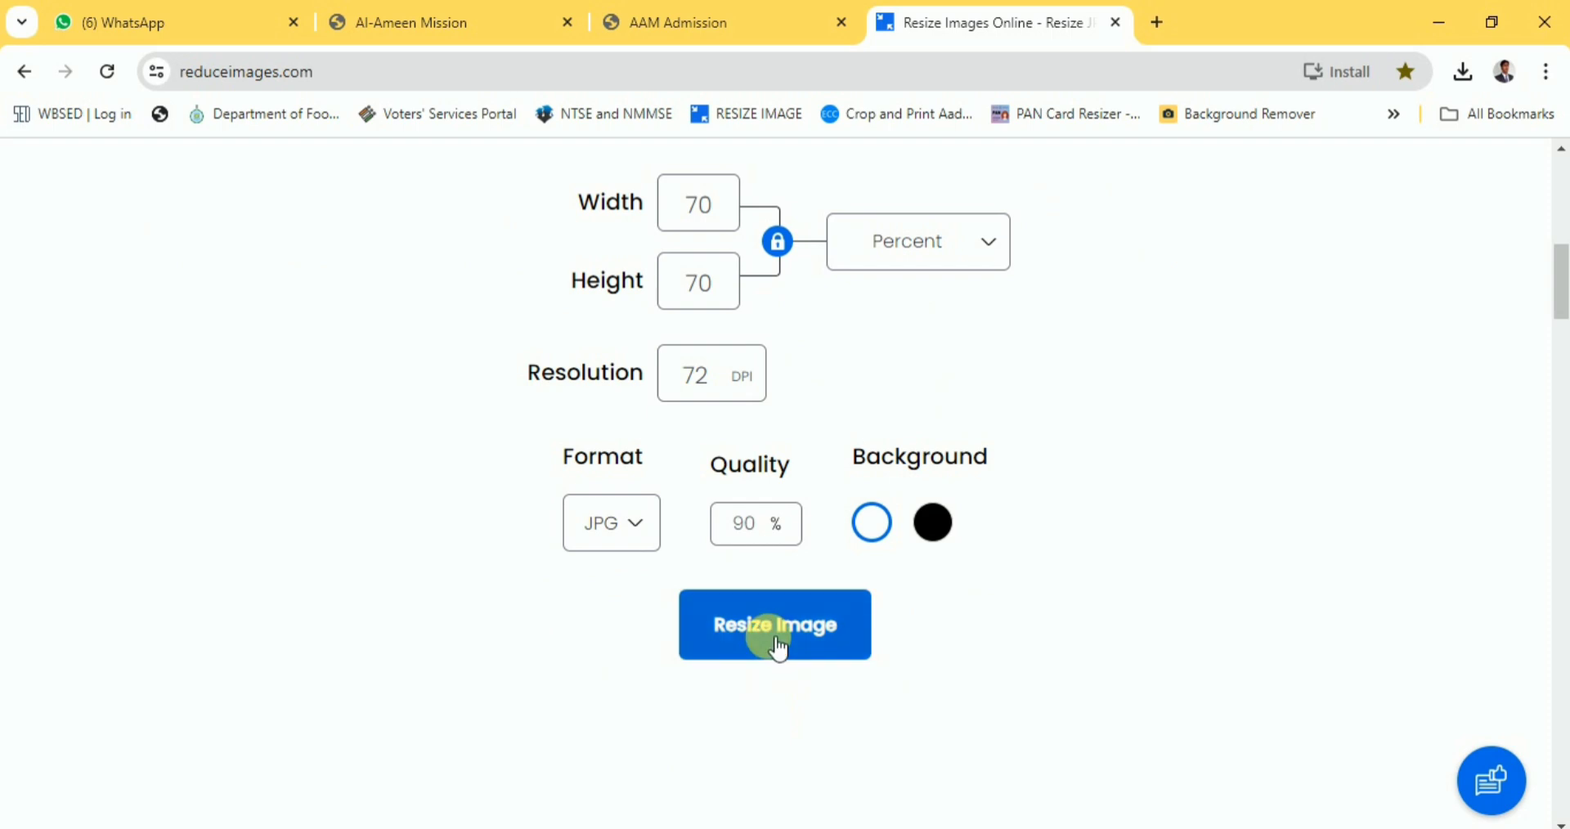
{"action": "left_click", "coordinate": [778, 638]}
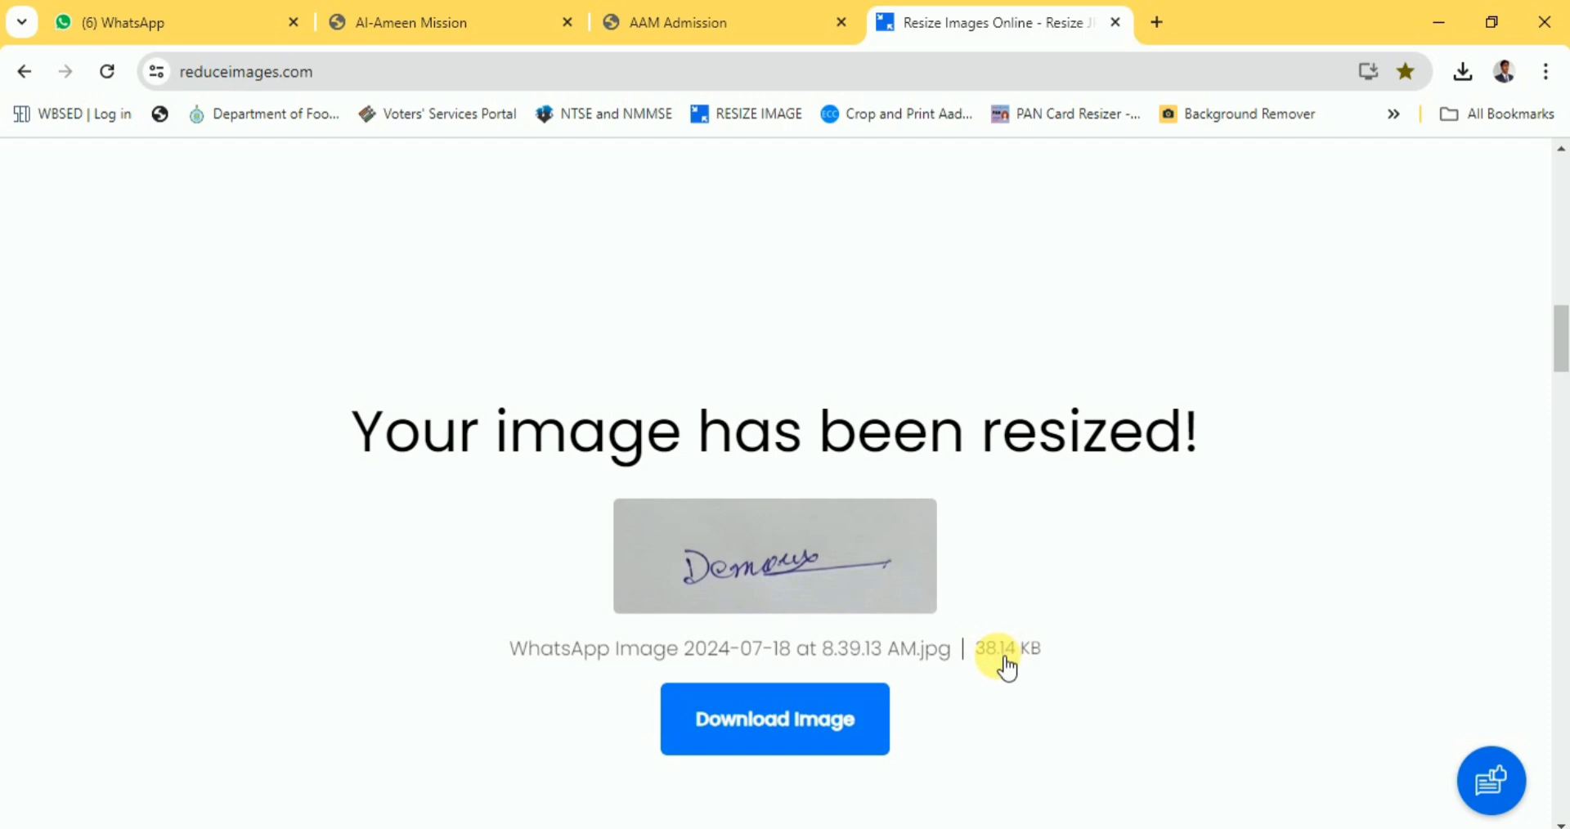
{"action": "left_click", "coordinate": [787, 725]}
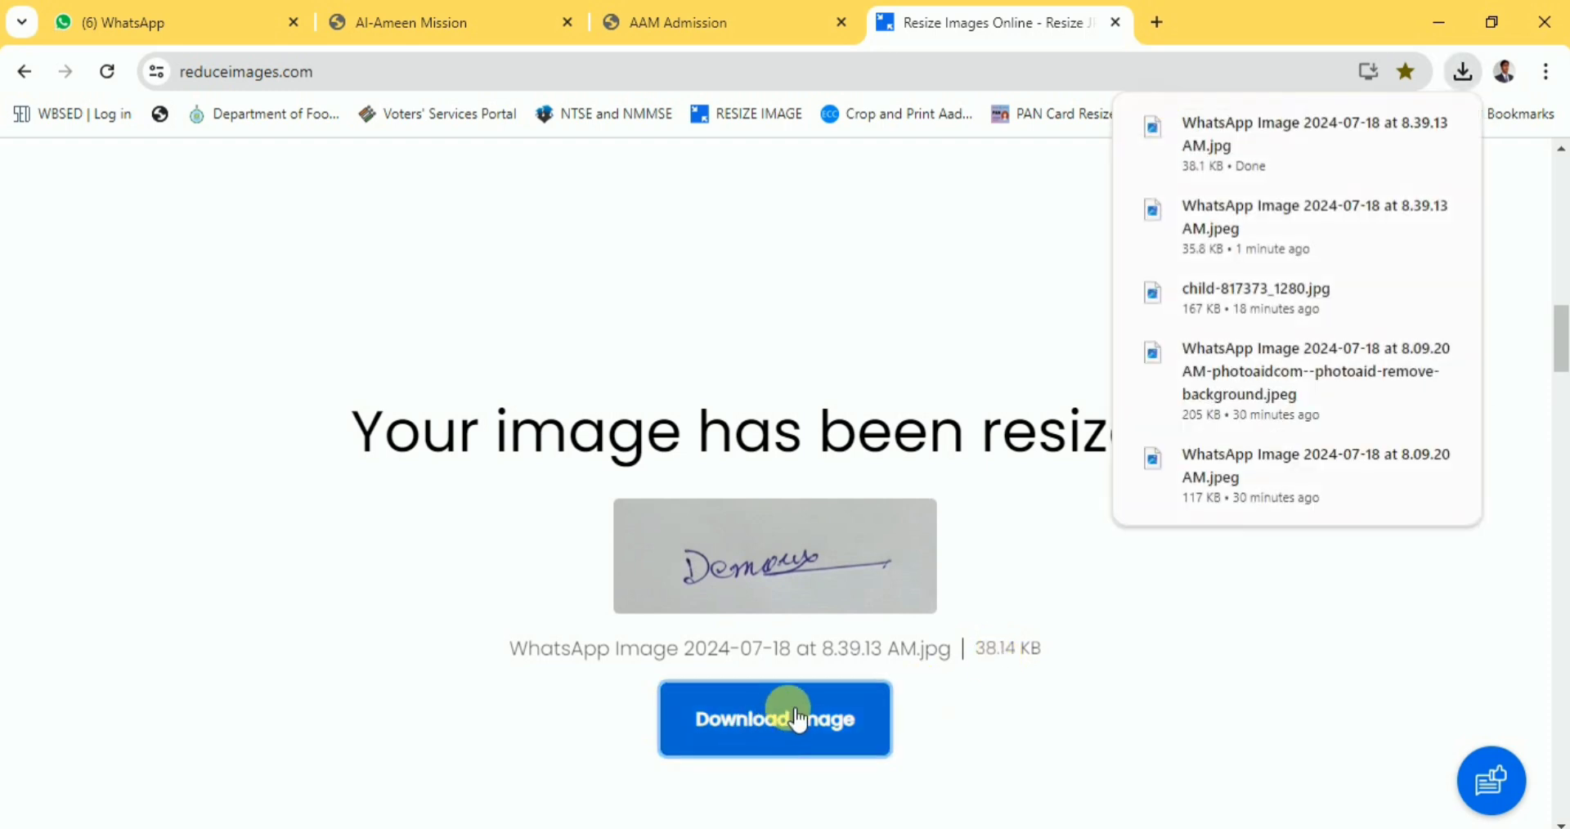
{"action": "scroll", "coordinate": [789, 720], "scroll_direction": "up", "scroll_amount": 12}
{"action": "scroll", "coordinate": [790, 699], "scroll_direction": "up", "scroll_amount": 3}
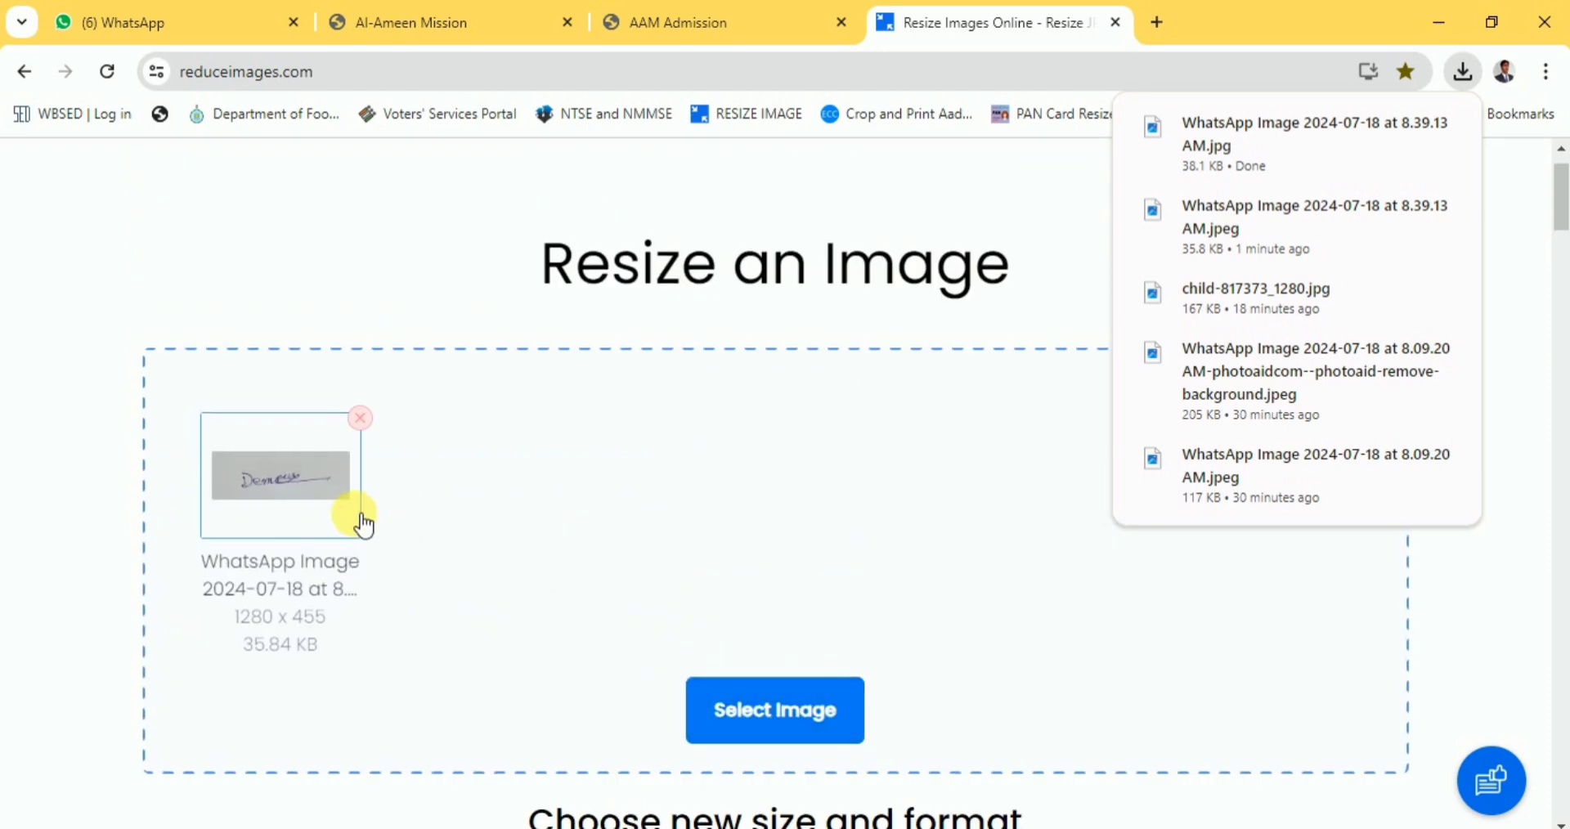
Replace the signature with the child-817373_1280 photo from the Desktop.
{"action": "left_click", "coordinate": [360, 419]}
{"action": "left_click", "coordinate": [776, 622]}
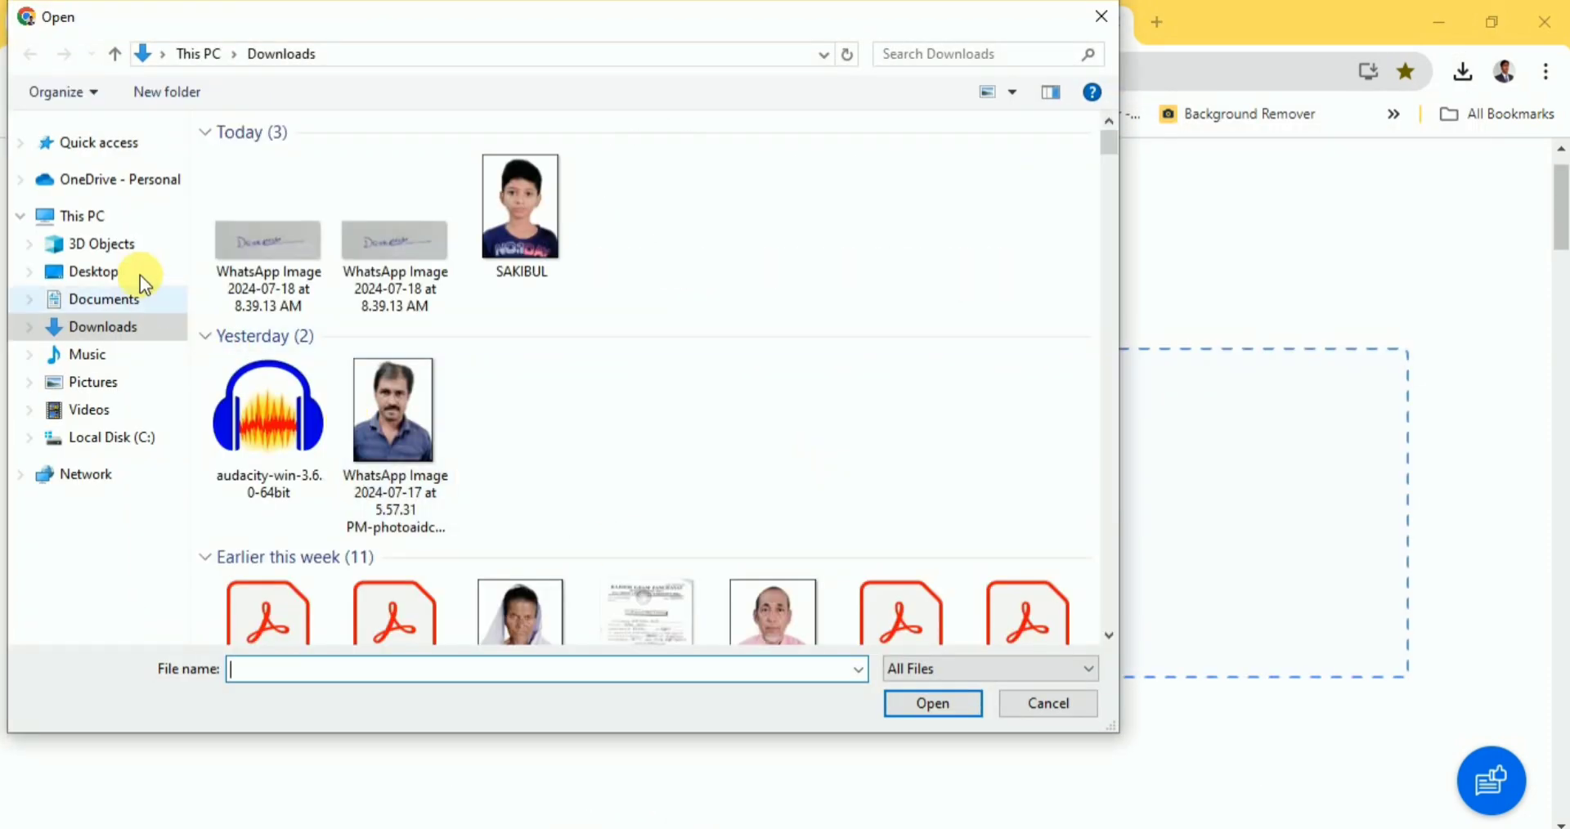
{"action": "left_click", "coordinate": [113, 270]}
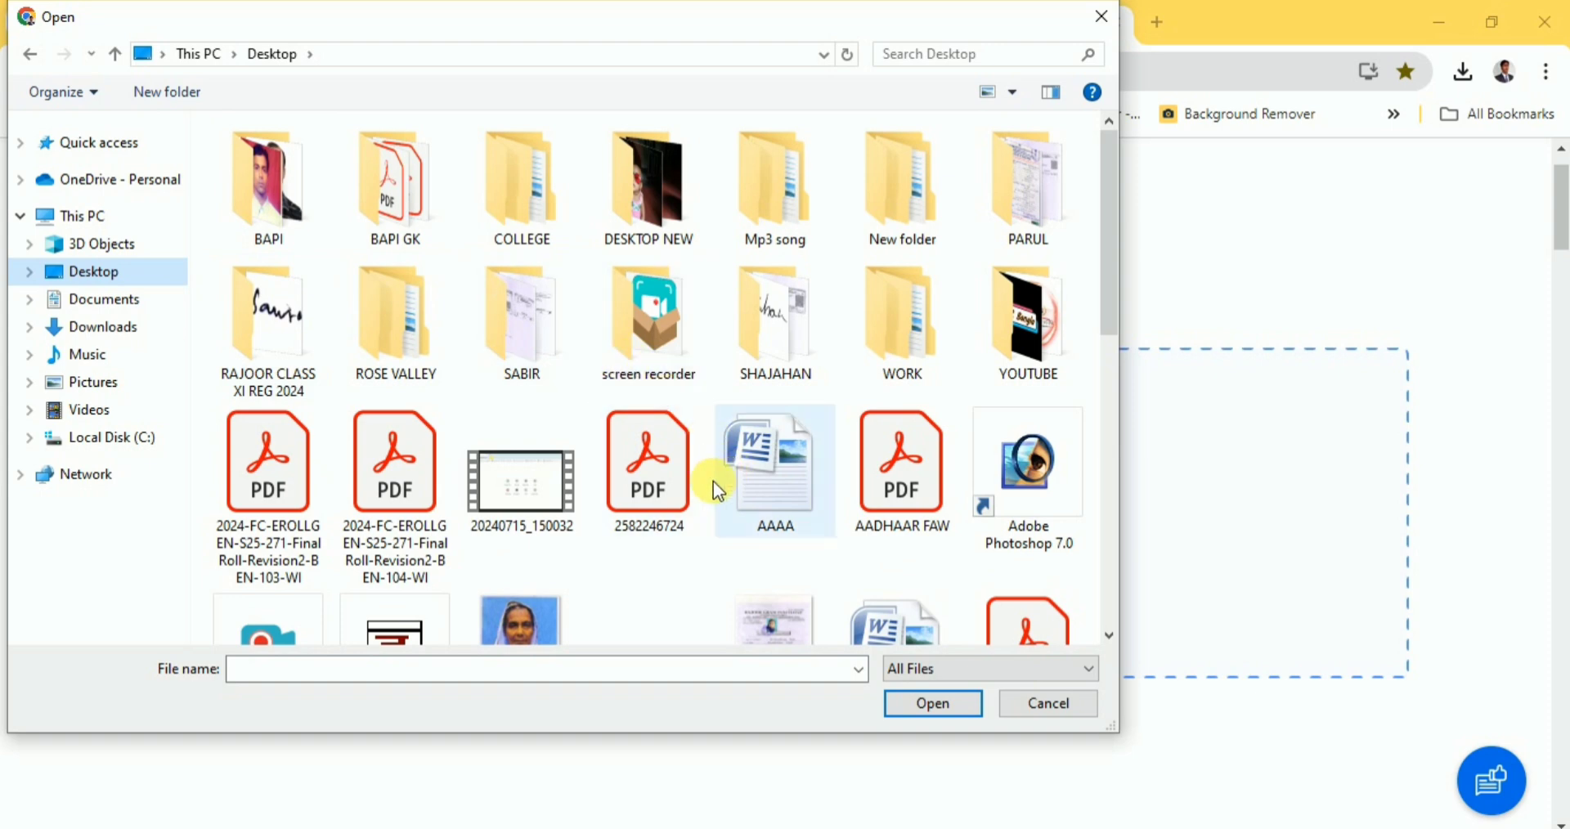
{"action": "scroll", "coordinate": [683, 502], "scroll_direction": "down", "scroll_amount": 3}
{"action": "left_click", "coordinate": [291, 543]}
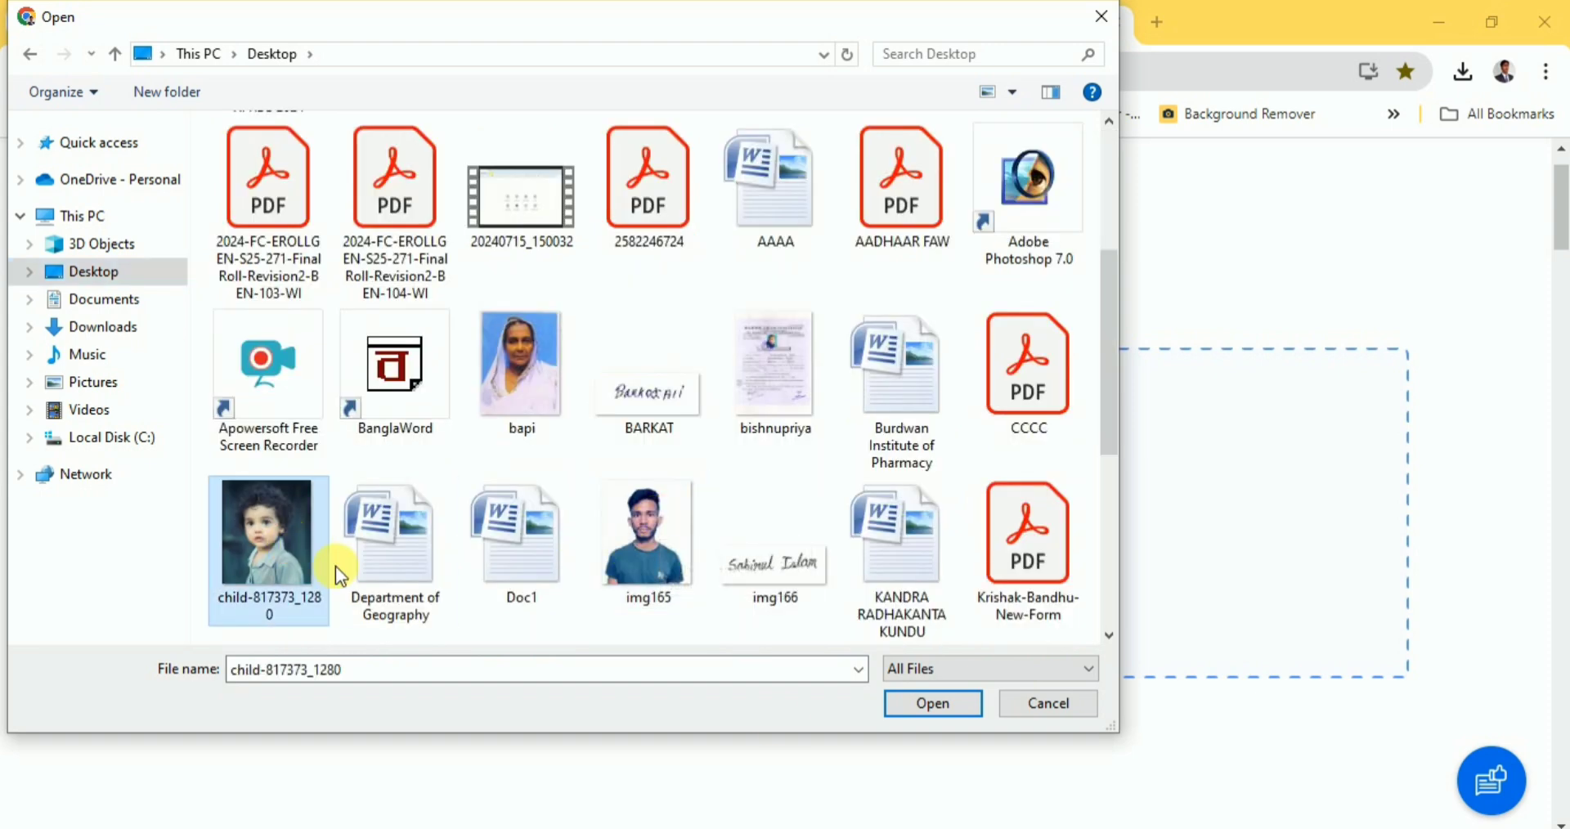
{"action": "left_click", "coordinate": [933, 704]}
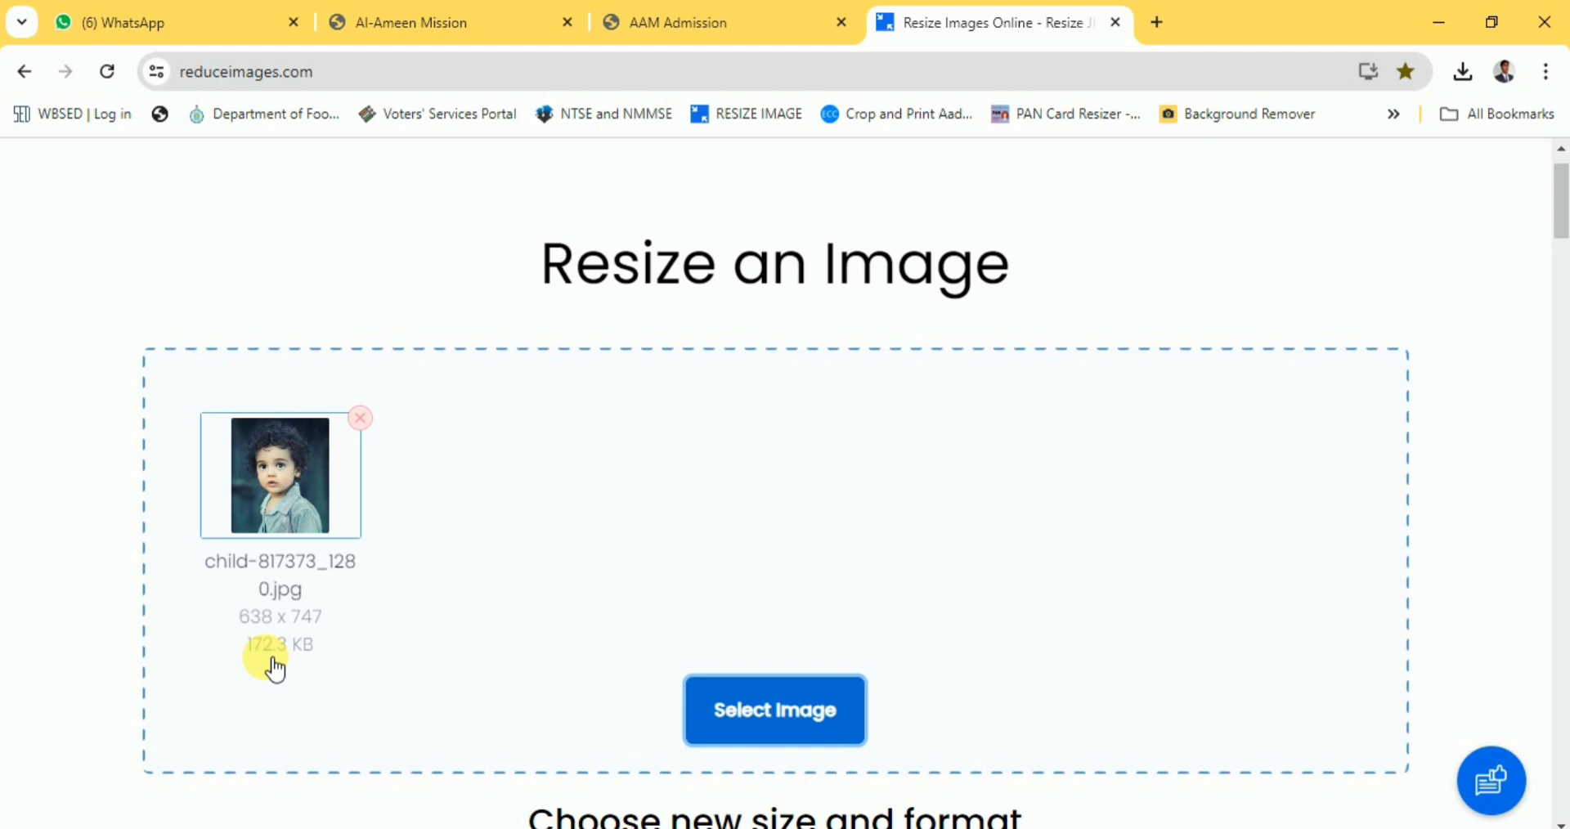
Resize the child photo to 65 percent width and download it at 46.6 KB.
{"action": "scroll", "coordinate": [536, 572], "scroll_direction": "down", "scroll_amount": 4}
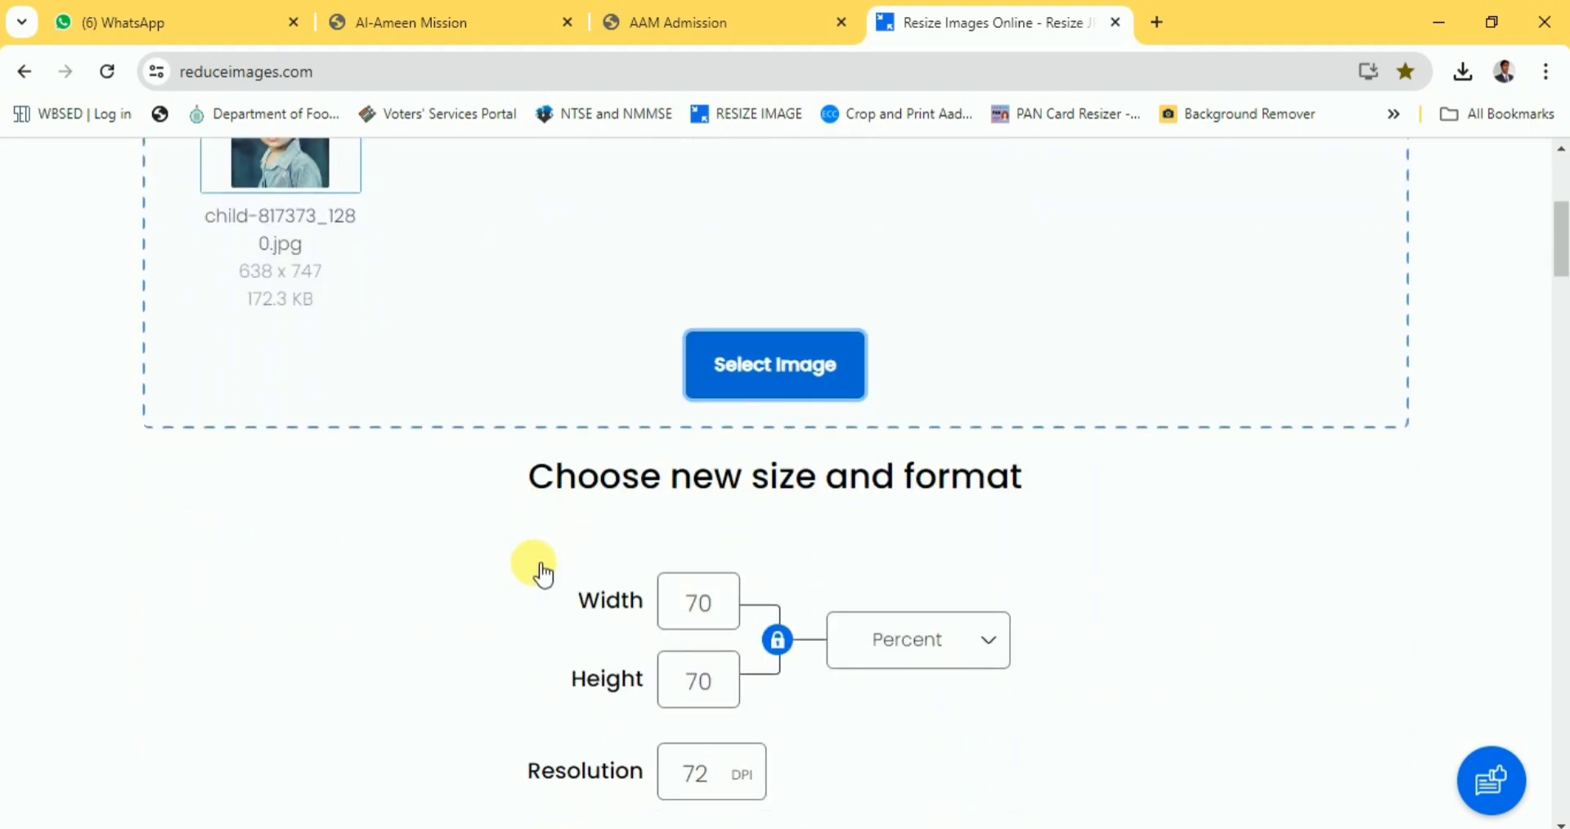
{"action": "scroll", "coordinate": [544, 575], "scroll_direction": "down", "scroll_amount": 4}
{"action": "left_click", "coordinate": [789, 690]}
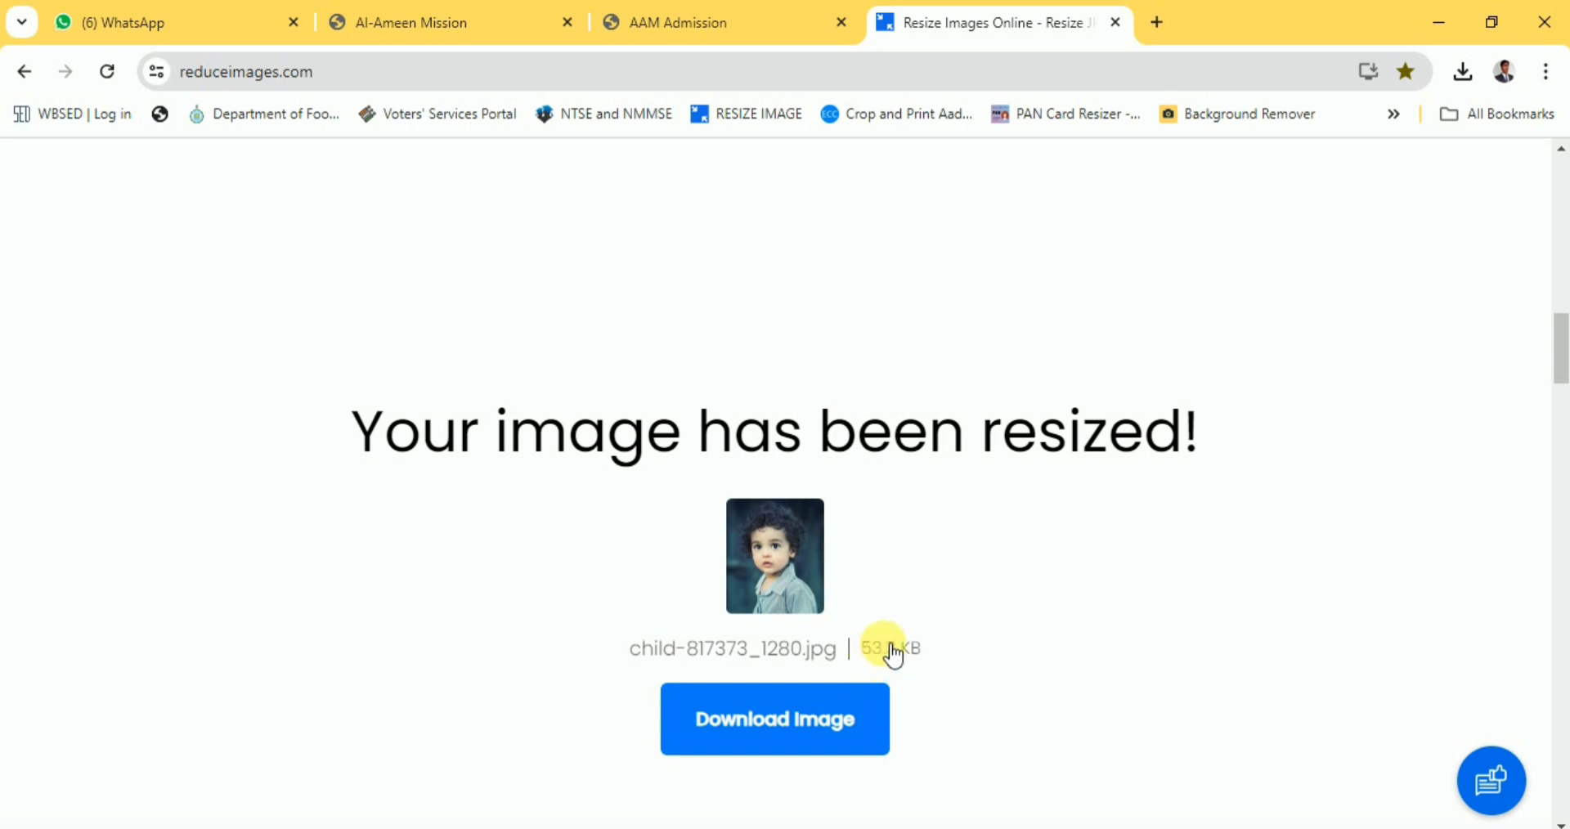
{"action": "scroll", "coordinate": [852, 645], "scroll_direction": "up", "scroll_amount": 10}
{"action": "scroll", "coordinate": [844, 633], "scroll_direction": "up", "scroll_amount": 1}
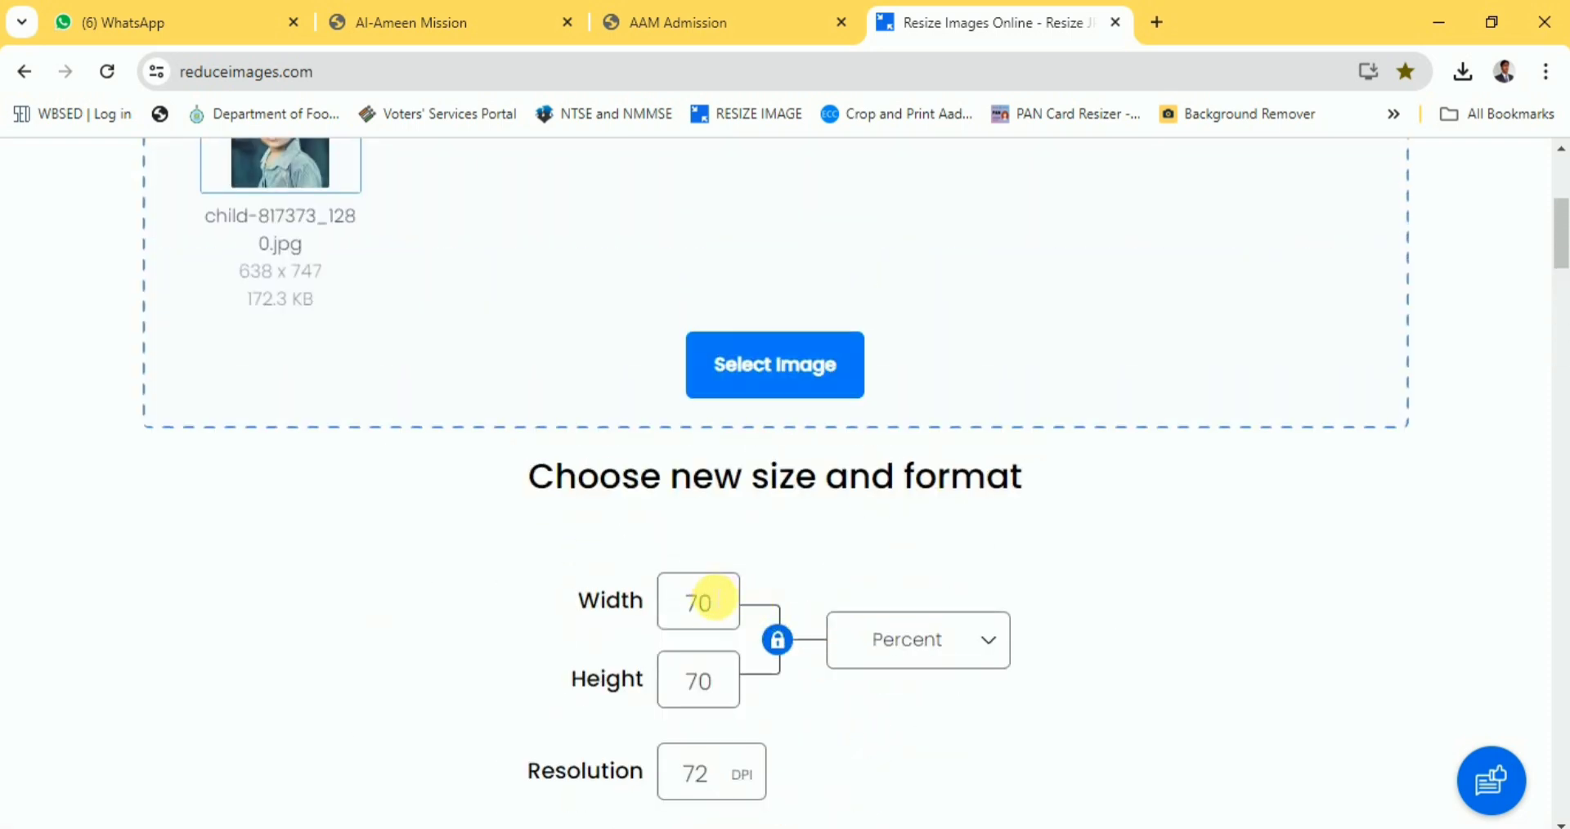
{"action": "double_click", "coordinate": [698, 605]}
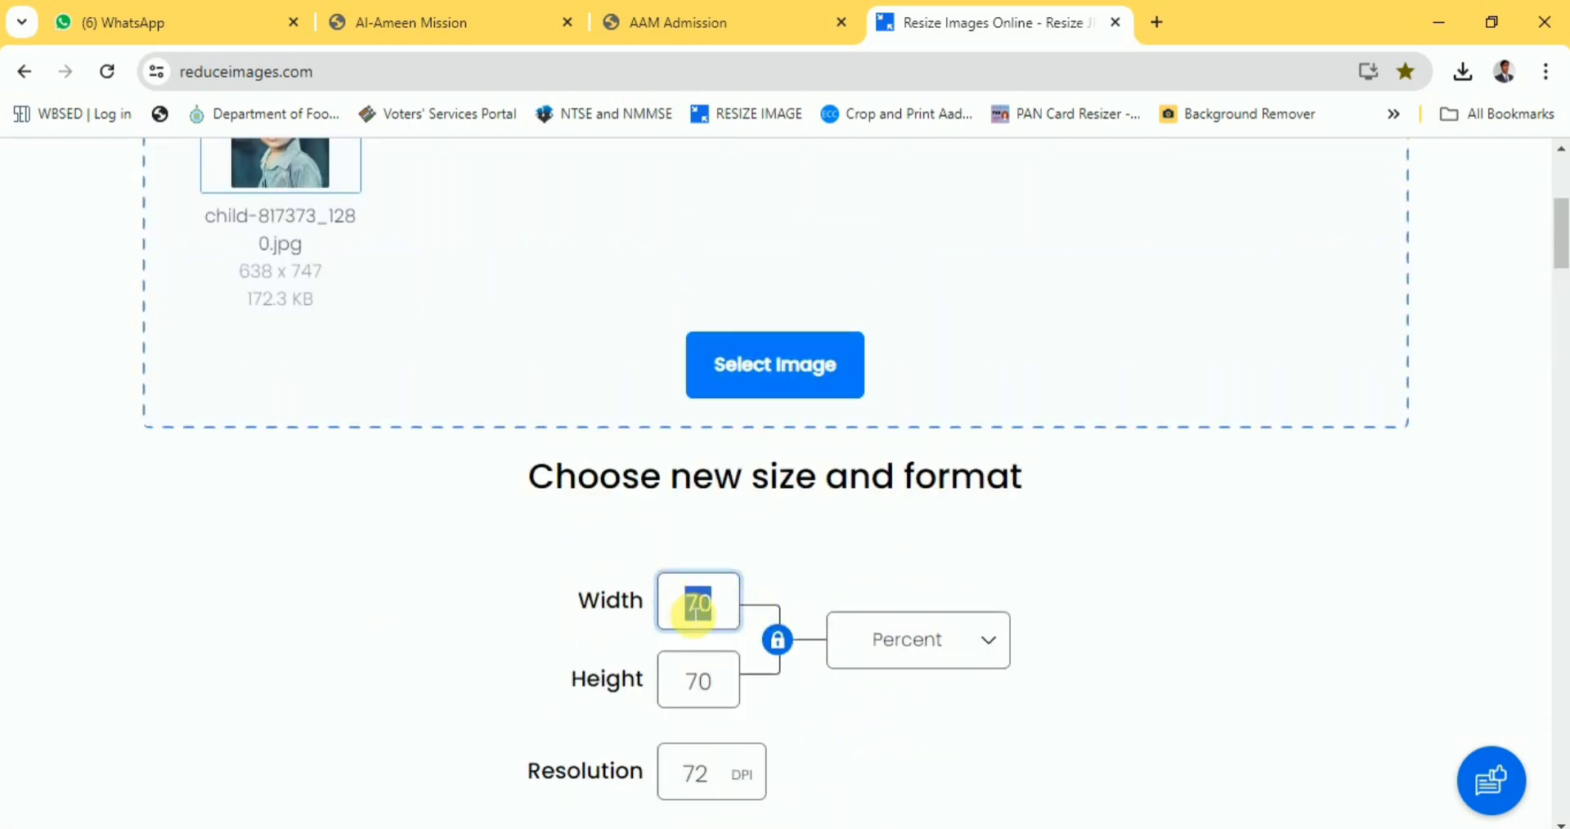
{"action": "type", "text": "65"}
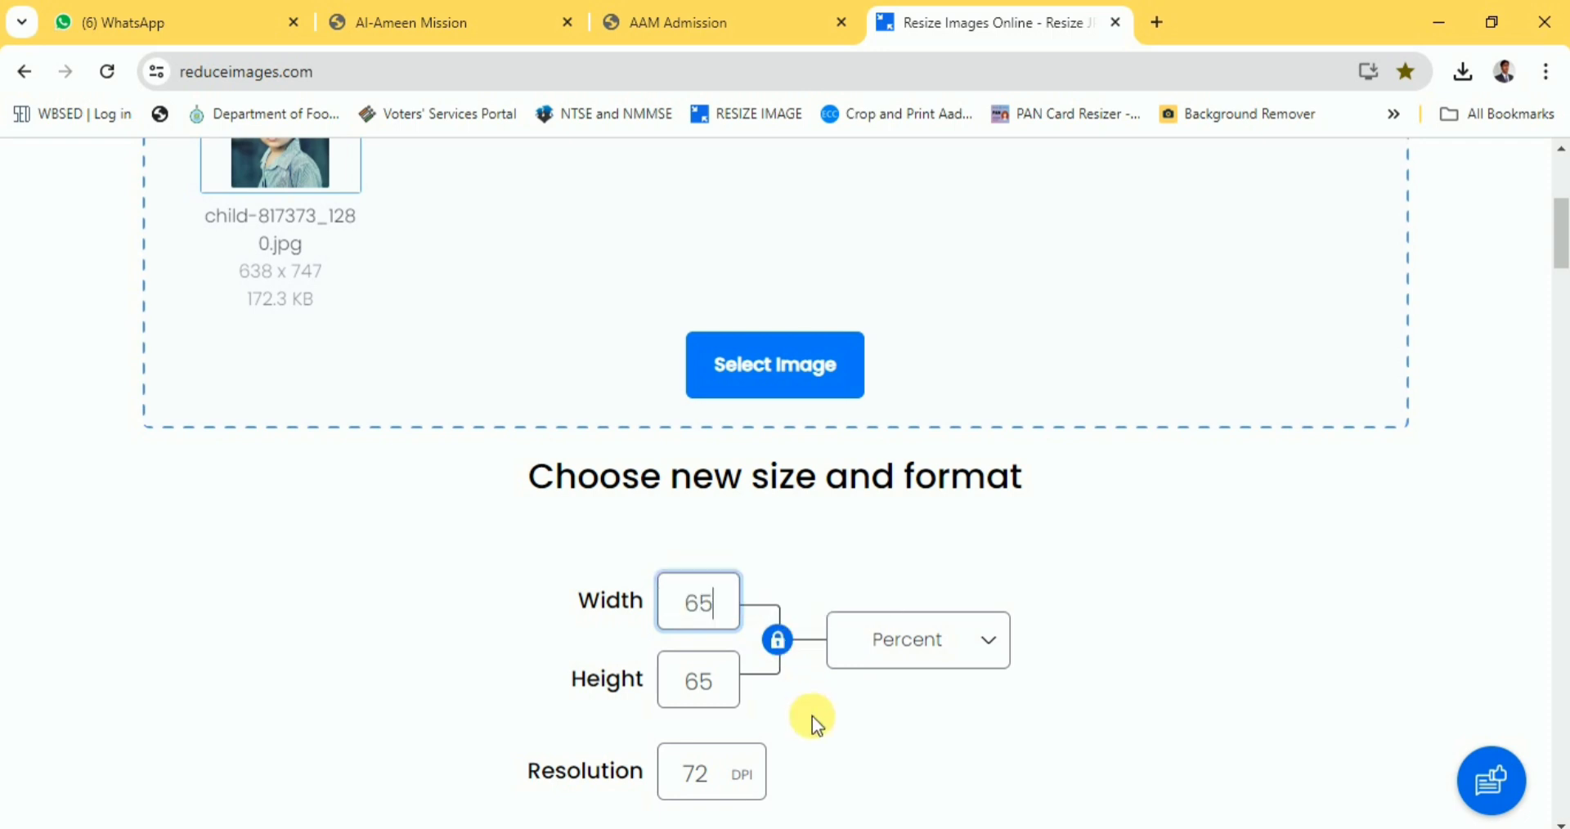
{"action": "scroll", "coordinate": [812, 717], "scroll_direction": "down", "scroll_amount": 3}
{"action": "scroll", "coordinate": [812, 718], "scroll_direction": "down", "scroll_amount": 3}
{"action": "left_click", "coordinate": [769, 471]}
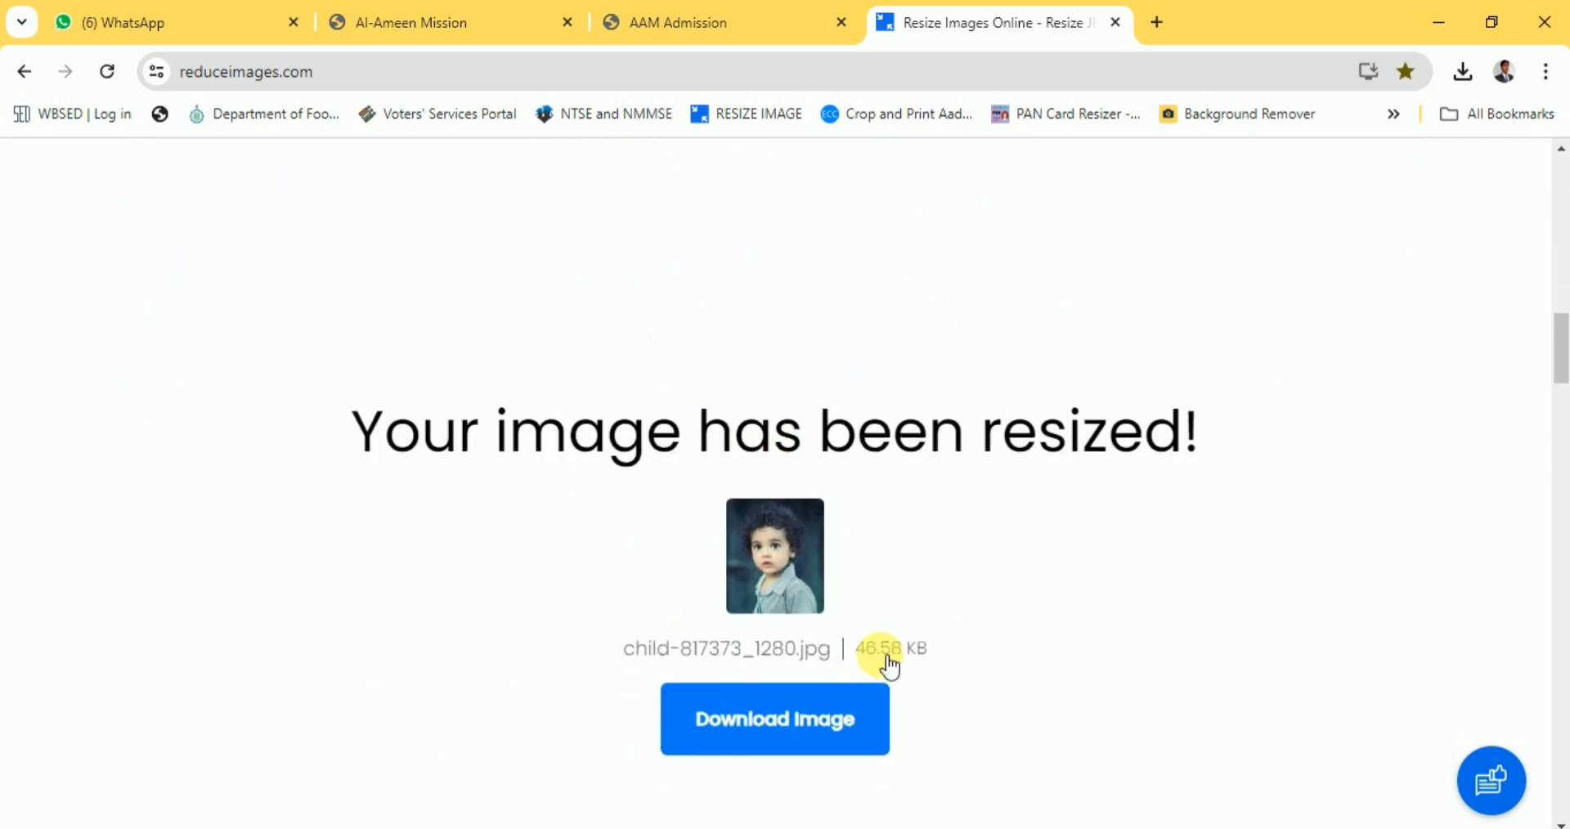
{"action": "left_click", "coordinate": [785, 724]}
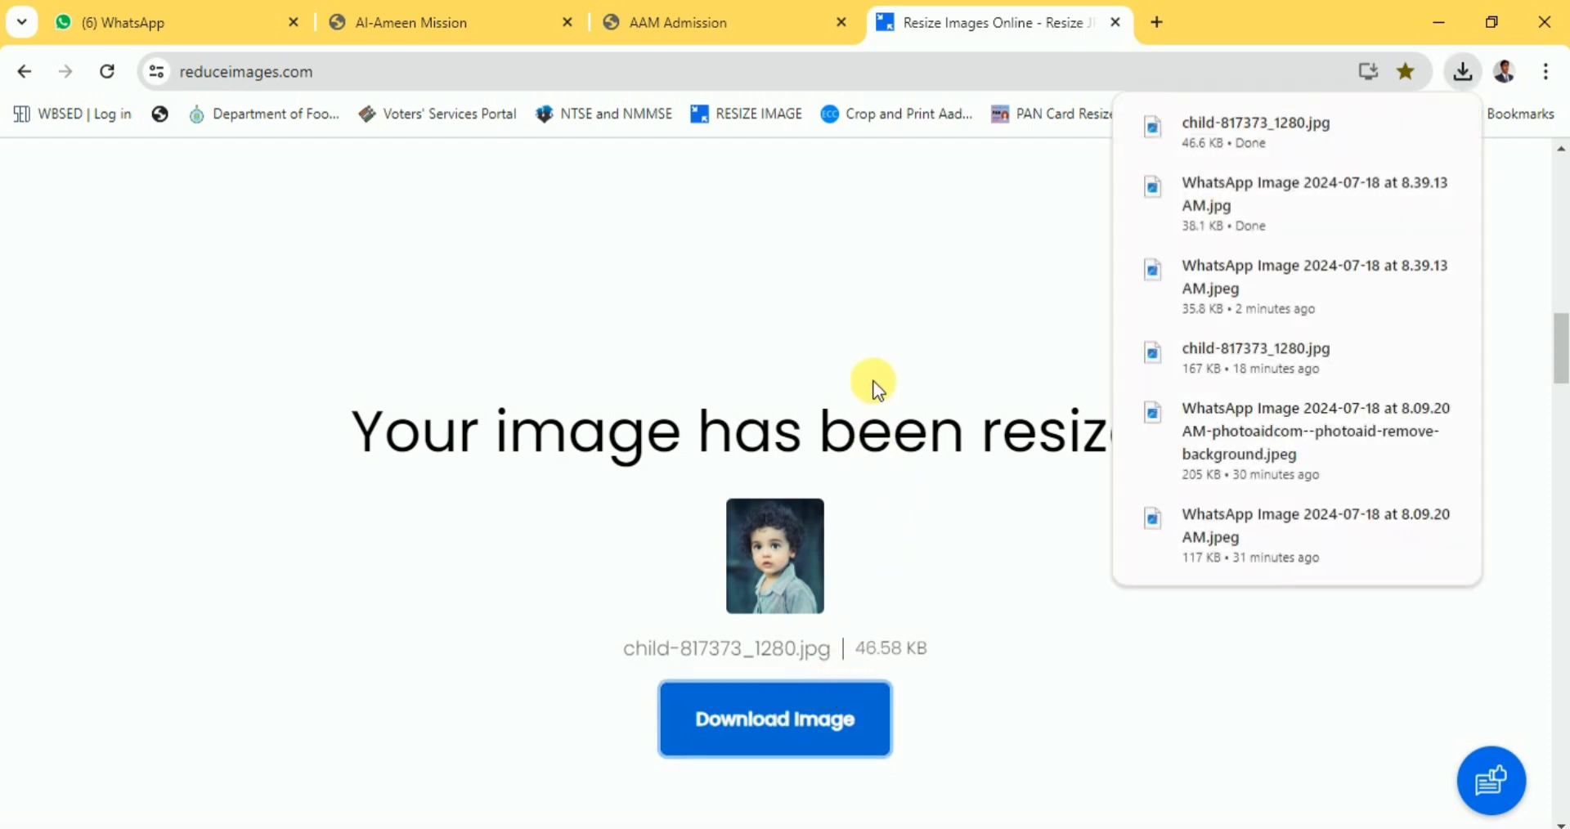
Back in the AAM portal, choose child-817373_1280.jpg from Downloads for the photo.
{"action": "key", "text": "ctrl+shift+Tab"}
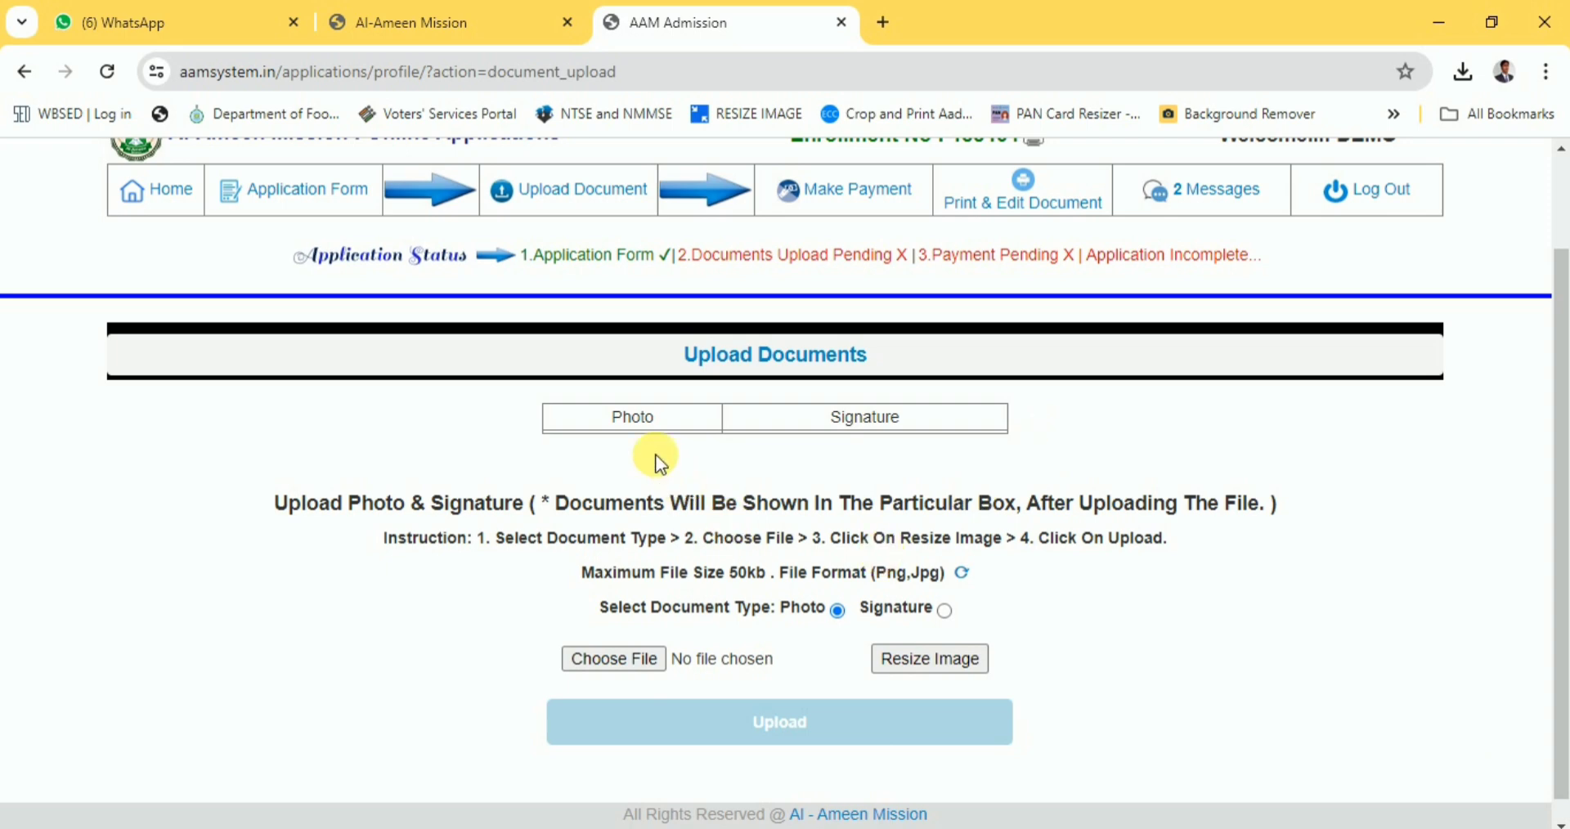
{"action": "scroll", "coordinate": [676, 499], "scroll_direction": "down", "scroll_amount": 1}
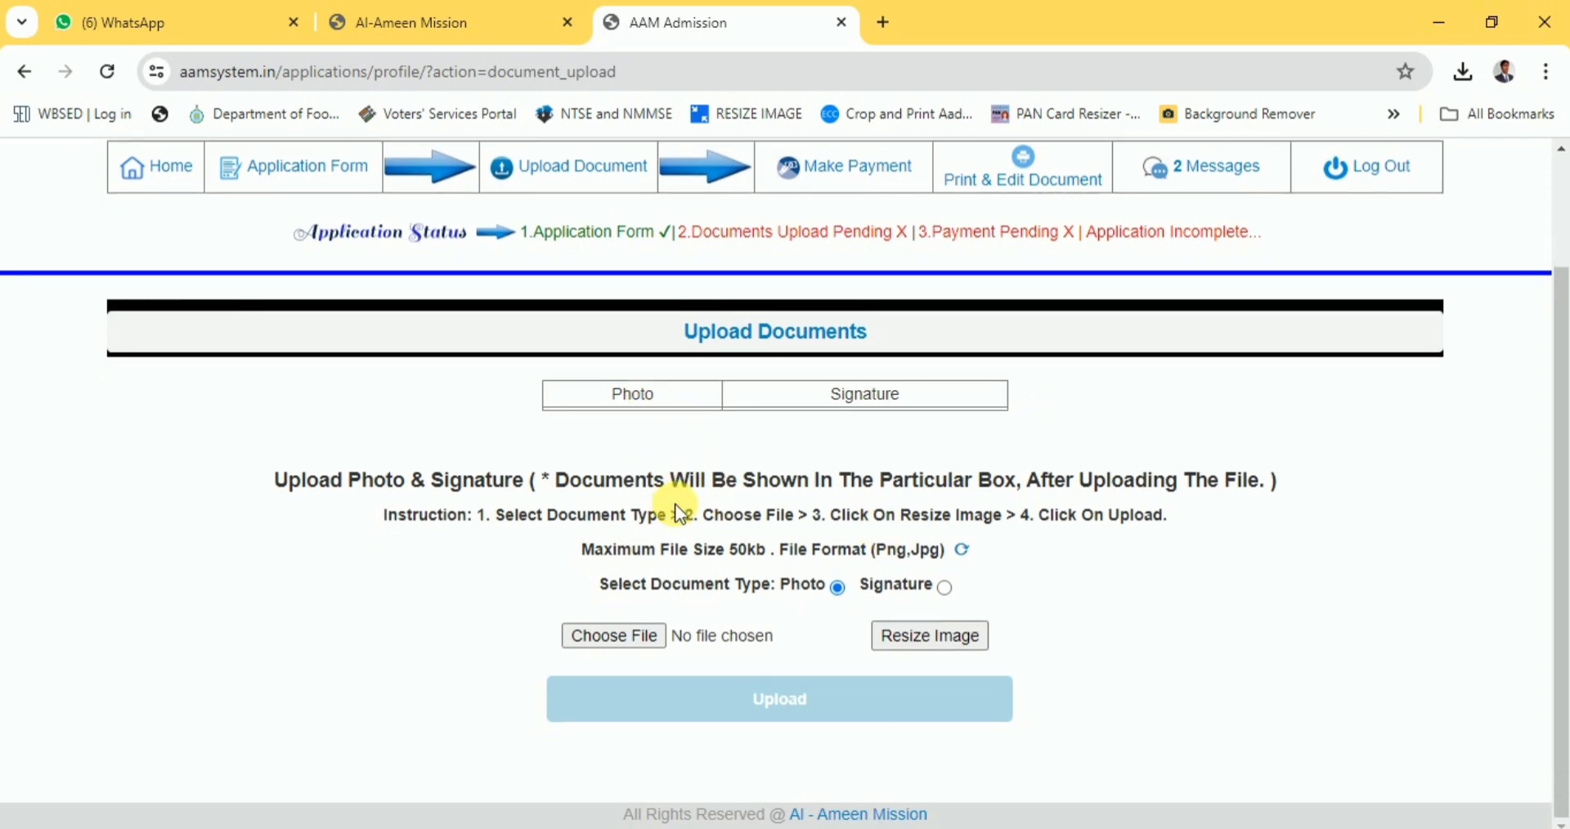
{"action": "left_click", "coordinate": [615, 642]}
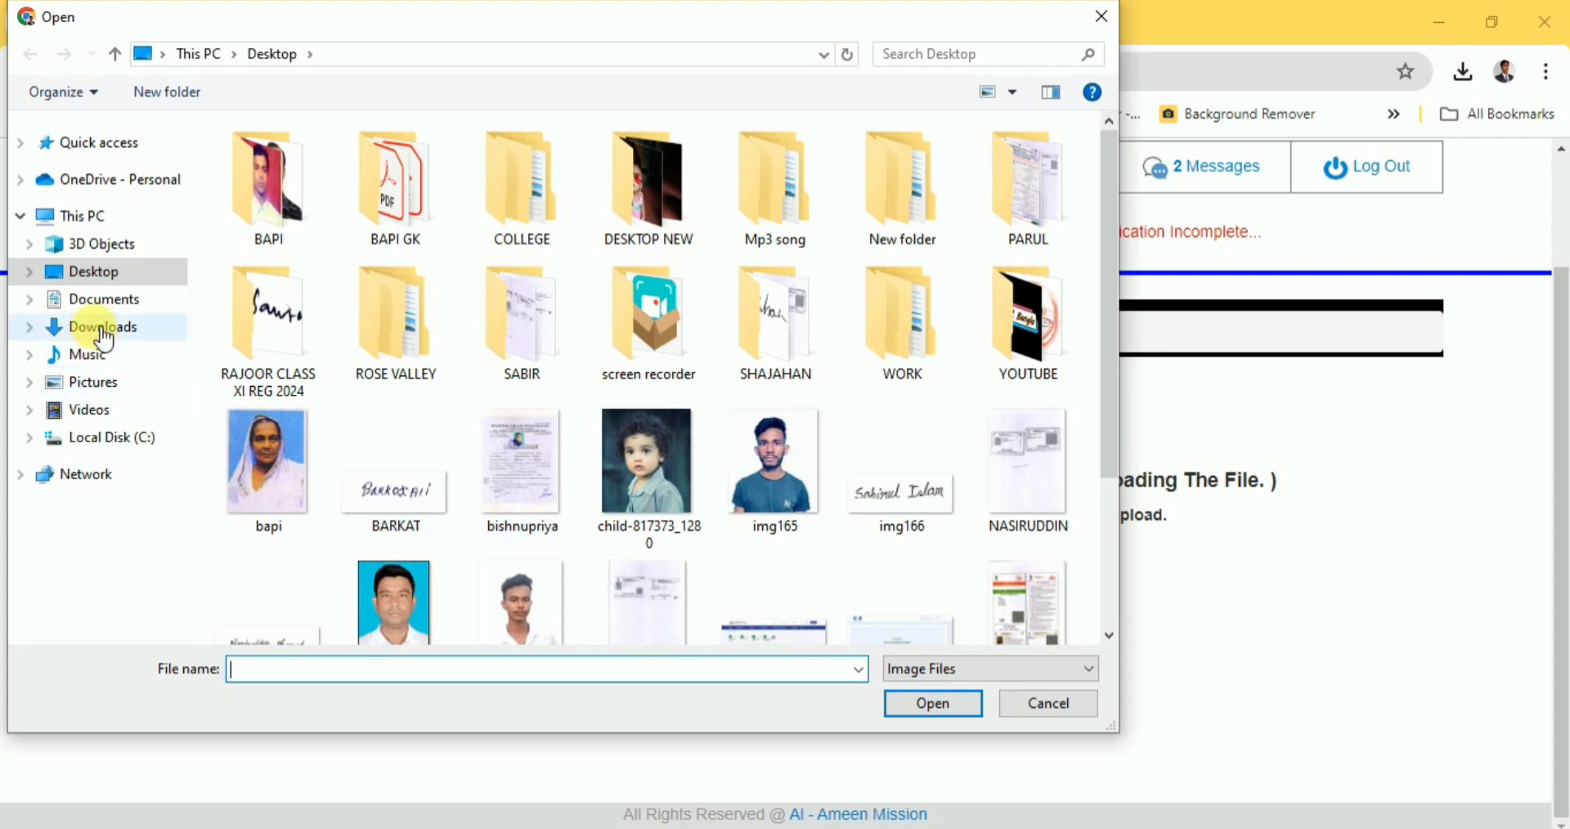
{"action": "left_click", "coordinate": [99, 329]}
{"action": "left_click", "coordinate": [253, 243]}
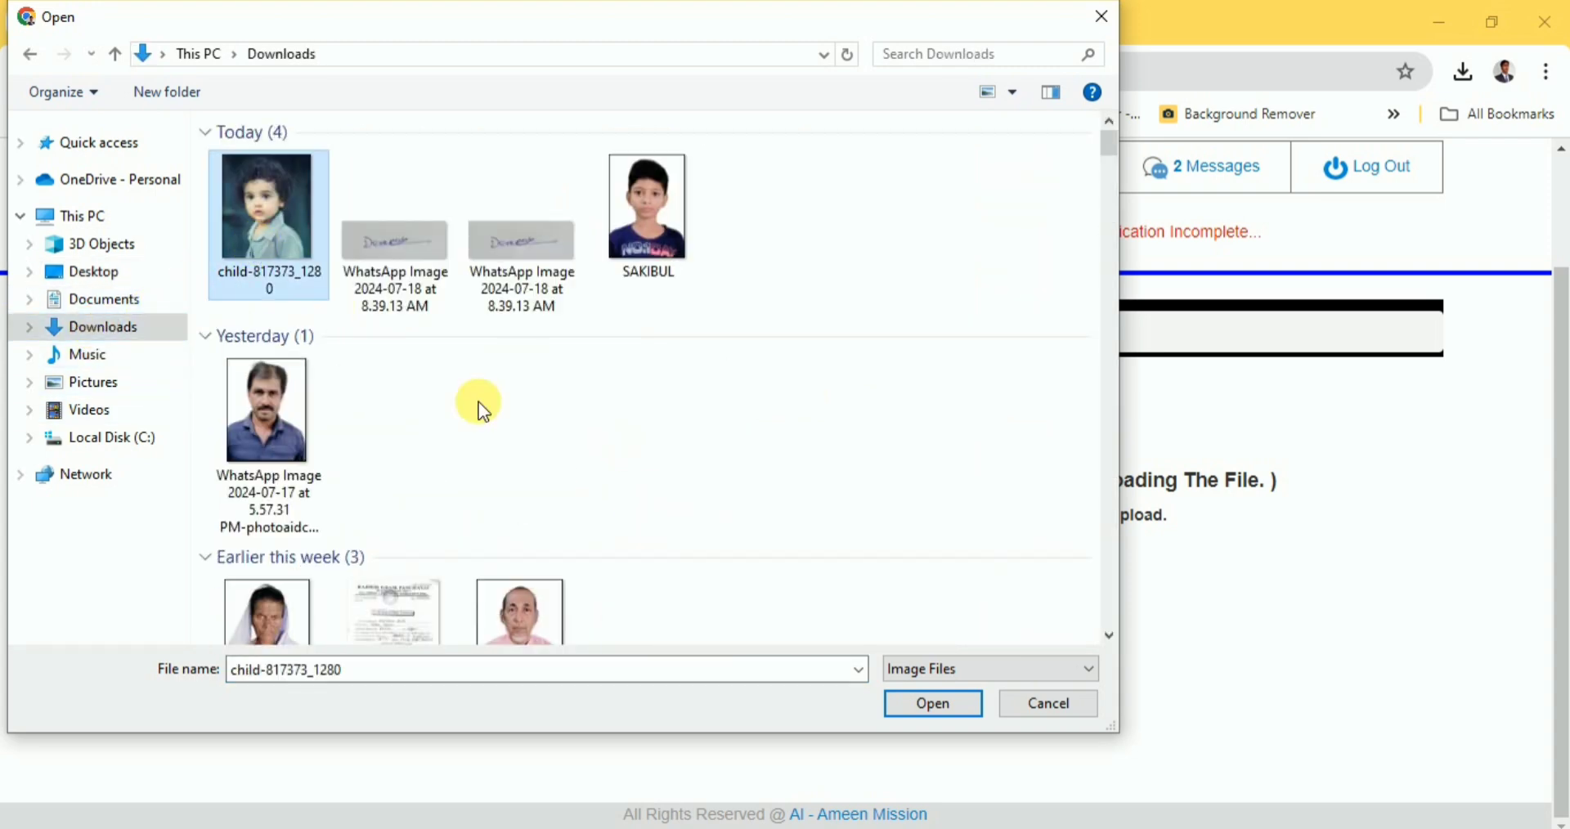
{"action": "left_click", "coordinate": [949, 709]}
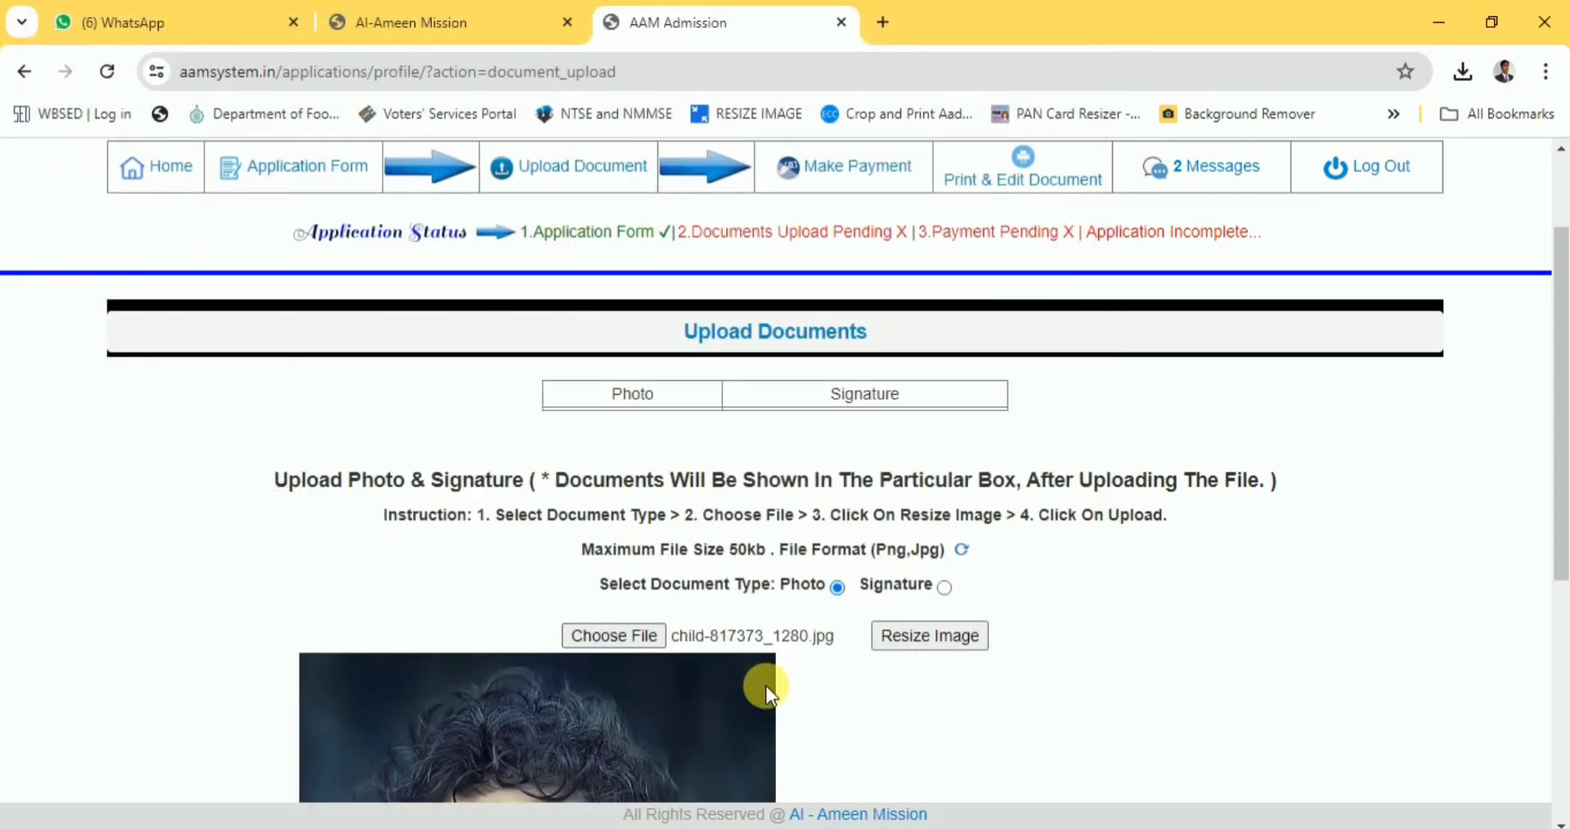
Resize the chosen photo so it appears in the Photo box as uploaded successfully.
{"action": "scroll", "coordinate": [764, 685], "scroll_direction": "down", "scroll_amount": 4}
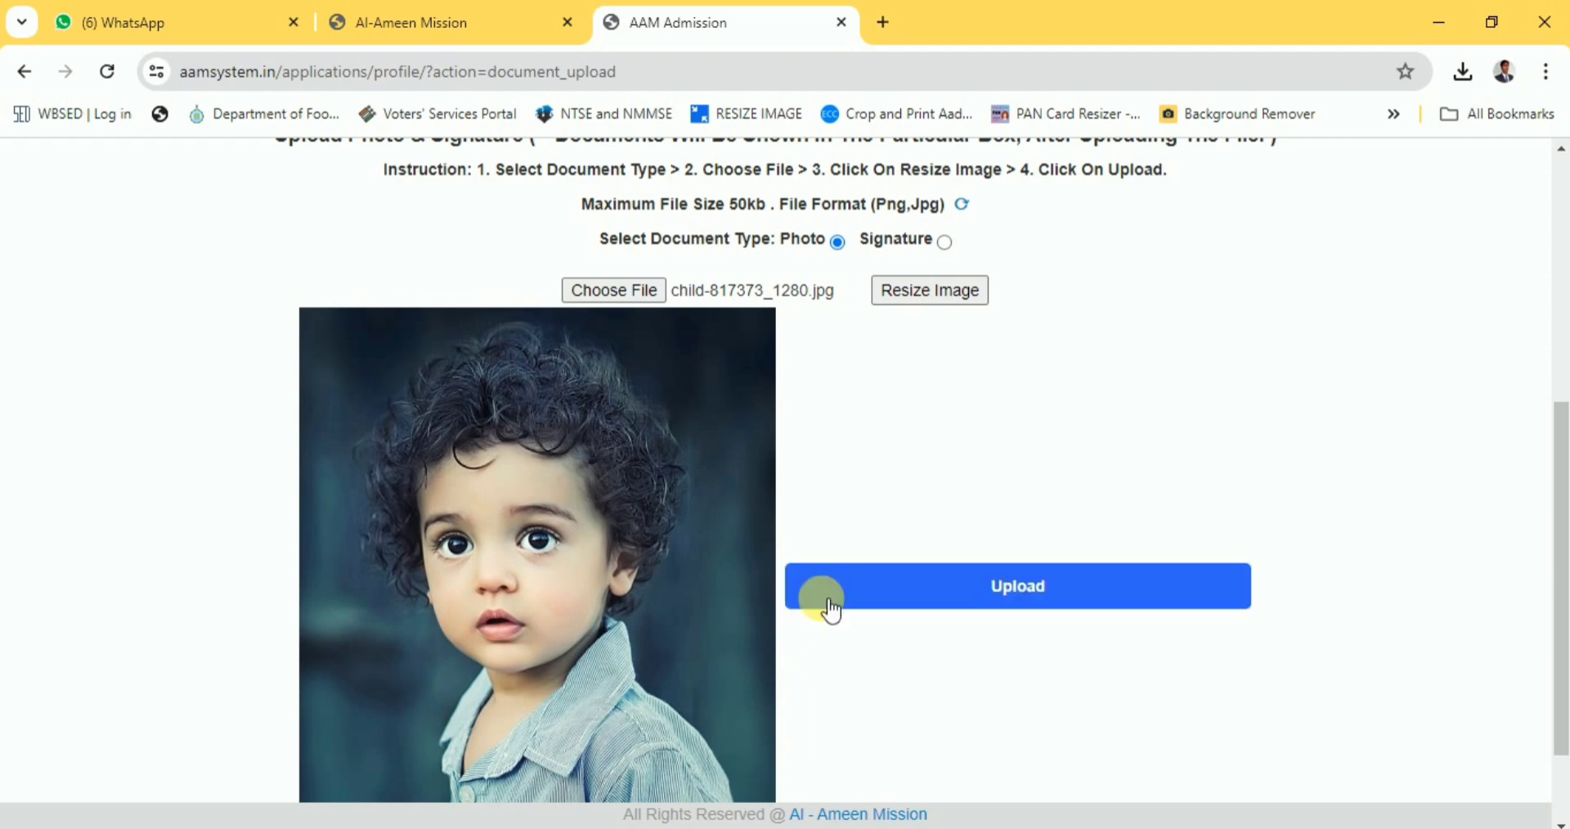
{"action": "left_click", "coordinate": [947, 301]}
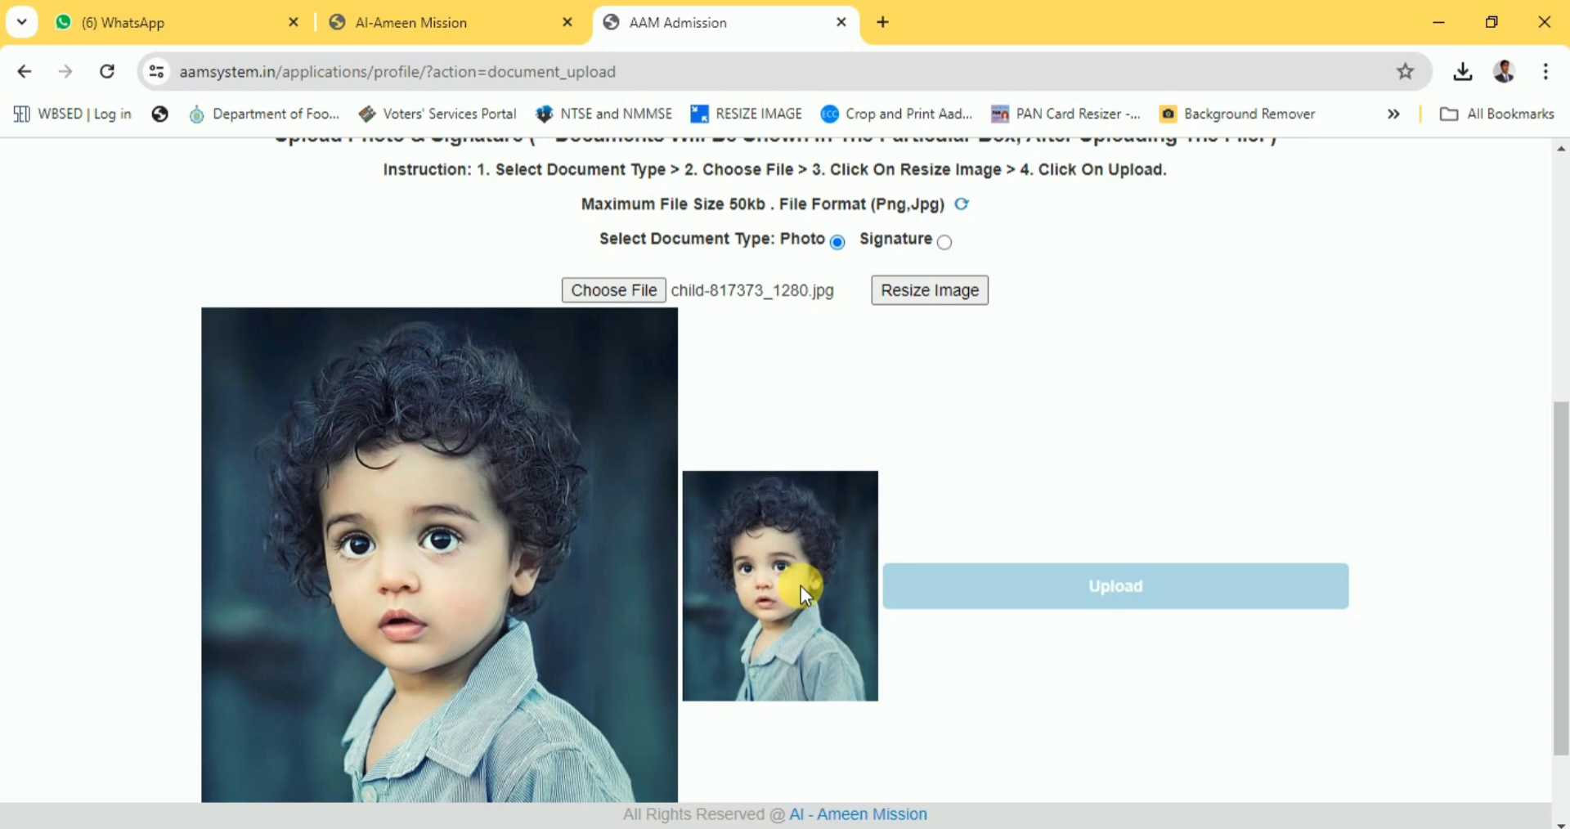
{"action": "scroll", "coordinate": [801, 586], "scroll_direction": "down", "scroll_amount": 1}
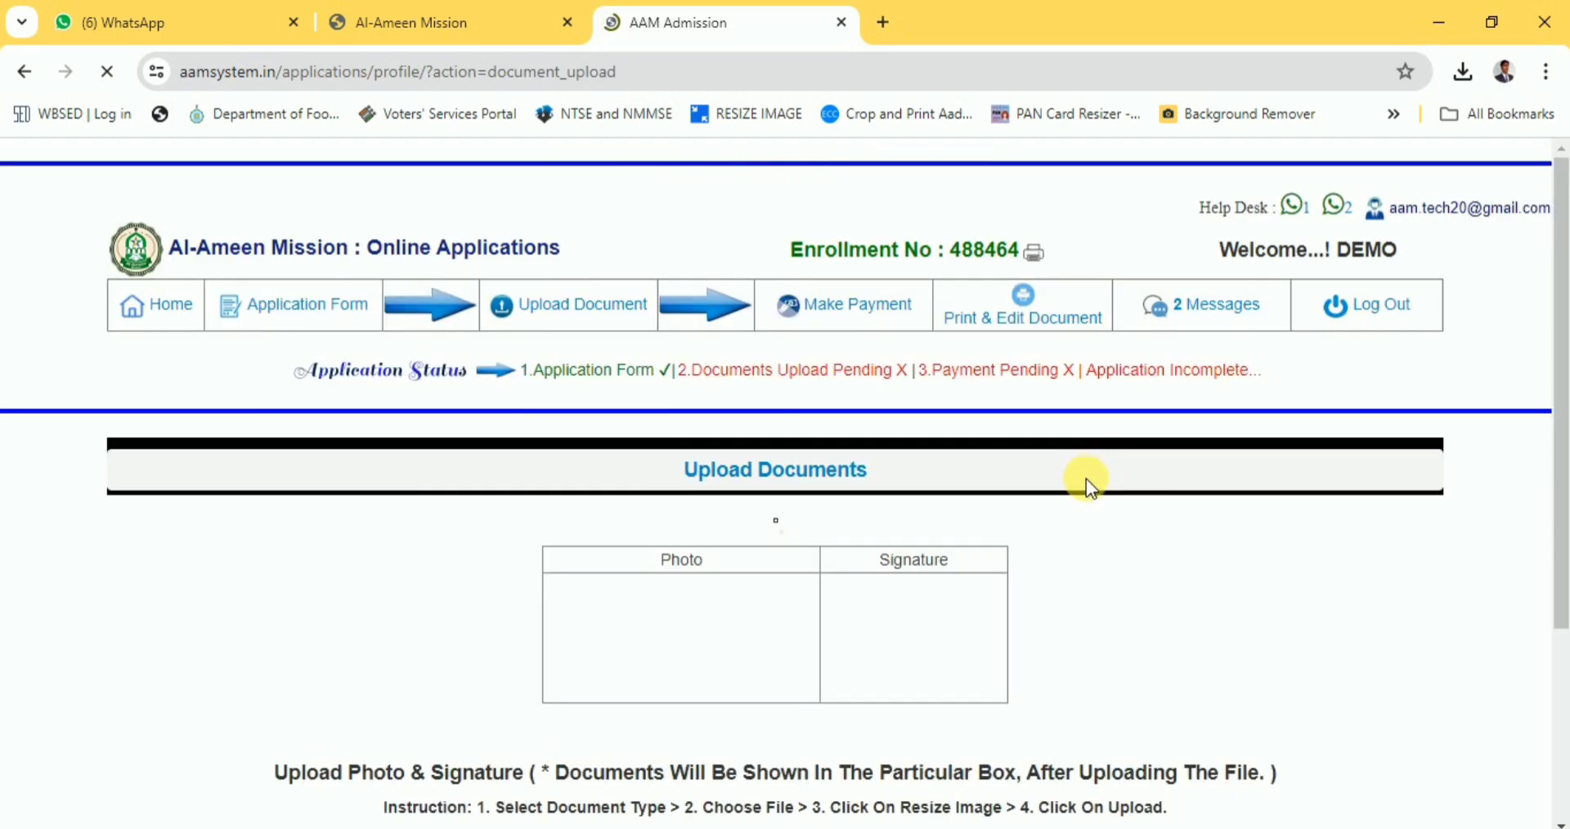
{"action": "scroll", "coordinate": [1009, 528], "scroll_direction": "down", "scroll_amount": 2}
{"action": "scroll", "coordinate": [1010, 528], "scroll_direction": "down", "scroll_amount": 2}
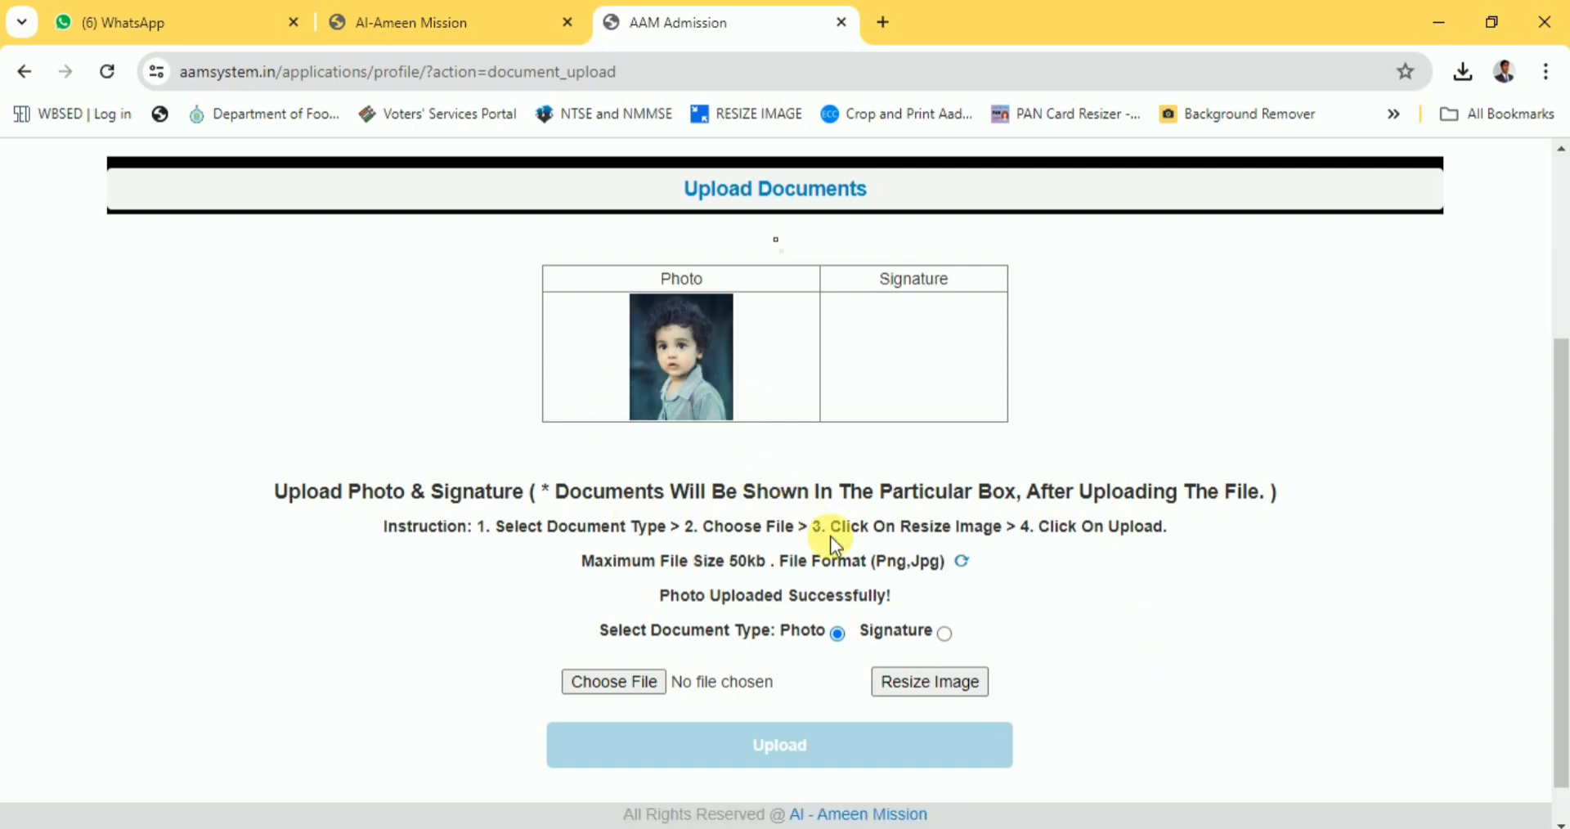
{"action": "scroll", "coordinate": [831, 537], "scroll_direction": "up", "scroll_amount": 1}
{"action": "scroll", "coordinate": [916, 509], "scroll_direction": "down", "scroll_amount": 1}
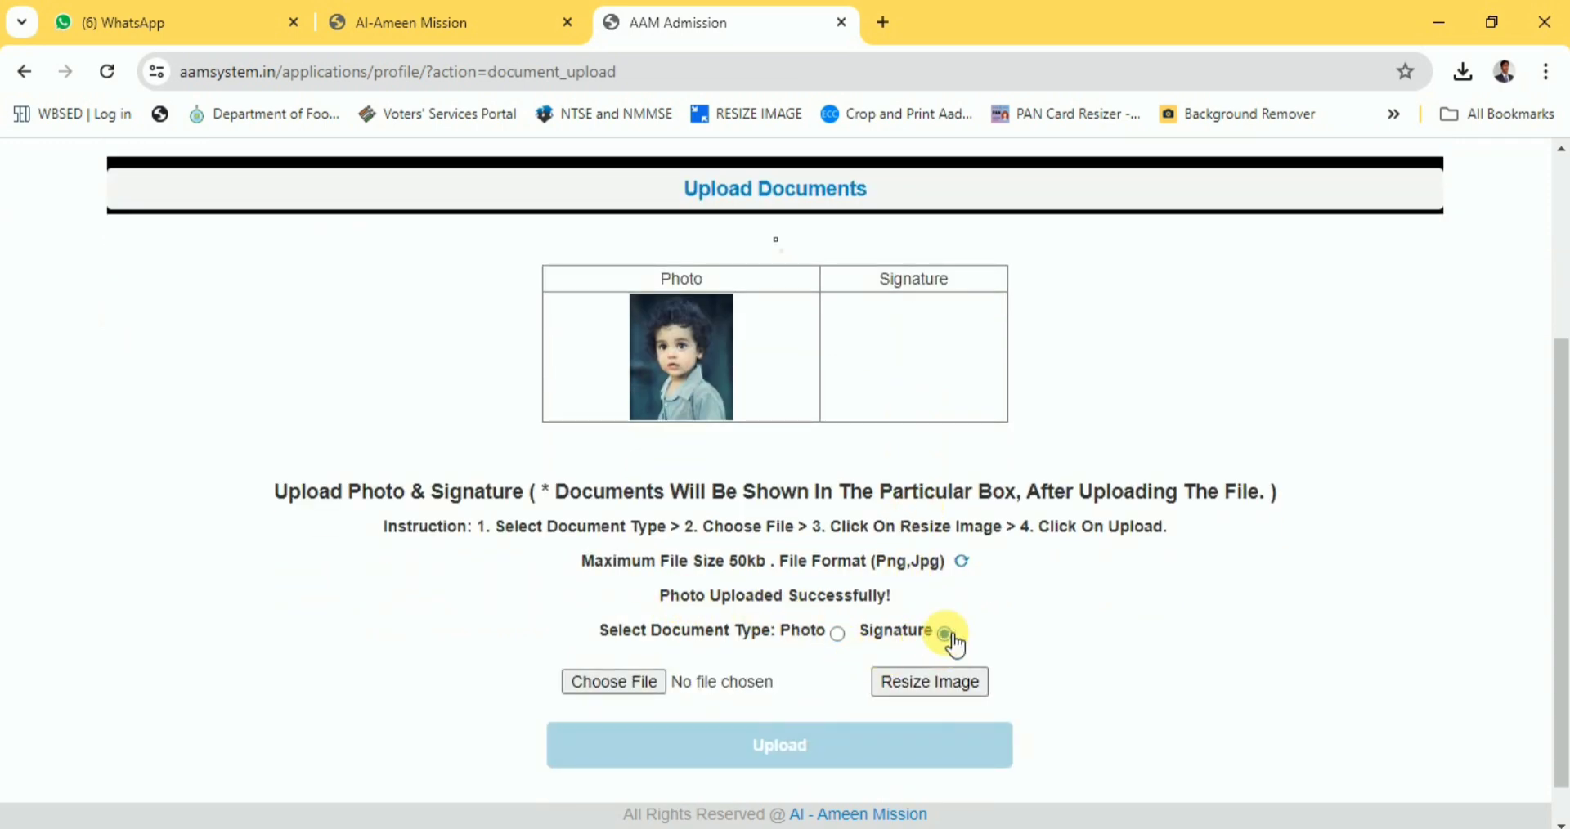
Select the resized signature image as the file for the Signature field.
{"action": "left_click", "coordinate": [614, 684]}
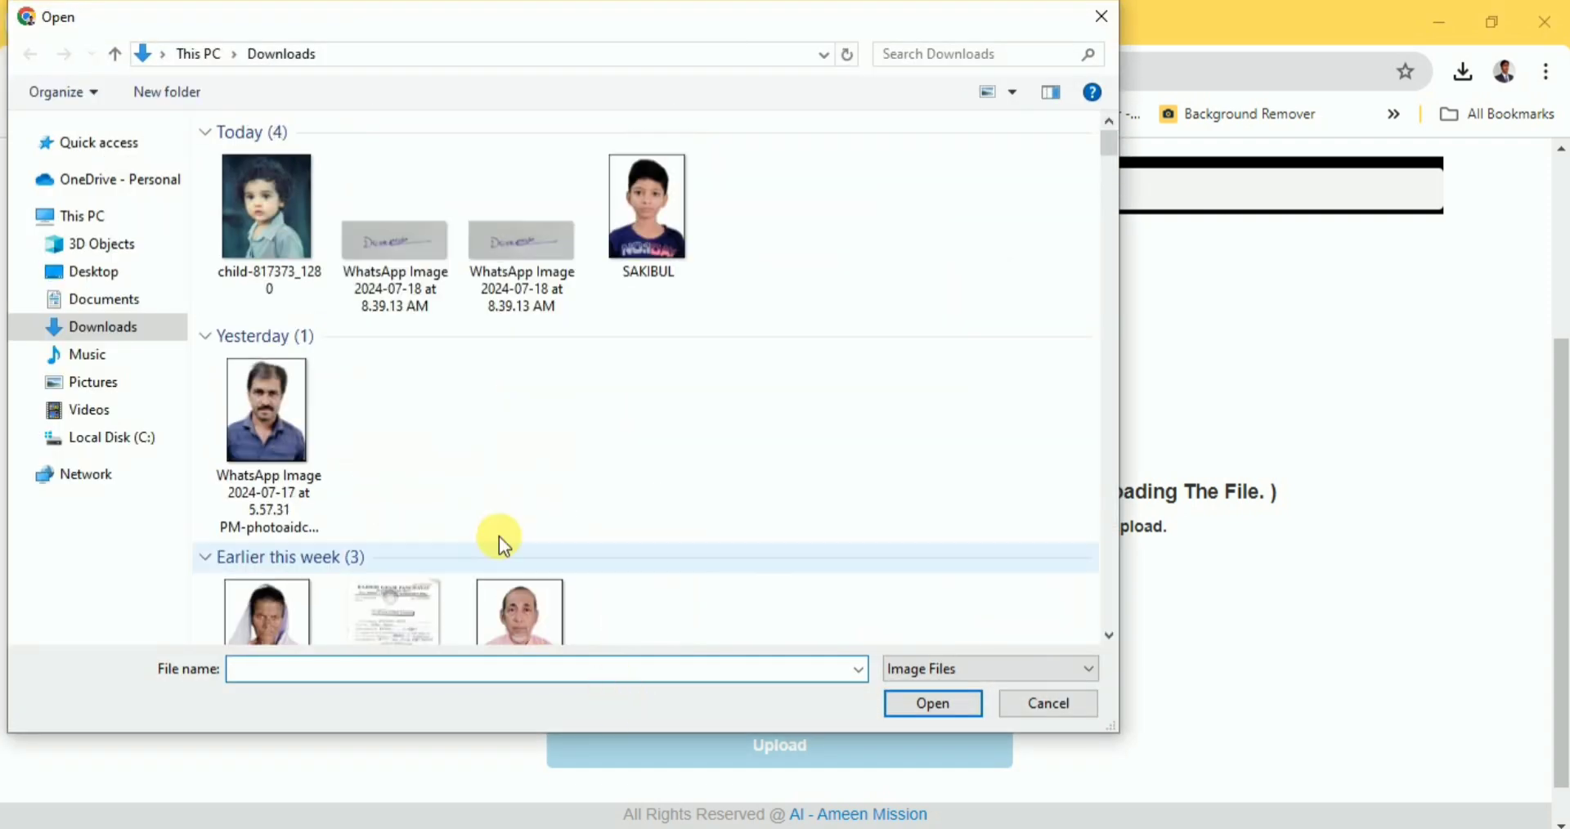
{"action": "left_click", "coordinate": [404, 258]}
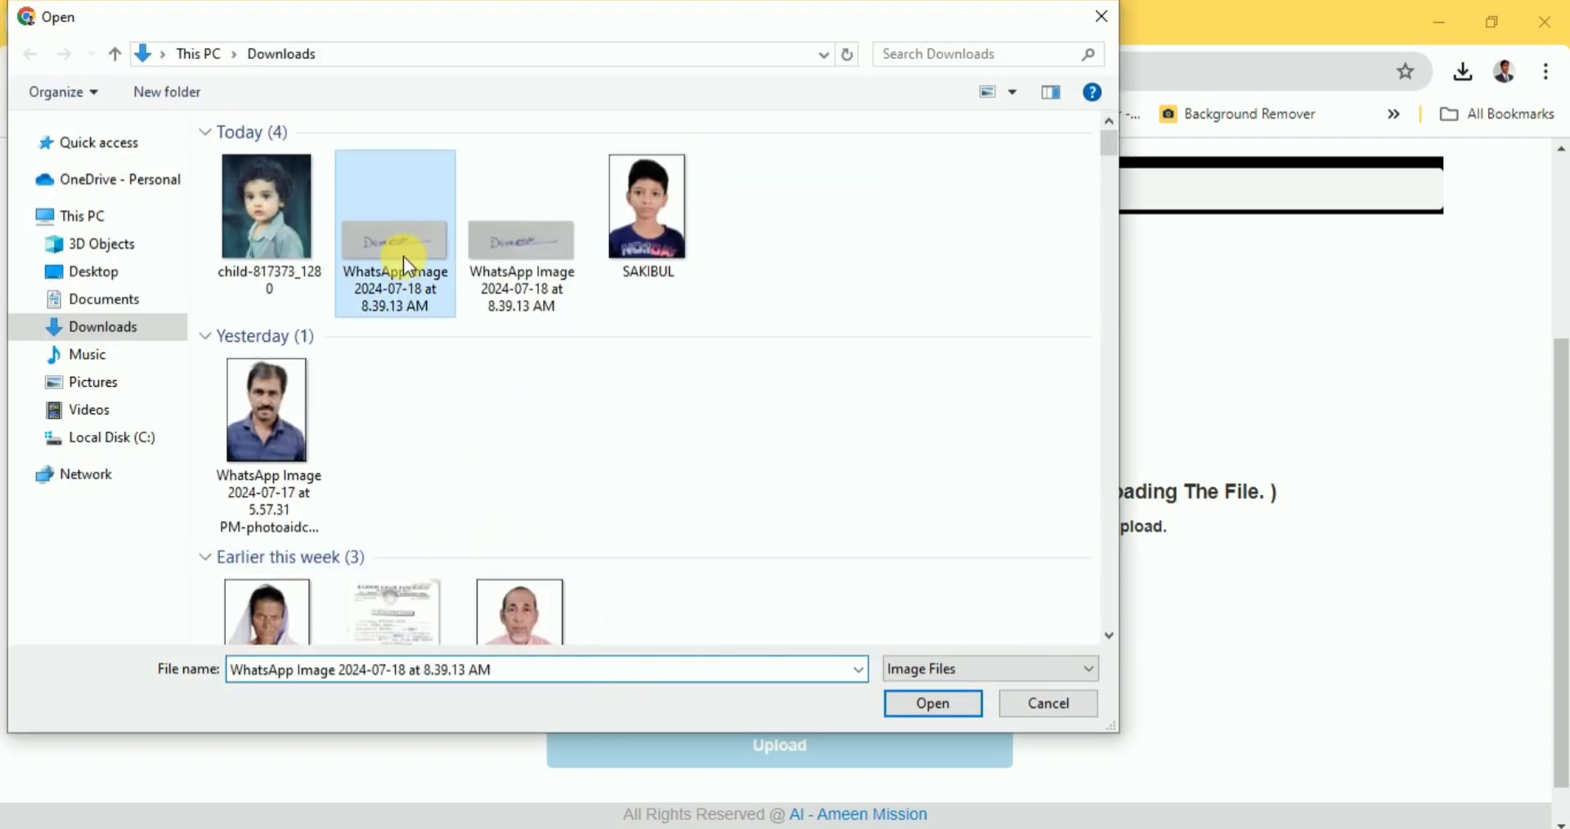
{"action": "left_click", "coordinate": [949, 703]}
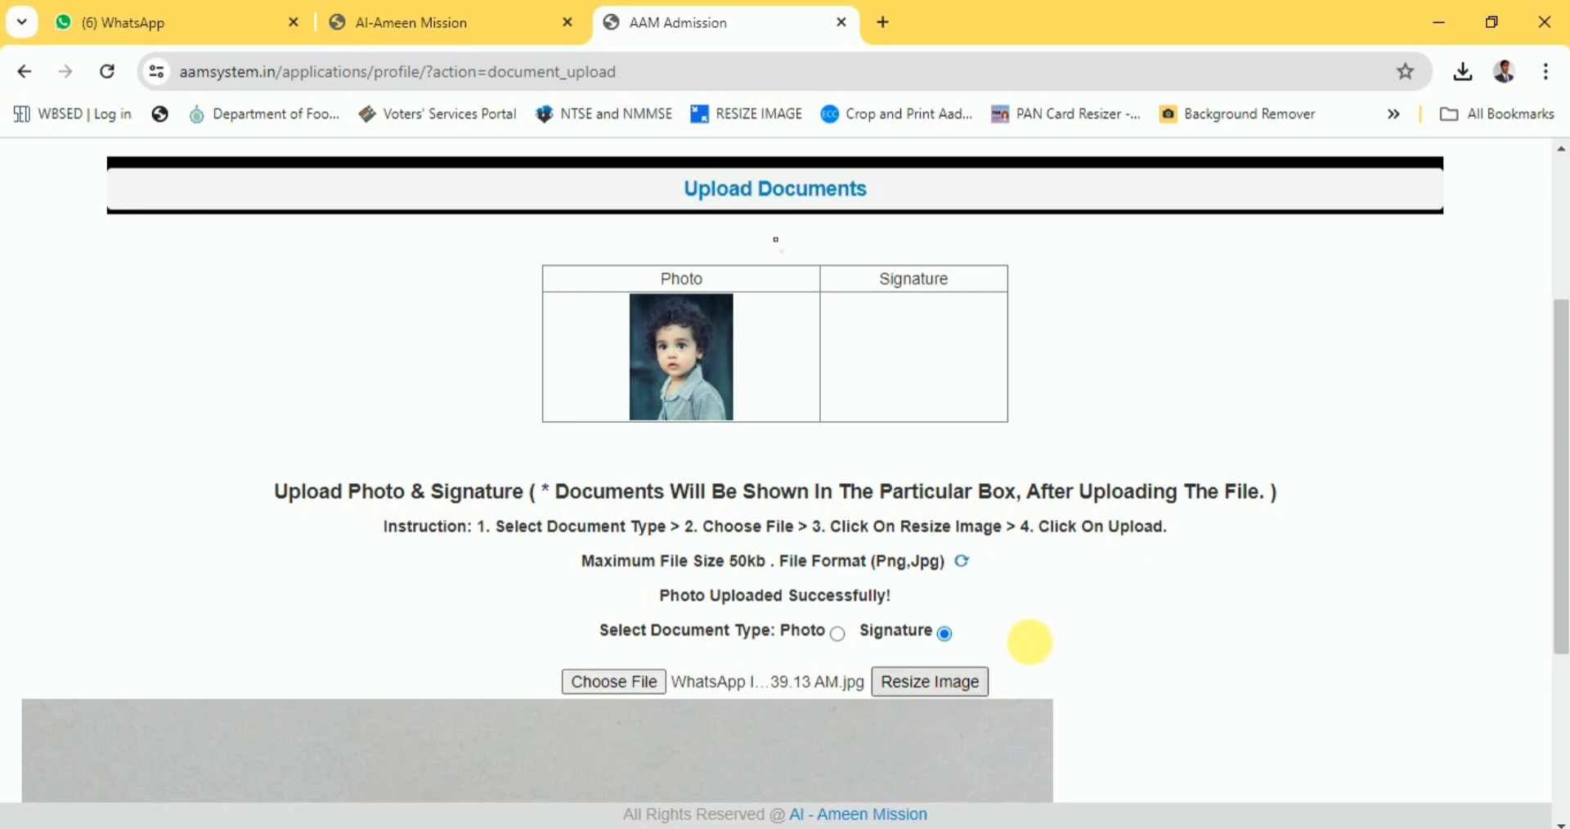
Resize and upload the signature so it appears beside the photo.
{"action": "scroll", "coordinate": [1063, 620], "scroll_direction": "down", "scroll_amount": 4}
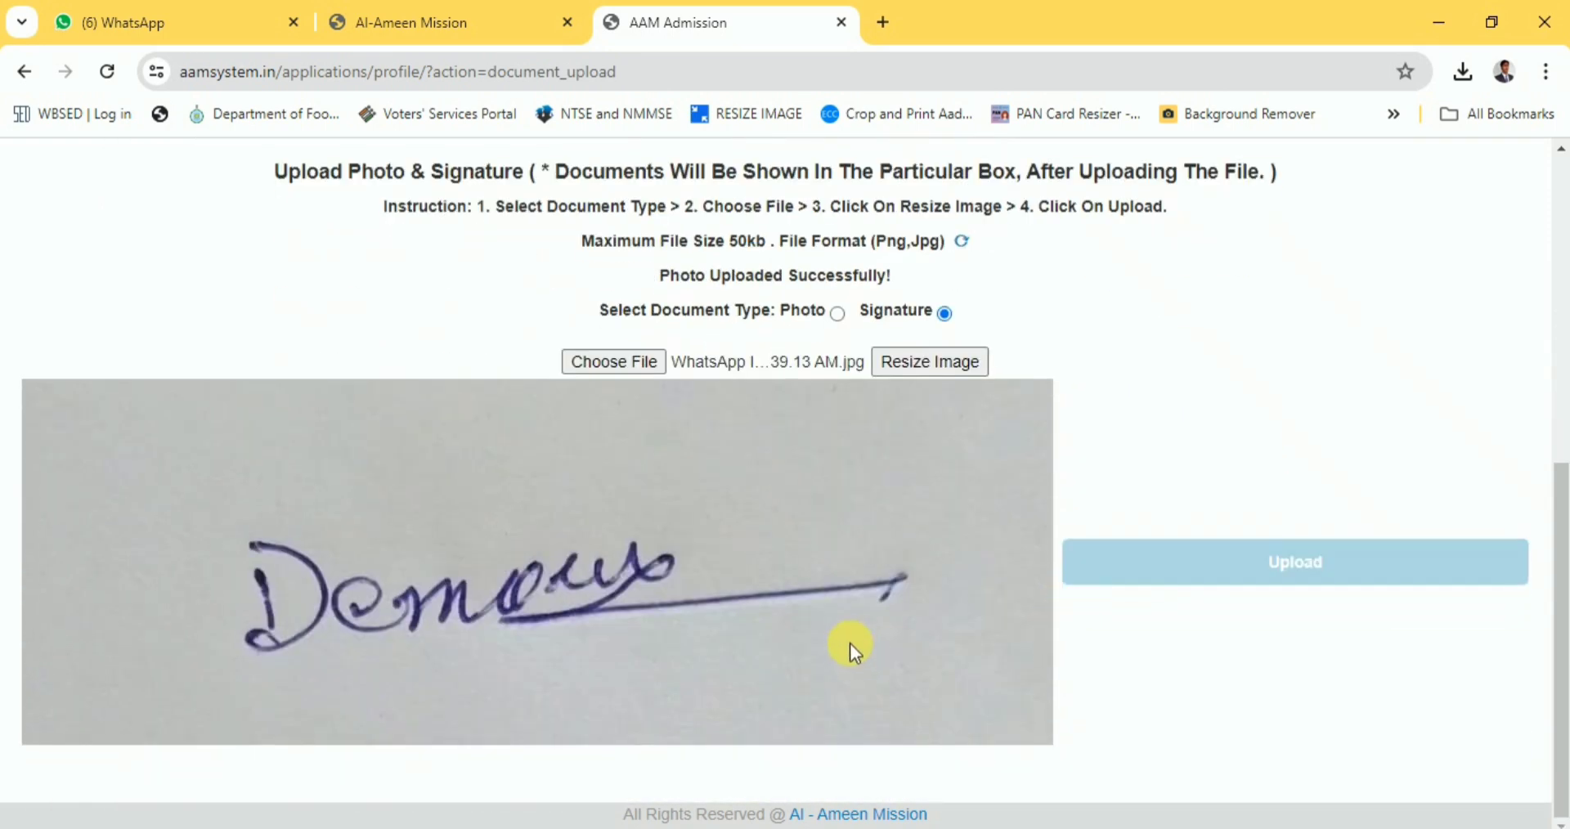
{"action": "left_click", "coordinate": [943, 365]}
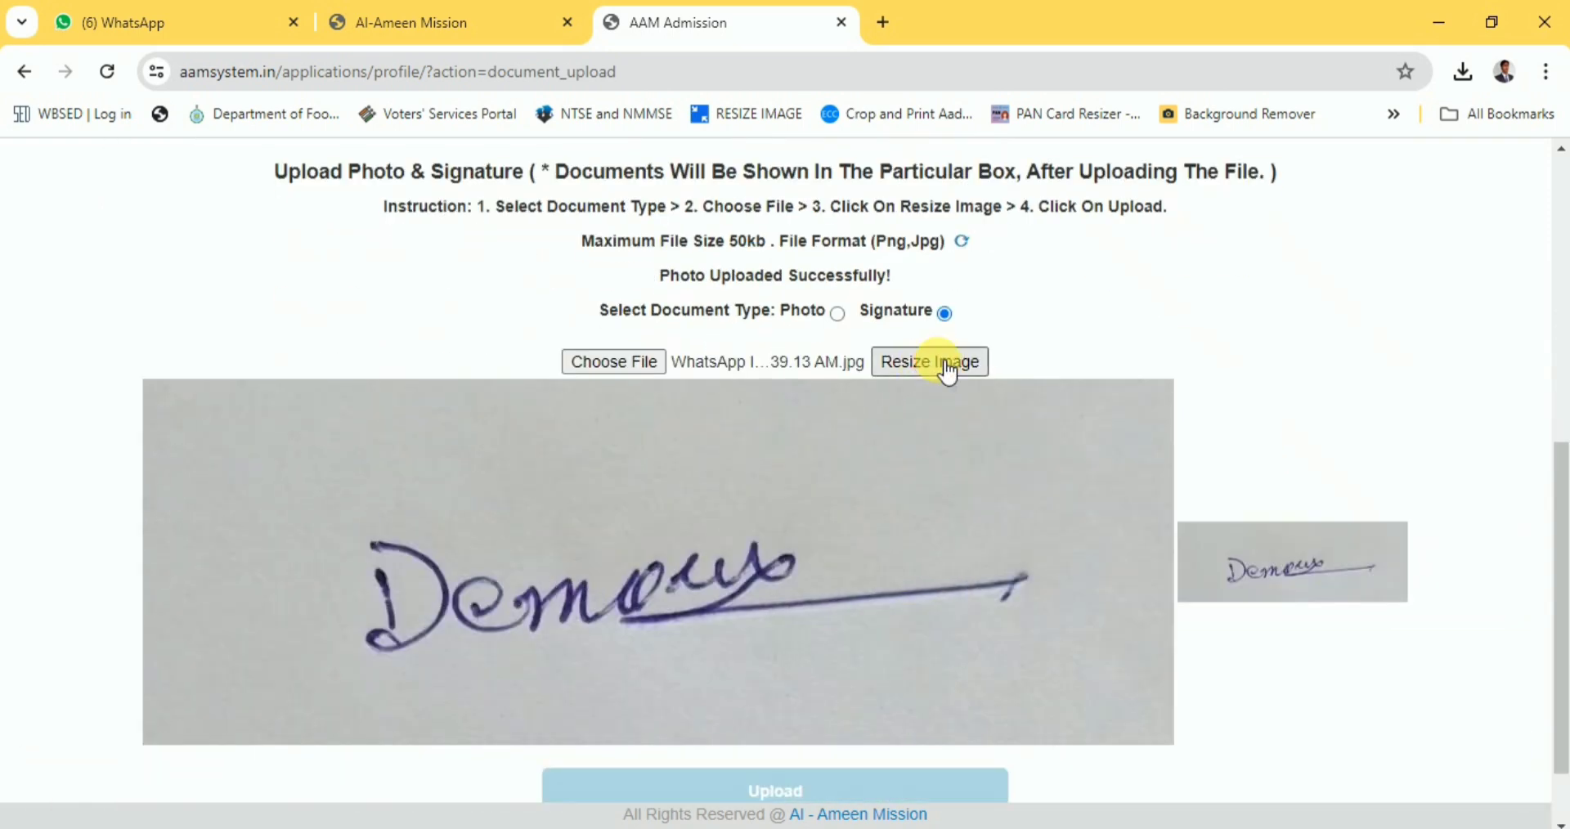
{"action": "scroll", "coordinate": [1107, 620], "scroll_direction": "down", "scroll_amount": 1}
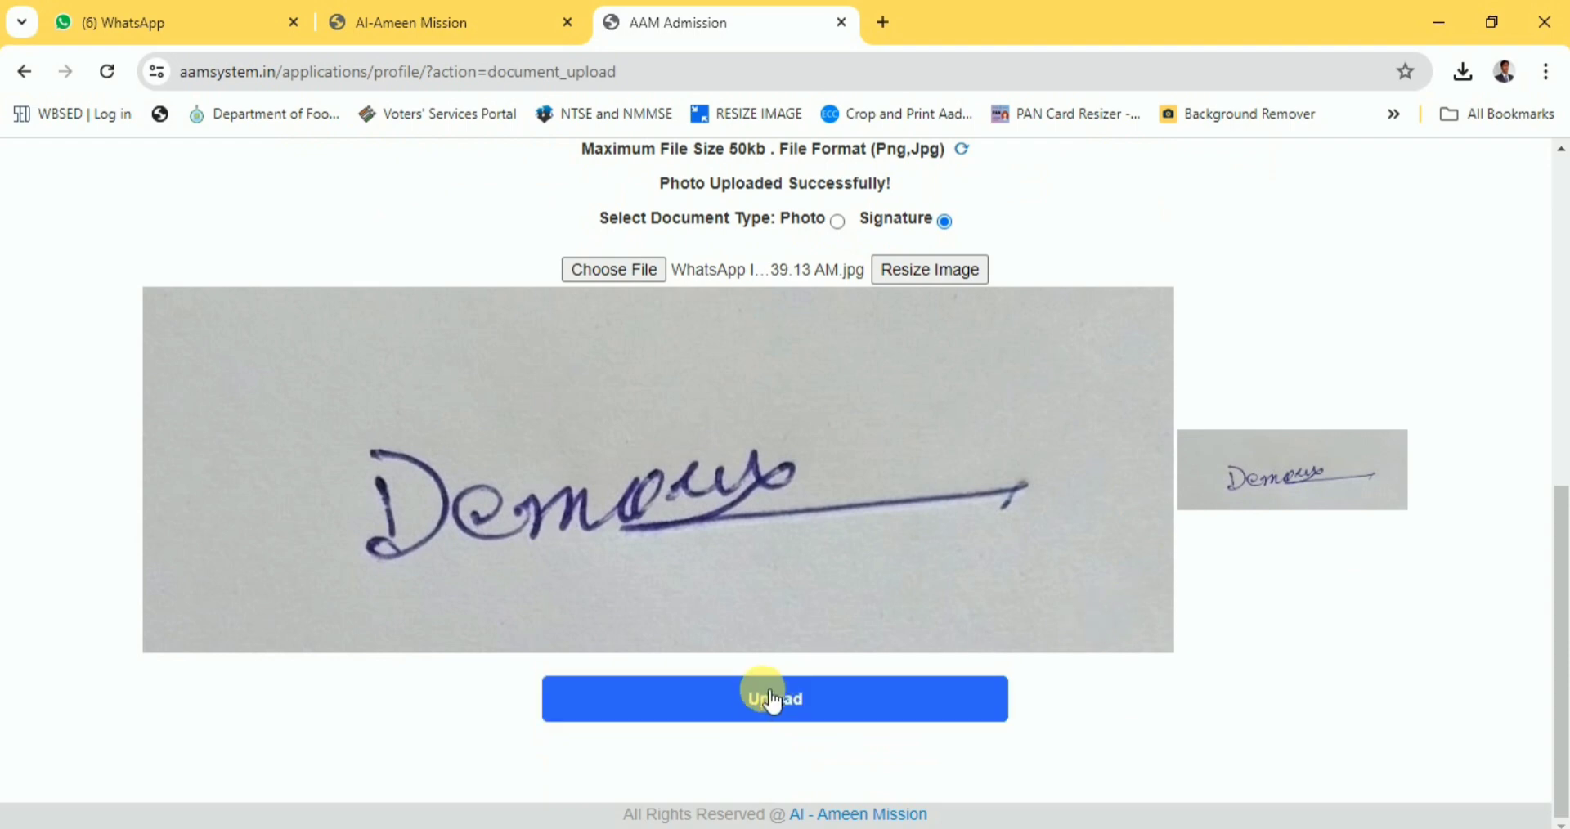
{"action": "left_click", "coordinate": [780, 711]}
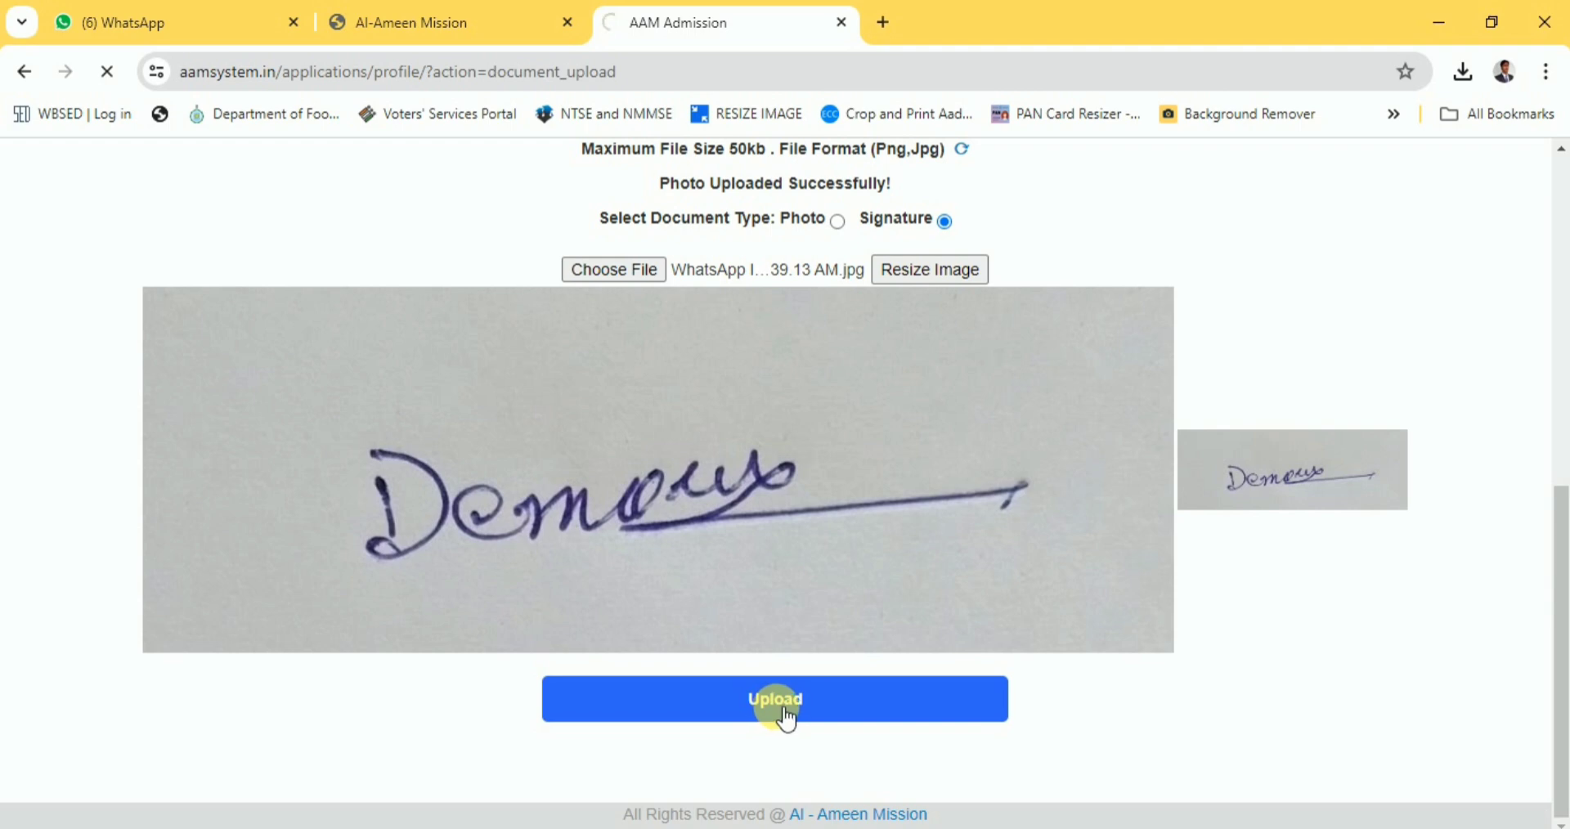
{"action": "scroll", "coordinate": [1119, 613], "scroll_direction": "down", "scroll_amount": 1}
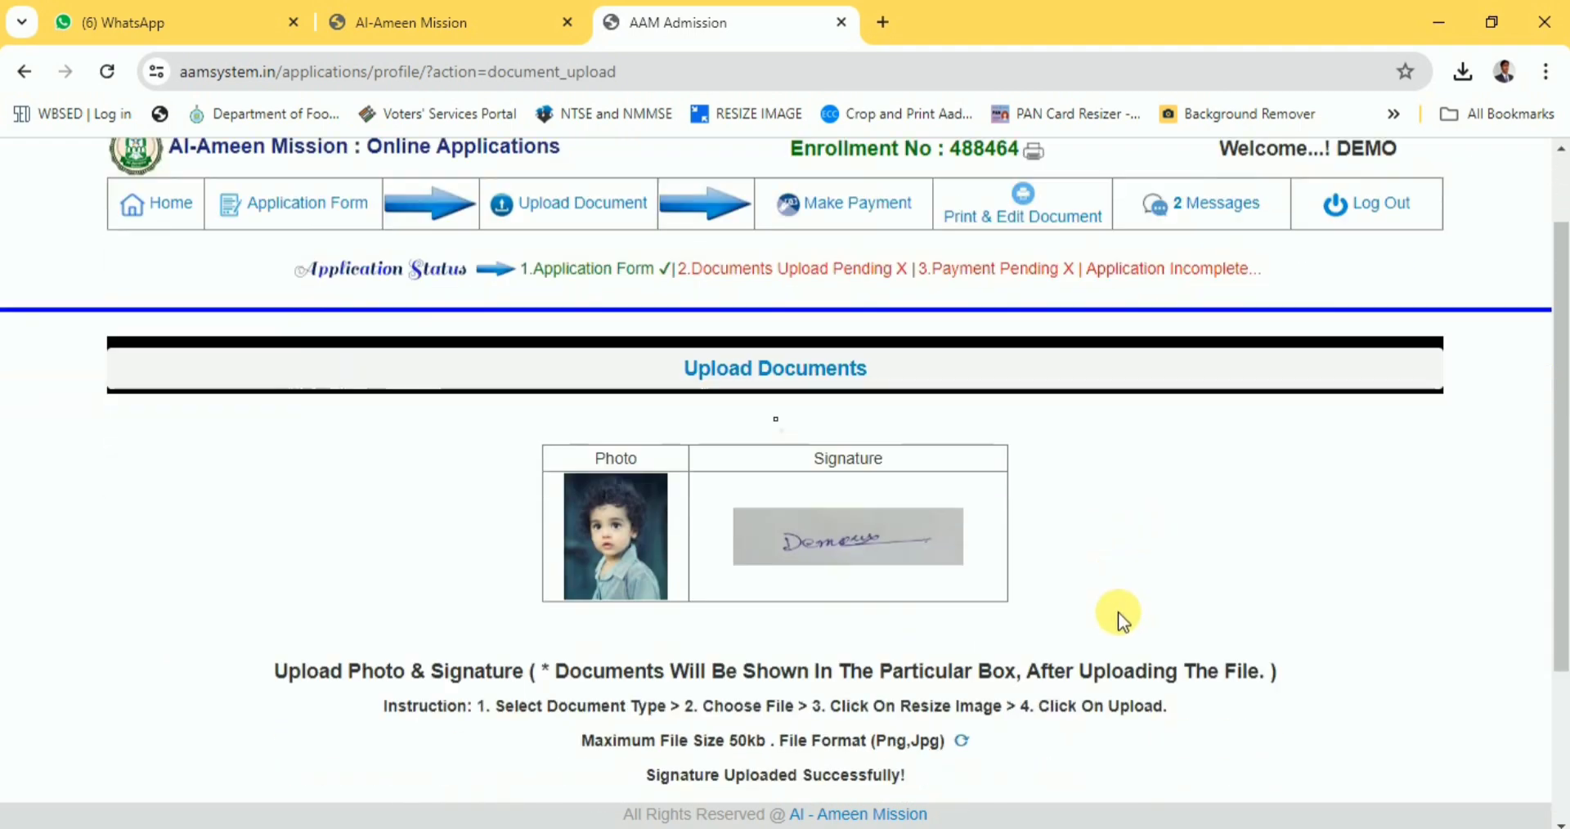
{"action": "scroll", "coordinate": [1118, 611], "scroll_direction": "down", "scroll_amount": 1}
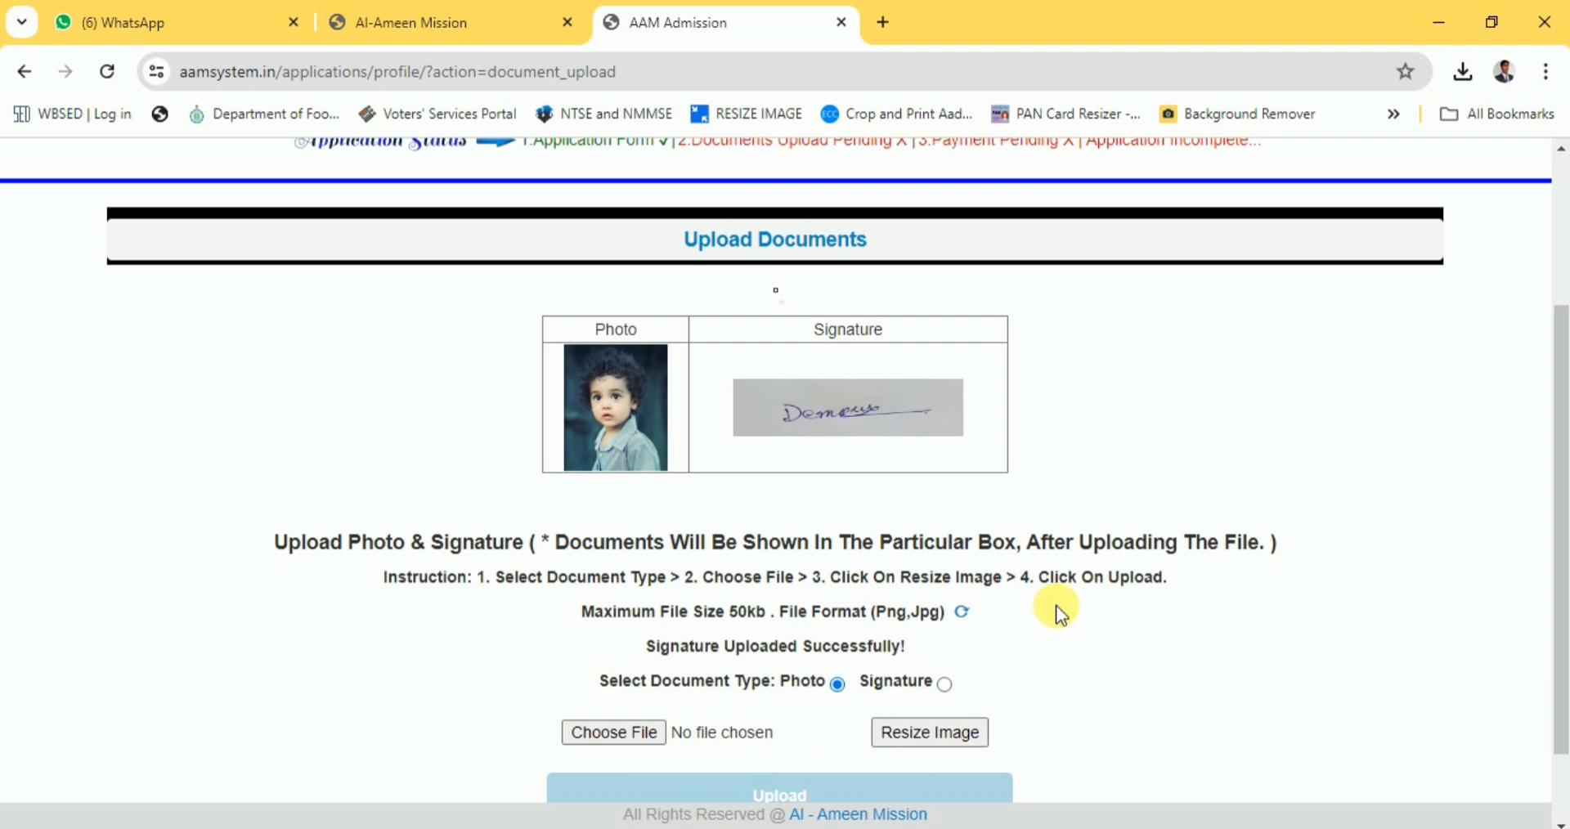
{"action": "scroll", "coordinate": [1056, 607], "scroll_direction": "down", "scroll_amount": 1}
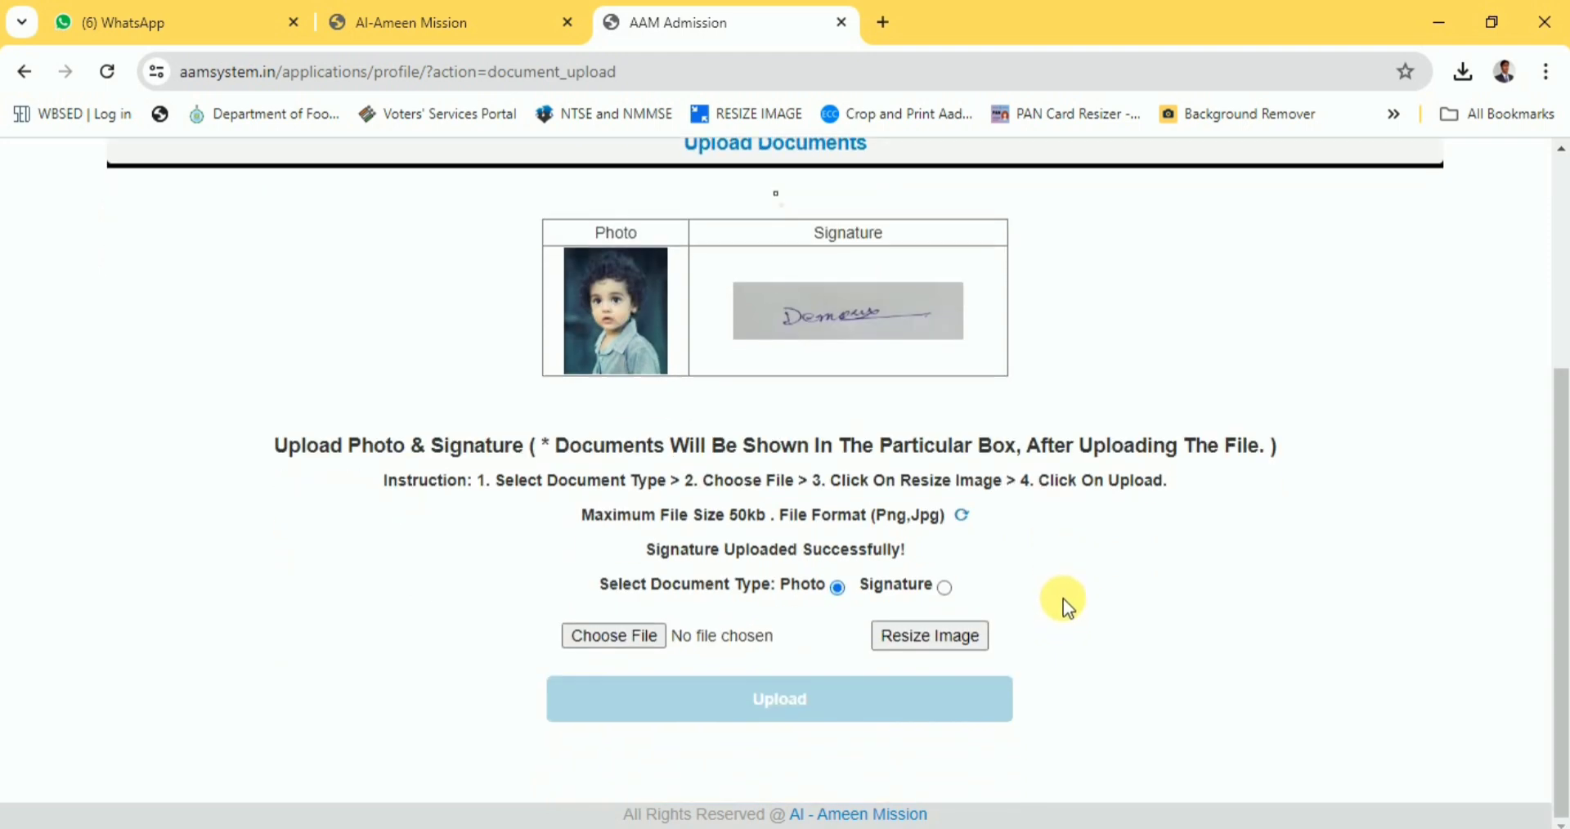
{"action": "scroll", "coordinate": [1065, 598], "scroll_direction": "up", "scroll_amount": 3}
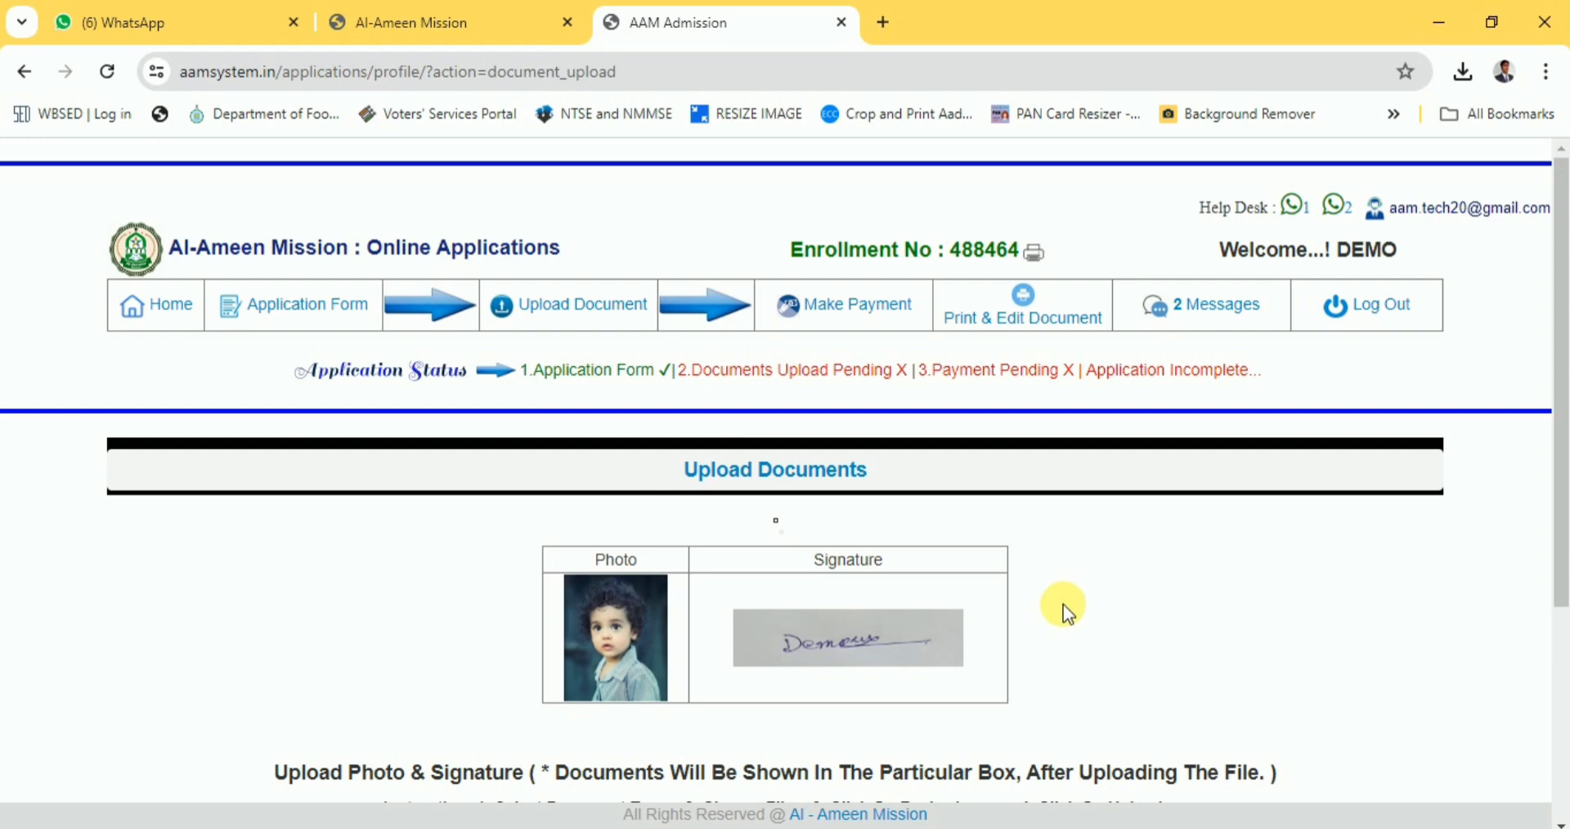
Submit the ₹300 application fee and confirm it to open Instamojo checkout for AL AMEEN MISSION TRUST.
{"action": "left_click", "coordinate": [853, 313]}
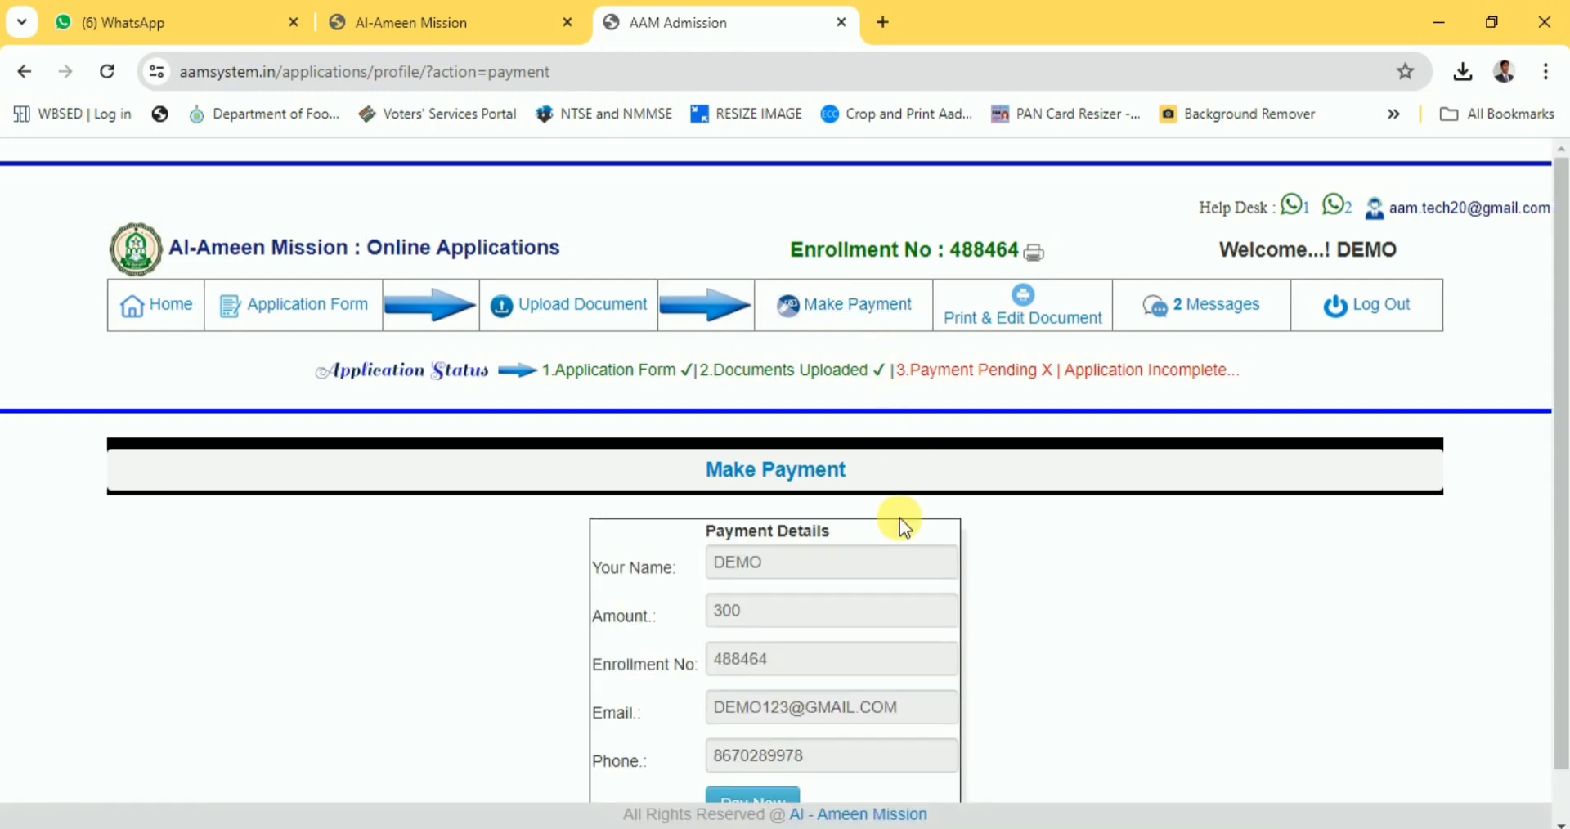
{"action": "scroll", "coordinate": [867, 573], "scroll_direction": "down", "scroll_amount": 2}
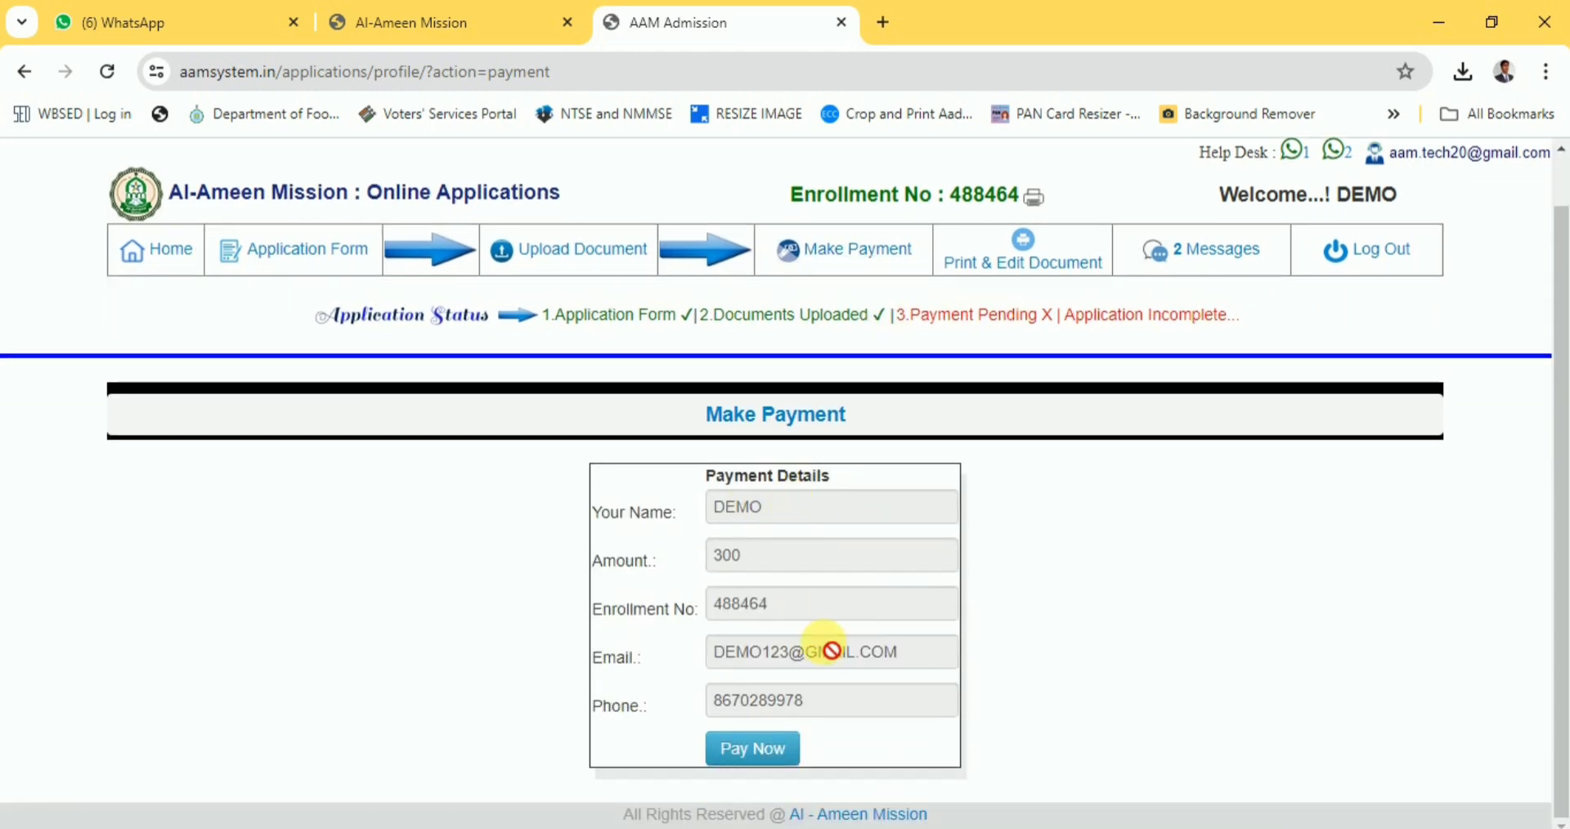
{"action": "left_click", "coordinate": [757, 756]}
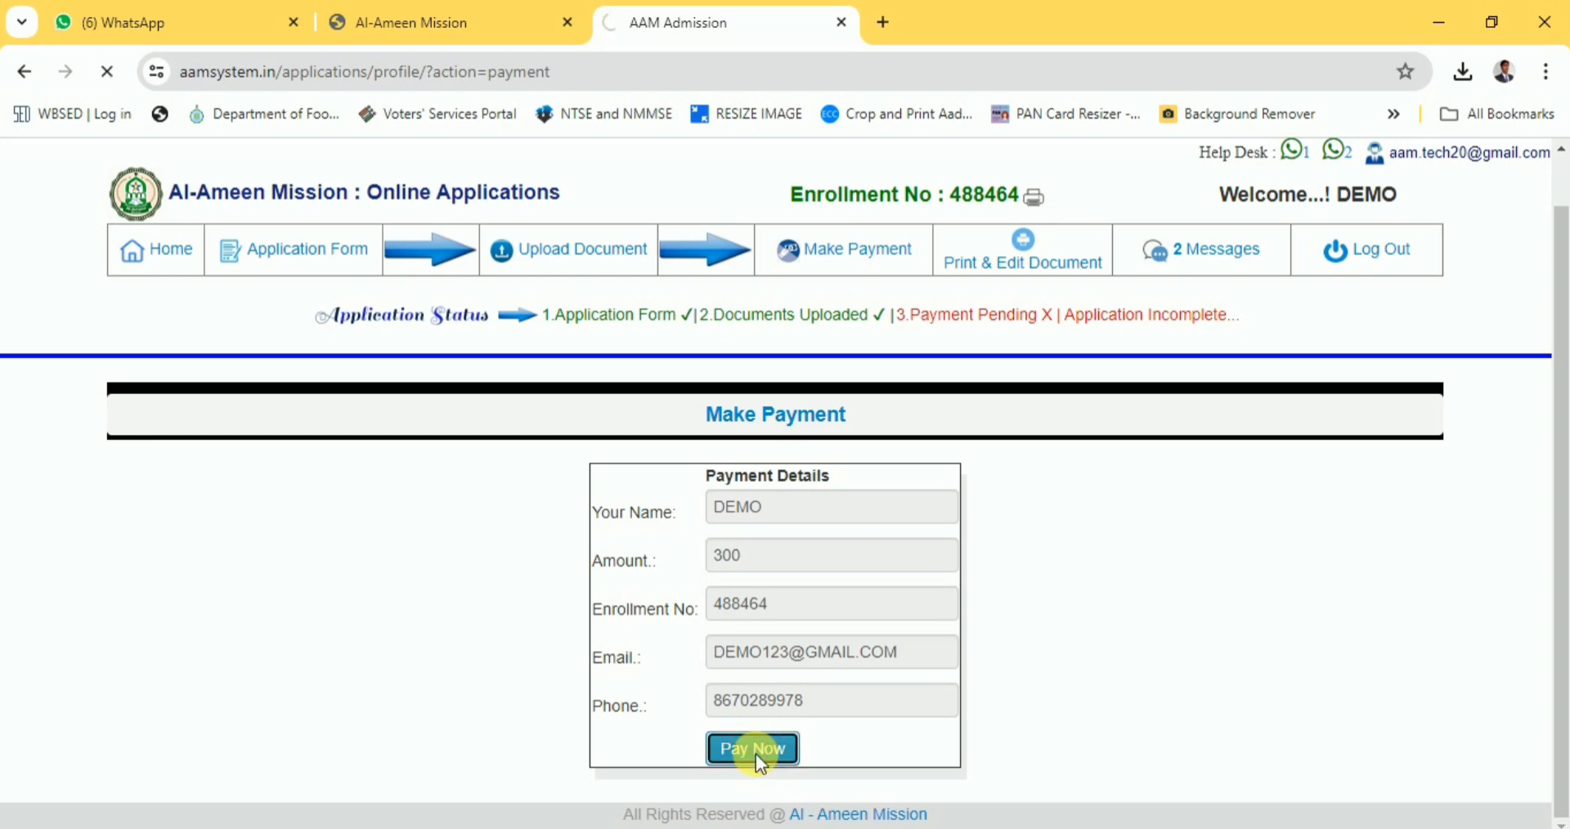
{"action": "scroll", "coordinate": [1014, 655], "scroll_direction": "down", "scroll_amount": 1}
{"action": "scroll", "coordinate": [1024, 653], "scroll_direction": "down", "scroll_amount": 1}
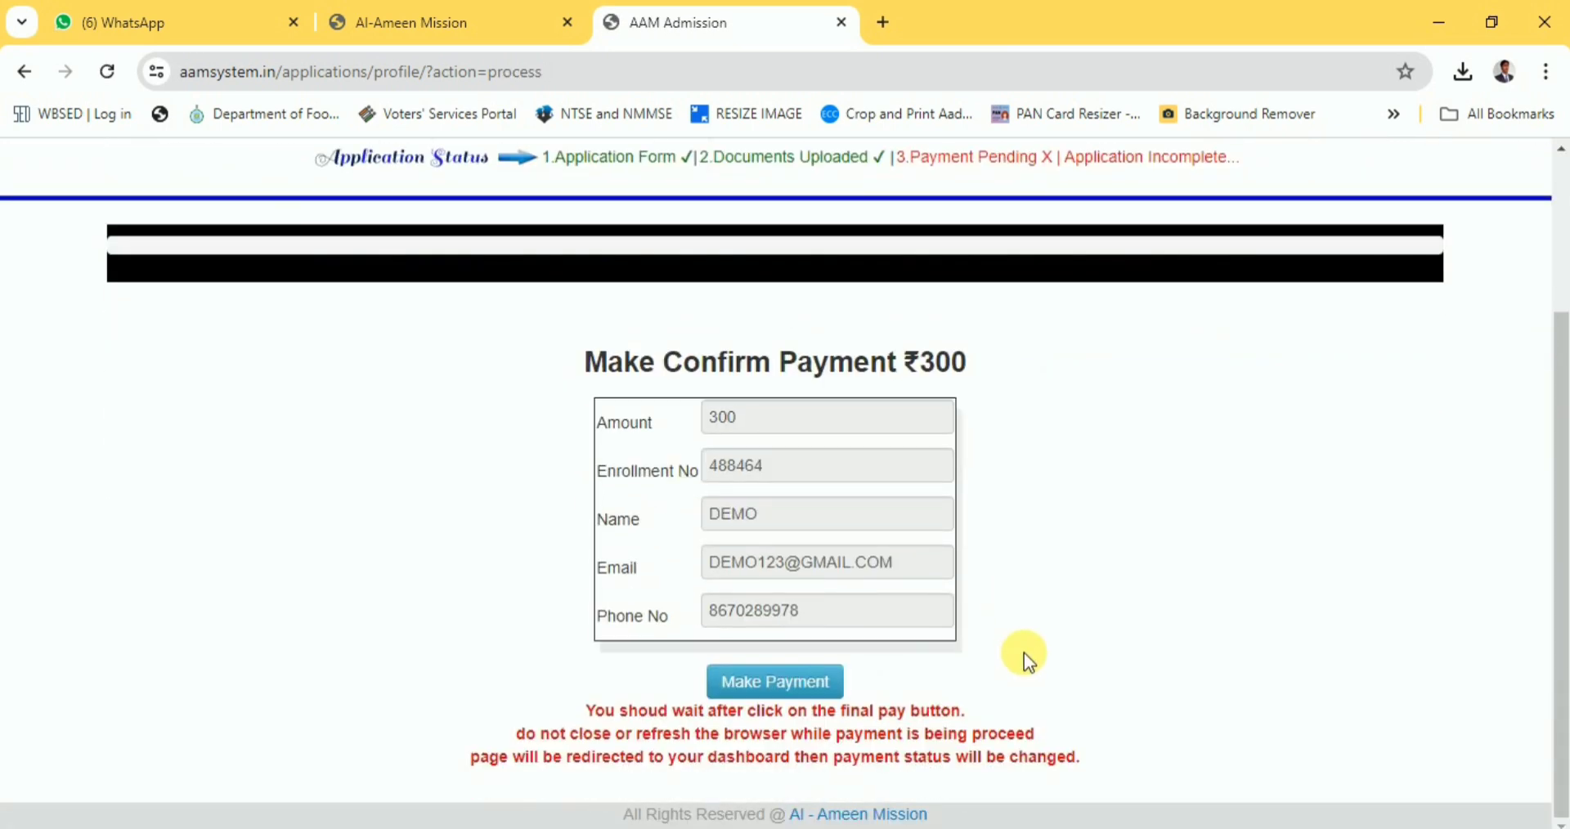
{"action": "left_click", "coordinate": [773, 683]}
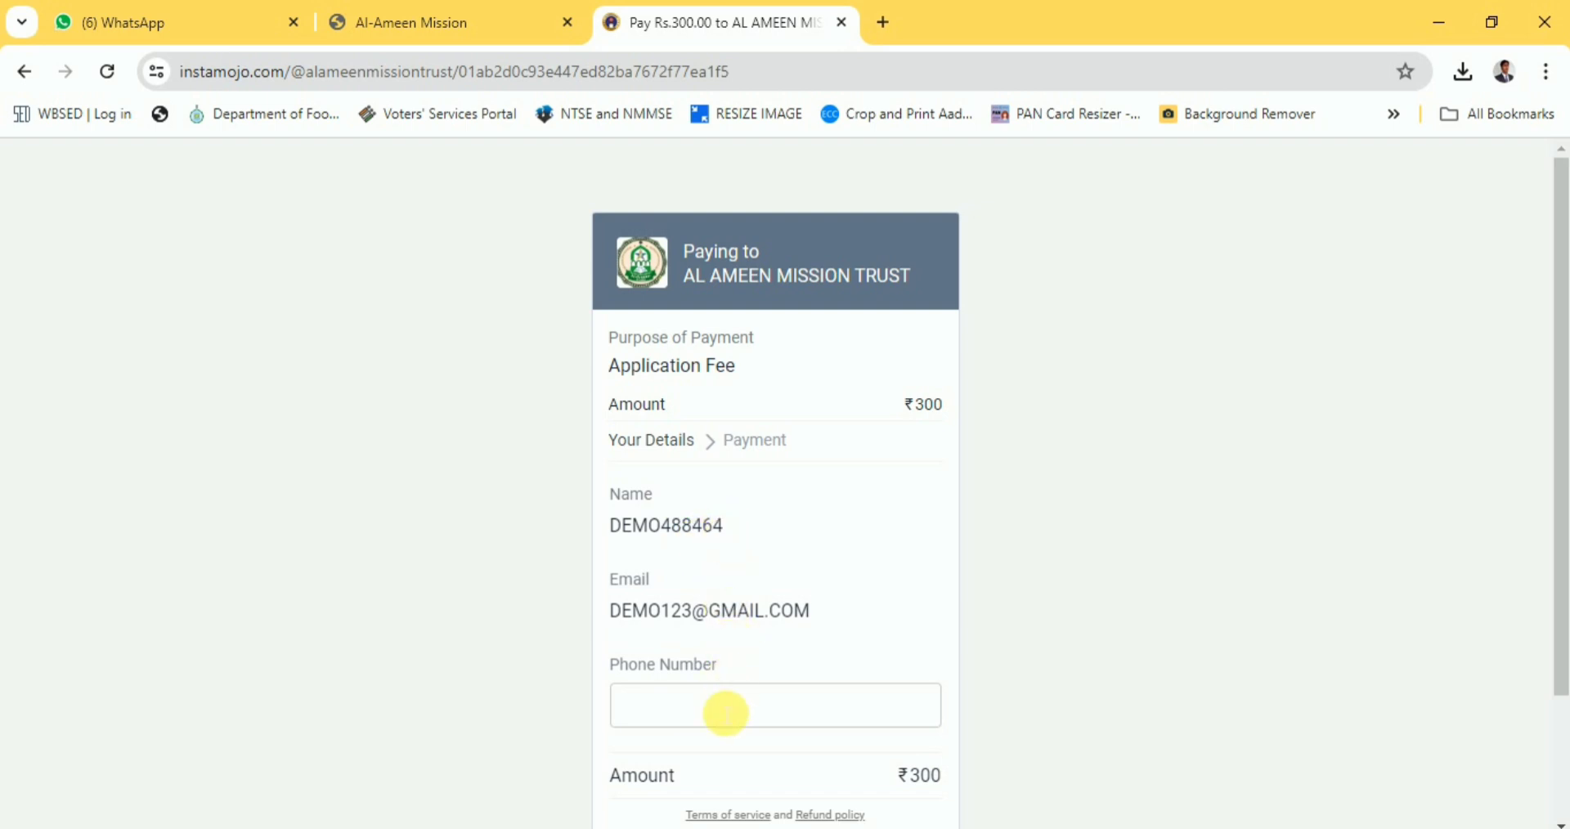
Enter the payer's phone number on the Instamojo page and continue.
{"action": "left_click", "coordinate": [726, 713]}
{"action": "scroll", "coordinate": [739, 714], "scroll_direction": "down", "scroll_amount": 1}
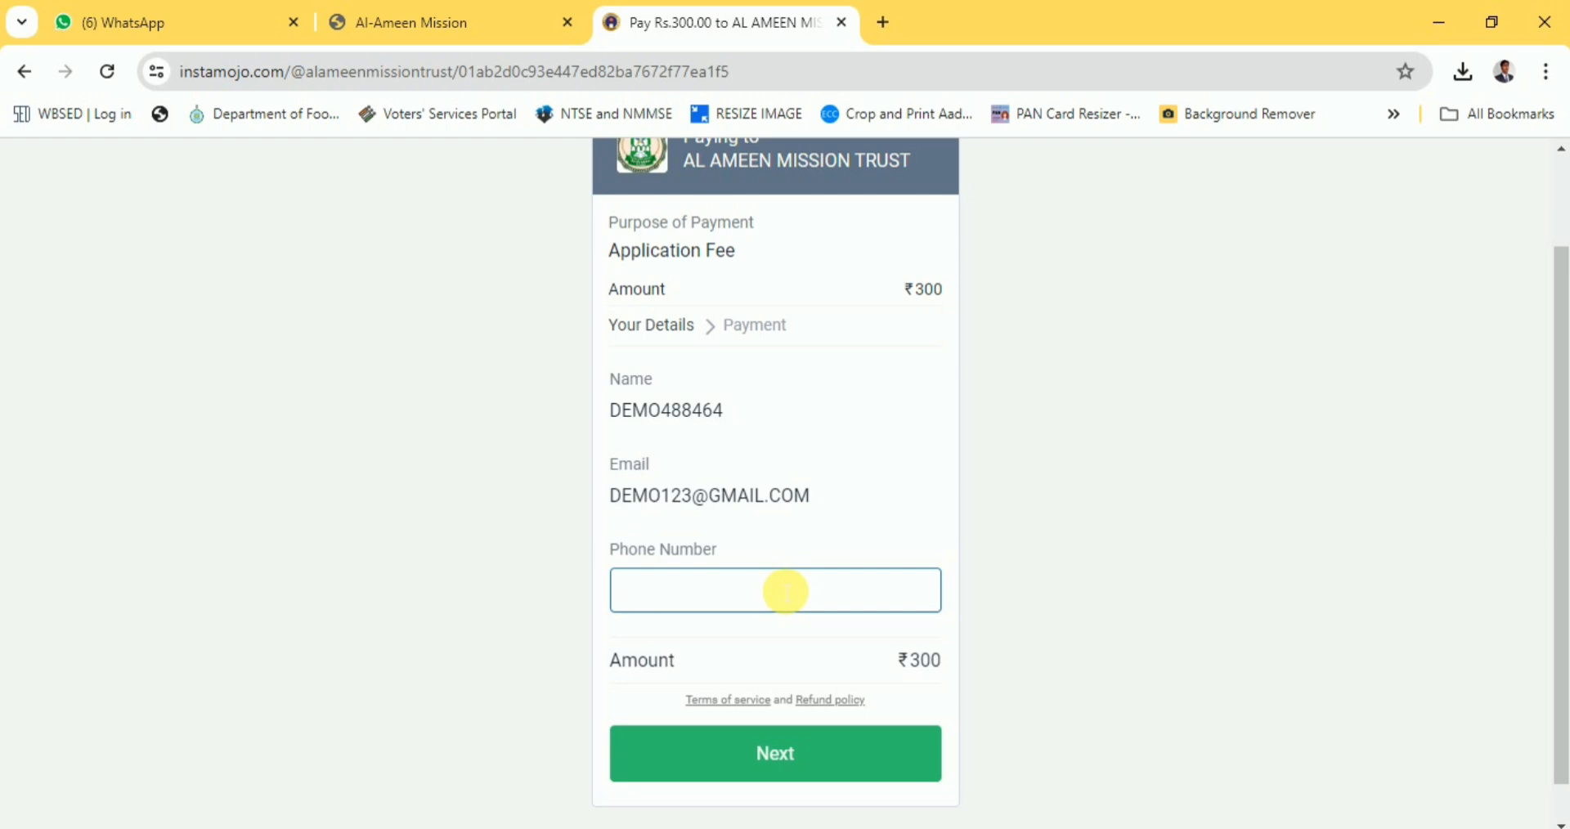
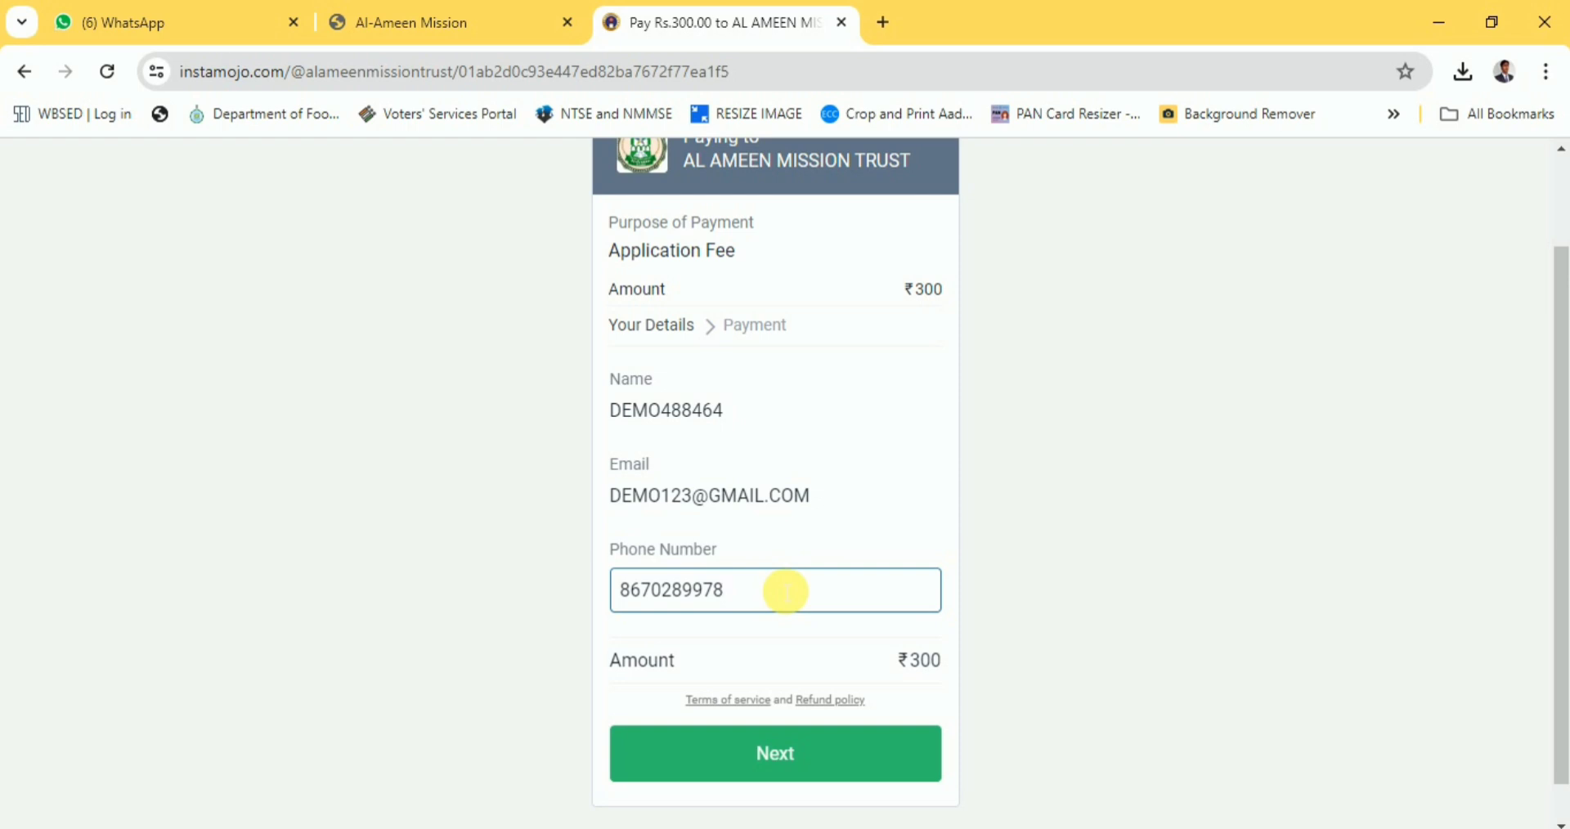
{"action": "left_click", "coordinate": [783, 757]}
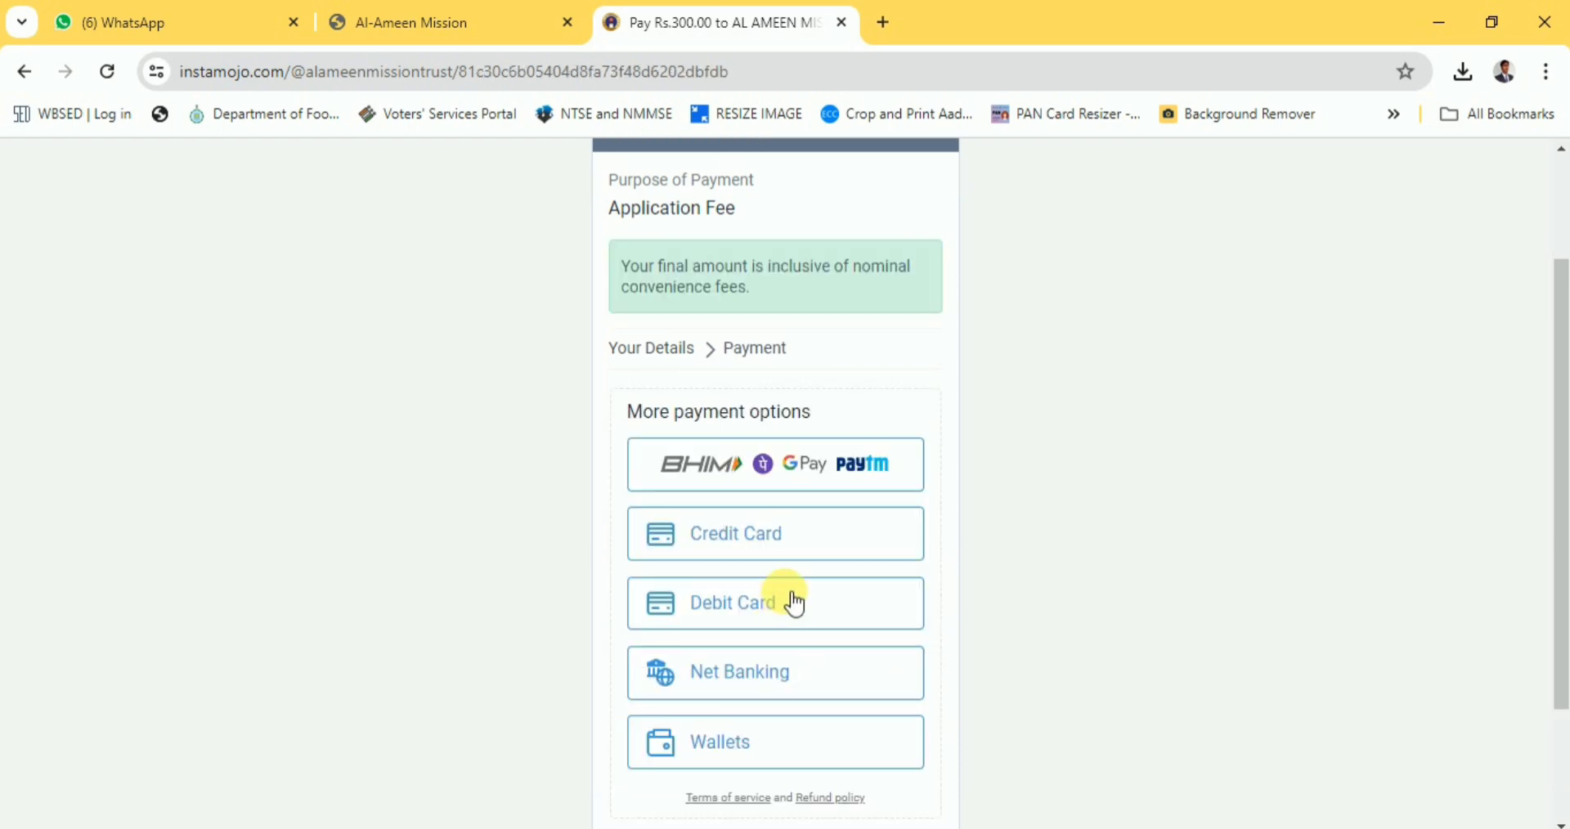
Pay ₹307.97 through the BHIM/GPay/Paytm UPI option by scanning the QR code.
{"action": "scroll", "coordinate": [781, 573], "scroll_direction": "down", "scroll_amount": 1}
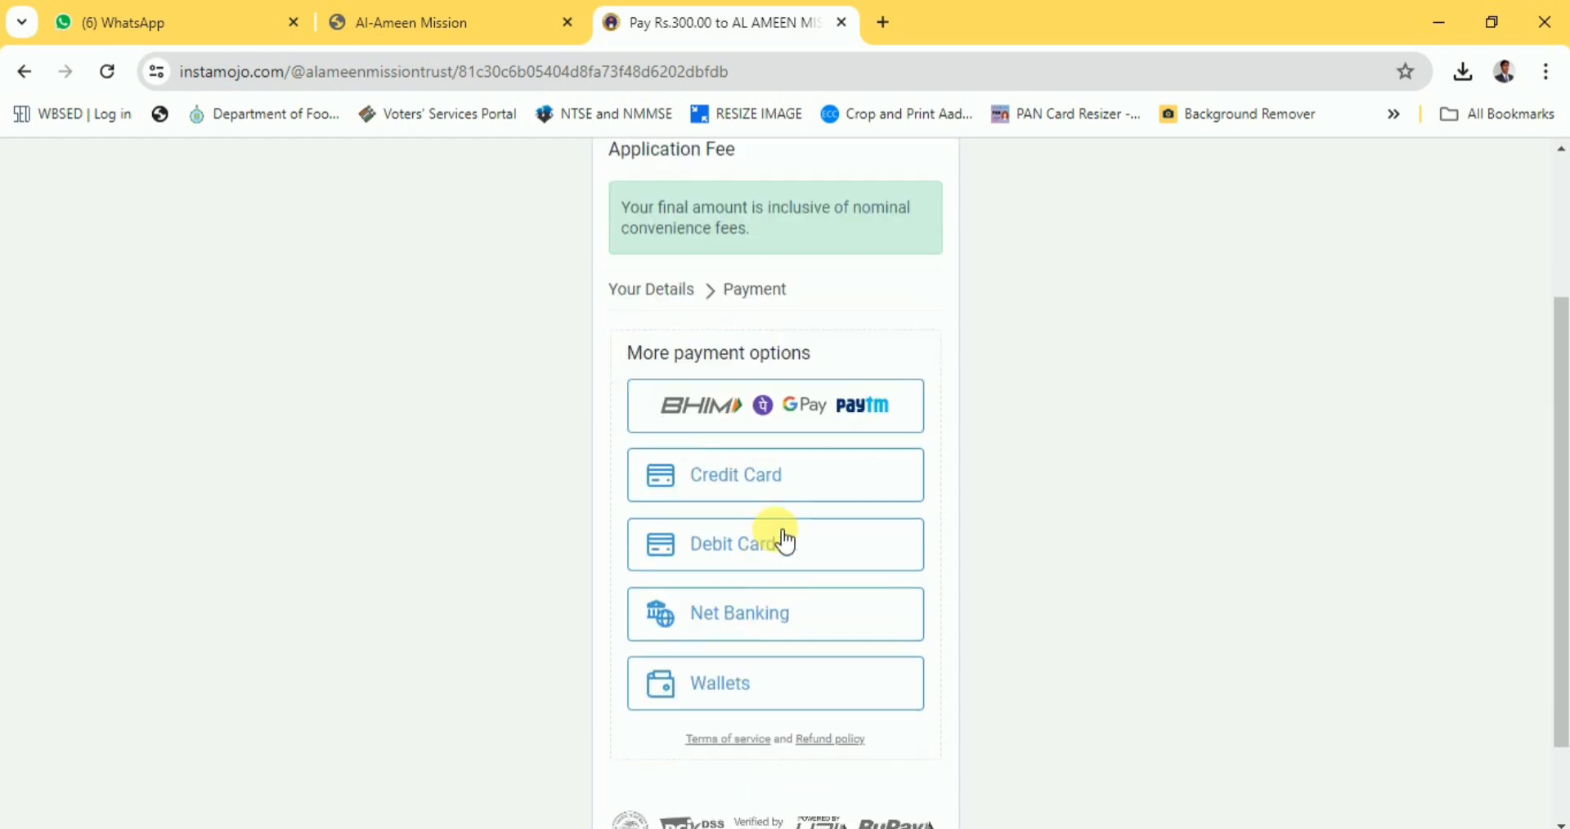
{"action": "scroll", "coordinate": [786, 540], "scroll_direction": "down", "scroll_amount": 1}
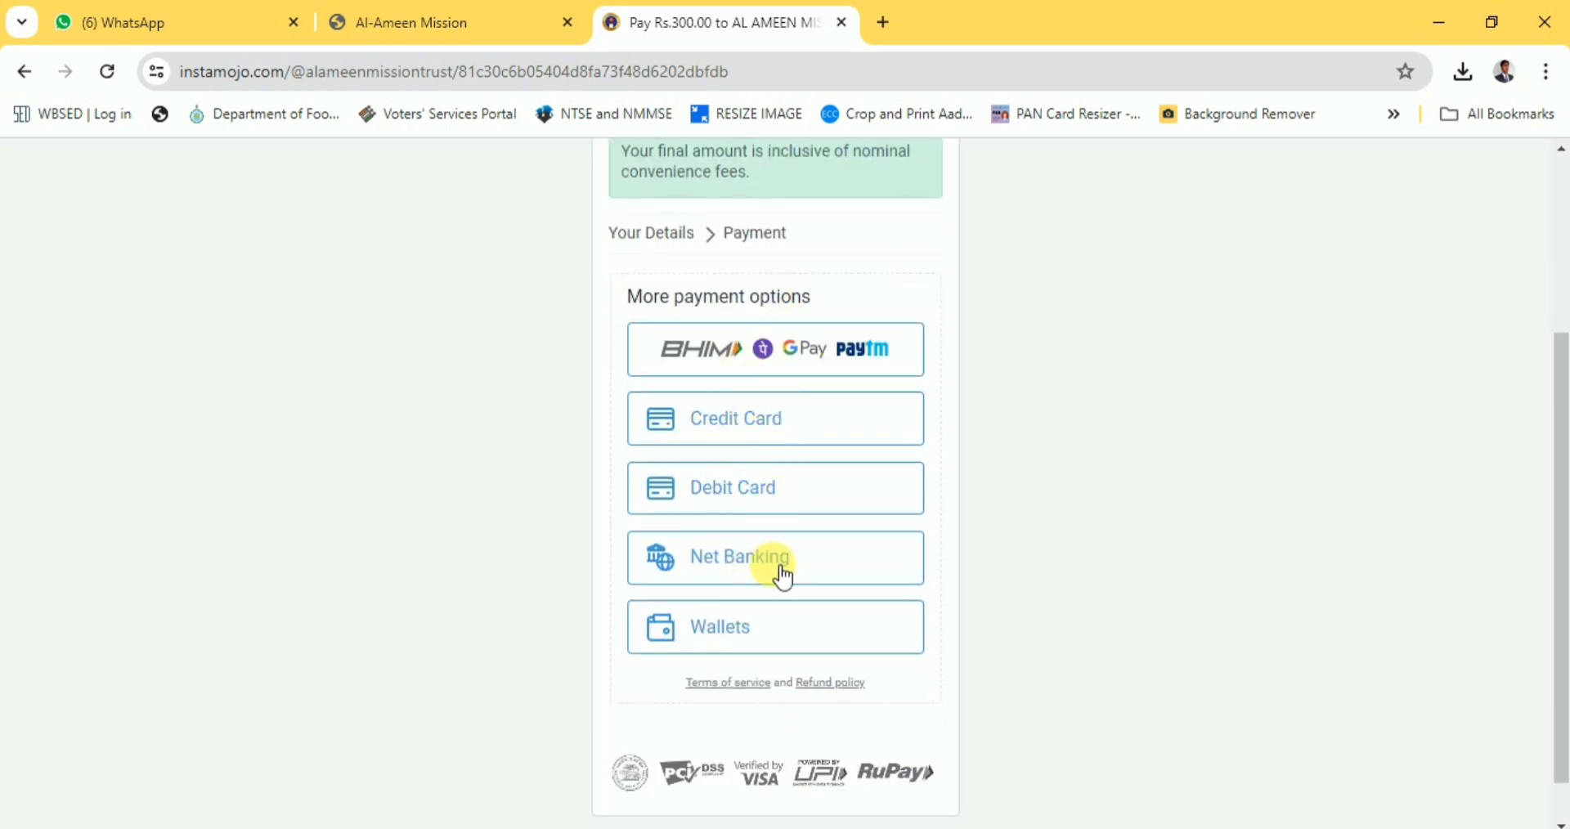
{"action": "left_click", "coordinate": [791, 352]}
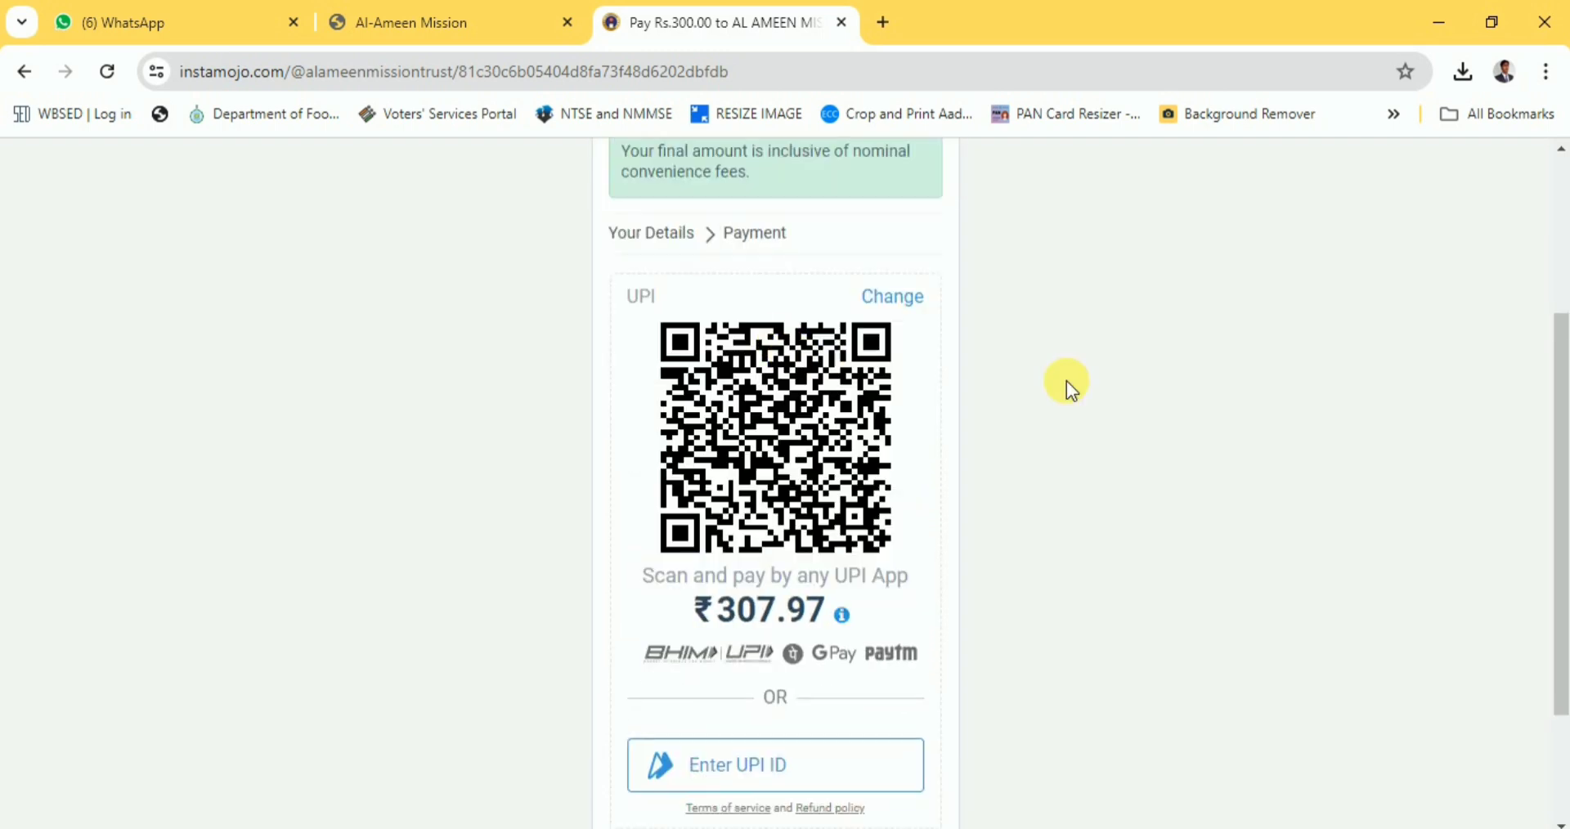
{"action": "scroll", "coordinate": [773, 700], "scroll_direction": "down", "scroll_amount": 2}
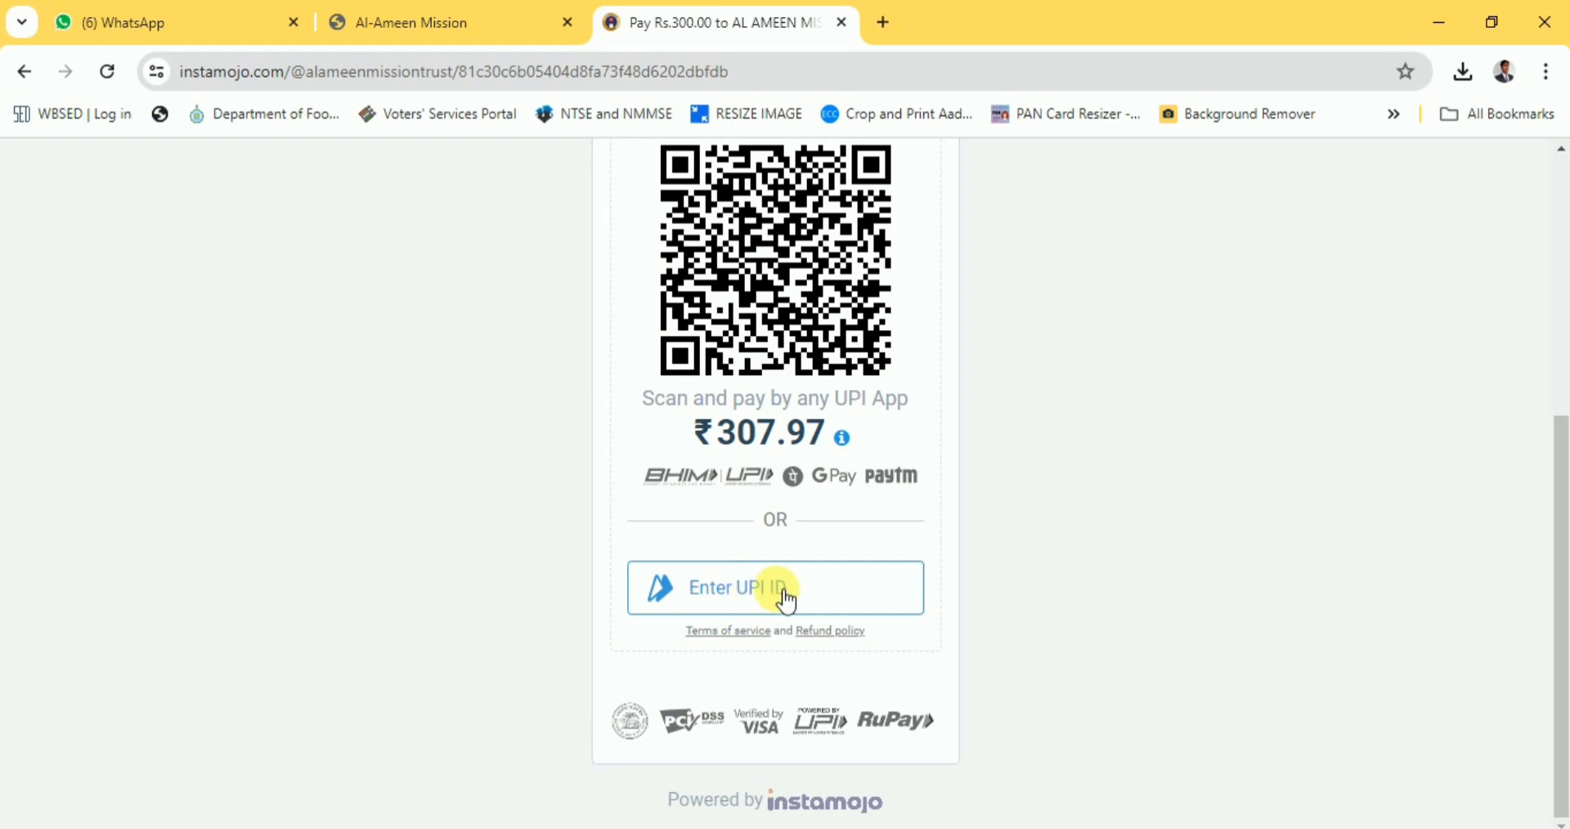
{"action": "scroll", "coordinate": [803, 598], "scroll_direction": "up", "scroll_amount": 1}
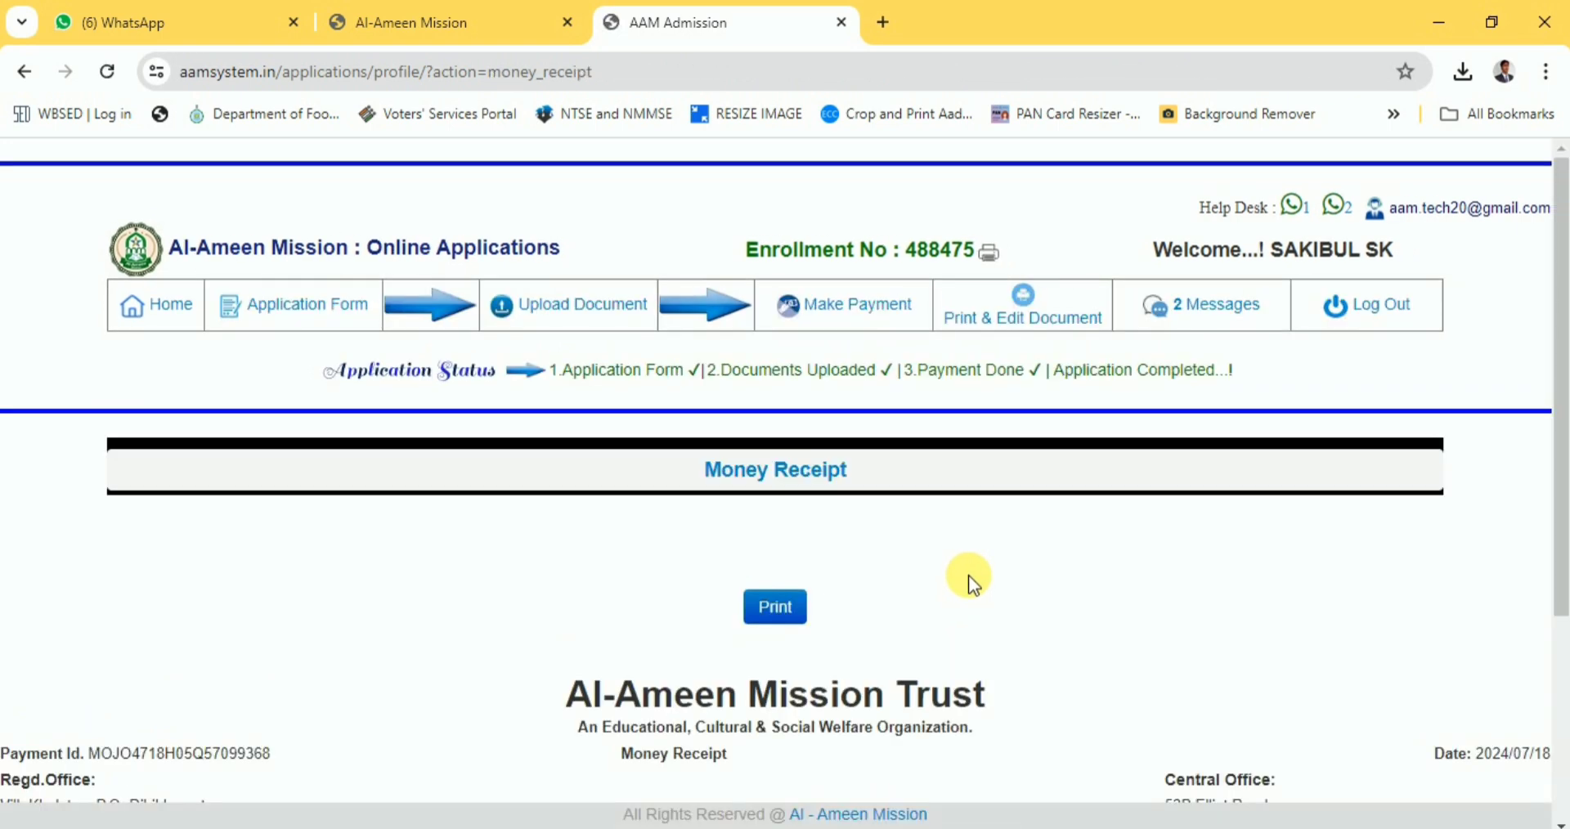
Print the ₹308 Al-Ameen Mission Trust money receipt dated 2024/07/18.
{"action": "scroll", "coordinate": [969, 576], "scroll_direction": "down", "scroll_amount": 3}
{"action": "scroll", "coordinate": [968, 576], "scroll_direction": "down", "scroll_amount": 1}
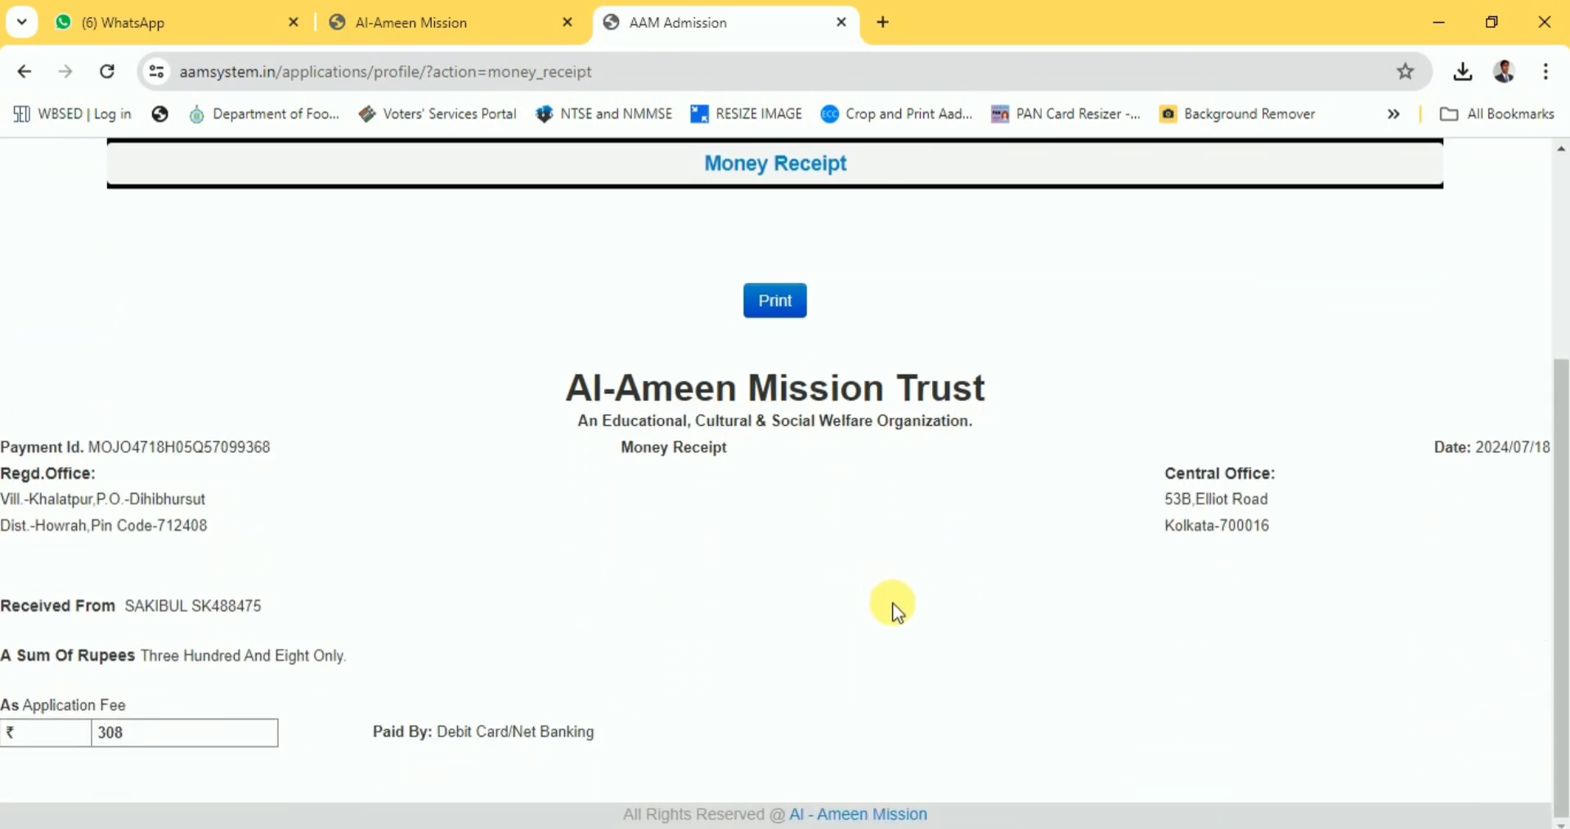
{"action": "left_click", "coordinate": [774, 305]}
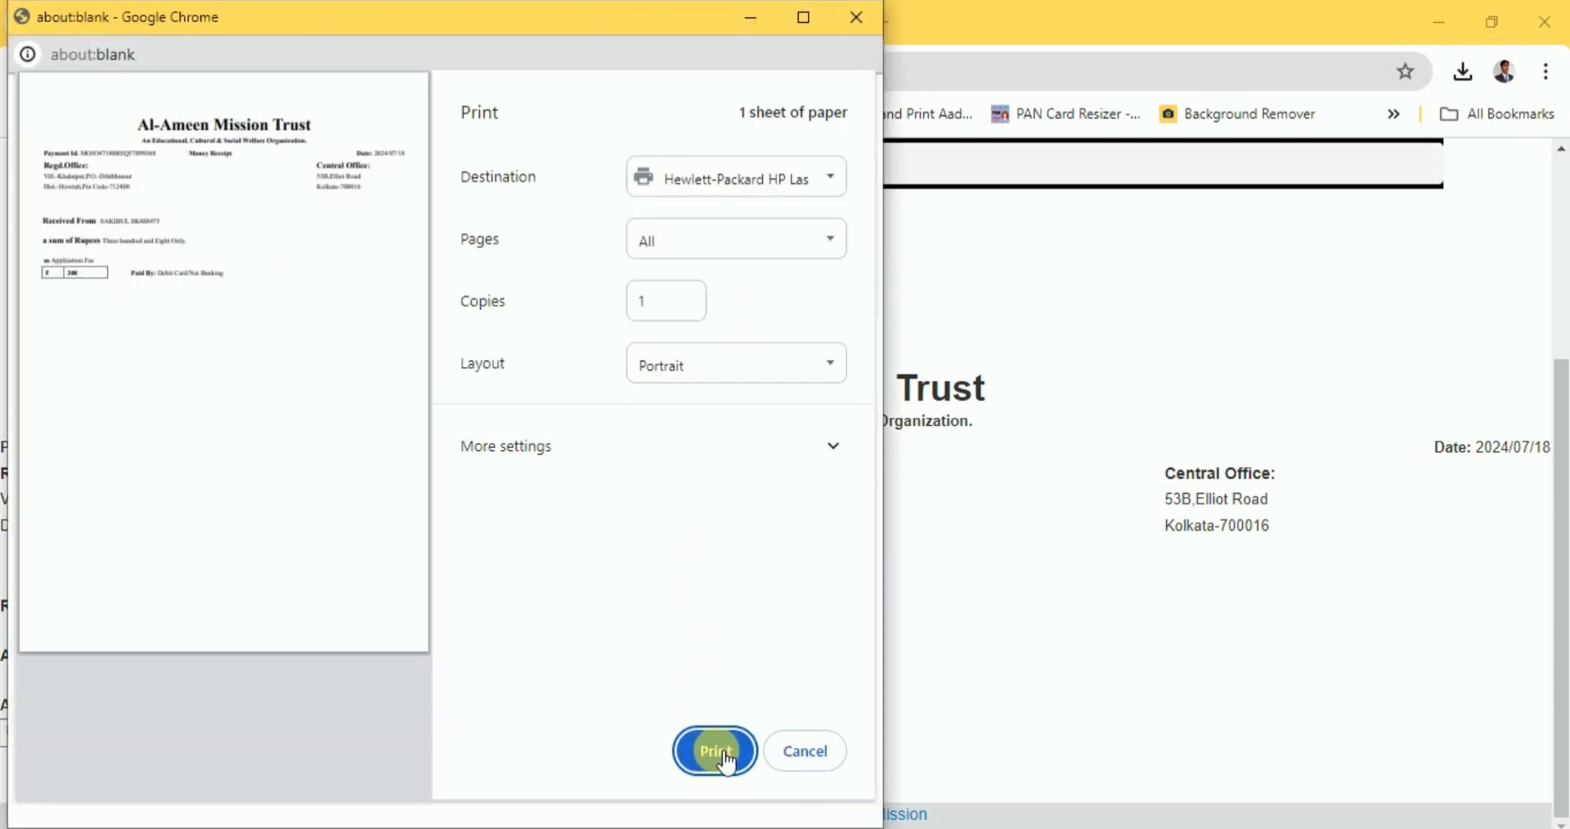
{"action": "left_click", "coordinate": [725, 756]}
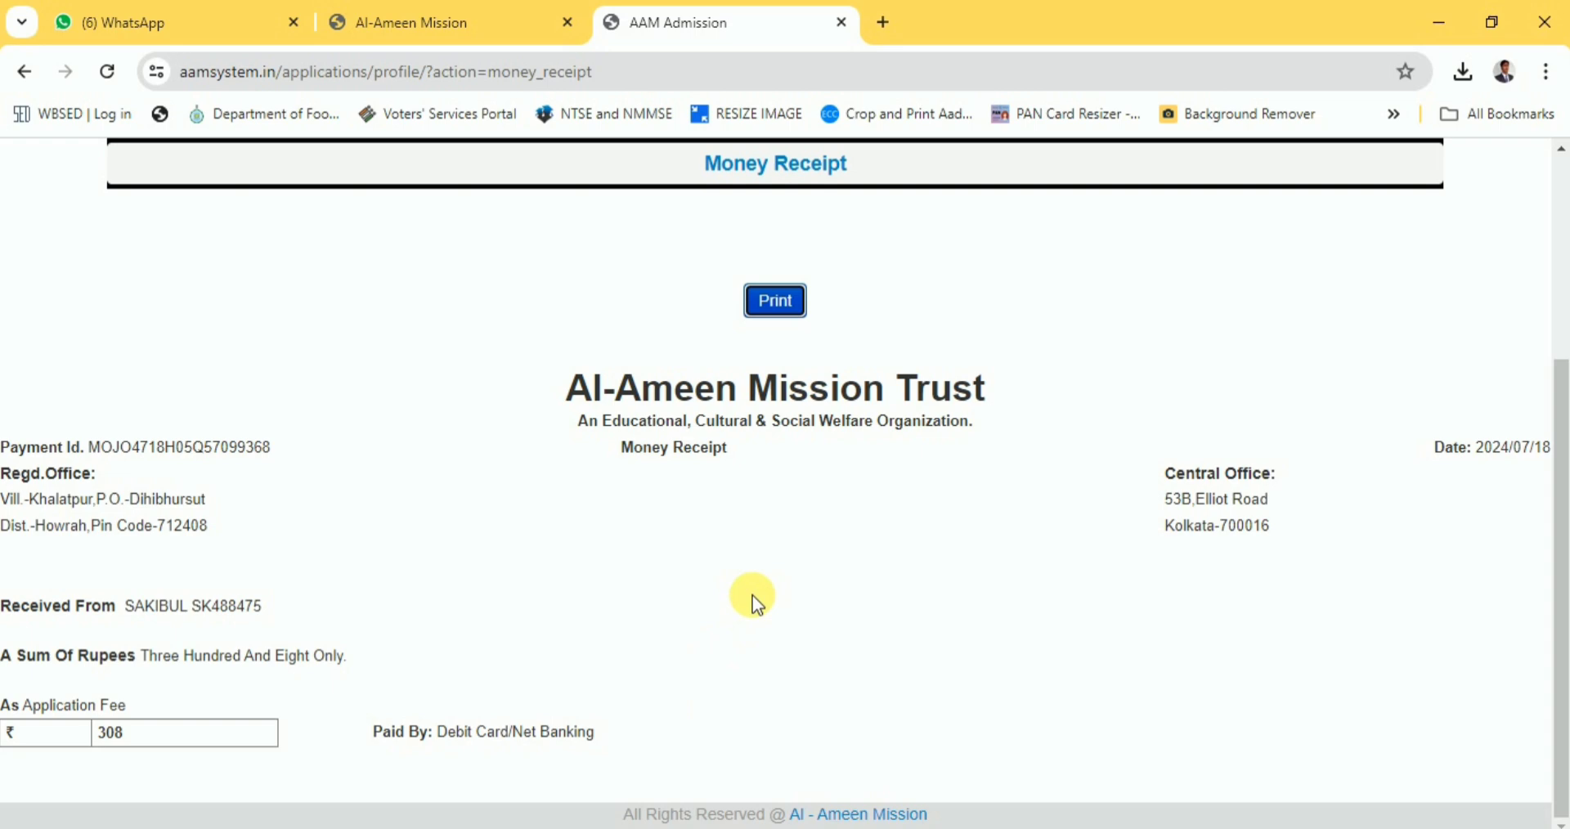
{"action": "scroll", "coordinate": [749, 592], "scroll_direction": "up", "scroll_amount": 3}
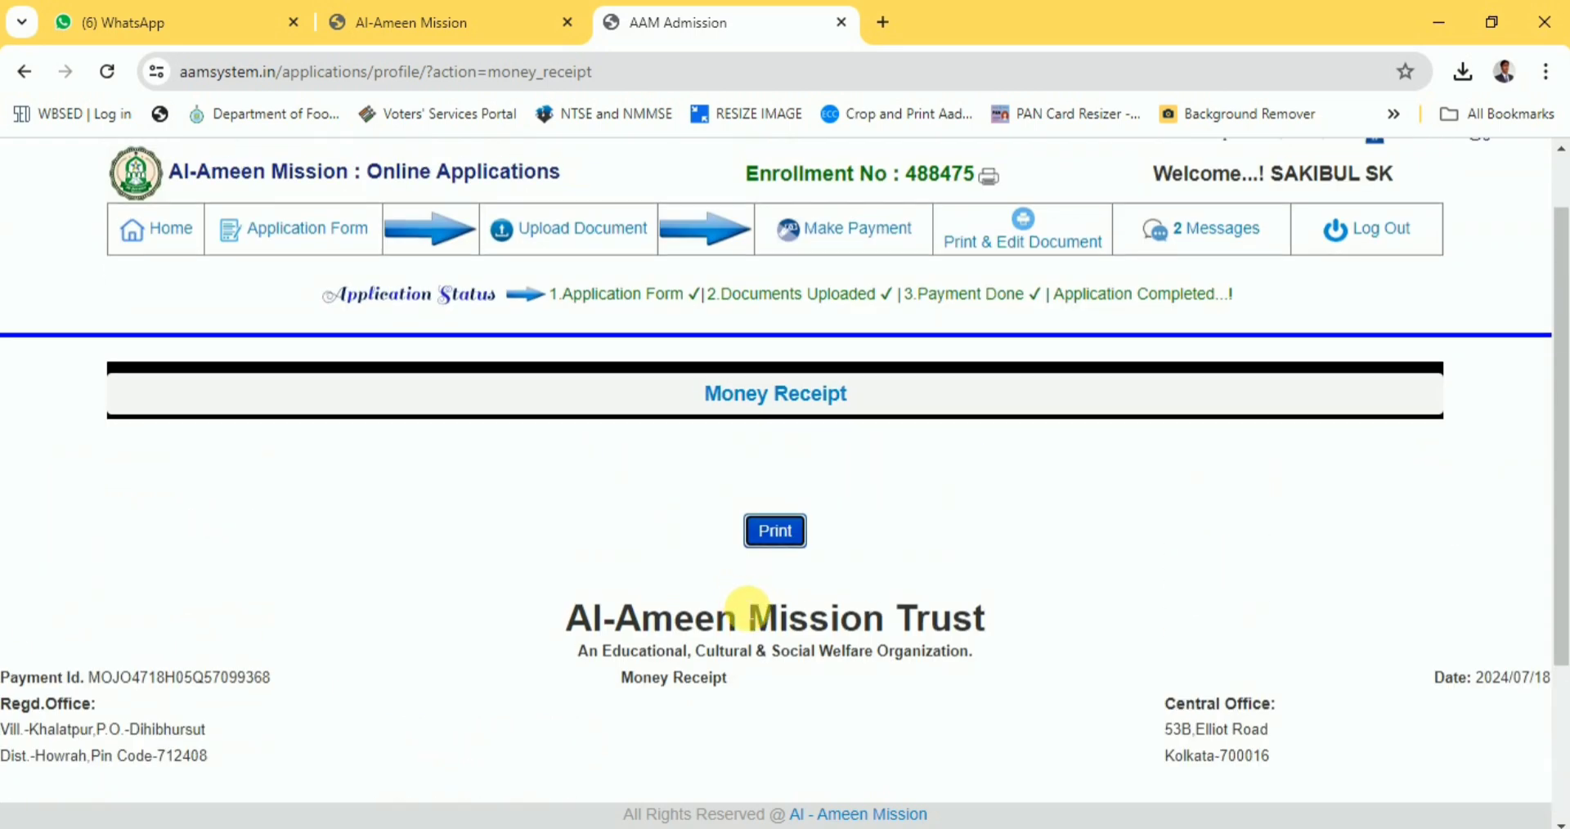
{"action": "mouse_move", "coordinate": [1051, 249]}
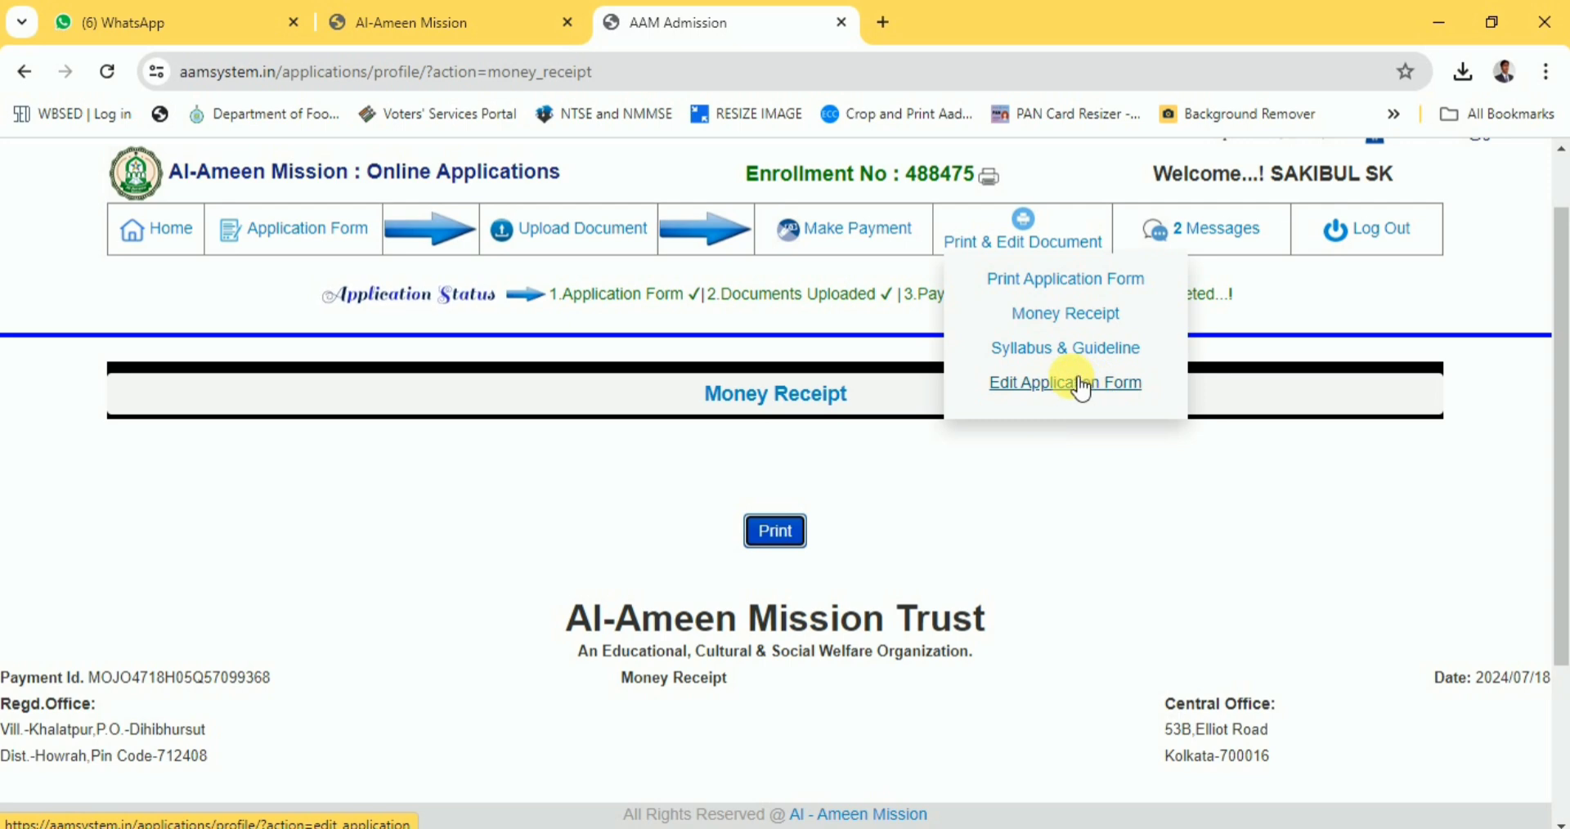
Print the completed application form with exam centre Birbhum/Nanoor/Papuri.
{"action": "left_click", "coordinate": [1068, 280]}
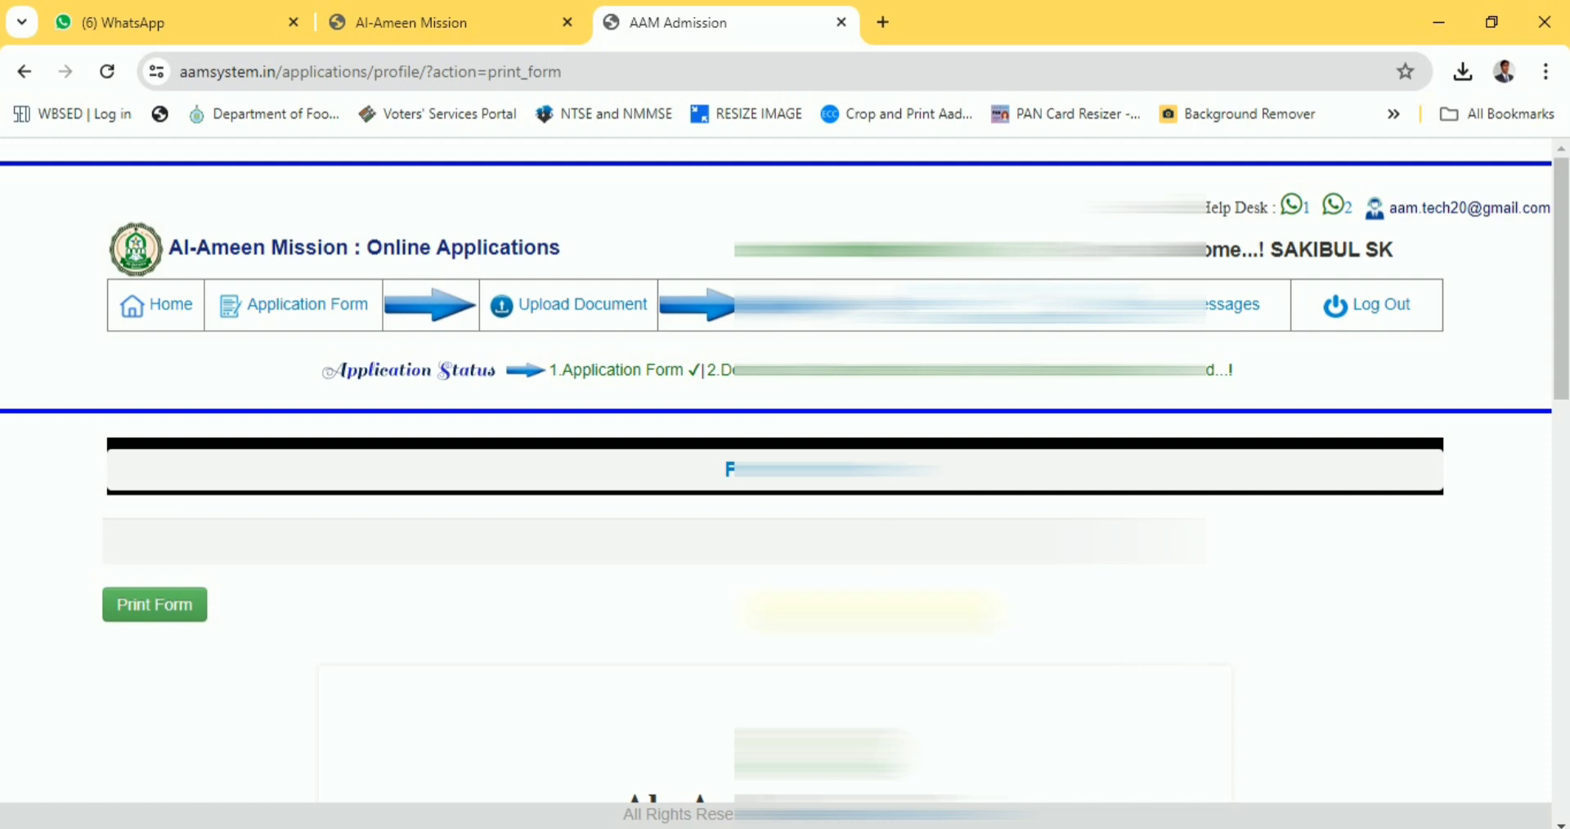
{"action": "scroll", "coordinate": [785, 471], "scroll_direction": "down", "scroll_amount": 3}
{"action": "scroll", "coordinate": [785, 471], "scroll_direction": "down", "scroll_amount": 3}
{"action": "scroll", "coordinate": [786, 471], "scroll_direction": "down", "scroll_amount": 8}
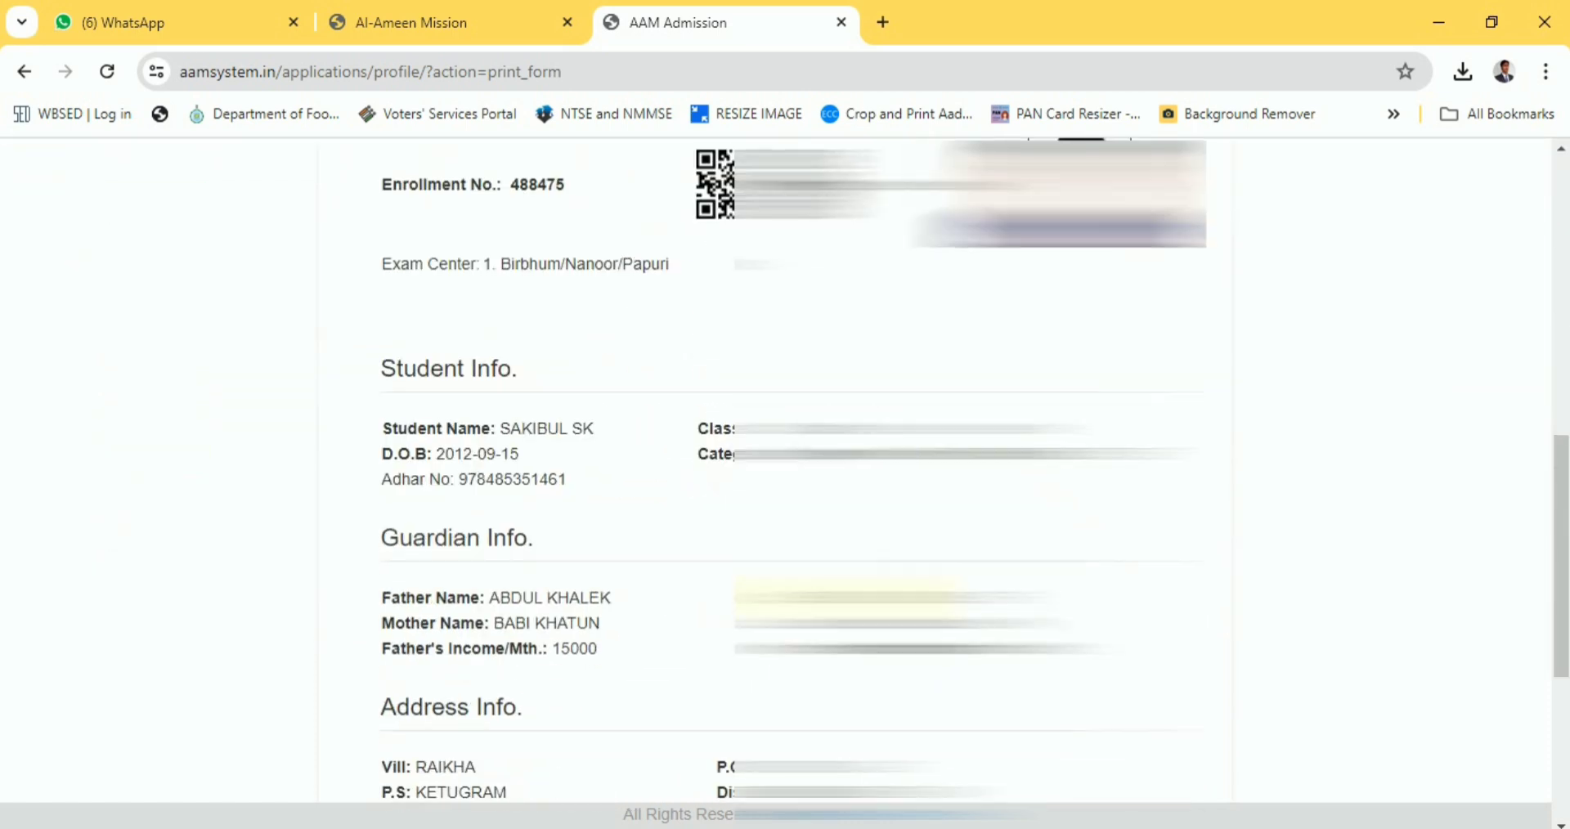
{"action": "scroll", "coordinate": [785, 471], "scroll_direction": "up", "scroll_amount": 1}
{"action": "scroll", "coordinate": [648, 536], "scroll_direction": "up", "scroll_amount": 10}
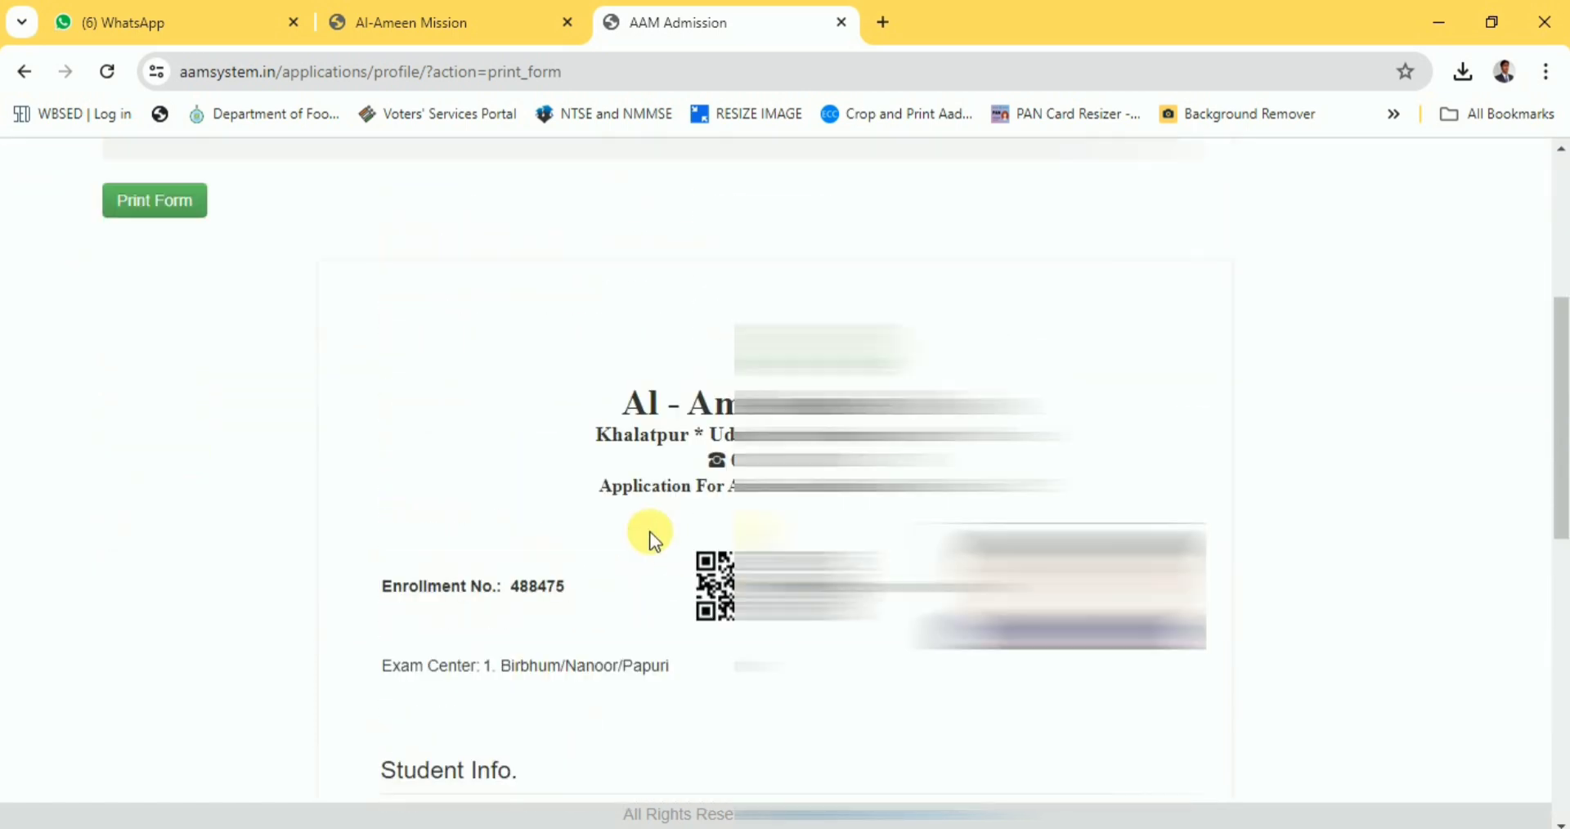
{"action": "left_click", "coordinate": [152, 211]}
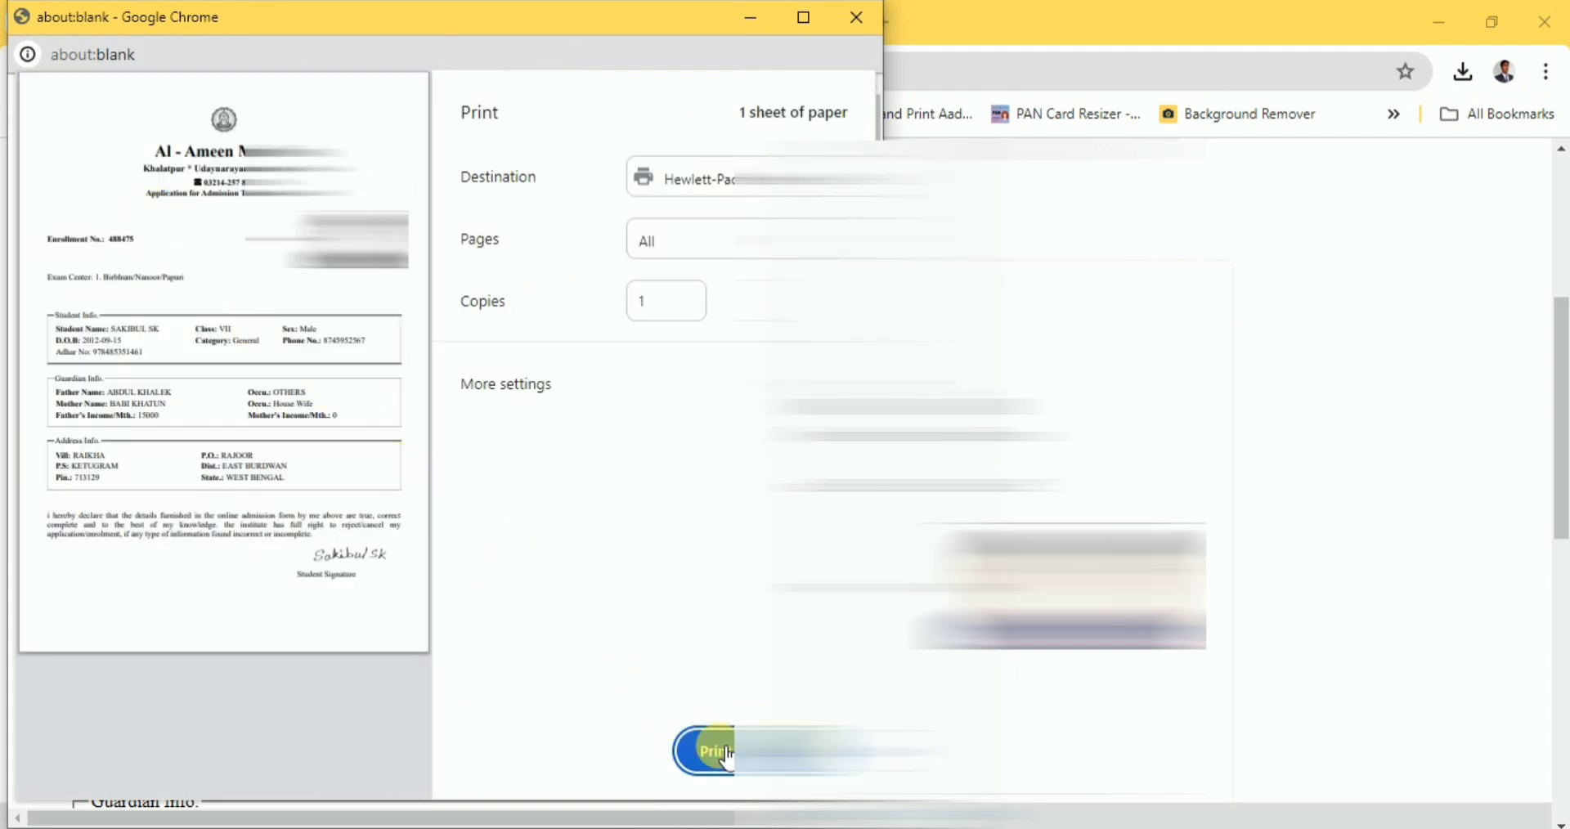
{"action": "left_click", "coordinate": [717, 749]}
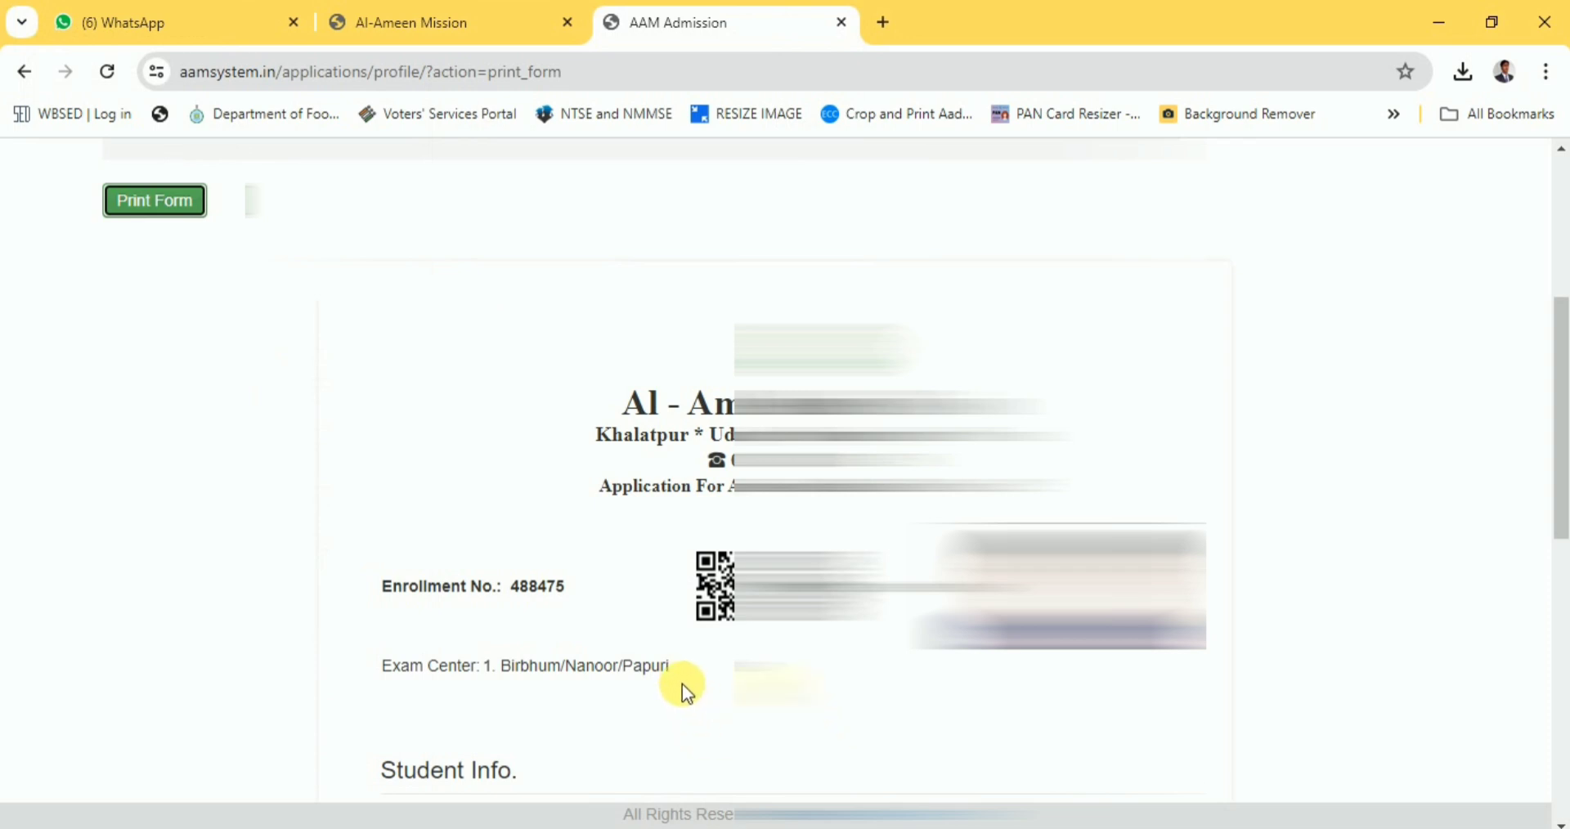